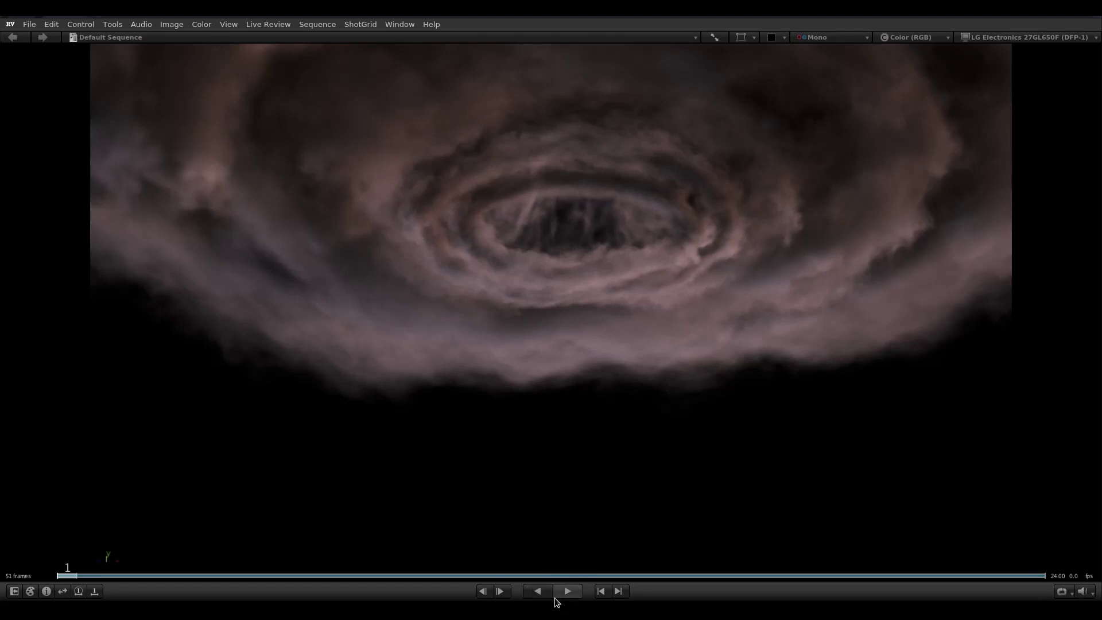
- Play back the existing smoke sequence from frame 36, then stop it
{"action": "left_click", "coordinate": [566, 592]}
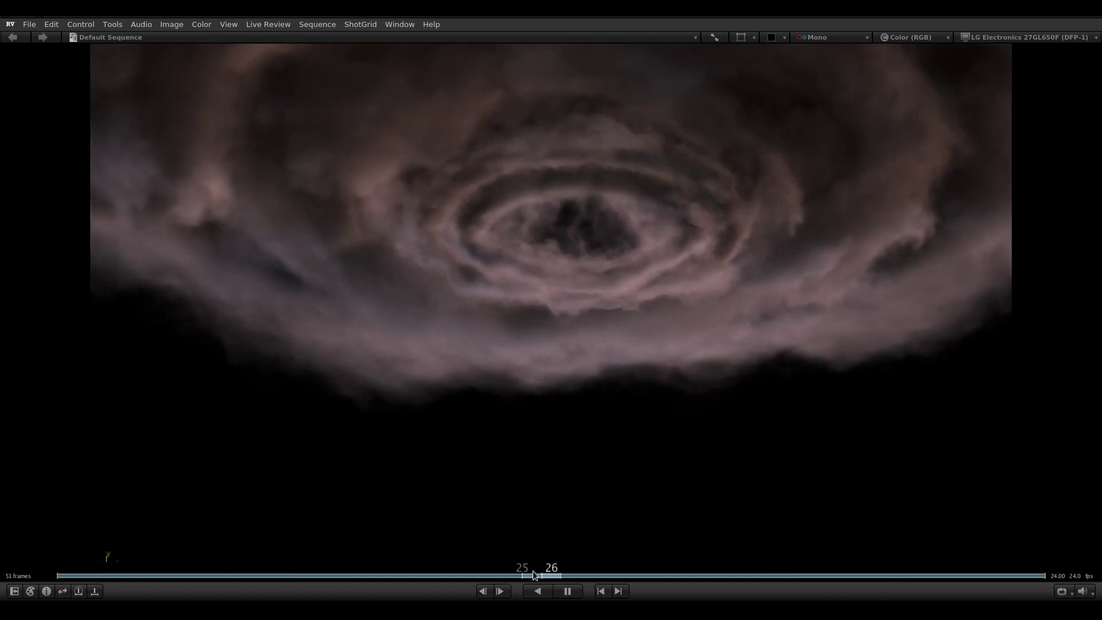
{"action": "key", "text": "space"}
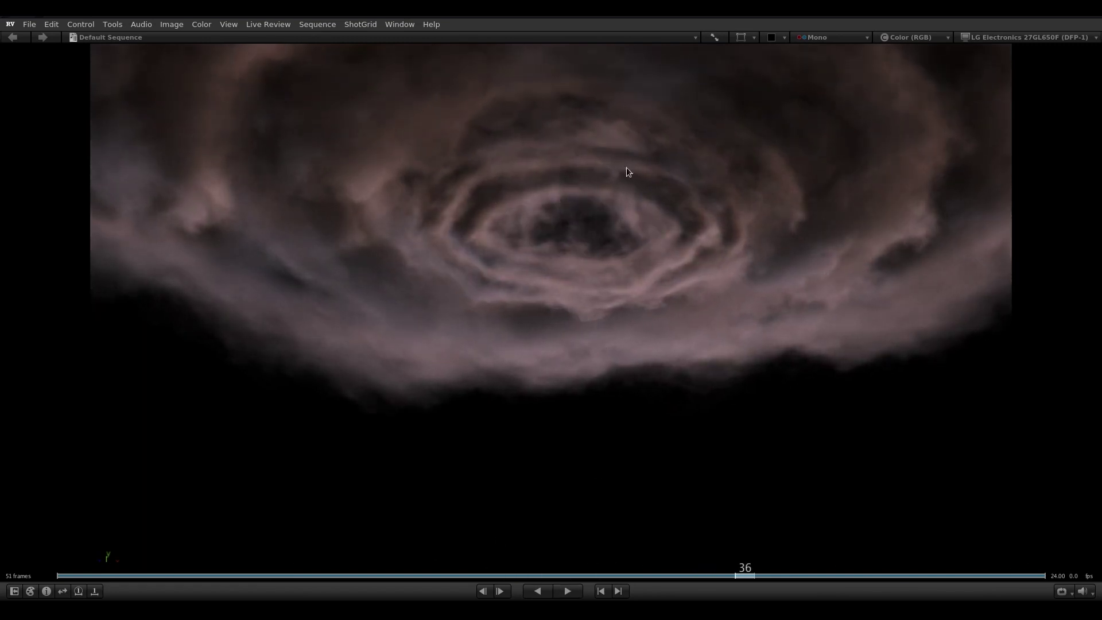
{"action": "left_click", "coordinate": [561, 587]}
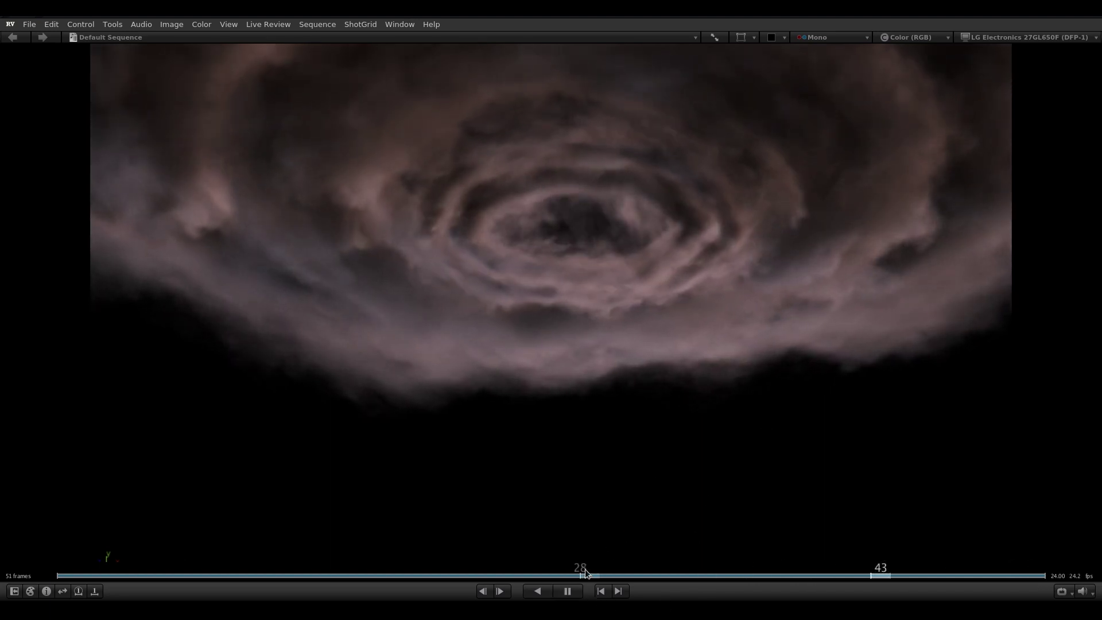
{"action": "left_click", "coordinate": [568, 591]}
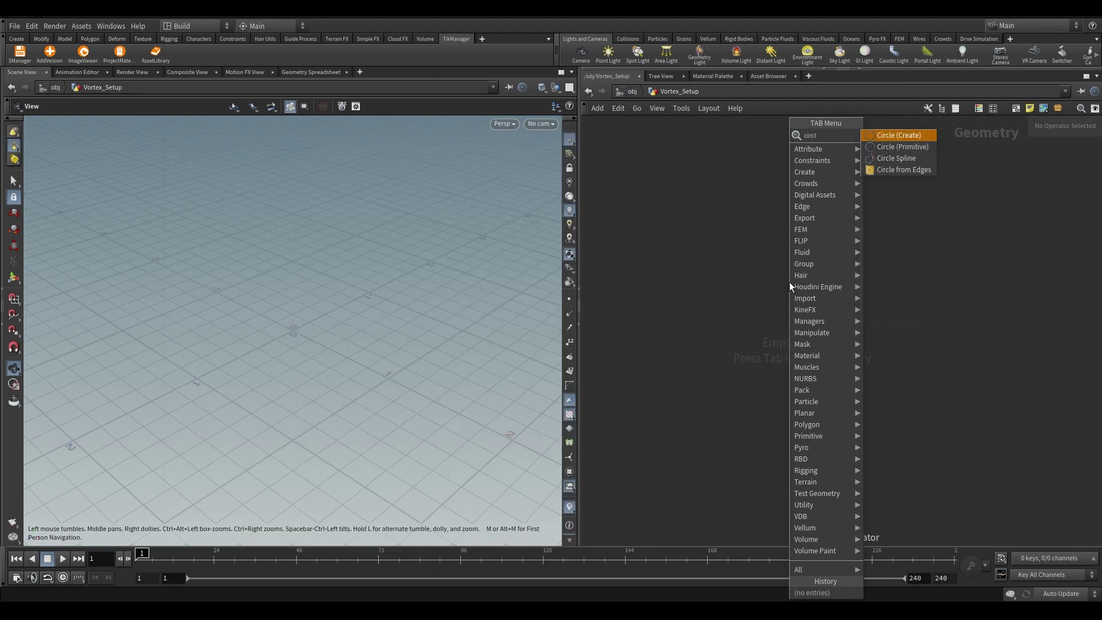
- Add a Circle SOP oriented on the ZX Plane with Arc Type set to Open Arc
{"action": "key", "text": "Return"}
{"action": "left_click", "coordinate": [698, 242]}
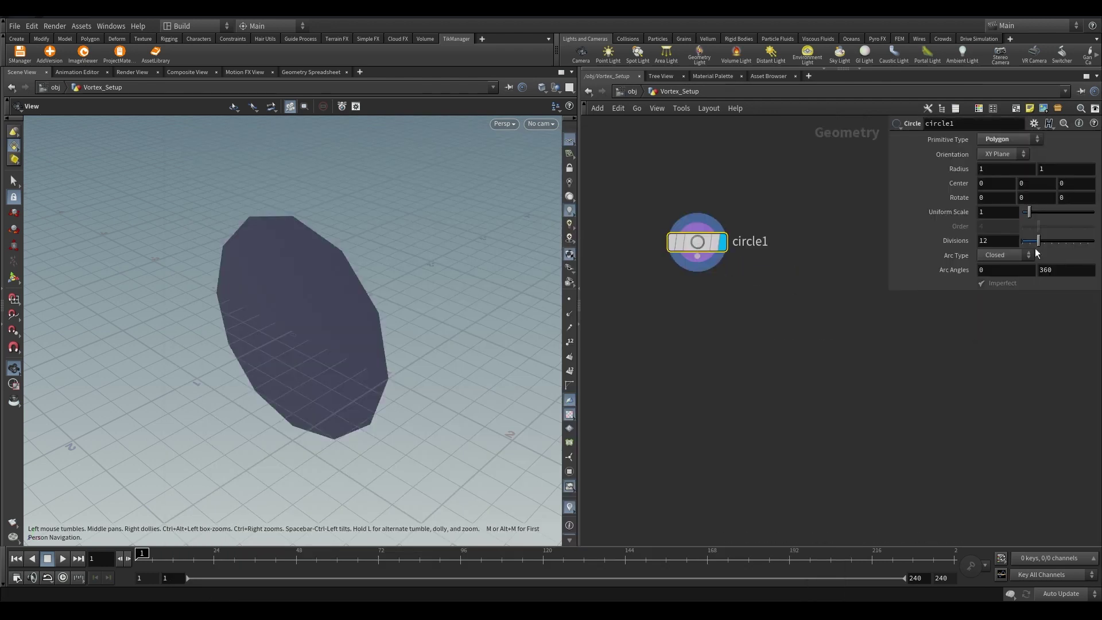
{"action": "left_click", "coordinate": [1004, 154]}
{"action": "left_click", "coordinate": [998, 171]}
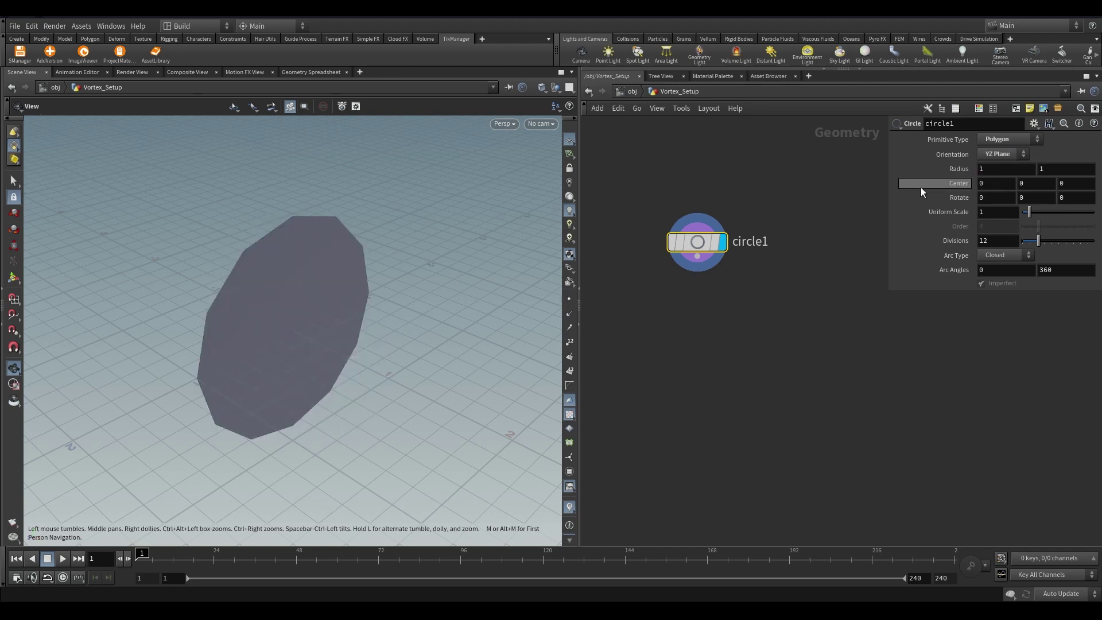
{"action": "left_click", "coordinate": [999, 155]}
{"action": "left_click", "coordinate": [997, 188]}
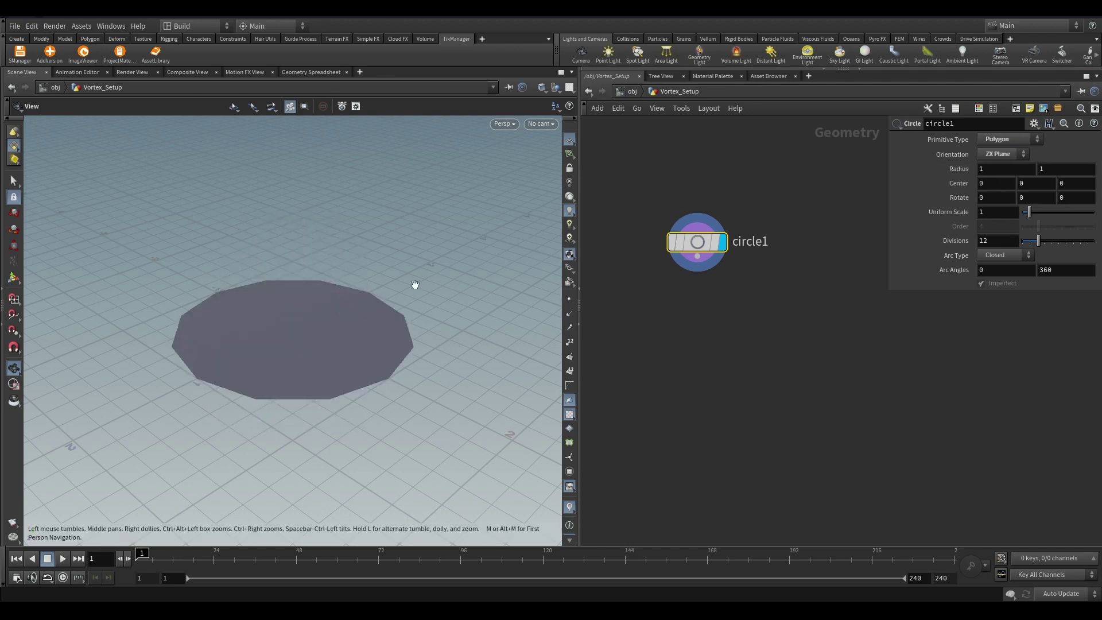
{"action": "left_click_drag", "start_coordinate": [484, 250], "coordinate": [459, 270]}
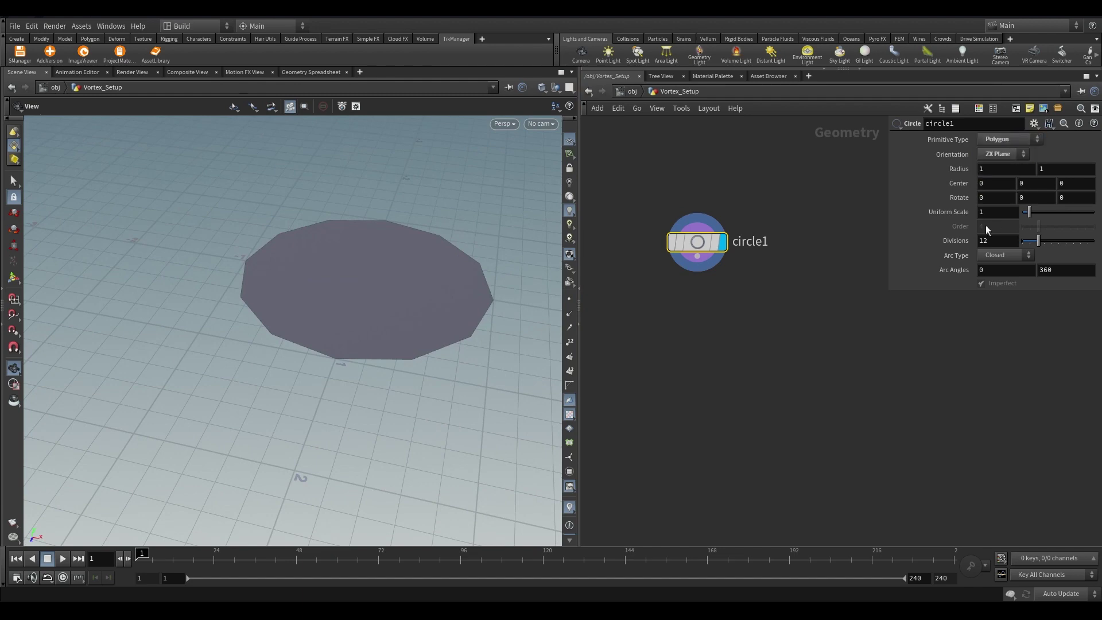
{"action": "left_click", "coordinate": [996, 278]}
- Give the circle 500 divisions and check its point count in the node info
{"action": "left_click_drag", "start_coordinate": [378, 276], "coordinate": [419, 327]}
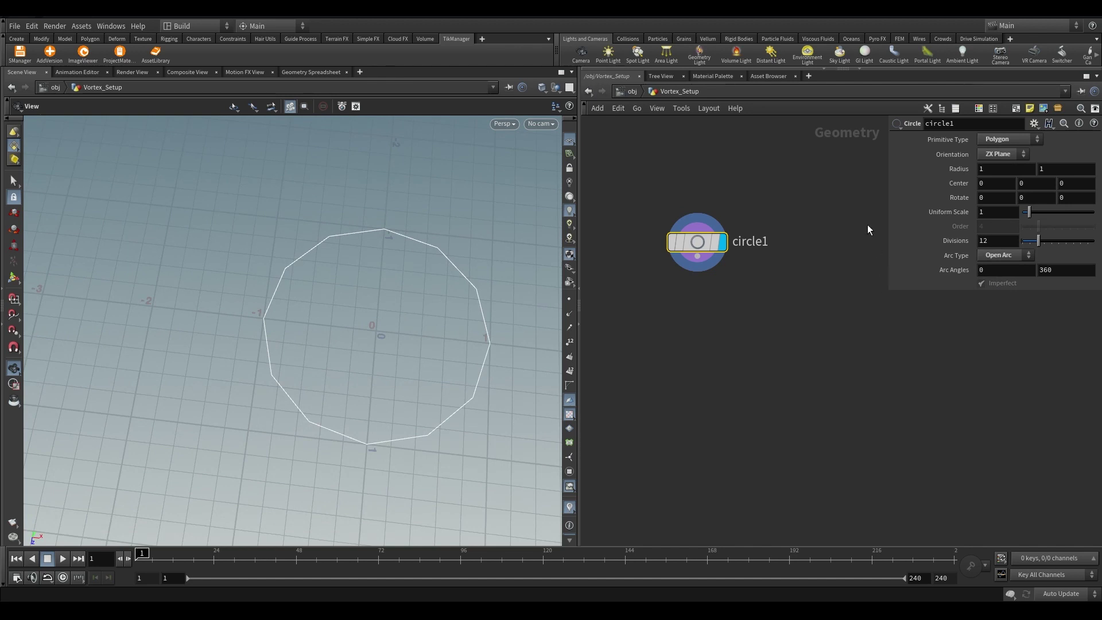
{"action": "type", "text": "500"}
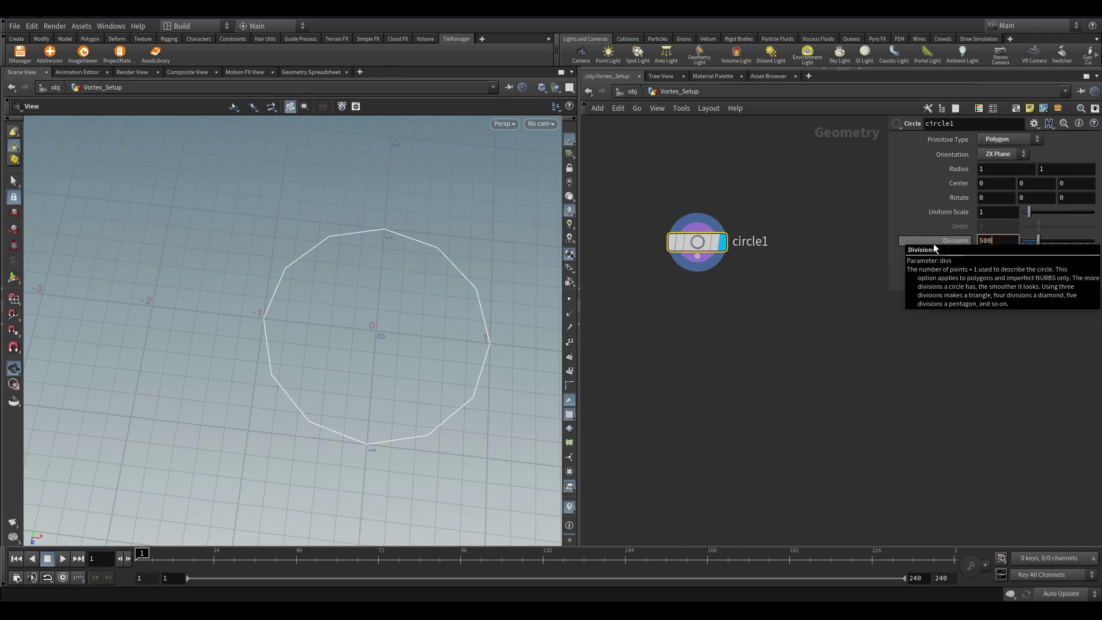
{"action": "key", "text": "Return"}
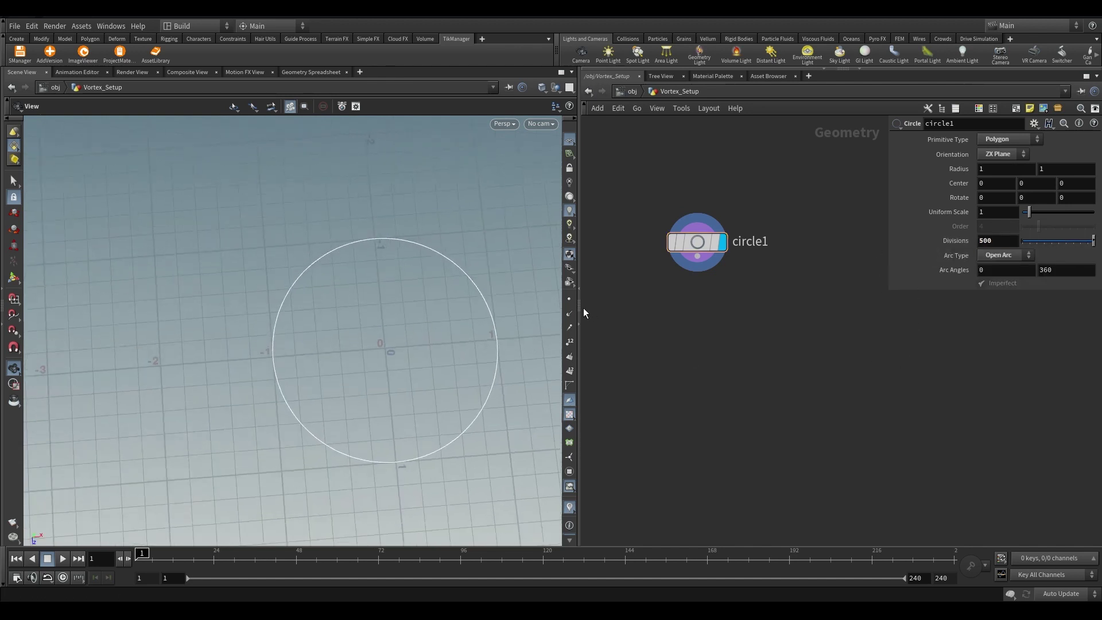
{"action": "scroll", "coordinate": [453, 324], "scroll_direction": "up", "scroll_amount": 3}
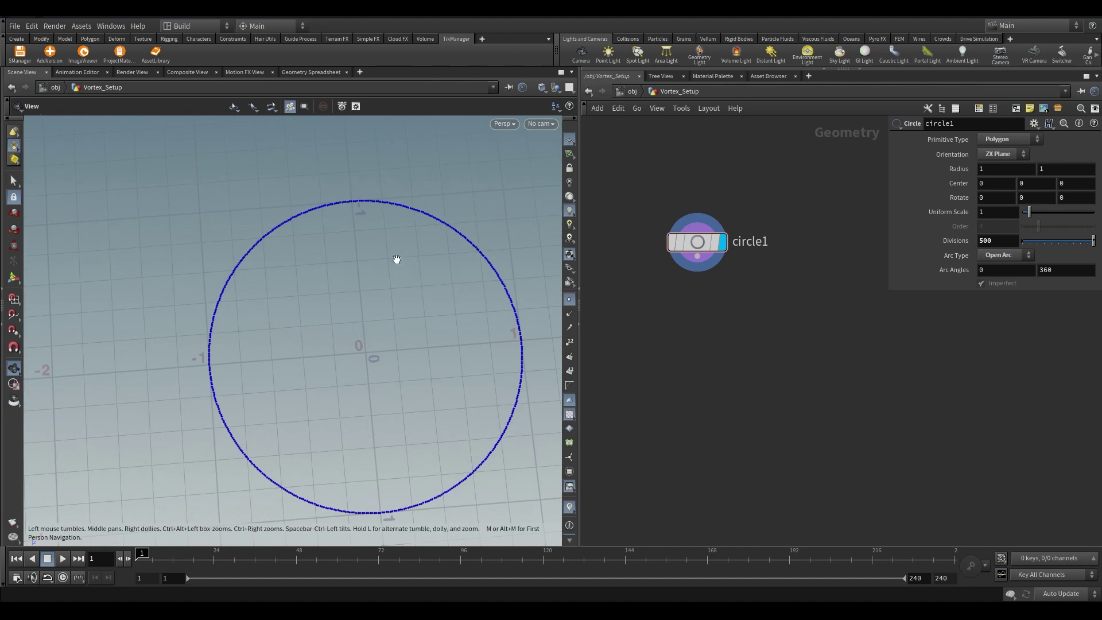
{"action": "middle_click", "coordinate": [689, 249]}
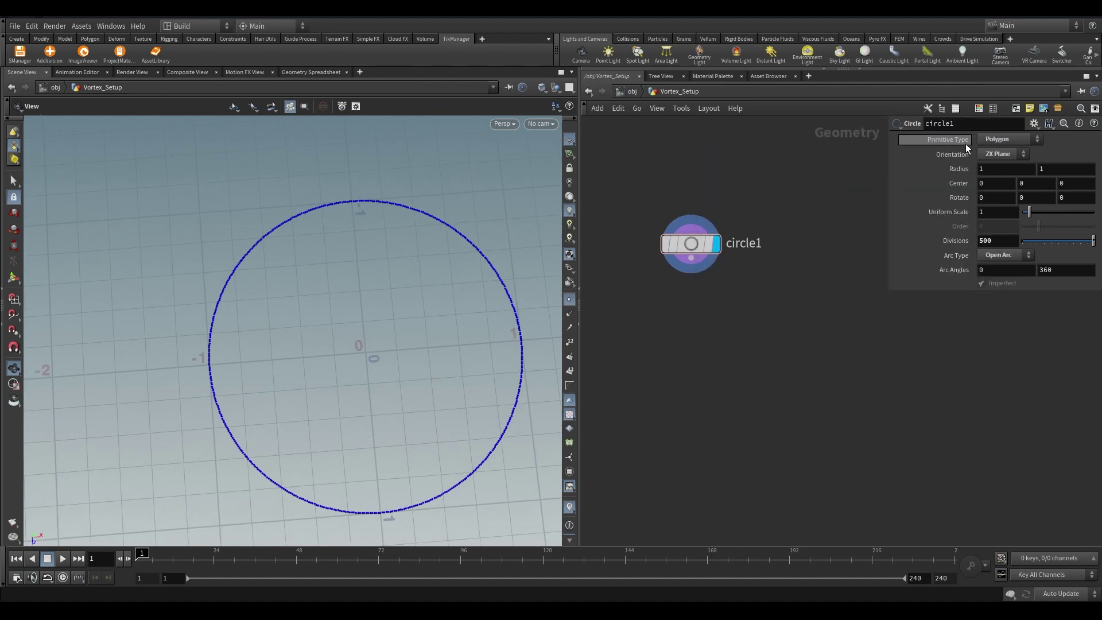
{"action": "left_click", "coordinate": [570, 305]}
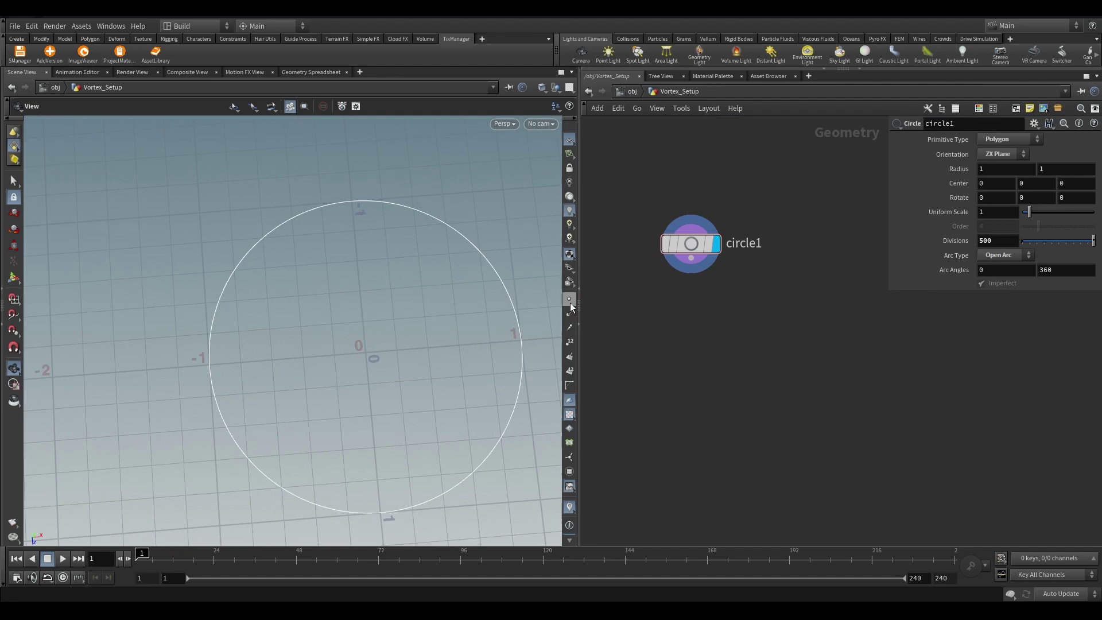
{"action": "left_click", "coordinate": [692, 258]}
- Add a PolyFrame node under circle1 with its display flag on
{"action": "key", "text": "Tab"}
{"action": "type", "text": "polyfr"}
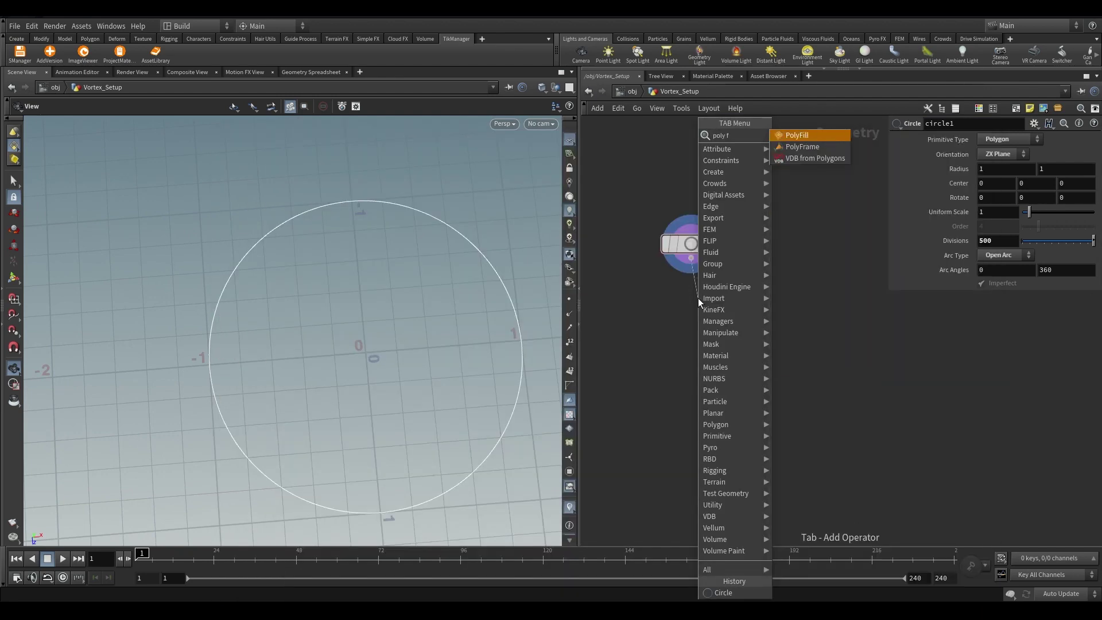
{"action": "key", "text": "Return"}
{"action": "left_click", "coordinate": [699, 298]}
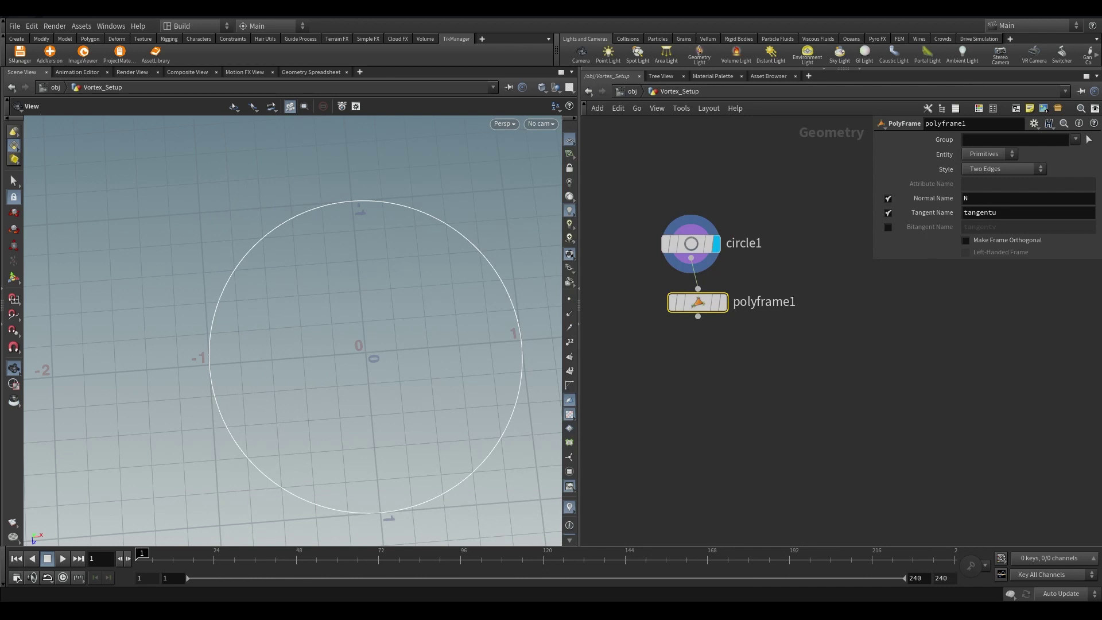
{"action": "left_click", "coordinate": [721, 301]}
{"action": "left_click_drag", "start_coordinate": [701, 302], "coordinate": [693, 305]}
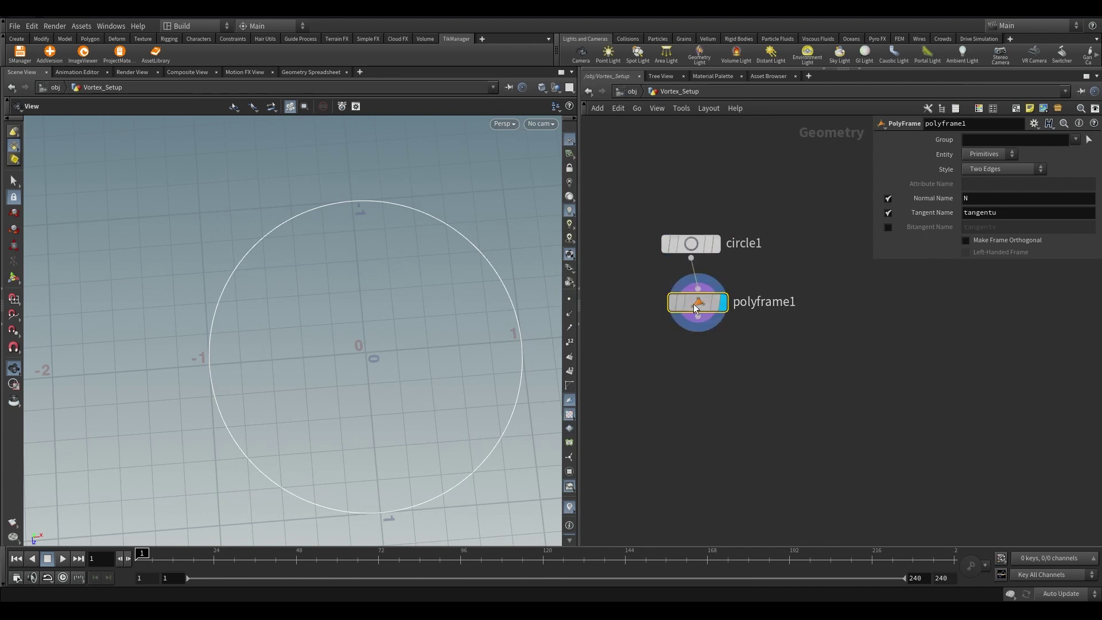
- Disable Normal Name, set Tangent Name to N, and show normals in the viewport
{"action": "left_click", "coordinate": [888, 198]}
{"action": "left_click_drag", "start_coordinate": [1006, 213], "coordinate": [914, 212]}
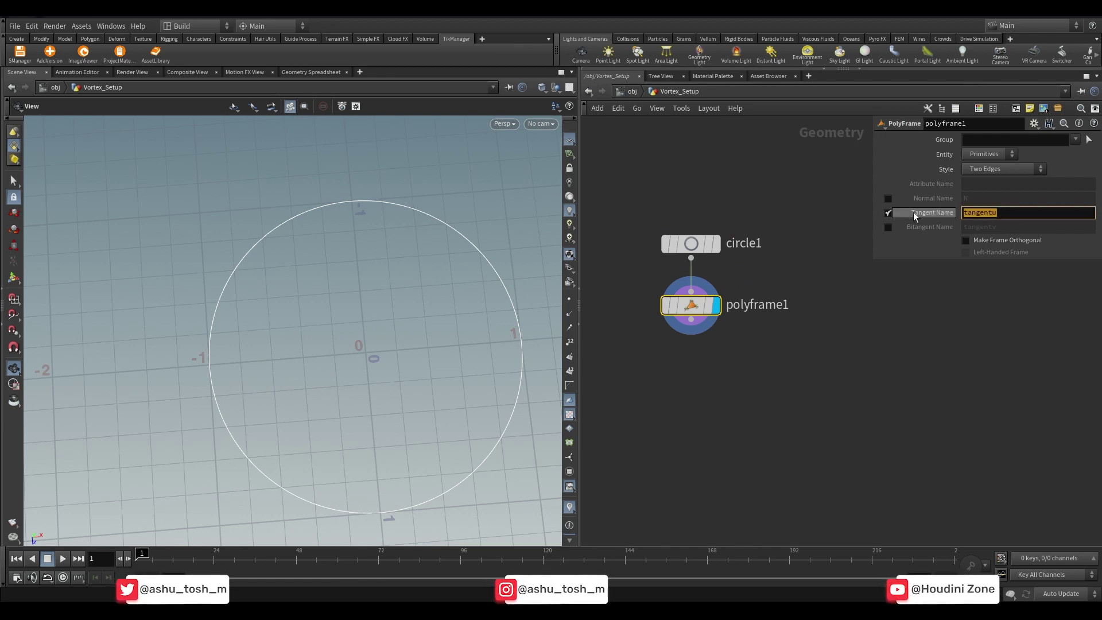
{"action": "type", "text": "N"}
{"action": "key", "text": "Return"}
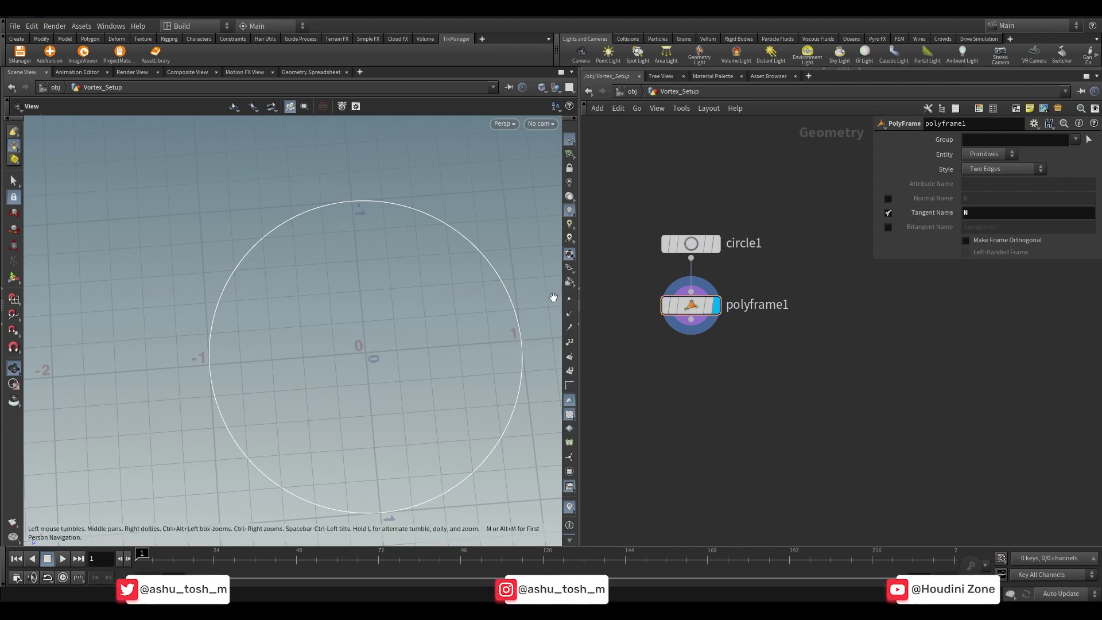
{"action": "left_click", "coordinate": [570, 314]}
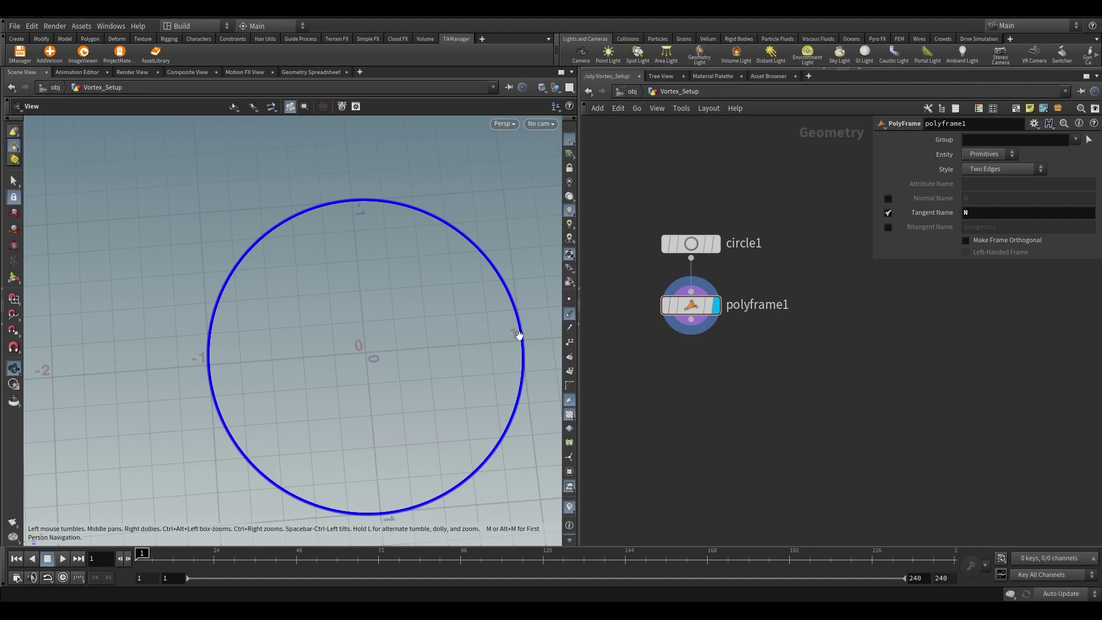
{"action": "scroll", "coordinate": [519, 337], "scroll_direction": "up", "scroll_amount": 5}
{"action": "scroll", "coordinate": [519, 192], "scroll_direction": "up", "scroll_amount": 3}
{"action": "middle_click_drag", "start_coordinate": [338, 262], "coordinate": [452, 268]}
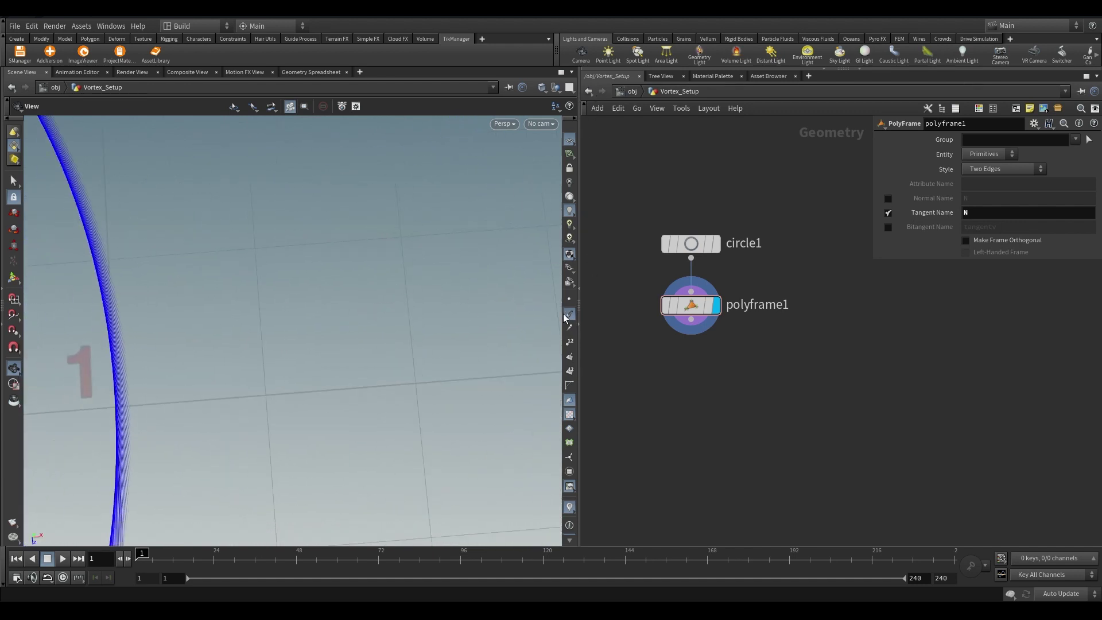
{"action": "key", "text": "h"}
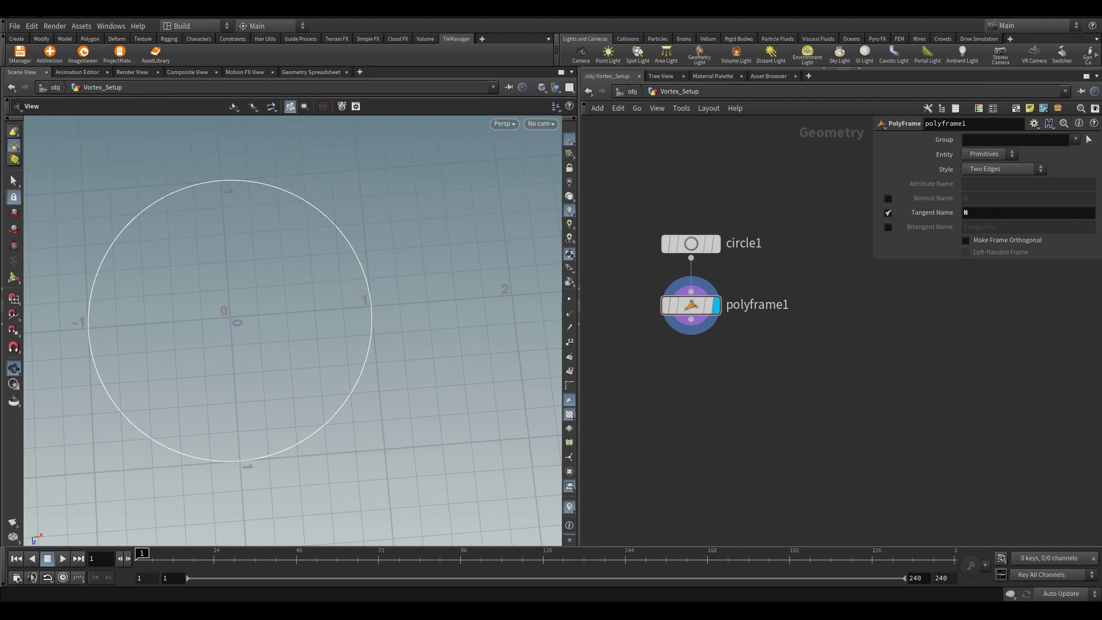
- Add an Attribute Noise node under polyframe1 that acts on the P attribute
{"action": "key", "text": "Tab"}
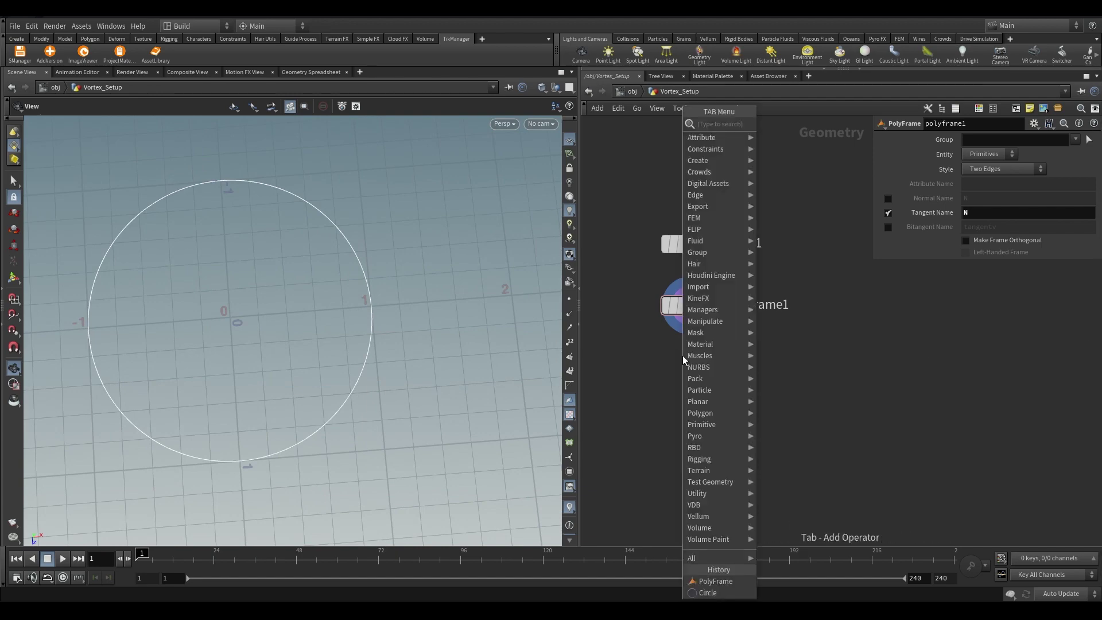
{"action": "type", "text": "at b"}
{"action": "key", "text": "BackSpace"}
{"action": "type", "text": "noi"}
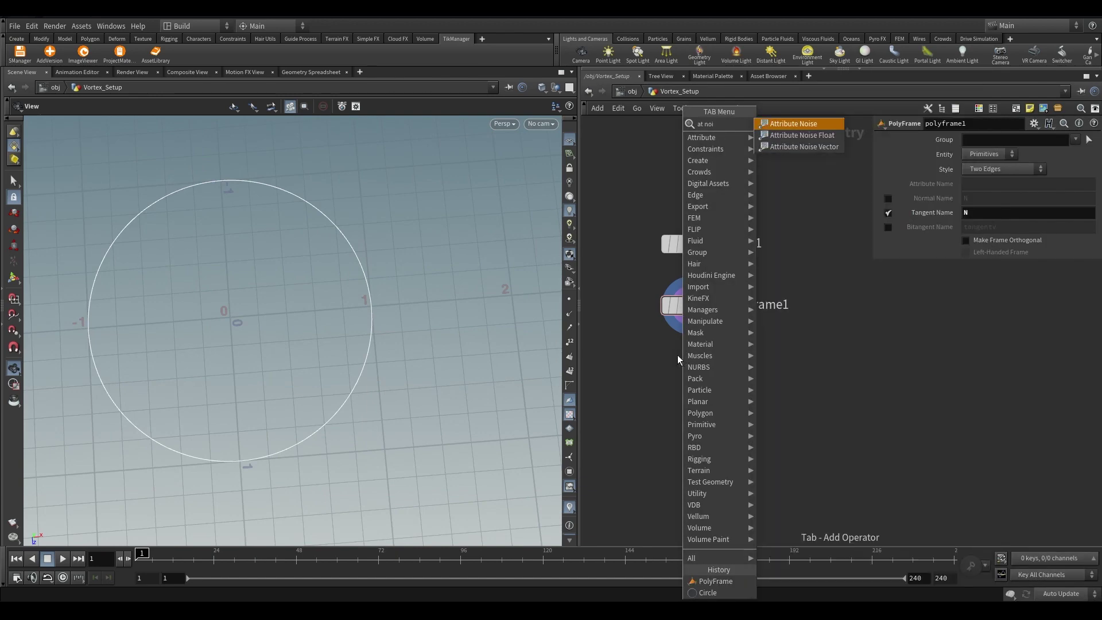
{"action": "key", "text": "Return"}
{"action": "left_click", "coordinate": [691, 368]}
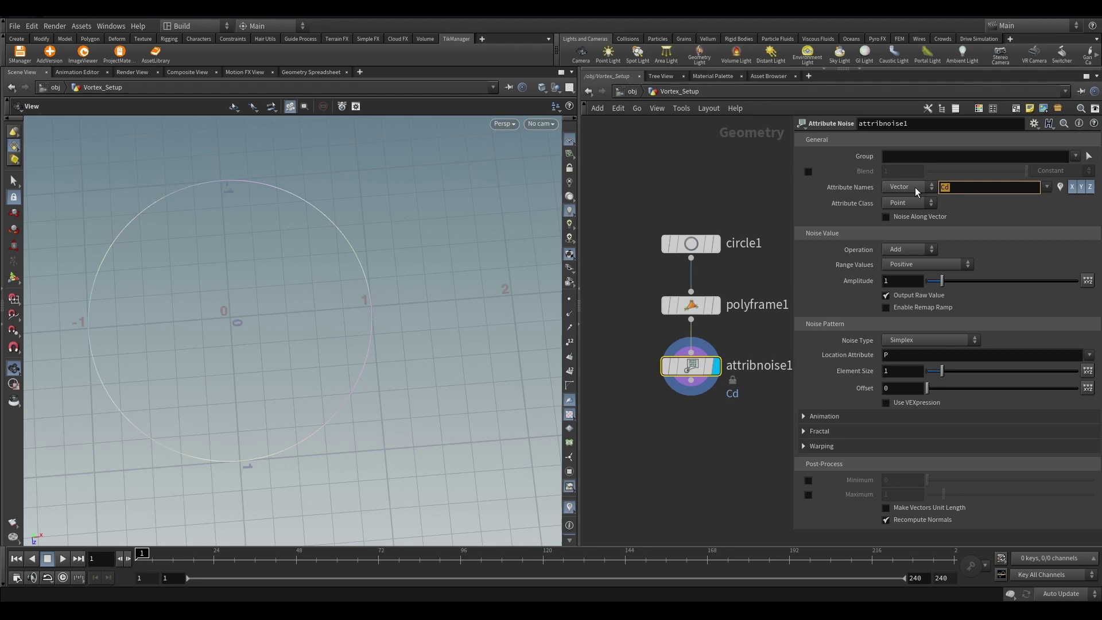
{"action": "type", "text": "P"}
{"action": "key", "text": "Return"}
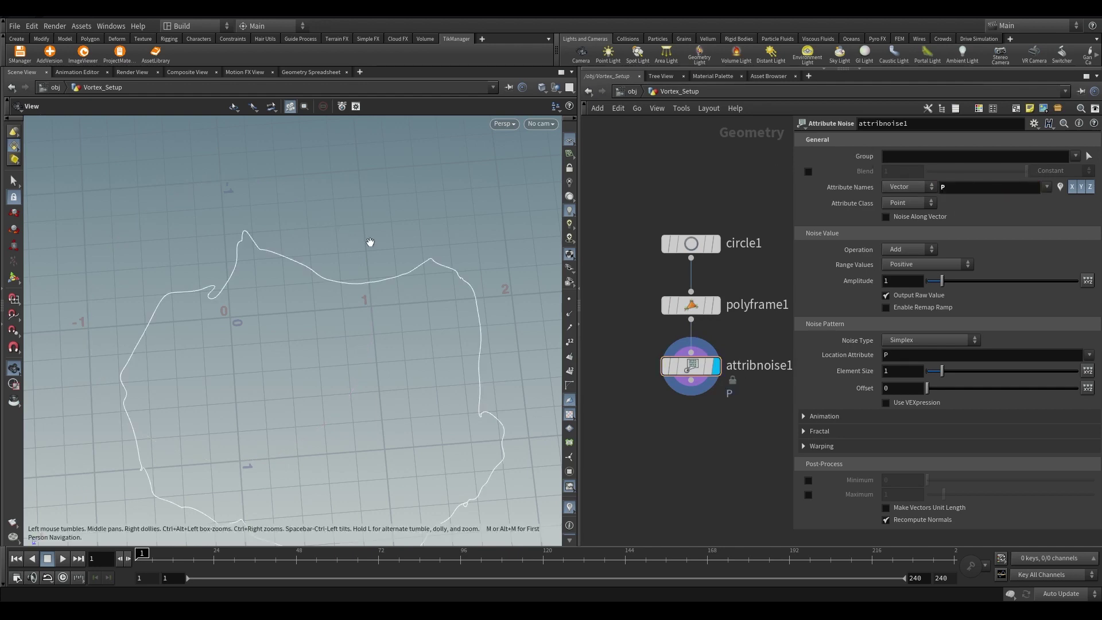
- Set the noise range to Zero Centered with amplitude 0.1 and preview a later frame
{"action": "left_click_drag", "start_coordinate": [369, 241], "coordinate": [333, 361]}
{"action": "left_click", "coordinate": [929, 264]}
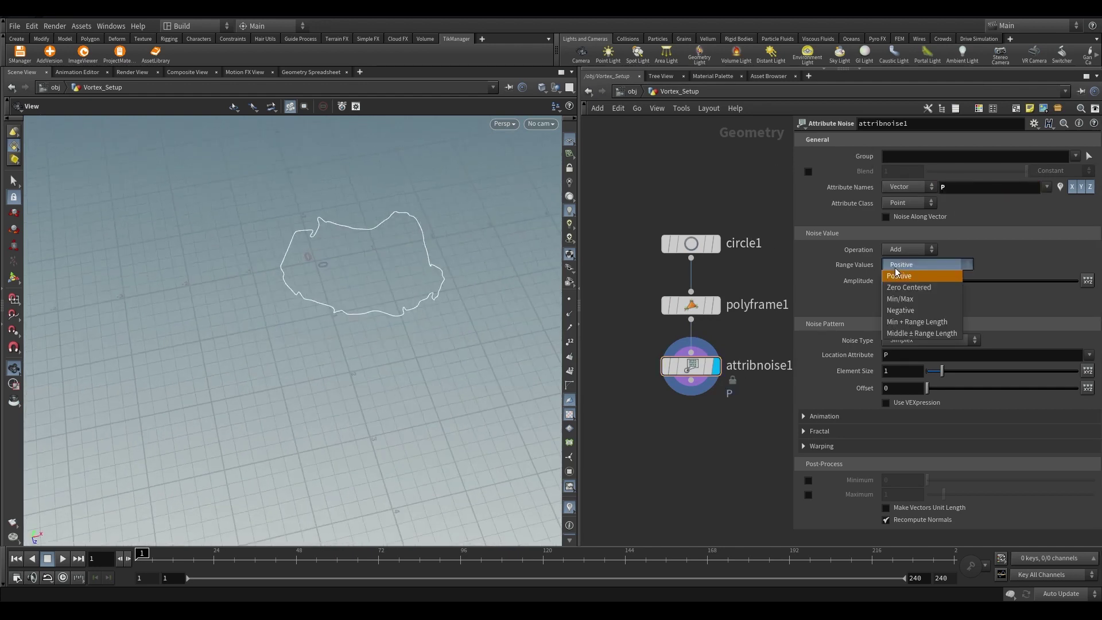
{"action": "left_click", "coordinate": [914, 285]}
{"action": "left_click_drag", "start_coordinate": [949, 287], "coordinate": [930, 284]}
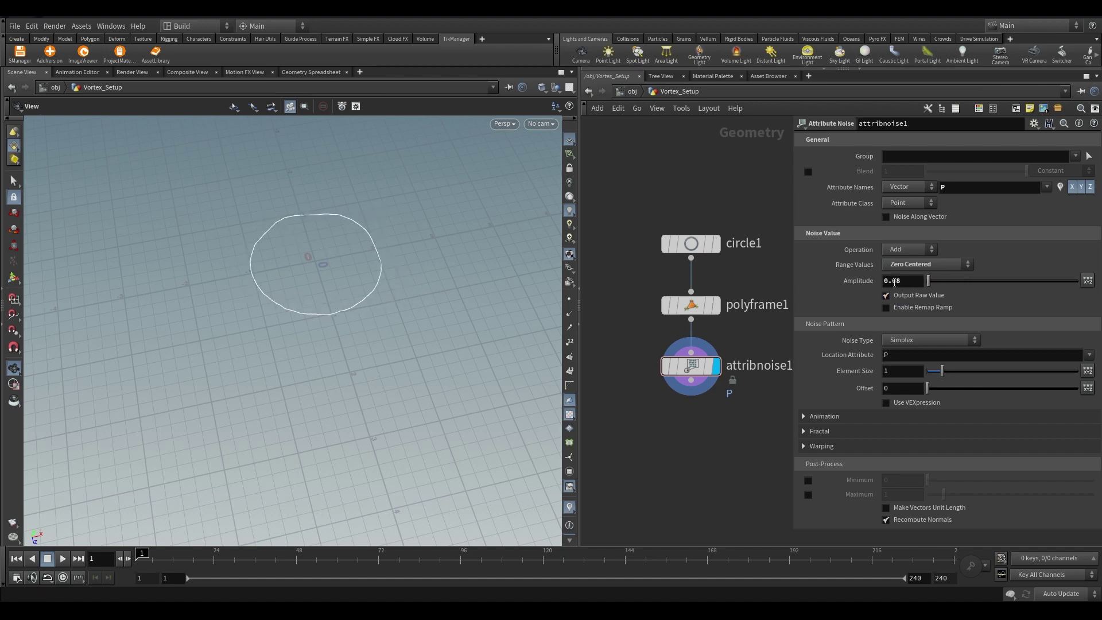
{"action": "left_click_drag", "start_coordinate": [283, 258], "coordinate": [322, 298]}
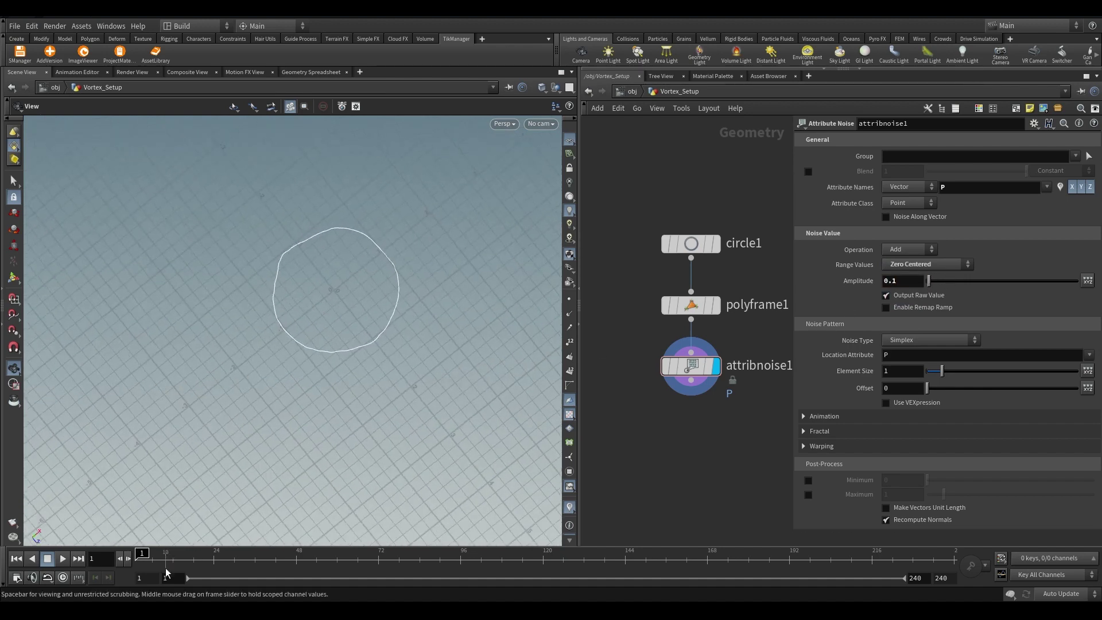
{"action": "left_click_drag", "start_coordinate": [173, 553], "coordinate": [189, 553]}
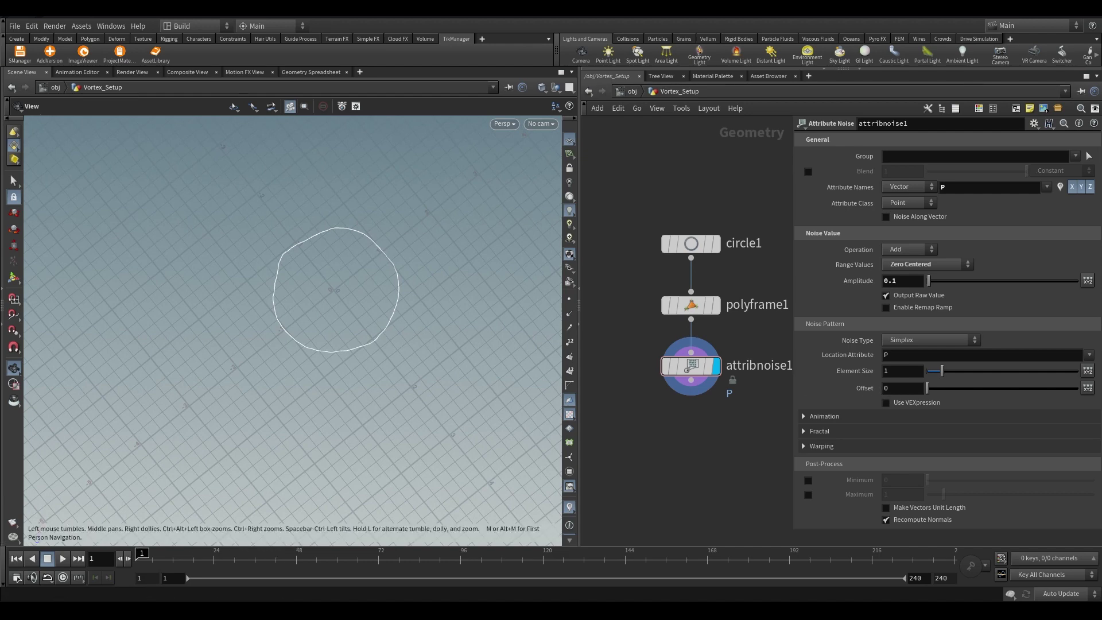
- Turn on Animate Noise with a Pulse Duration of 3 and scrub to watch it
{"action": "scroll", "coordinate": [733, 391], "scroll_direction": "down", "scroll_amount": 3}
{"action": "left_click", "coordinate": [821, 416]}
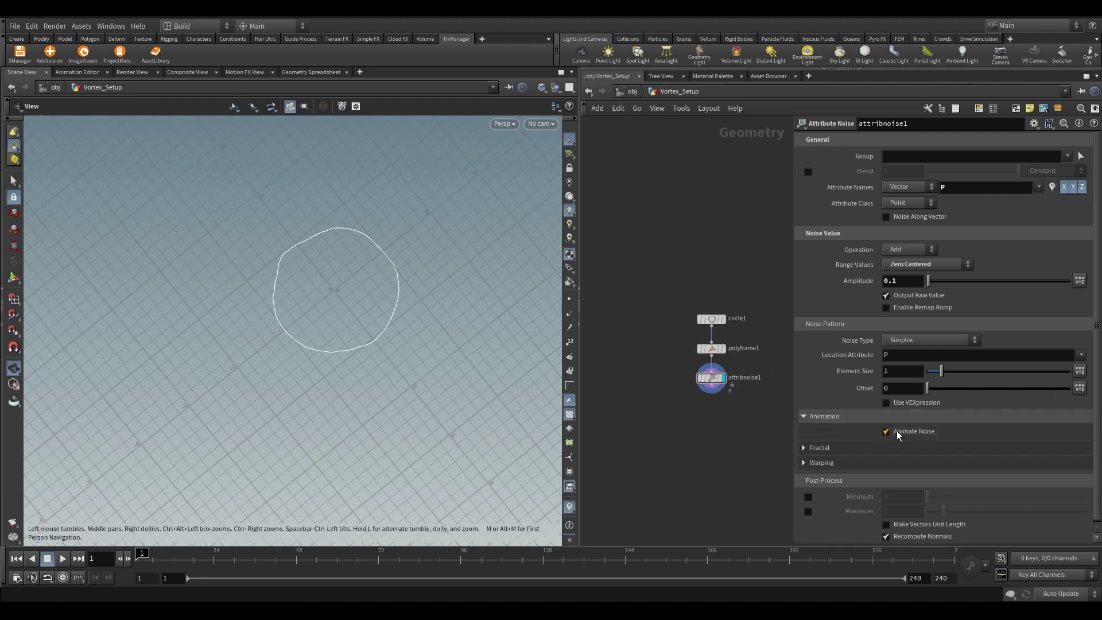
{"action": "left_click", "coordinate": [887, 431]}
{"action": "scroll", "coordinate": [738, 416], "scroll_direction": "down", "scroll_amount": 2}
{"action": "key", "text": "h"}
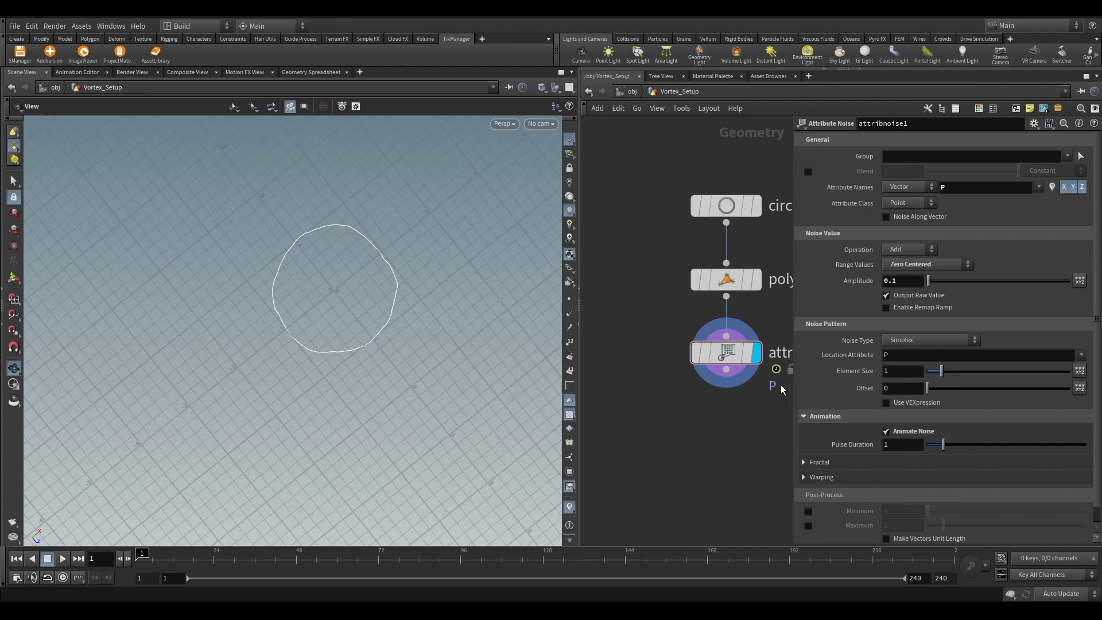
{"action": "left_click", "coordinate": [922, 444]}
{"action": "type", "text": "3"}
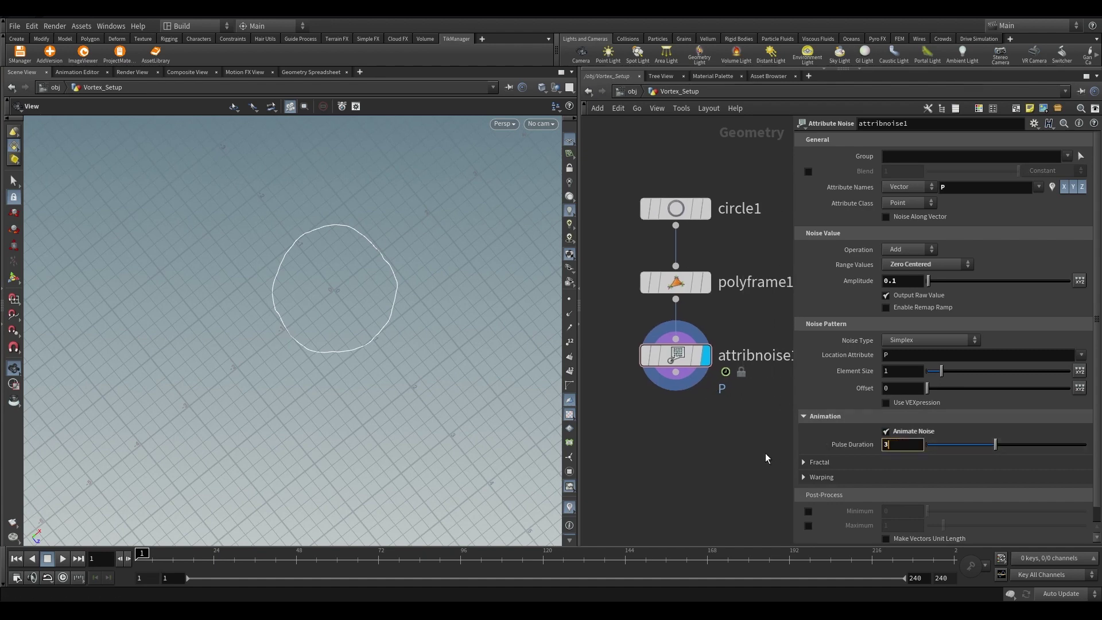
{"action": "mouse_move", "coordinate": [178, 554]}
{"action": "left_mouse_down"}
{"action": "mouse_move", "coordinate": [758, 550]}
{"action": "mouse_move", "coordinate": [141, 551]}
{"action": "left_mouse_up"}
- Set the fractal noise Roughness to about 0.39
{"action": "left_click_drag", "start_coordinate": [317, 310], "coordinate": [402, 373], "text": "alt"}
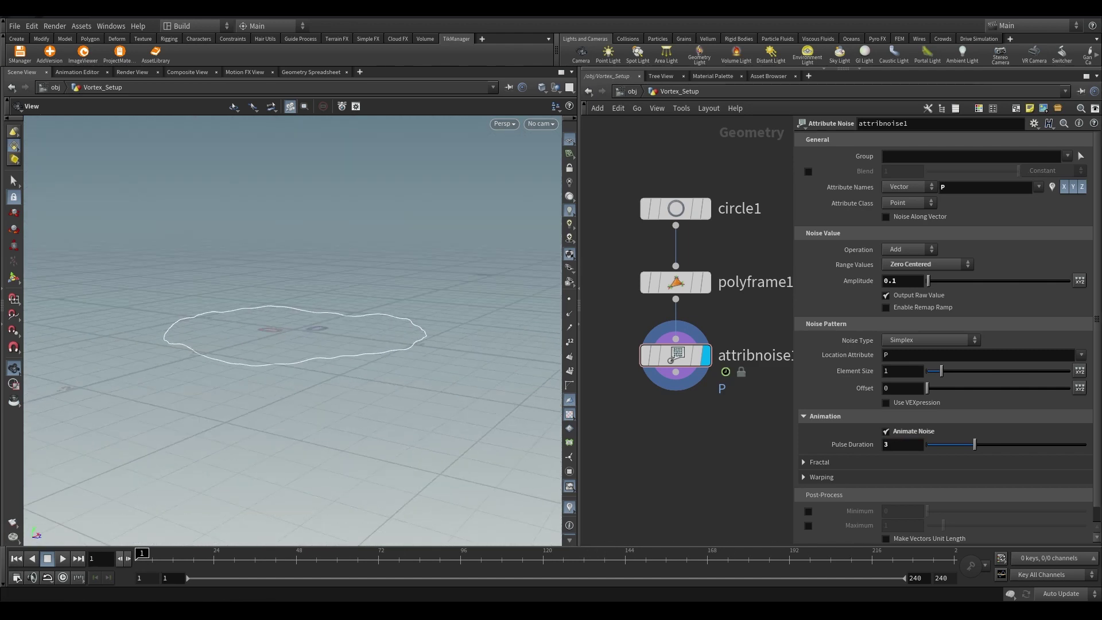
{"action": "scroll", "coordinate": [846, 431], "scroll_direction": "down", "scroll_amount": 1}
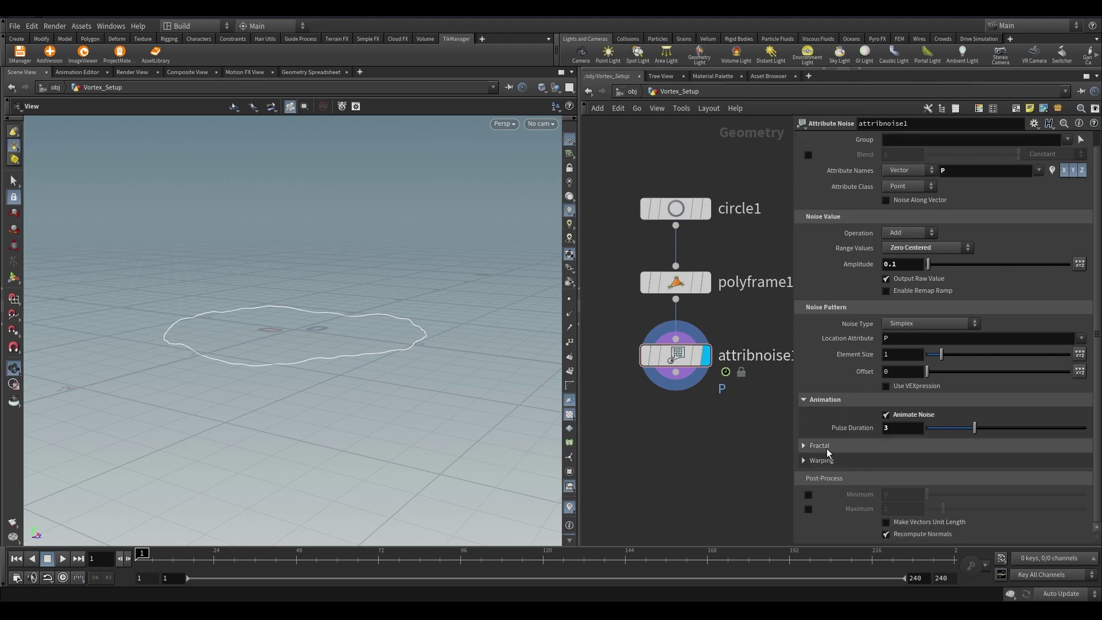
{"action": "left_click", "coordinate": [827, 447]}
{"action": "scroll", "coordinate": [833, 437], "scroll_direction": "down", "scroll_amount": 2}
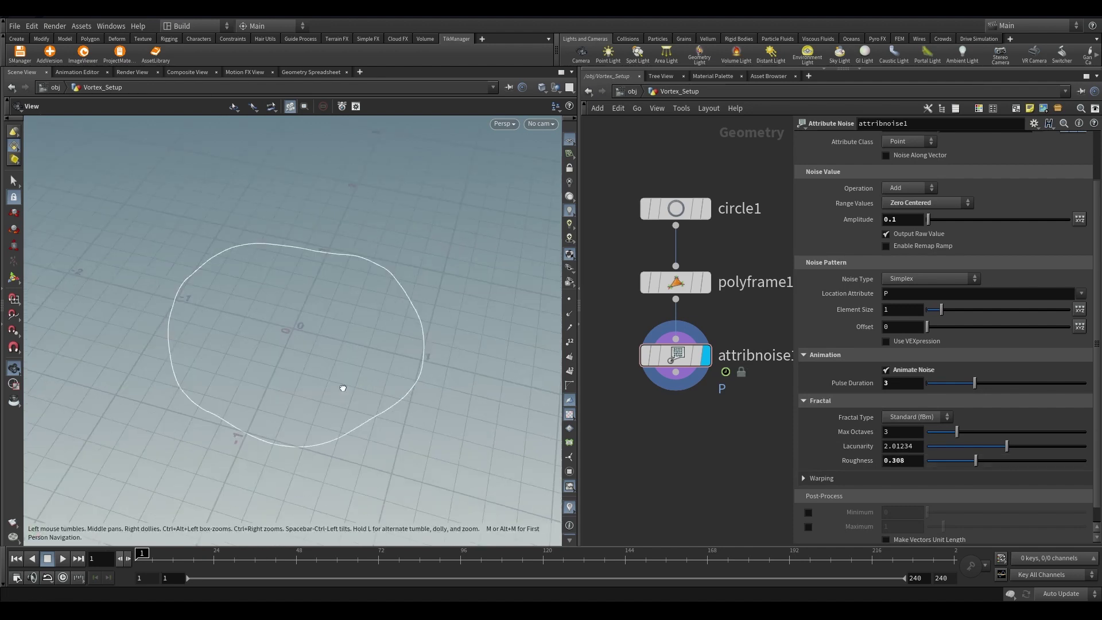
{"action": "left_click_drag", "start_coordinate": [977, 466], "coordinate": [989, 461]}
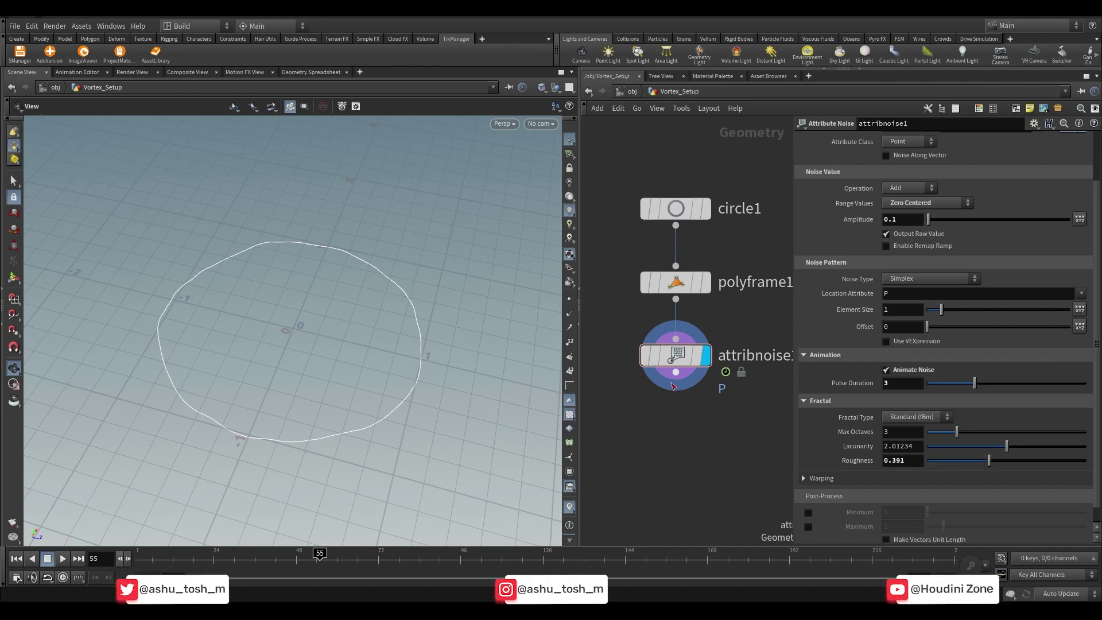
- Add a Transform node under attribnoise1 with its display flag on
{"action": "key", "text": "Tab"}
{"action": "type", "text": "transform"}
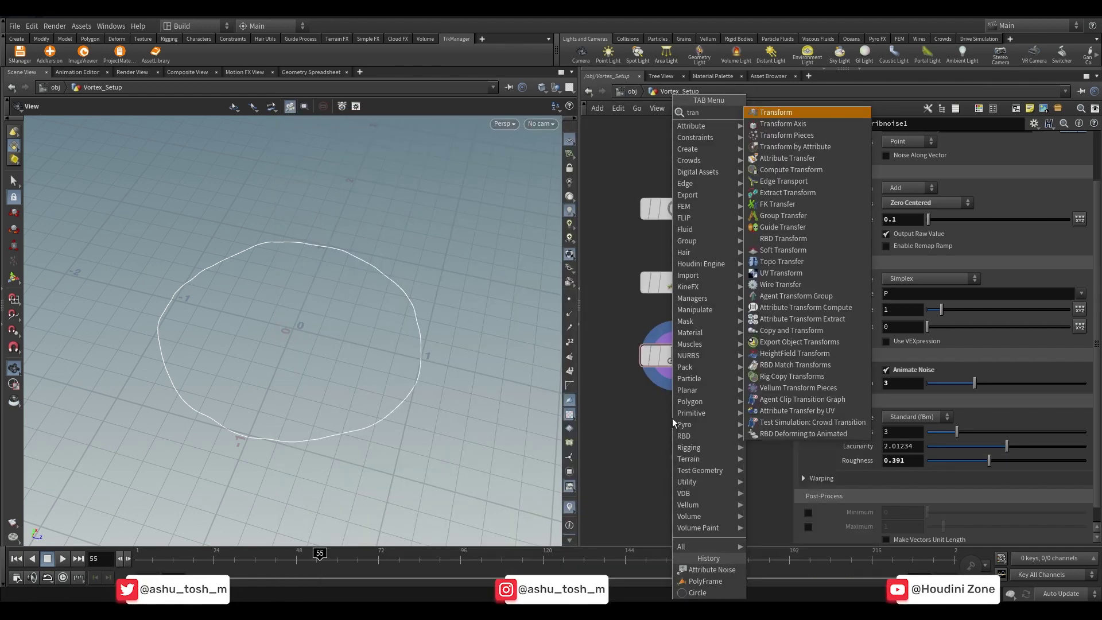
{"action": "key", "text": "Return"}
{"action": "left_click", "coordinate": [691, 429]}
{"action": "left_click", "coordinate": [710, 387]}
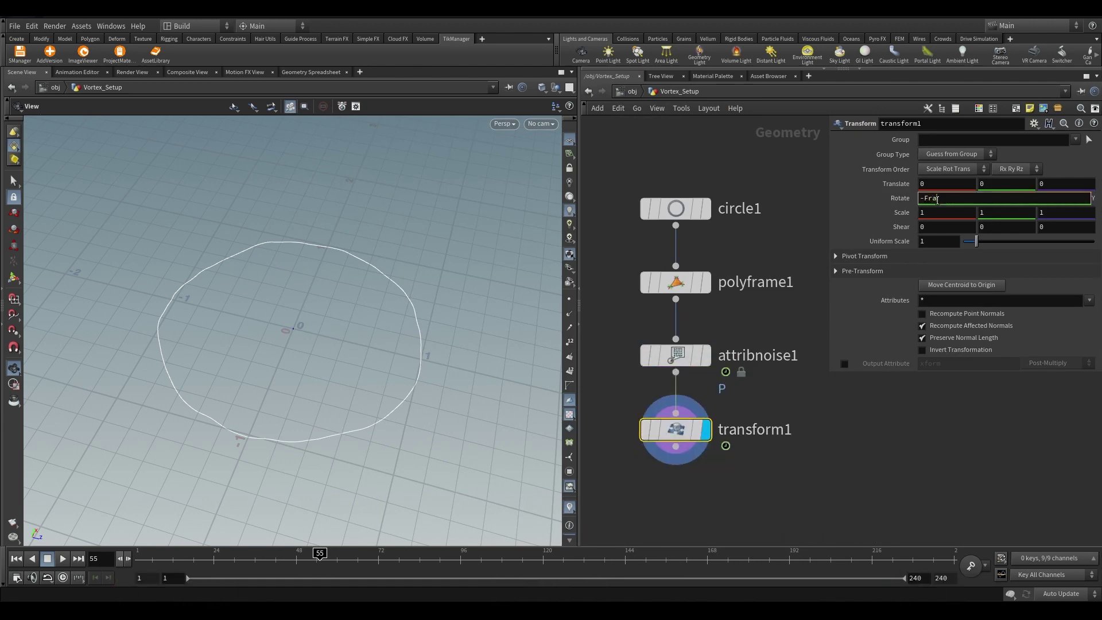
{"action": "key", "text": "Return"}
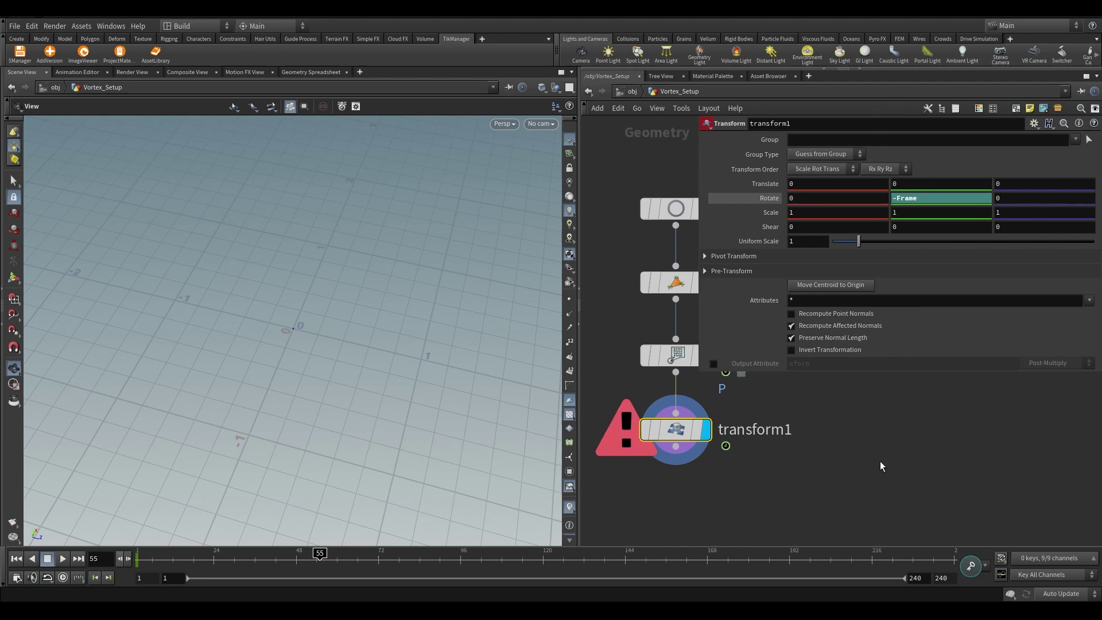
{"action": "left_click", "coordinate": [896, 198]}
{"action": "type", "text": "@"}
{"action": "key", "text": "Return"}
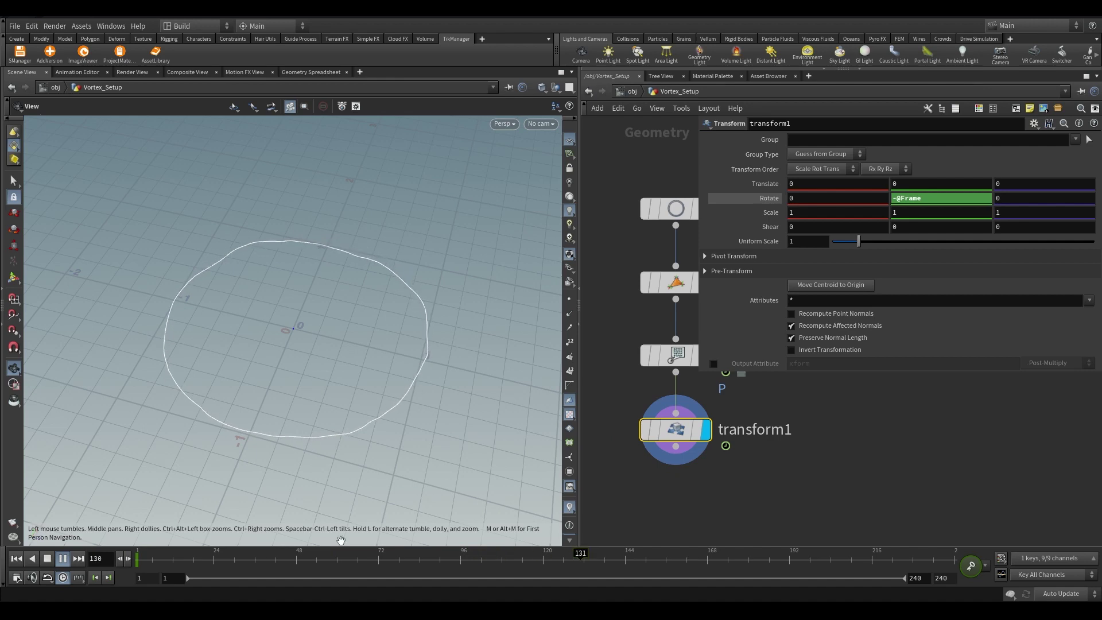
{"action": "key", "text": "ctrl+Up"}
{"action": "middle_click_drag", "start_coordinate": [686, 514], "coordinate": [665, 388]}
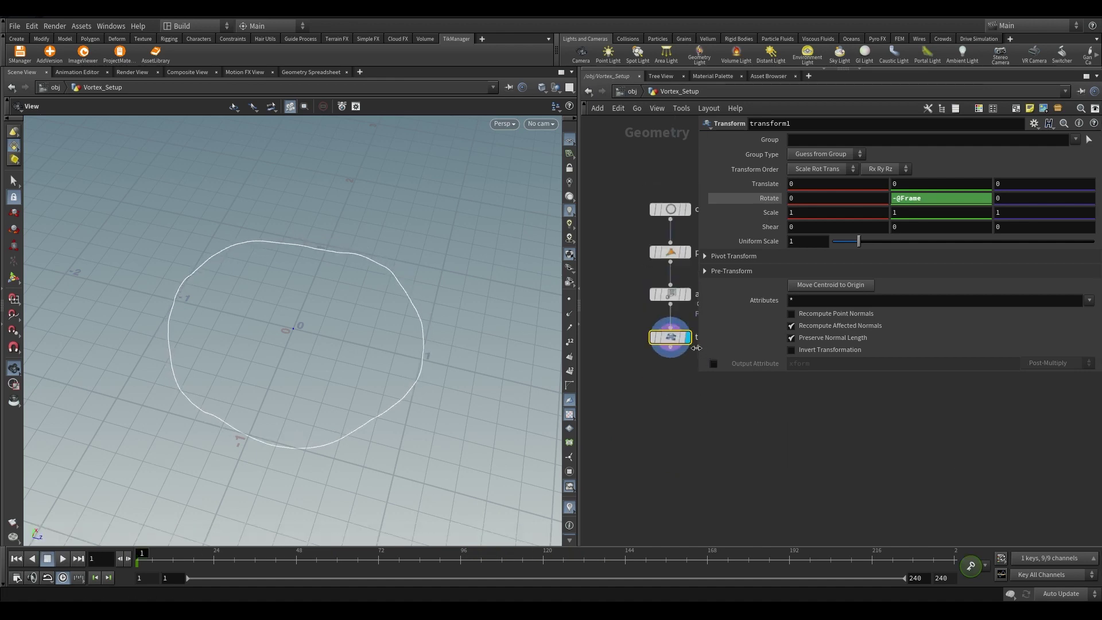
- Add a Null under transform1 and rename it CURVE_01
{"action": "left_click_drag", "start_coordinate": [580, 373], "coordinate": [541, 373]}
{"action": "key", "text": "Tab"}
{"action": "type", "text": "null"}
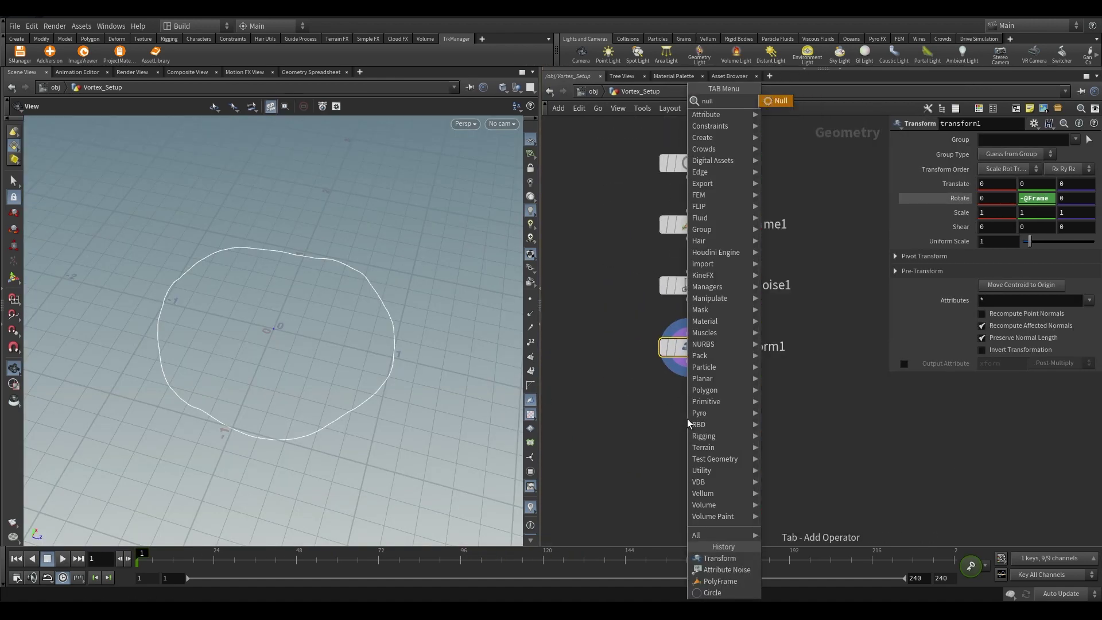
{"action": "key", "text": "Return"}
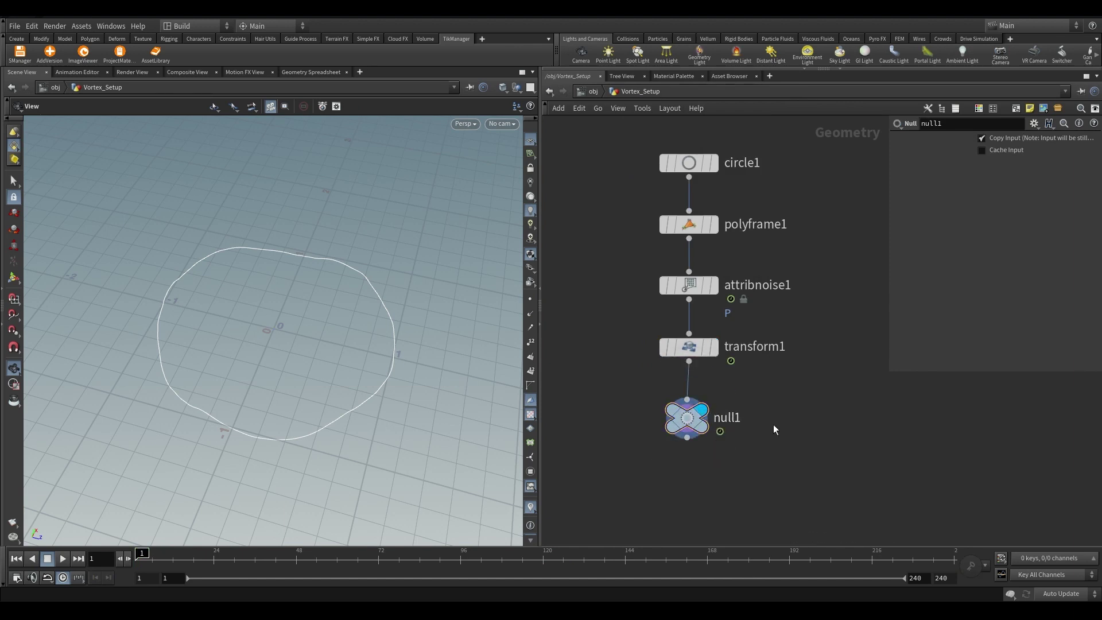
{"action": "double_click", "coordinate": [727, 418]}
{"action": "type", "text": "CURVE_01"}
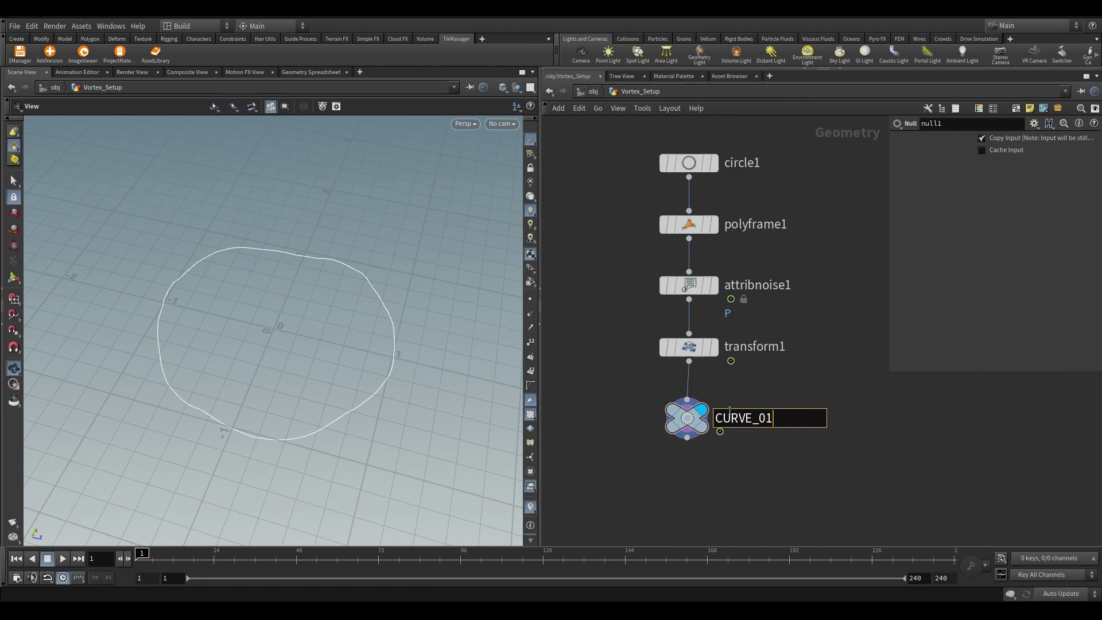
{"action": "key", "text": "Return"}
{"action": "middle_click_drag", "start_coordinate": [777, 415], "coordinate": [818, 283]}
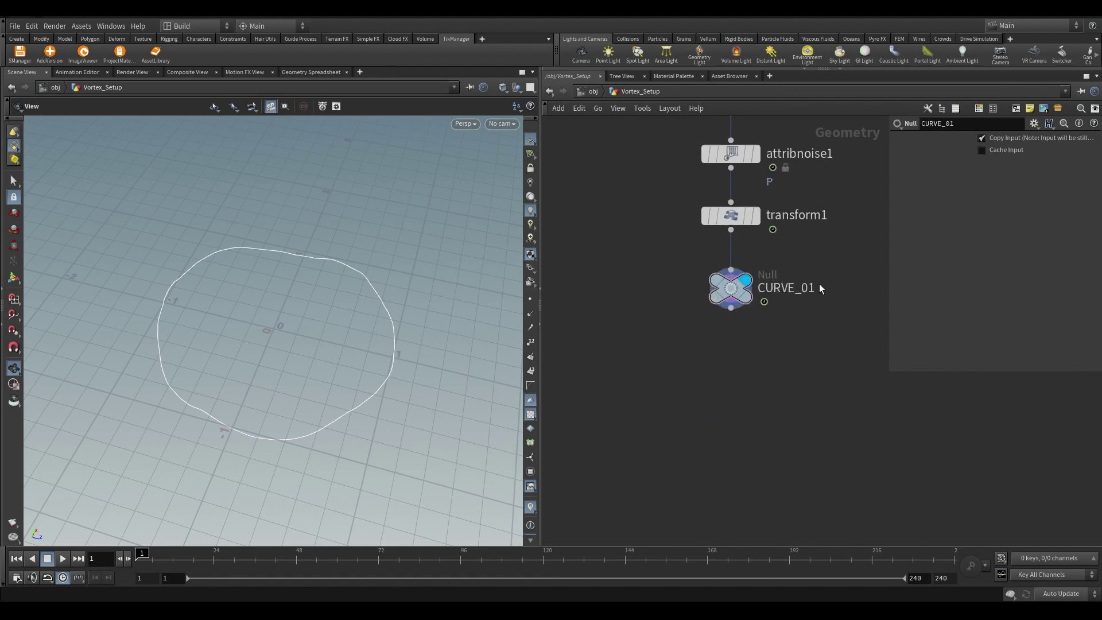
- Add a Scatter under CURVE_01 with a force total count of 10000 points
{"action": "left_click", "coordinate": [732, 310]}
{"action": "type", "text": "scatter"}
{"action": "key", "text": "Return"}
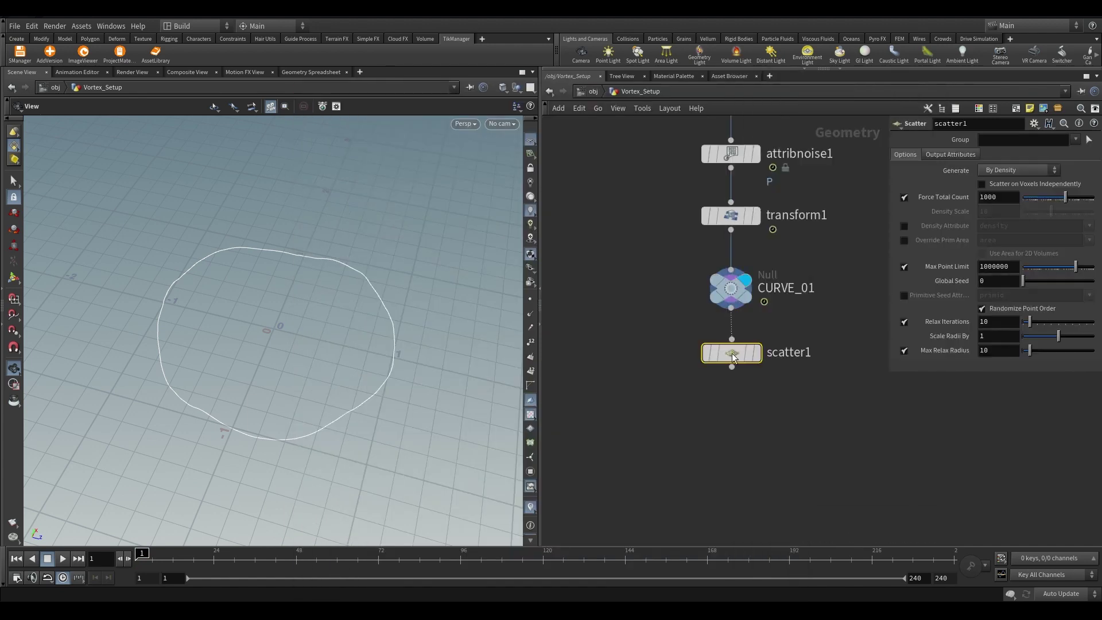
{"action": "left_click", "coordinate": [756, 356]}
{"action": "left_click_drag", "start_coordinate": [740, 361], "coordinate": [739, 369]}
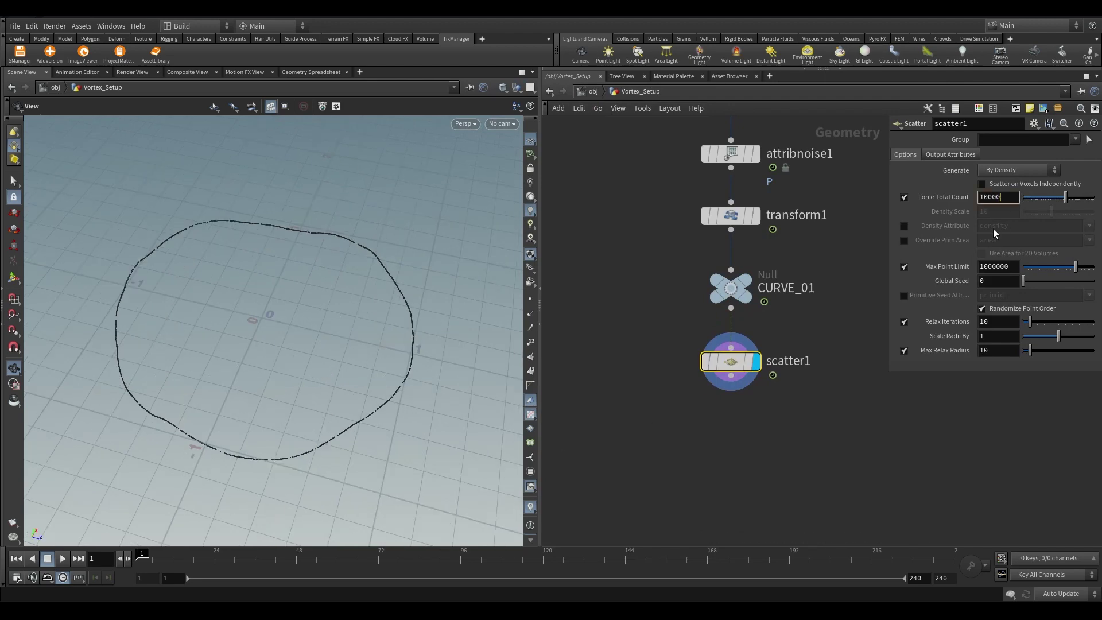
{"action": "key", "text": "Return"}
- Add a Point Jitter under scatter1 with Scale 0.15 and display it
{"action": "left_click", "coordinate": [731, 377]}
{"action": "left_click", "coordinate": [735, 413]}
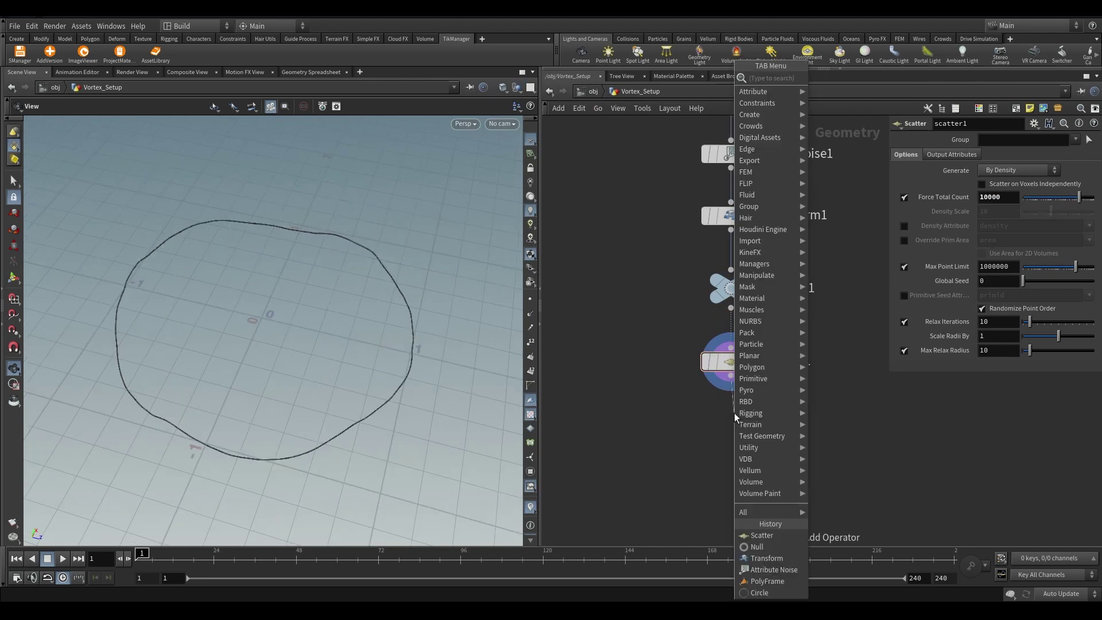
{"action": "type", "text": "o"}
{"action": "key", "text": "BackSpace"}
{"action": "type", "text": "point jitter"}
{"action": "key", "text": "Return"}
{"action": "left_click", "coordinate": [756, 422]}
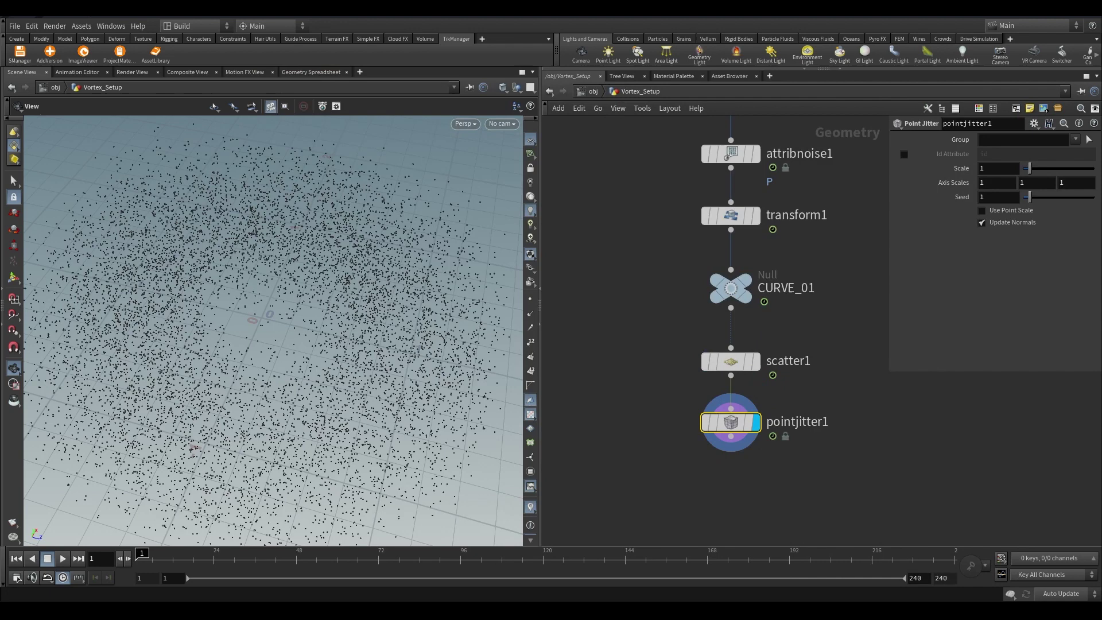
{"action": "type", "text": ".15"}
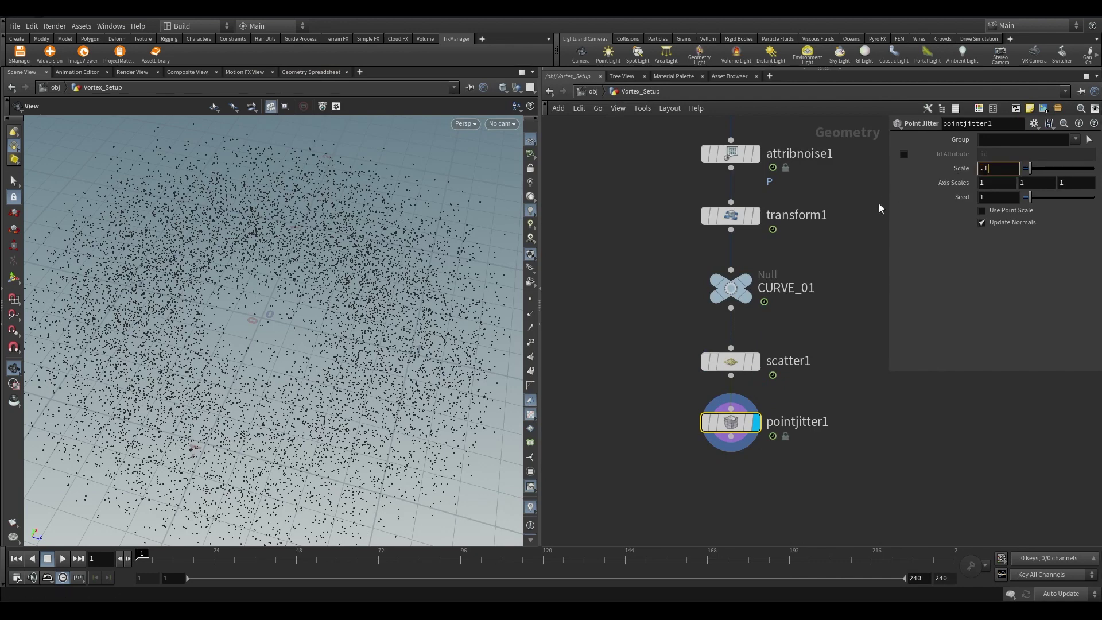
{"action": "key", "text": "Return"}
- Play the timeline to watch the jittered ring animate
{"action": "left_click_drag", "start_coordinate": [356, 351], "coordinate": [368, 356]}
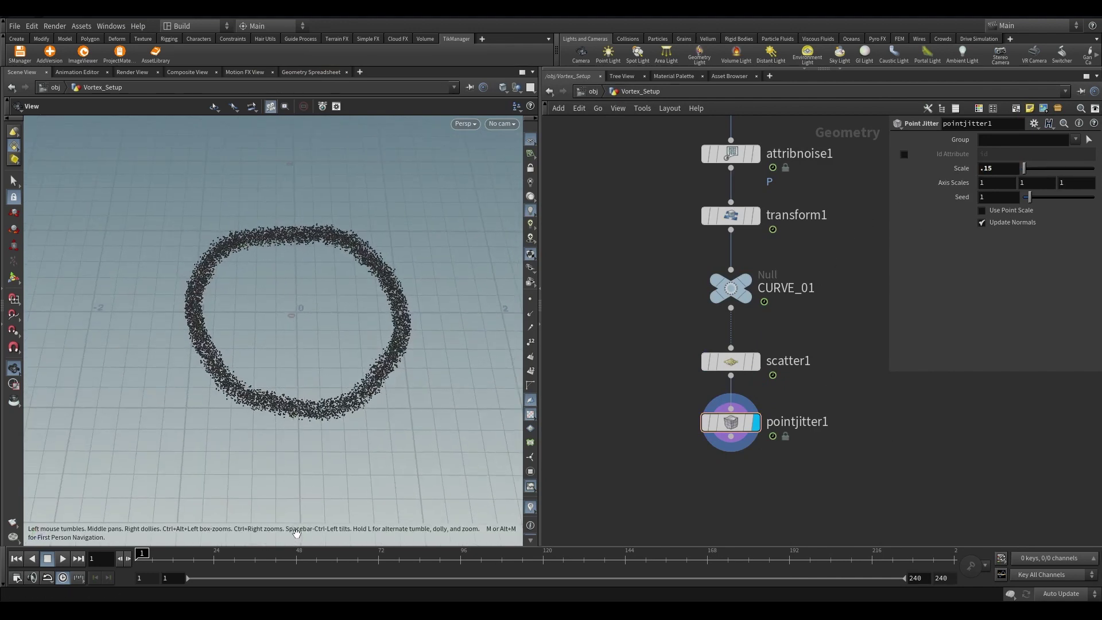
{"action": "left_click_drag", "start_coordinate": [247, 554], "coordinate": [270, 553]}
{"action": "left_click", "coordinate": [62, 558]}
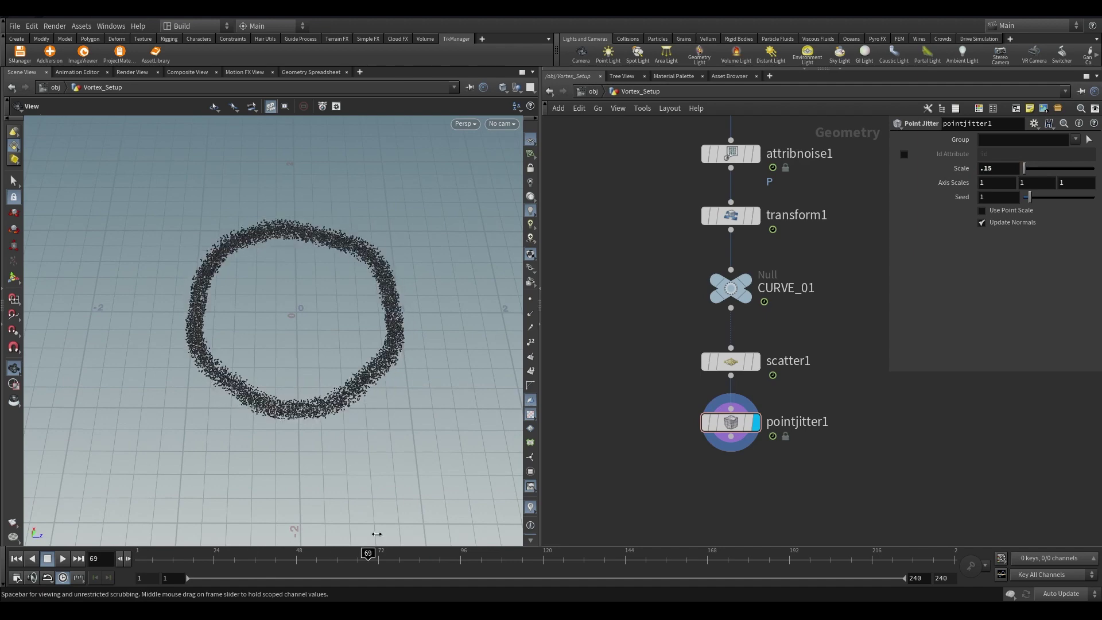
{"action": "left_click", "coordinate": [16, 558]}
{"action": "left_click", "coordinate": [62, 559]}
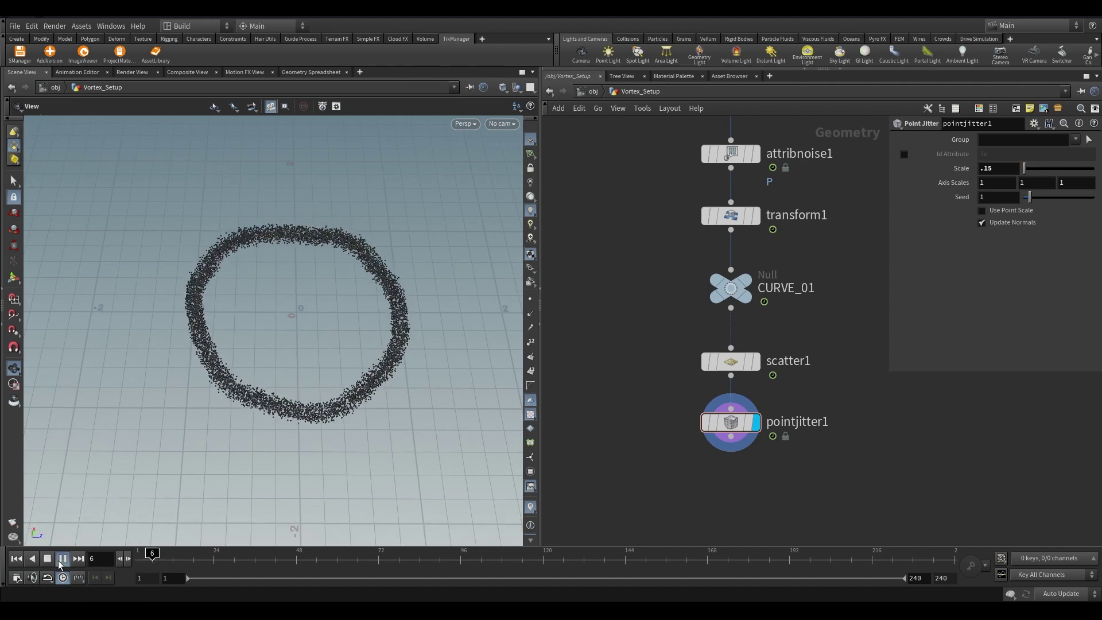
{"action": "key", "text": "Up"}
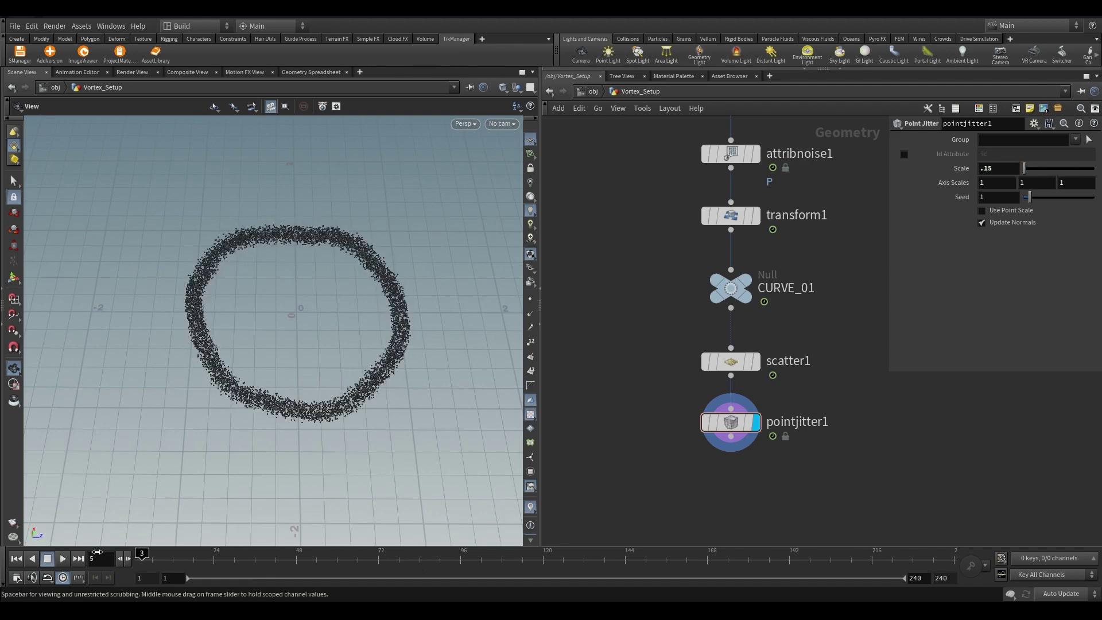
{"action": "middle_click_drag", "start_coordinate": [735, 498], "coordinate": [742, 350]}
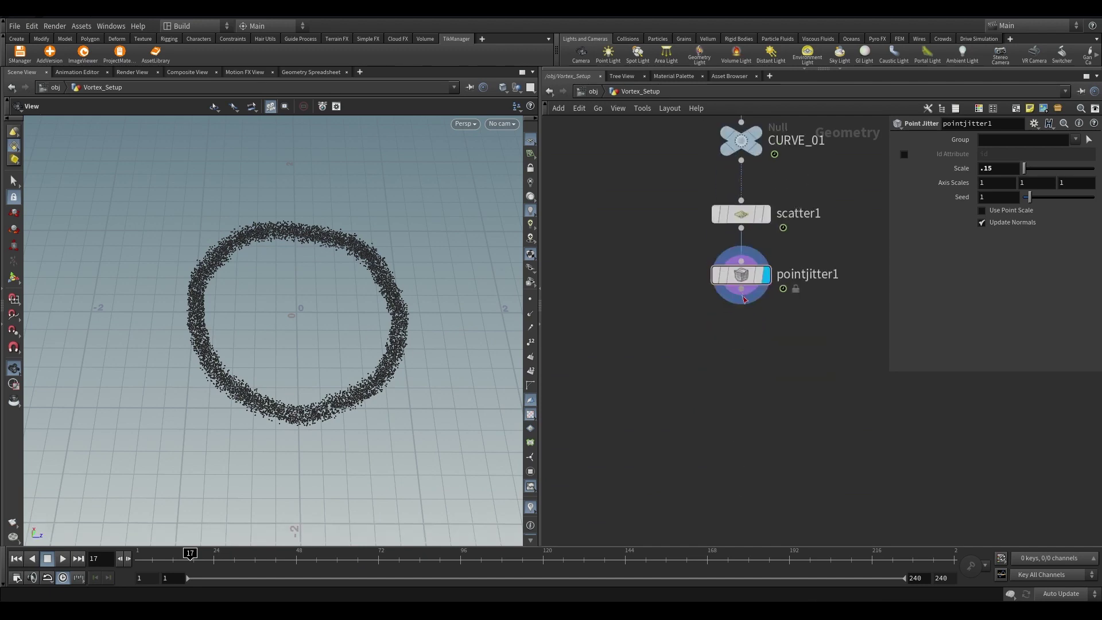
- Add a Time Shift node (timeshift1) under pointjitter1
{"action": "key", "text": "Tab"}
{"action": "type", "text": "time s"}
{"action": "key", "text": "Return"}
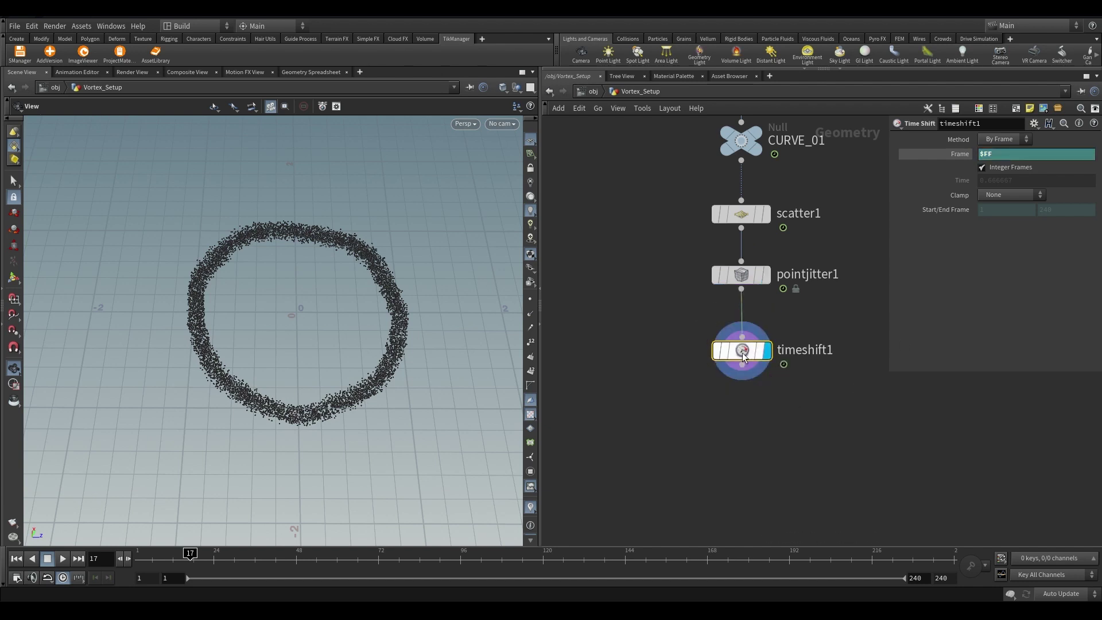
{"action": "left_click", "coordinate": [767, 280]}
{"action": "left_click", "coordinate": [743, 350]}
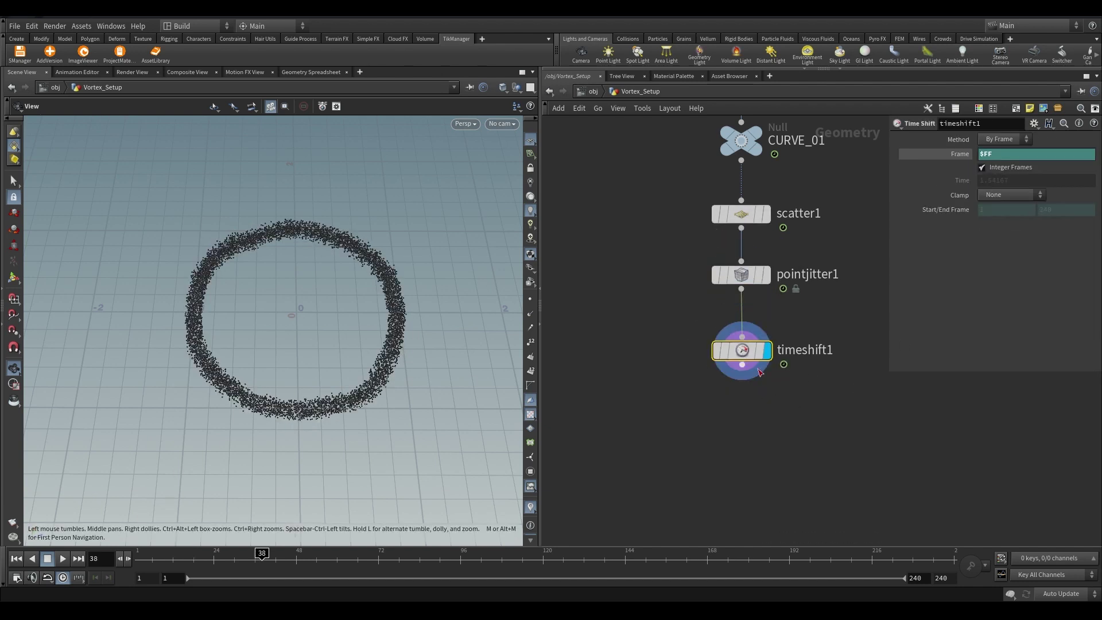
{"action": "left_click", "coordinate": [743, 366]}
- Add a Pyro Source below timeshift1, display it, and apply the Source Smoke preset
{"action": "key", "text": "Tab"}
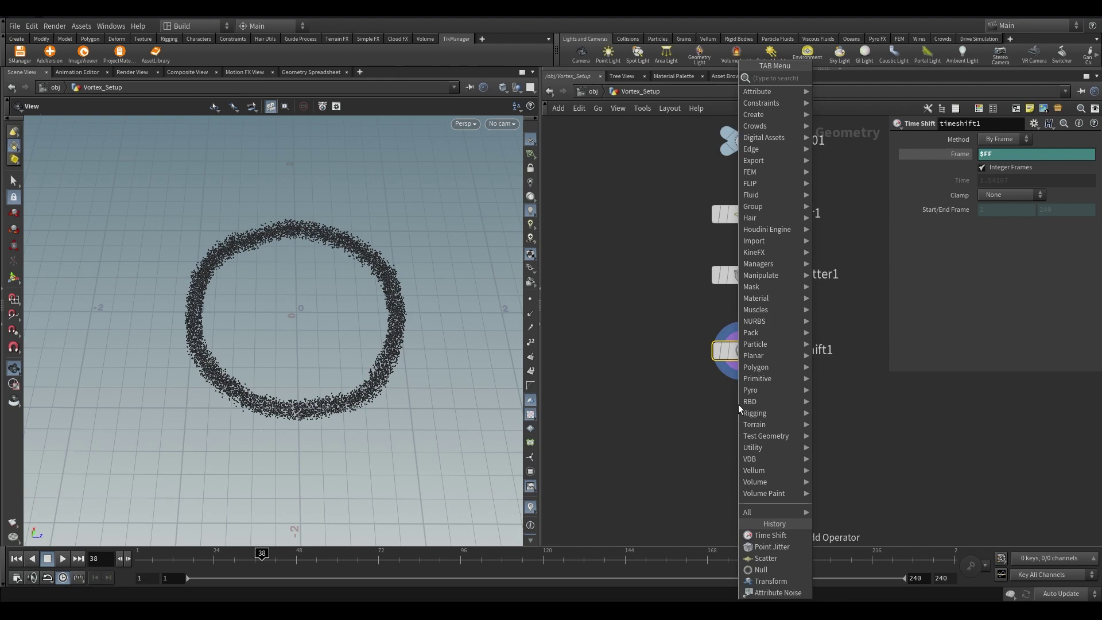
{"action": "type", "text": "pyro s"}
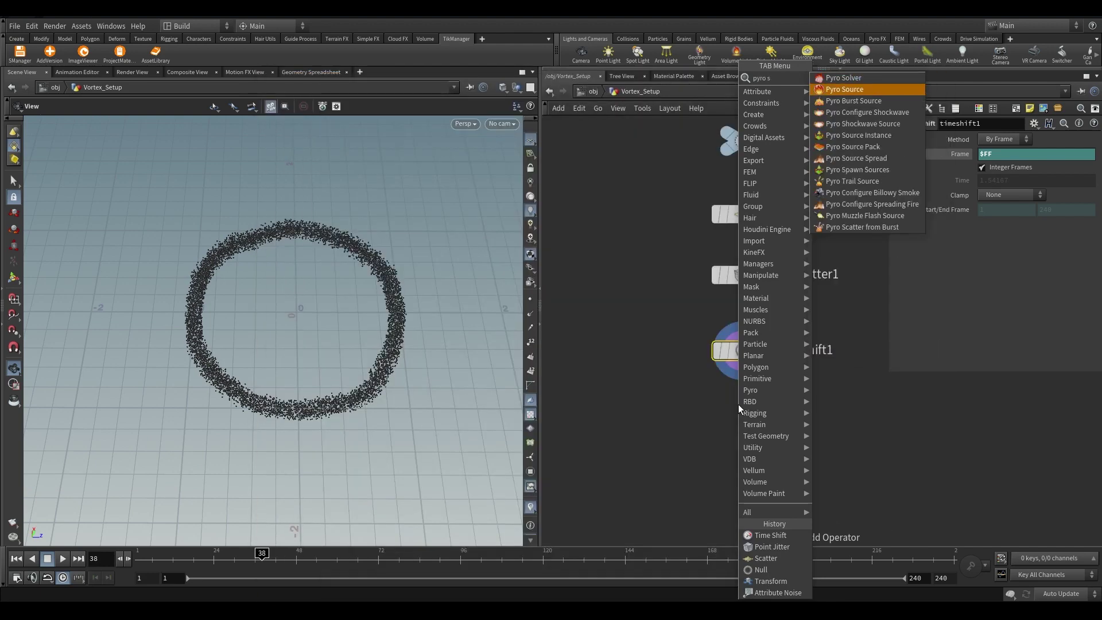
{"action": "key", "text": "Return"}
{"action": "left_click", "coordinate": [739, 405]}
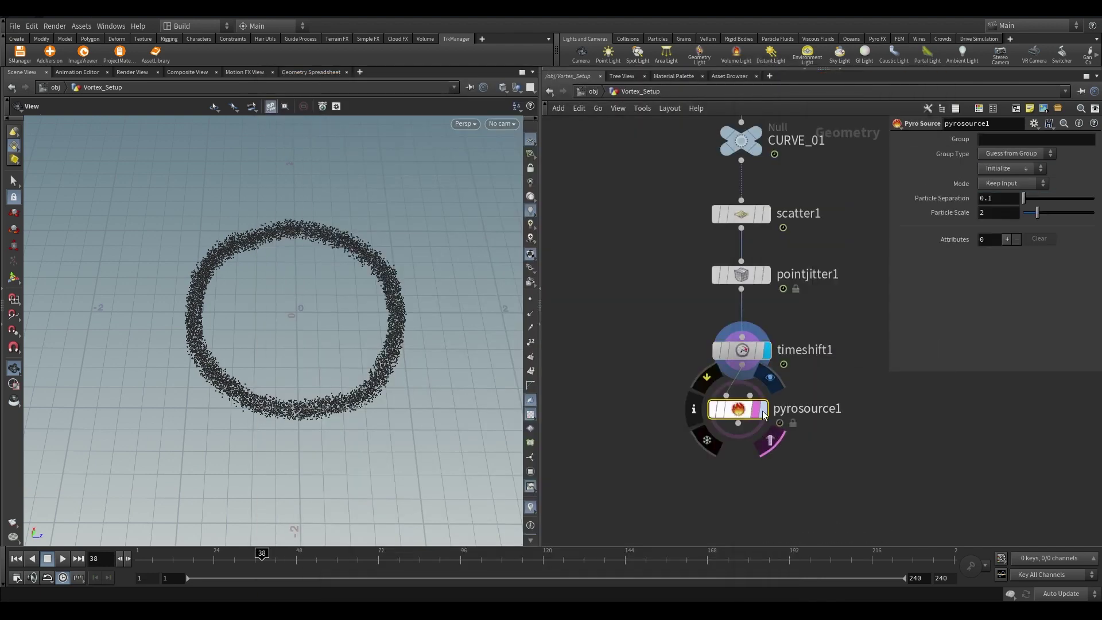
{"action": "left_click", "coordinate": [763, 409]}
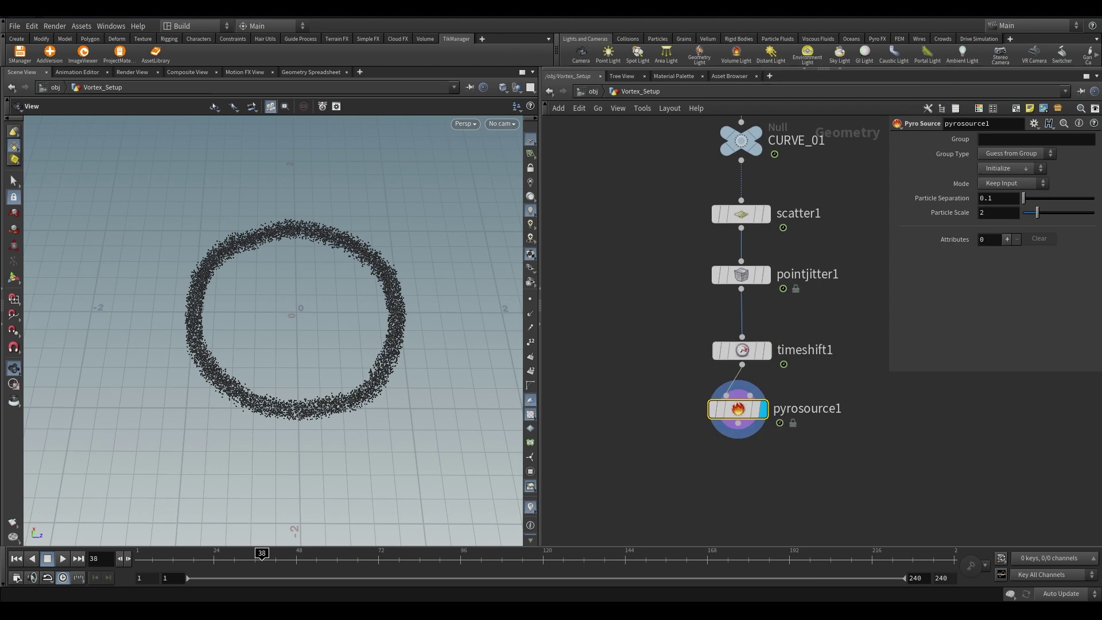
{"action": "left_click", "coordinate": [999, 169]}
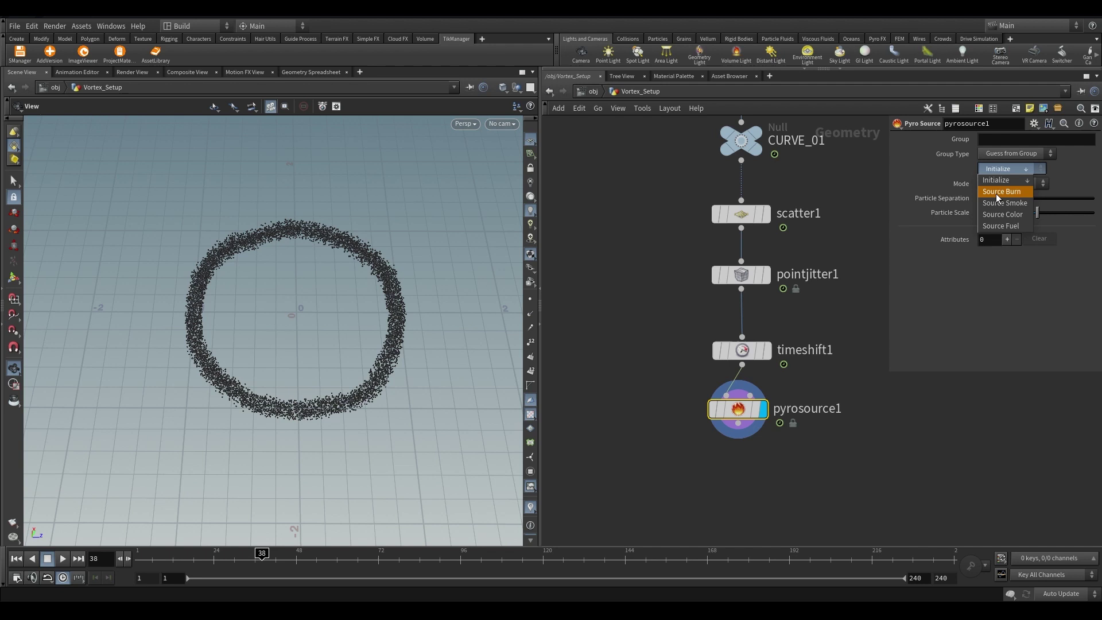
{"action": "left_click", "coordinate": [998, 202]}
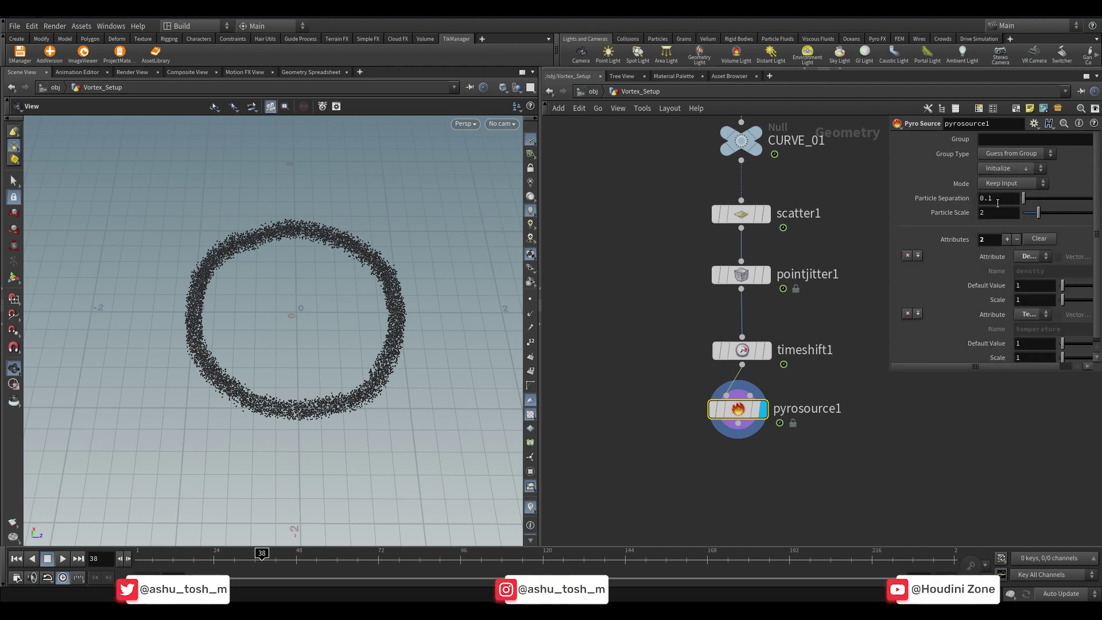
{"action": "left_click_drag", "start_coordinate": [944, 370], "coordinate": [940, 428]}
{"action": "middle_click_drag", "start_coordinate": [716, 436], "coordinate": [667, 337]}
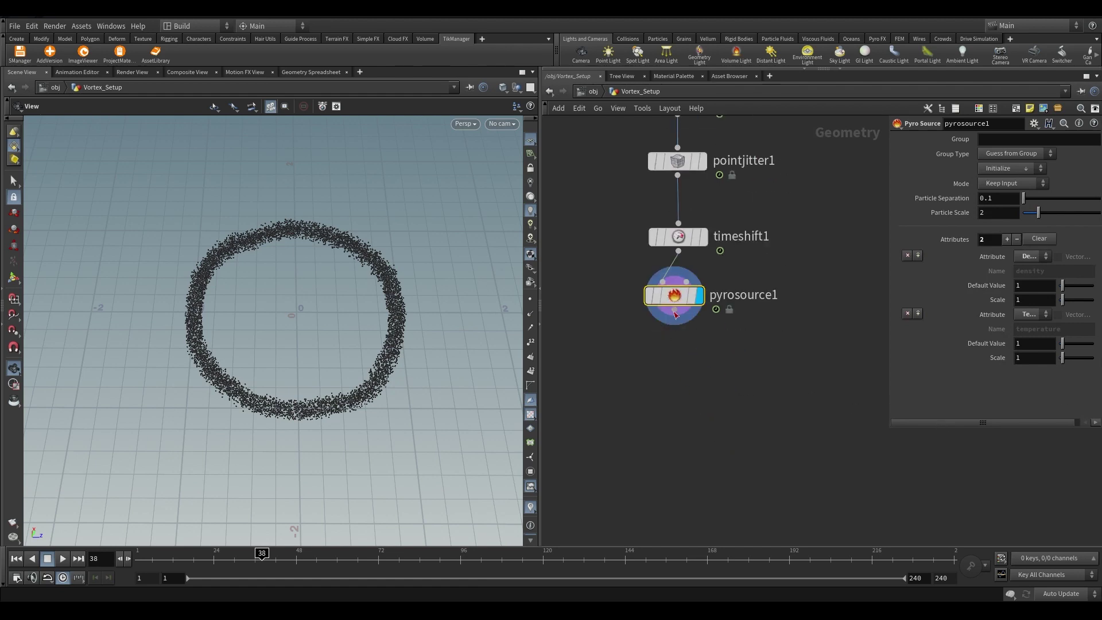
- Add an Attribute Noise node (attribnoise2) wired below pyrosource1
{"action": "key", "text": "Tab"}
{"action": "type", "text": "ad"}
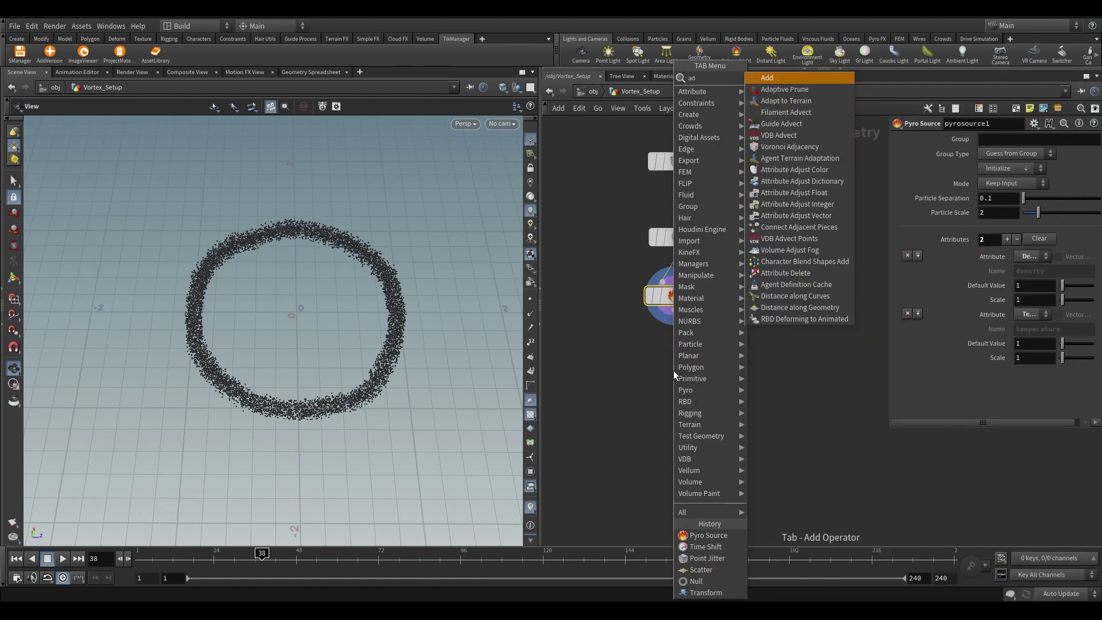
{"action": "key", "text": "BackSpace"}
{"action": "key", "text": "BackSpace"}
{"action": "key", "text": "BackSpace"}
{"action": "key", "text": "BackSpace"}
{"action": "key", "text": "BackSpace"}
{"action": "type", "text": "t noi"}
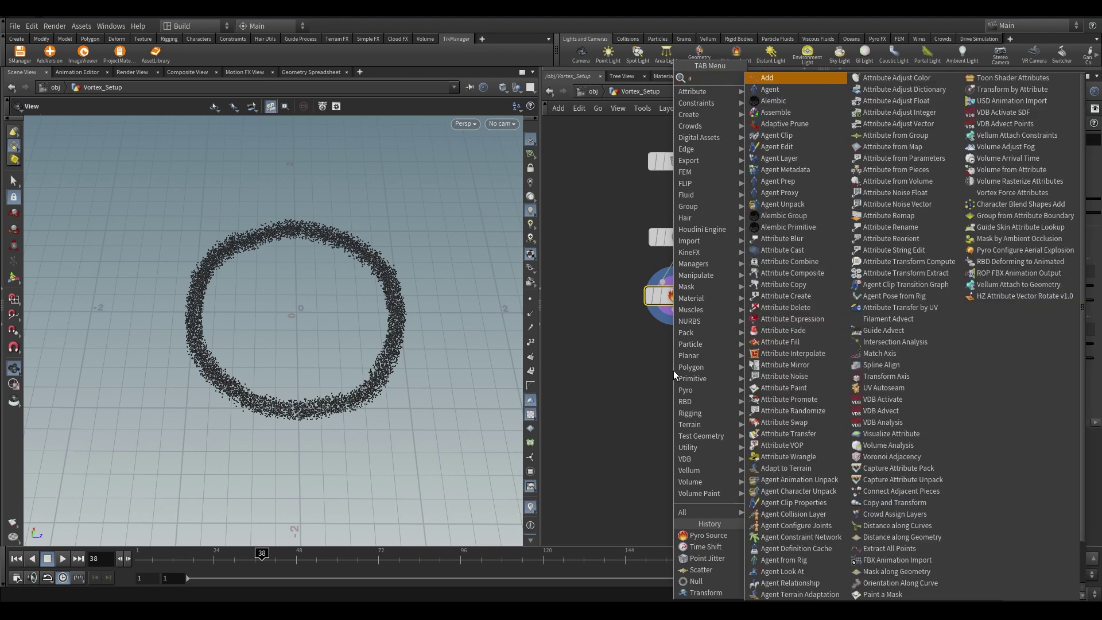
{"action": "key", "text": "Return"}
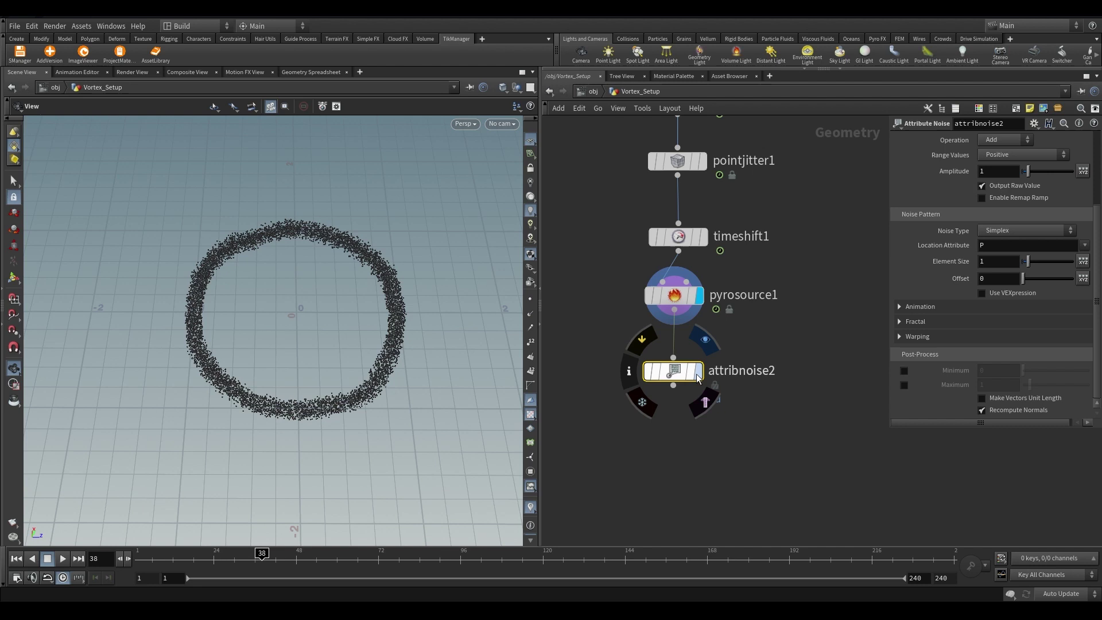
{"action": "left_click", "coordinate": [697, 373]}
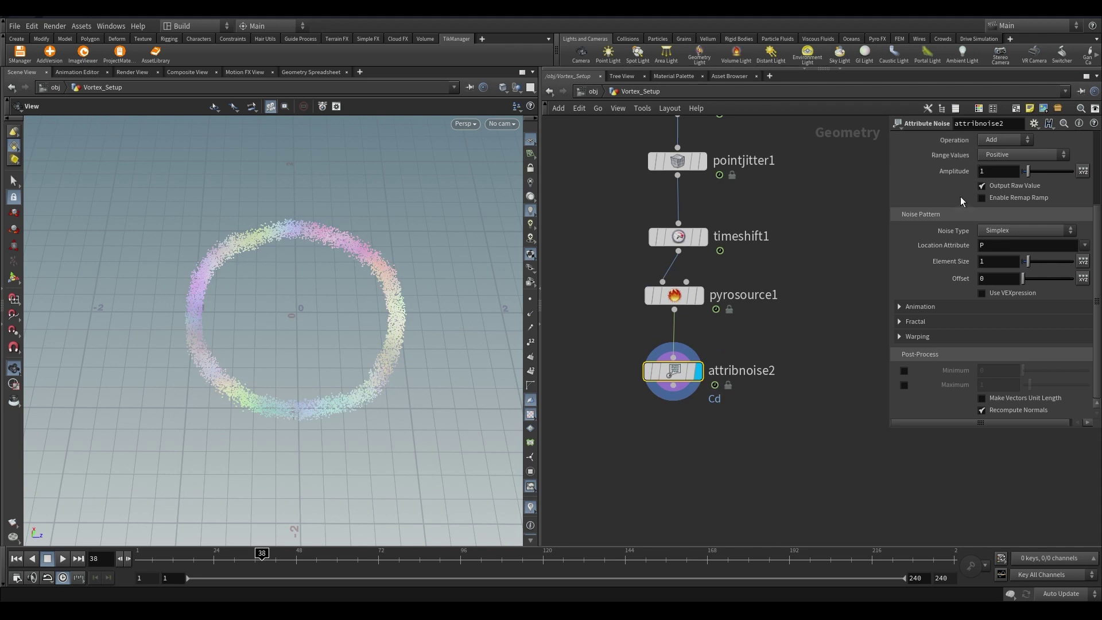
- In the Asset Manager's Configuration, set Asset Definition Toolbar to Show Always
{"action": "left_click", "coordinate": [111, 26]}
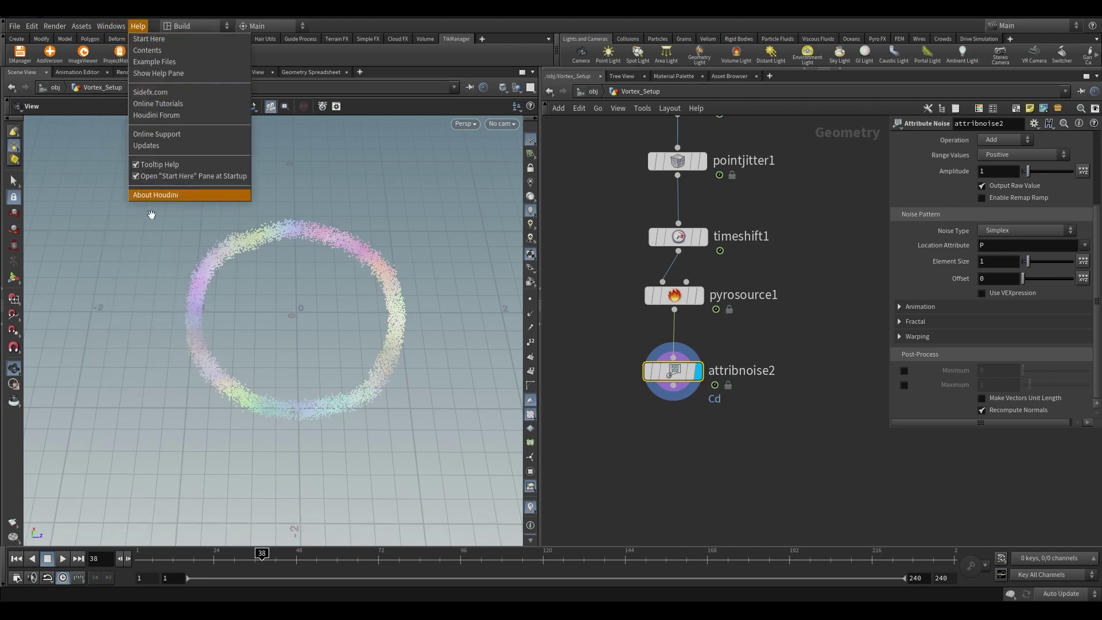
{"action": "mouse_move", "coordinate": [81, 25]}
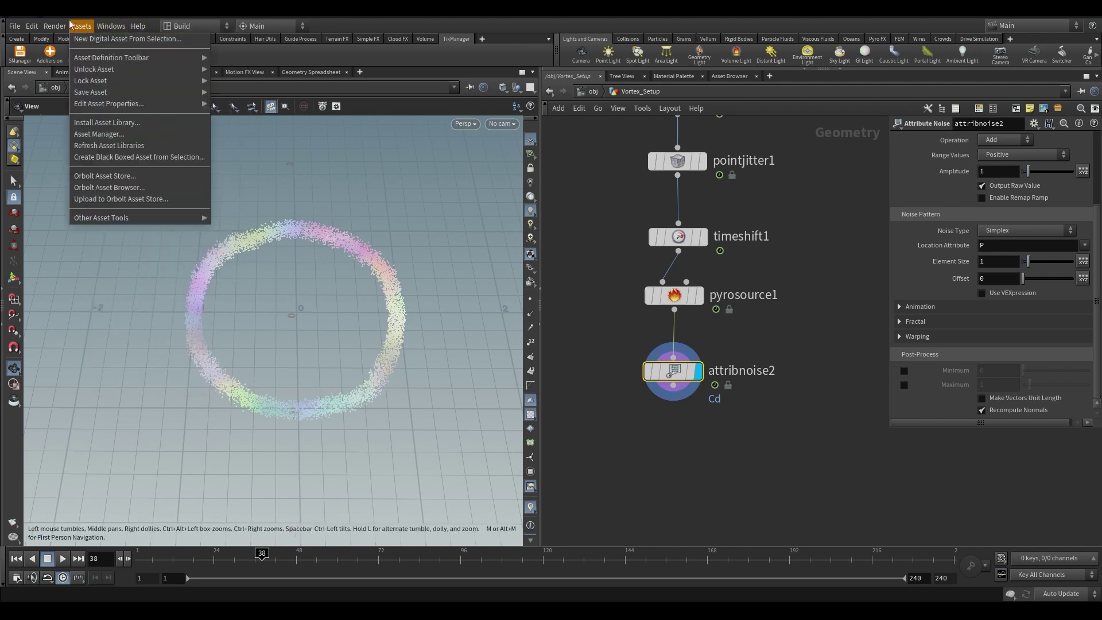
{"action": "left_click", "coordinate": [119, 133]}
{"action": "left_click", "coordinate": [75, 27]}
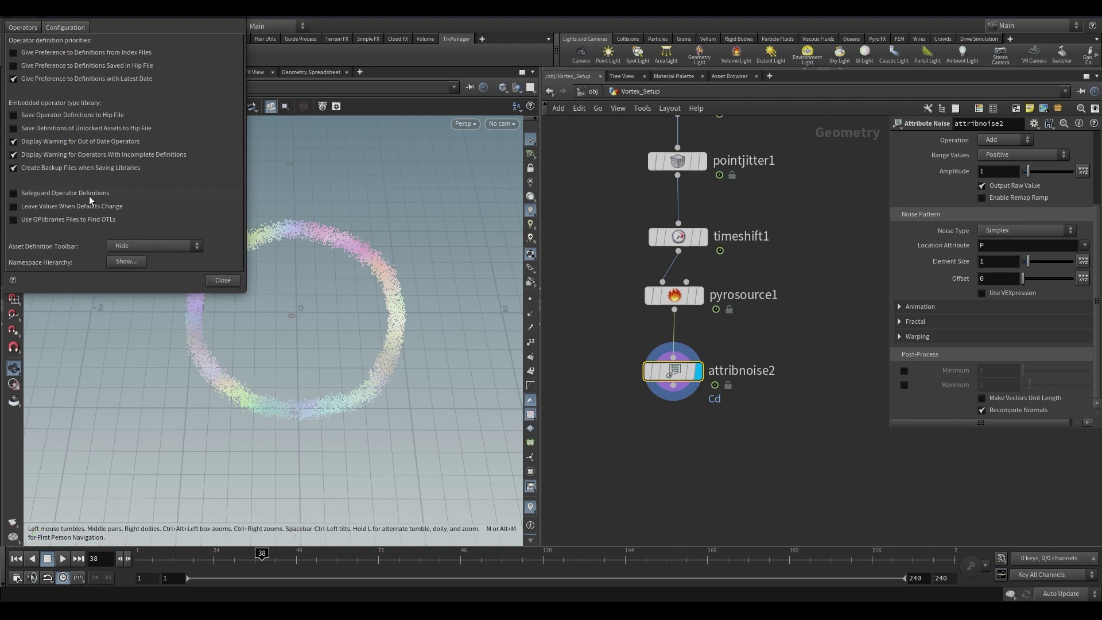
{"action": "left_click", "coordinate": [150, 246]}
{"action": "left_click", "coordinate": [151, 259]}
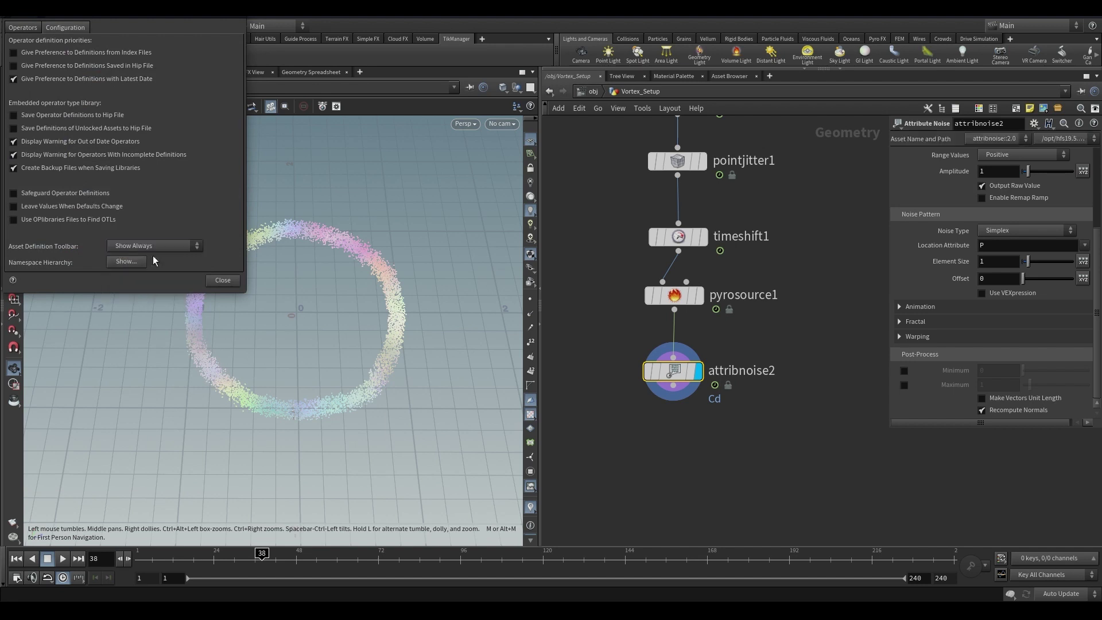
{"action": "left_click", "coordinate": [212, 278]}
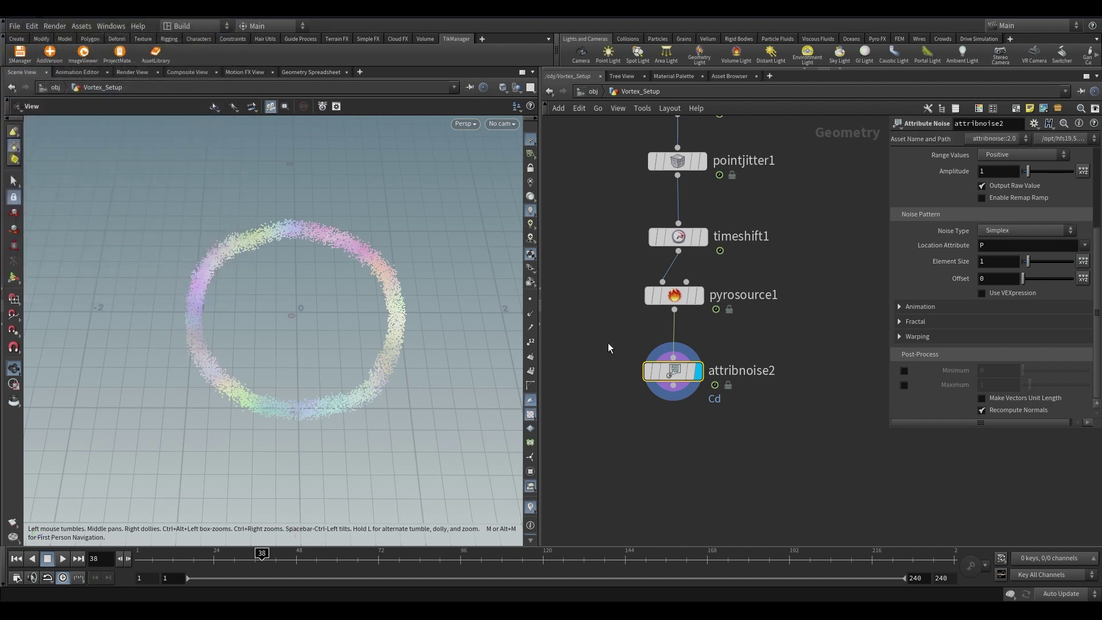
- Switch to the attribnoise version and multiply 1D noise into density and temperature, removing Cd
{"action": "left_click", "coordinate": [1004, 139]}
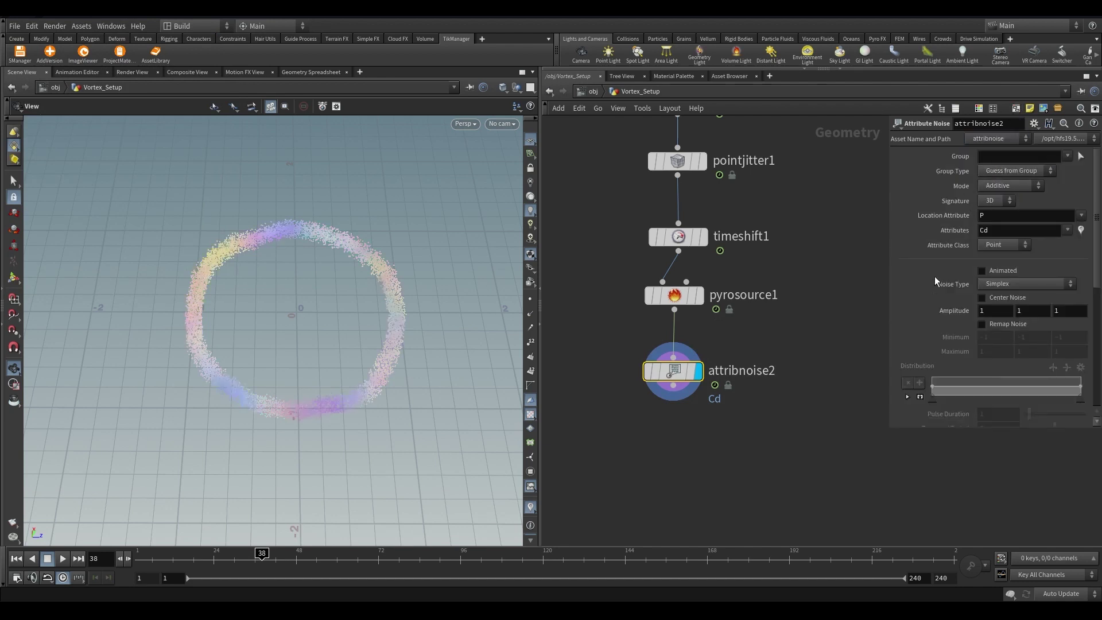
{"action": "left_click", "coordinate": [1009, 187]}
{"action": "left_click", "coordinate": [1010, 200]}
{"action": "left_click", "coordinate": [992, 200]}
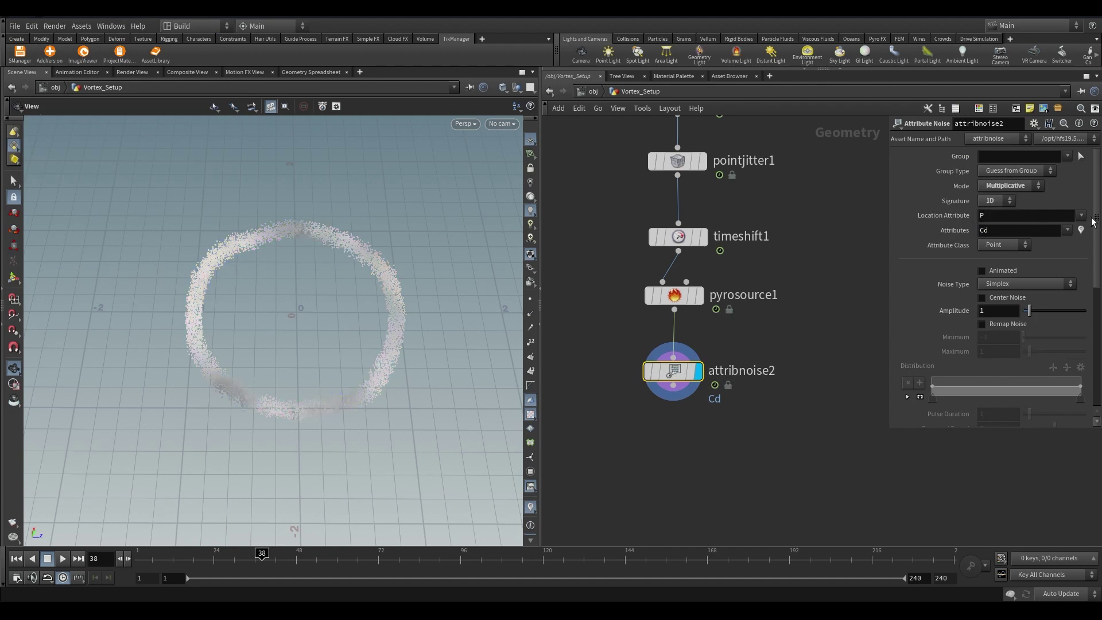
{"action": "left_click", "coordinate": [1082, 215]}
{"action": "left_click", "coordinate": [1079, 232]}
{"action": "left_click", "coordinate": [1067, 230]}
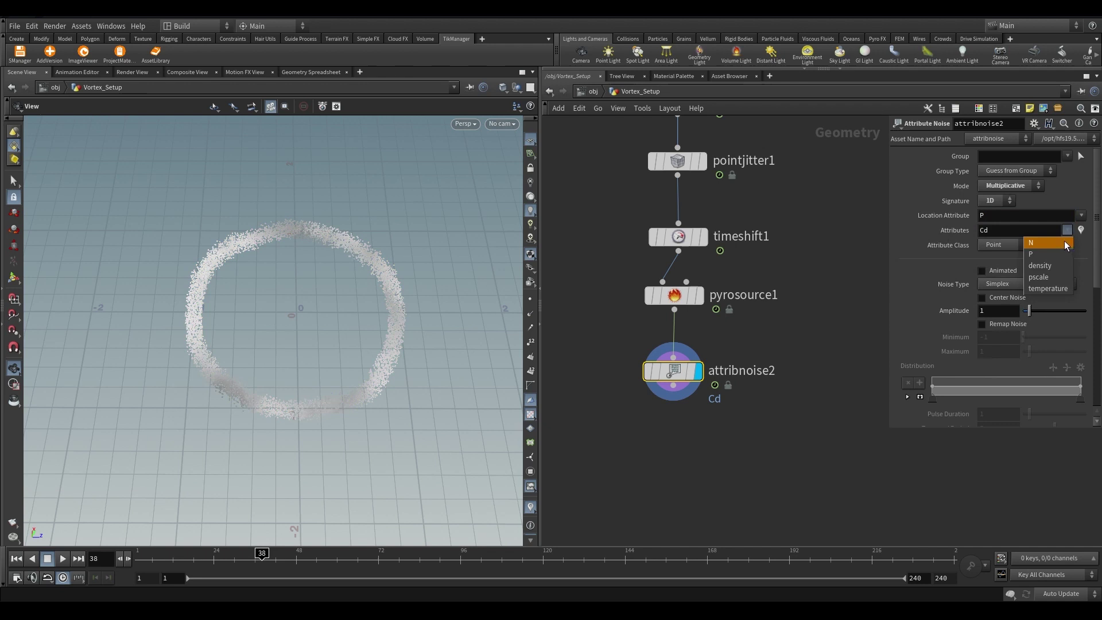
{"action": "left_click", "coordinate": [1048, 266]}
{"action": "left_click", "coordinate": [1068, 230]}
{"action": "left_click", "coordinate": [1057, 287]}
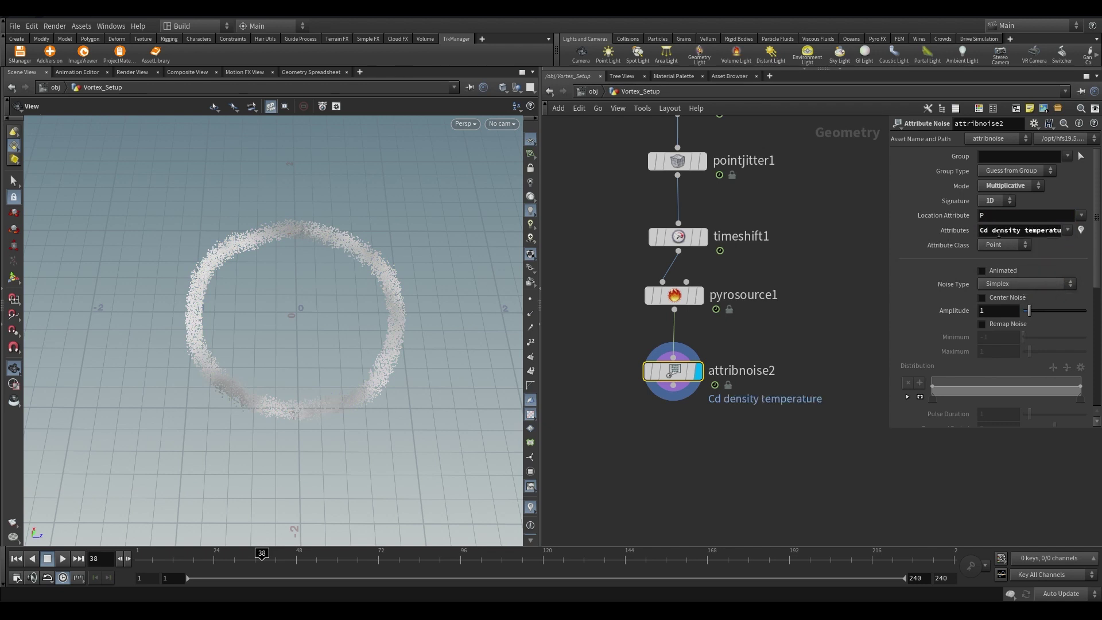
{"action": "double_click", "coordinate": [985, 230]}
{"action": "key", "text": "BackSpace"}
- Make the noise animated and remap it with a minimum of 0 and a rising ramp
{"action": "left_click_drag", "start_coordinate": [684, 373], "coordinate": [685, 380]}
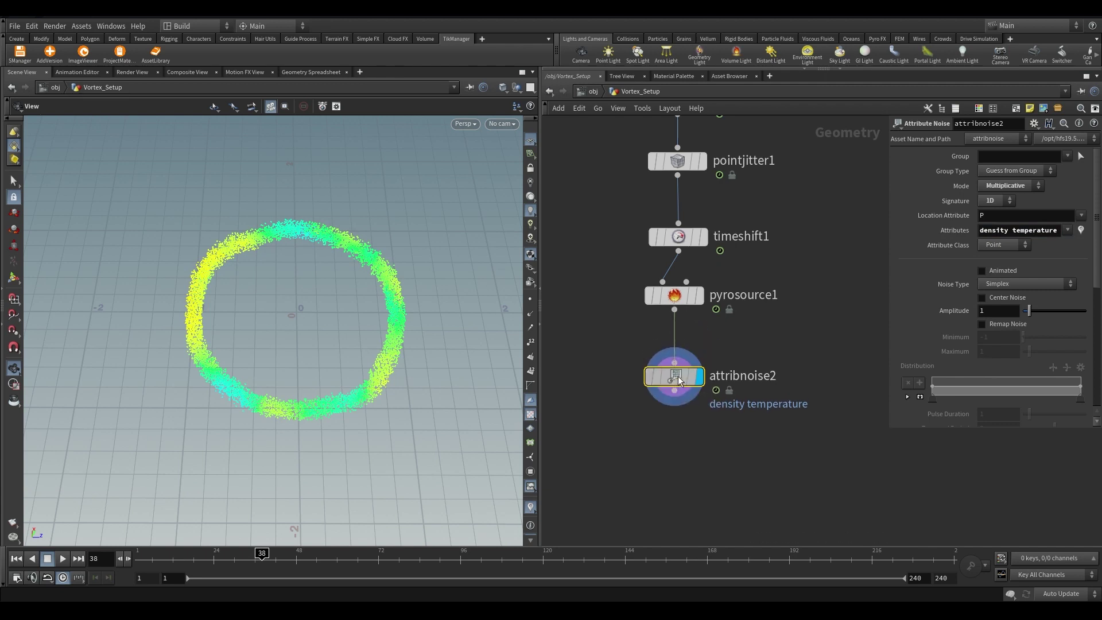
{"action": "left_click", "coordinate": [993, 268]}
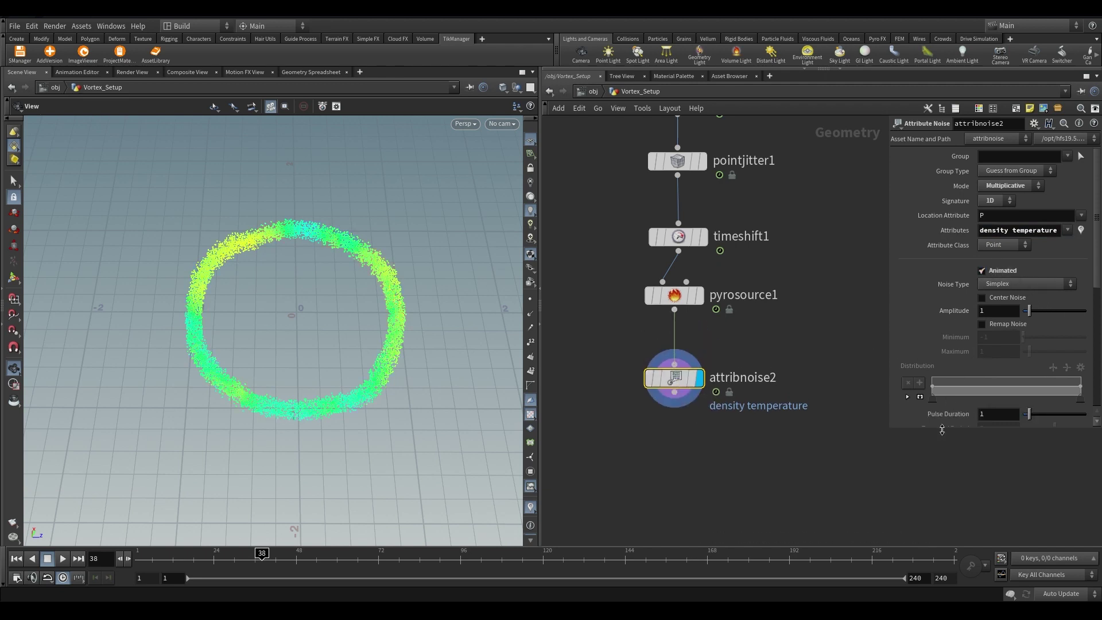
{"action": "left_click_drag", "start_coordinate": [942, 430], "coordinate": [942, 521]}
{"action": "scroll", "coordinate": [959, 304], "scroll_direction": "down", "scroll_amount": 1}
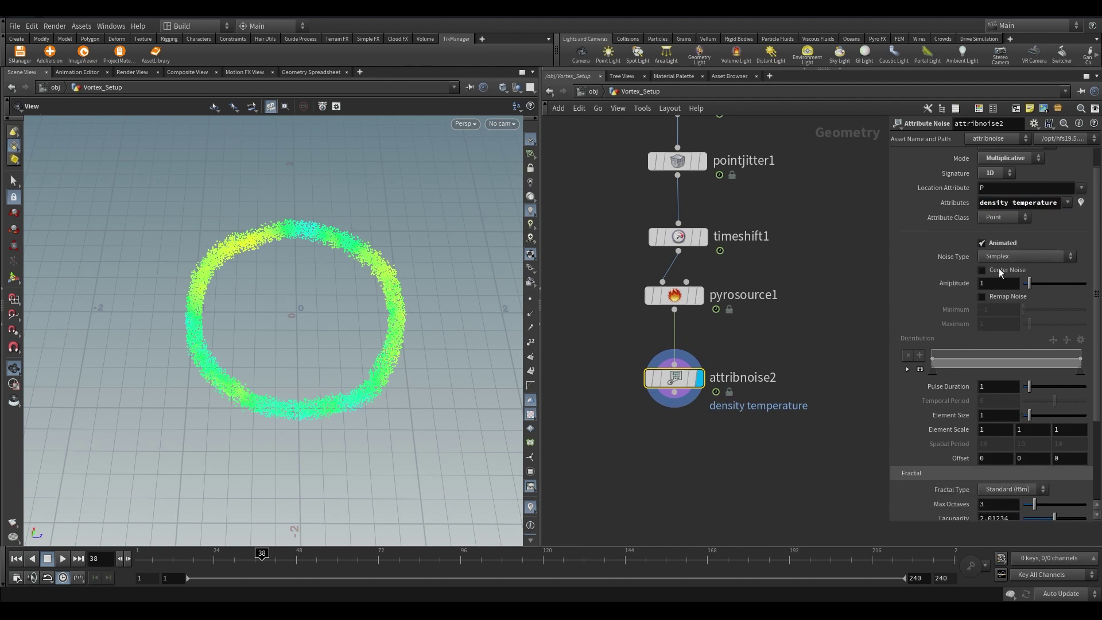
{"action": "left_click", "coordinate": [994, 296]}
{"action": "left_click_drag", "start_coordinate": [1022, 310], "coordinate": [958, 309]}
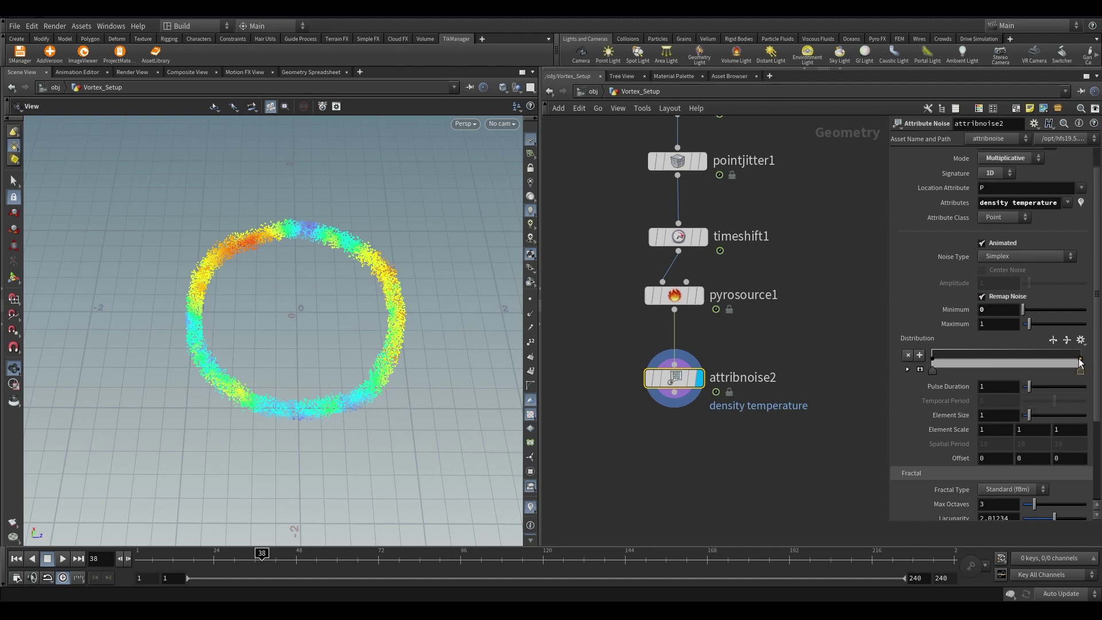
{"action": "left_click_drag", "start_coordinate": [1081, 361], "coordinate": [1081, 350]}
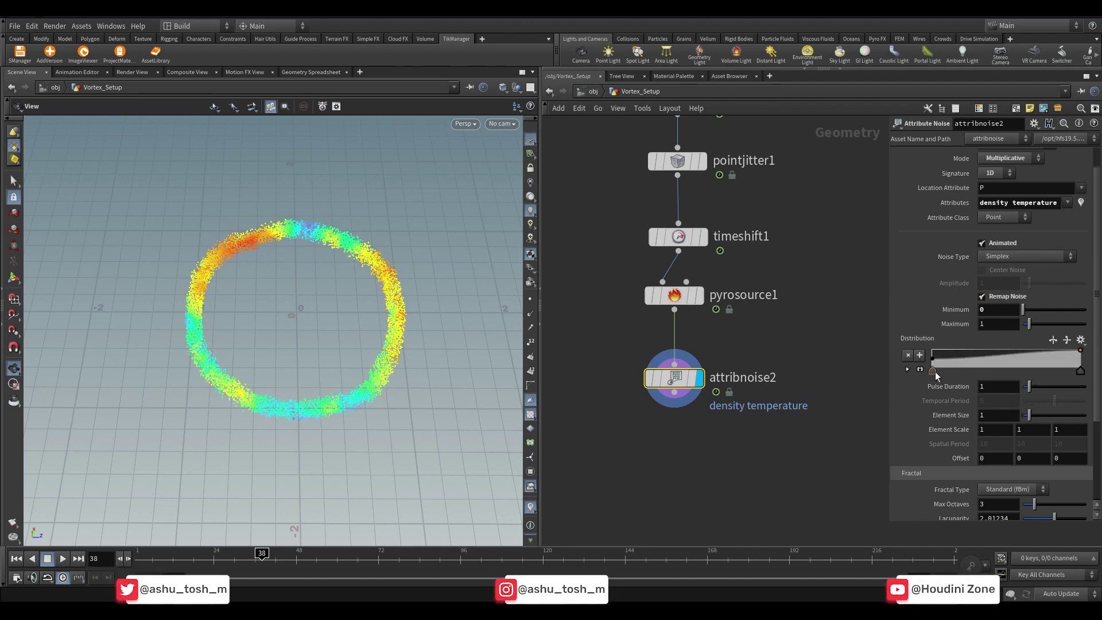
- Set the noise element size to 0.2 and scrub frames to preview the animated noise
{"action": "left_click_drag", "start_coordinate": [397, 322], "coordinate": [450, 313]}
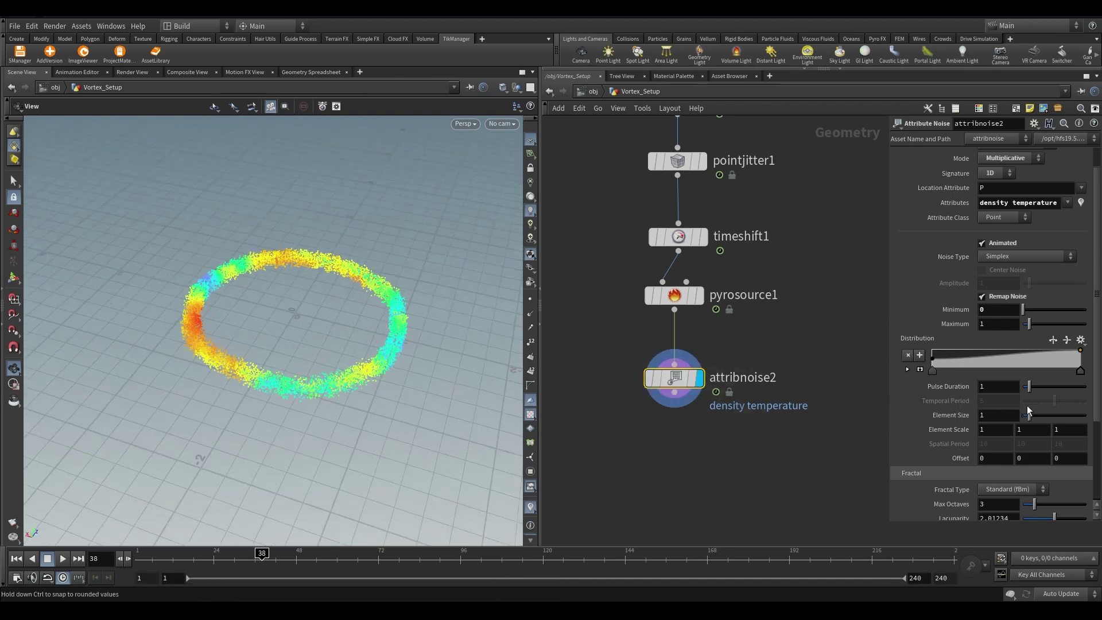
{"action": "left_click_drag", "start_coordinate": [1030, 415], "coordinate": [1026, 415]}
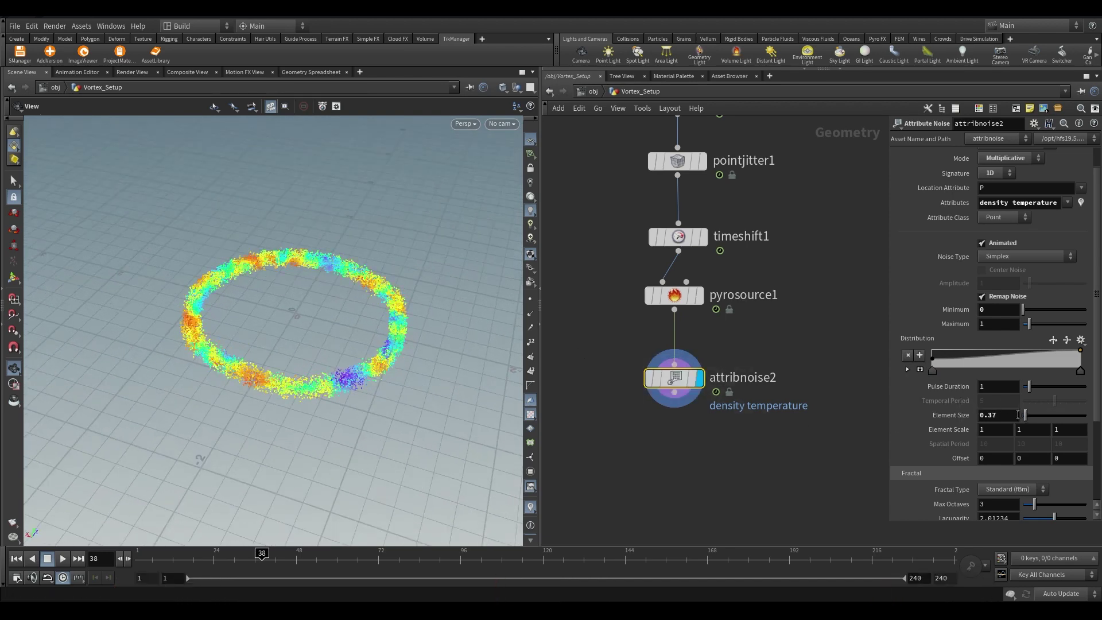
{"action": "double_click", "coordinate": [988, 415]}
{"action": "type", "text": "0.2"}
{"action": "key", "text": "Return"}
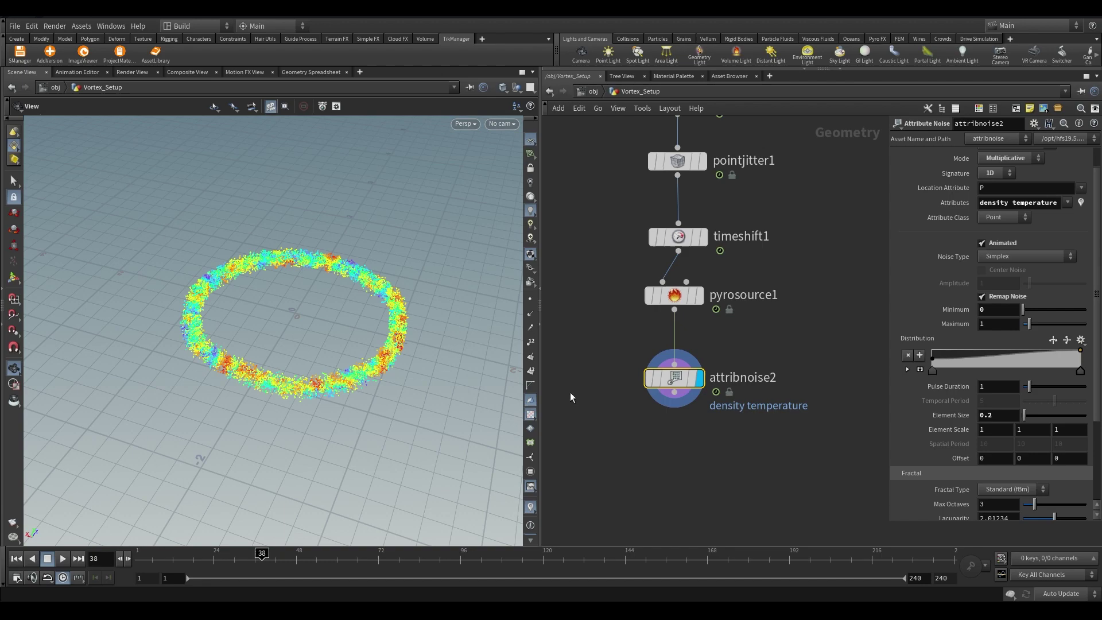
{"action": "left_click_drag", "start_coordinate": [189, 401], "coordinate": [189, 505], "text": "alt"}
{"action": "left_click_drag", "start_coordinate": [166, 555], "coordinate": [463, 534]}
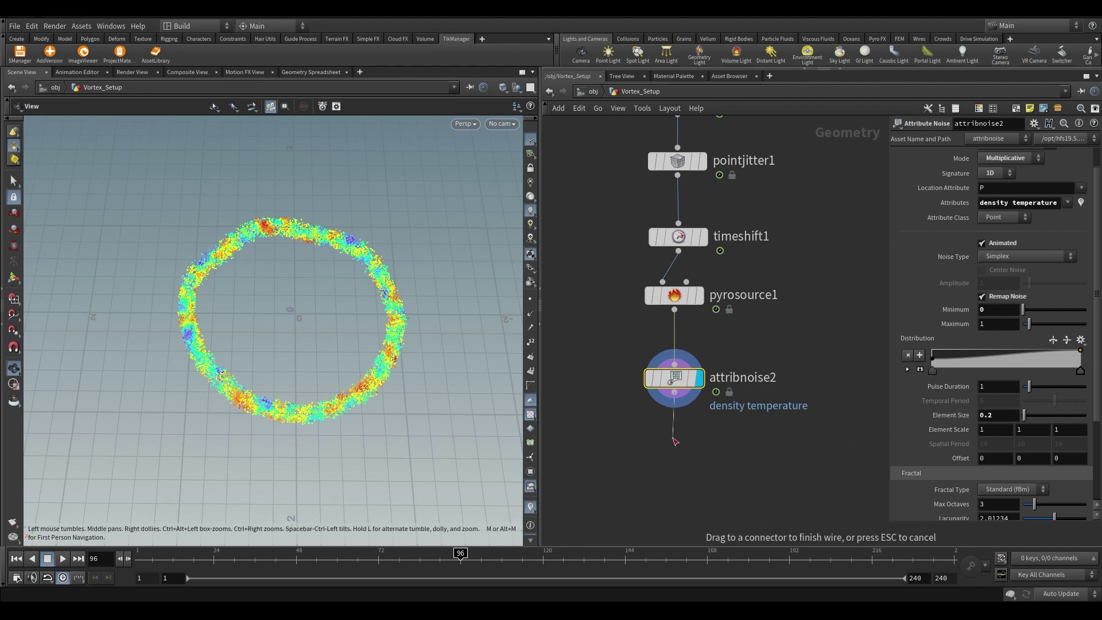
- Add a Volume Rasterize Attributes node below attribnoise2 rasterizing density and temperature
{"action": "key", "text": "Tab"}
{"action": "type", "text": "v ra"}
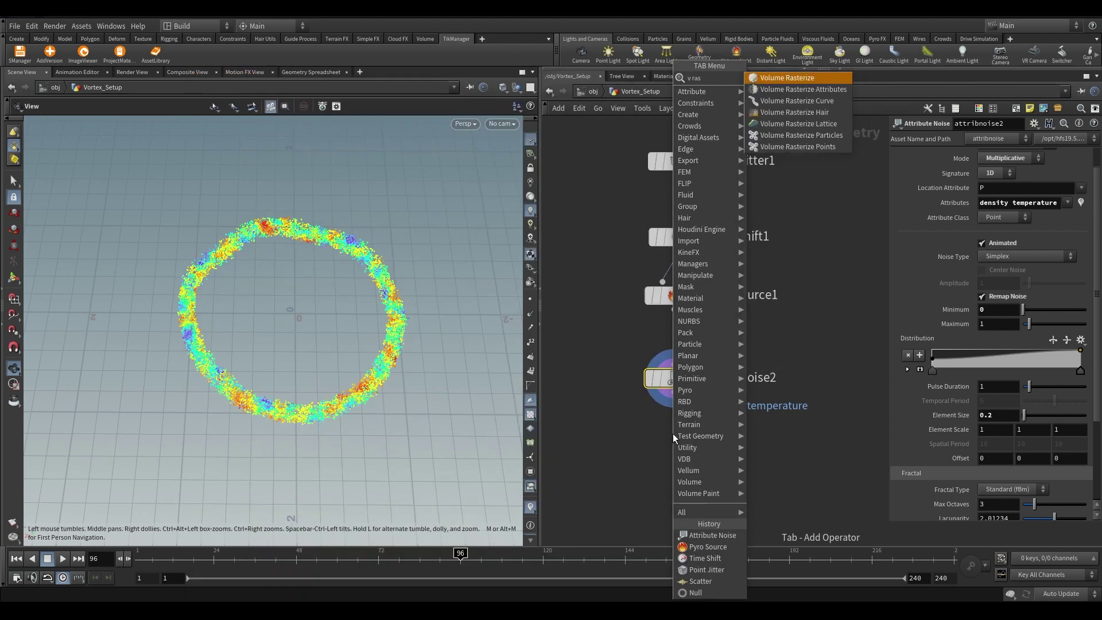
{"action": "type", "text": "s"}
{"action": "key", "text": "Down"}
{"action": "key", "text": "Return"}
{"action": "left_click", "coordinate": [673, 435]}
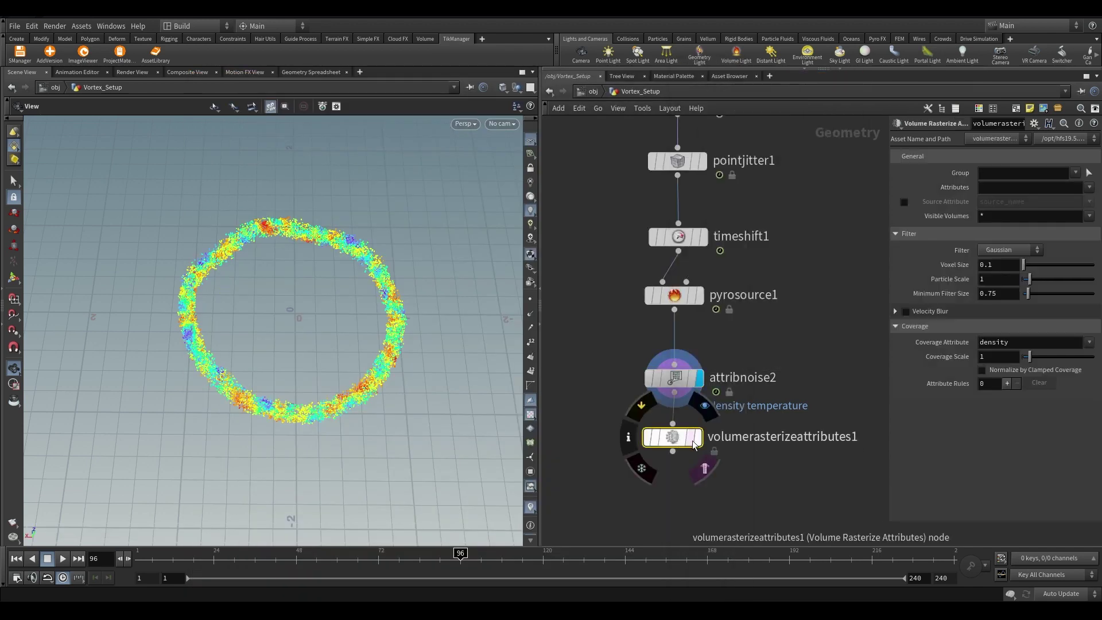
{"action": "left_click", "coordinate": [1090, 187]}
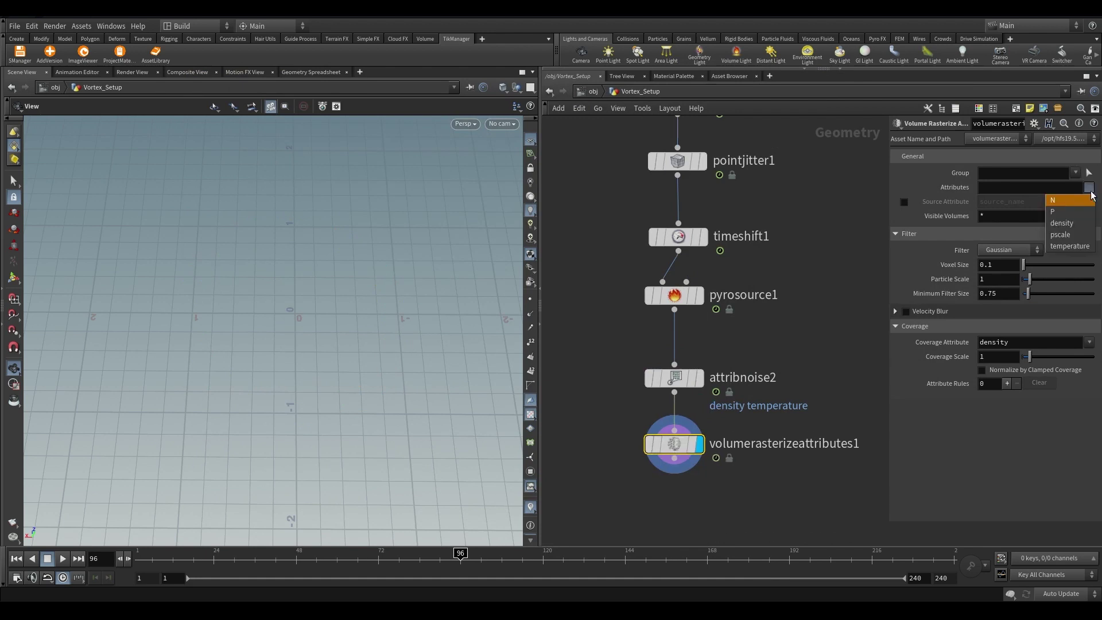
{"action": "left_click", "coordinate": [1082, 224]}
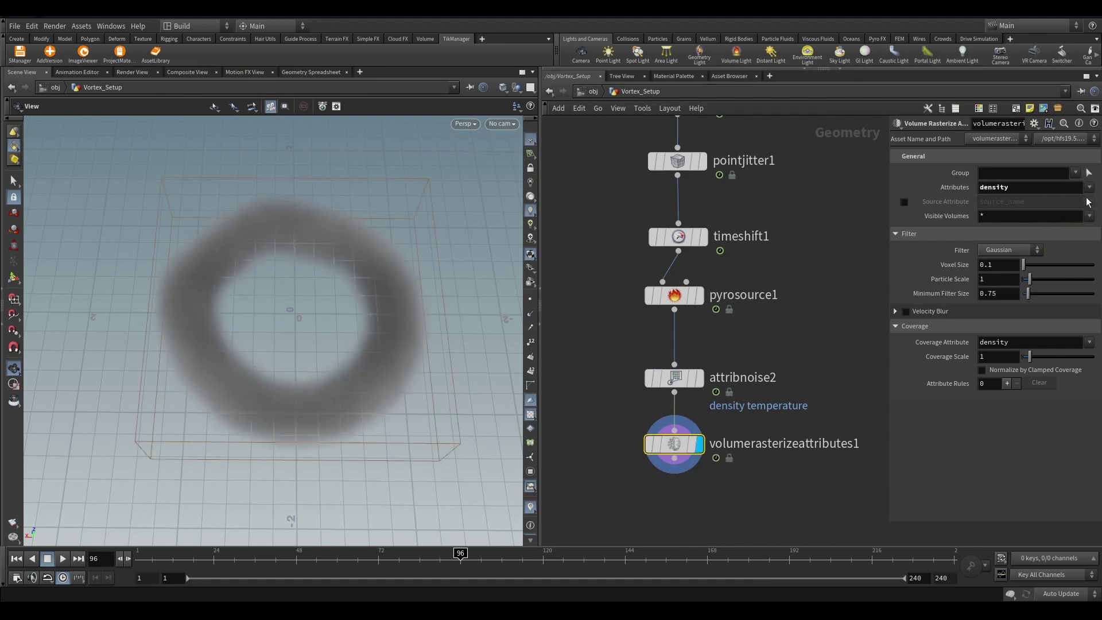
{"action": "left_click", "coordinate": [1070, 246]}
- Switch the viewport to the Dark colour scheme and orbit to a low side view
{"action": "key", "text": "d"}
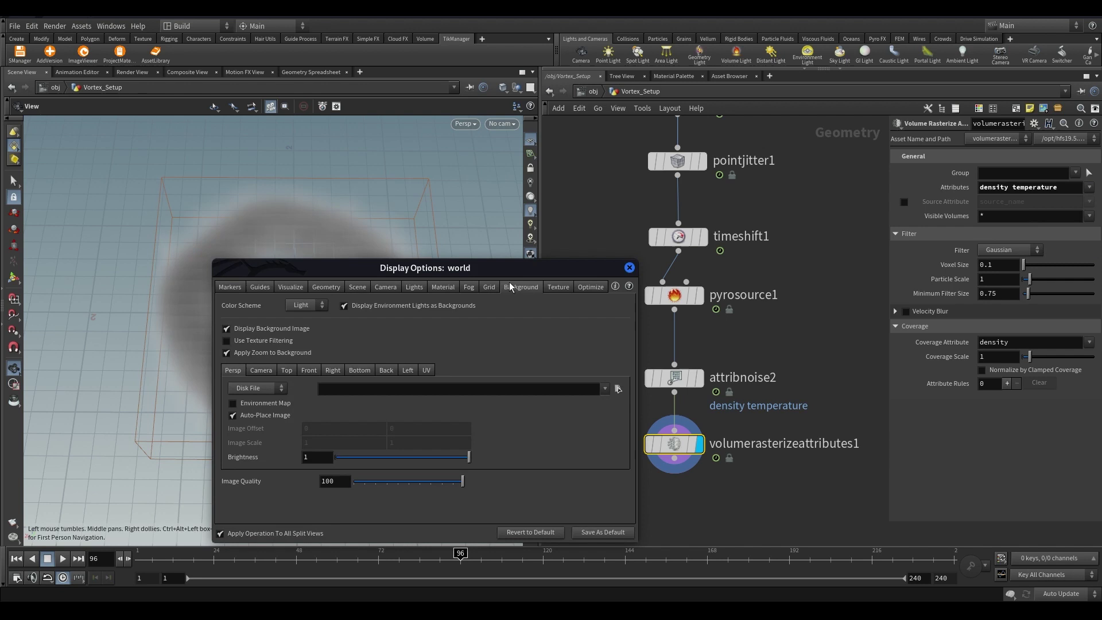
{"action": "left_click", "coordinate": [305, 305]}
{"action": "left_click", "coordinate": [299, 317]}
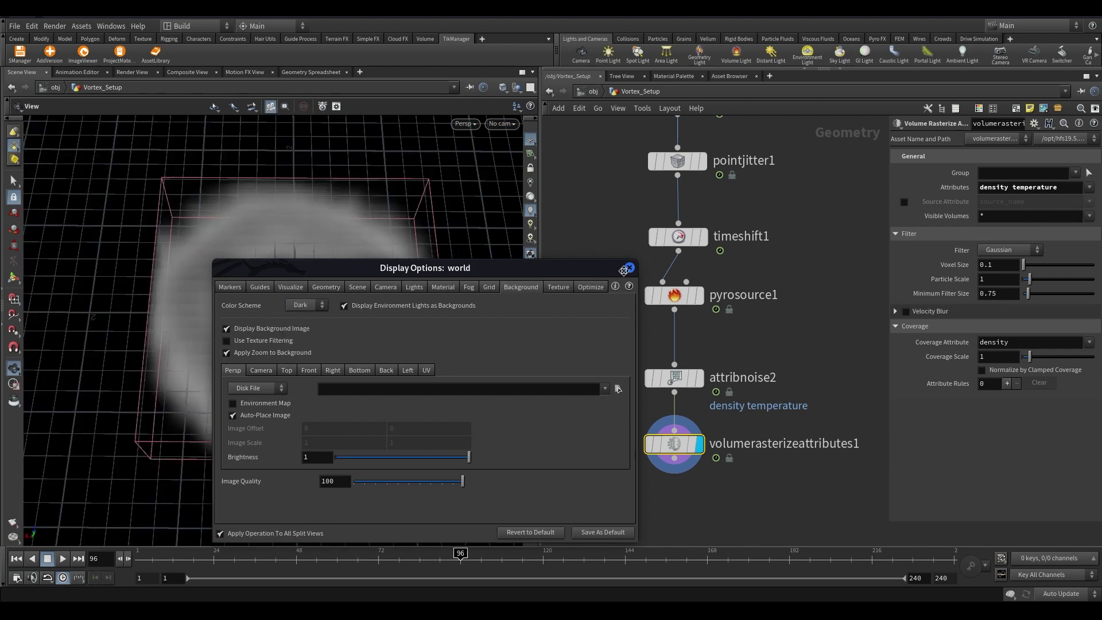
{"action": "left_click", "coordinate": [630, 267]}
{"action": "left_click_drag", "start_coordinate": [505, 160], "coordinate": [415, 310]}
- Enable Normalize by Clamped Coverage, clear the coverage attribute, and set voxel size to 0.05
{"action": "left_click", "coordinate": [998, 371]}
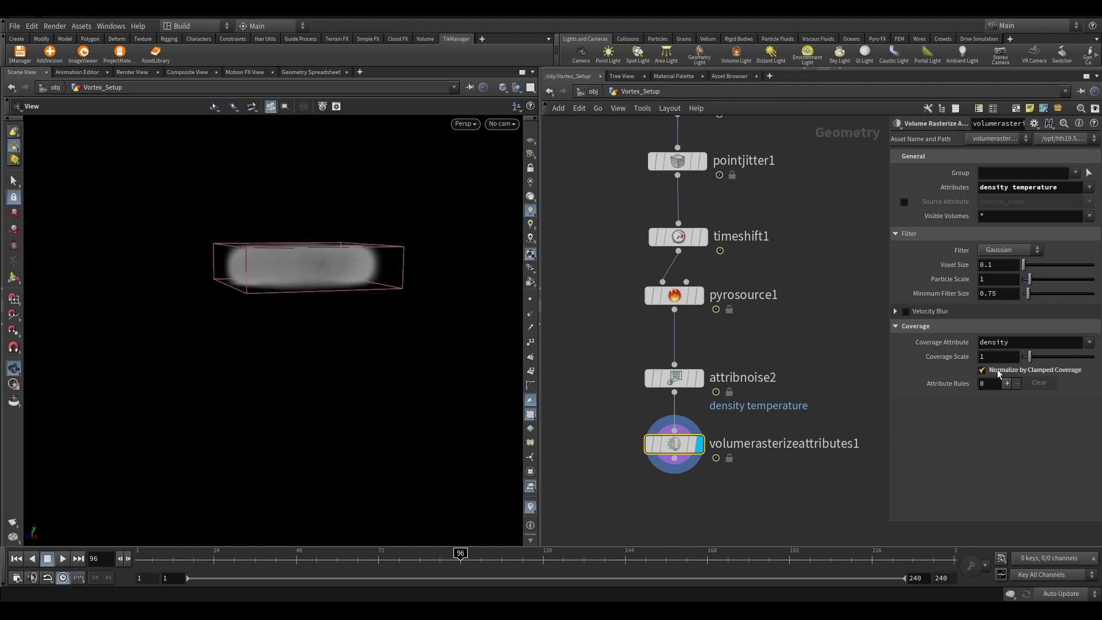
{"action": "double_click", "coordinate": [1000, 342]}
{"action": "key", "text": "BackSpace"}
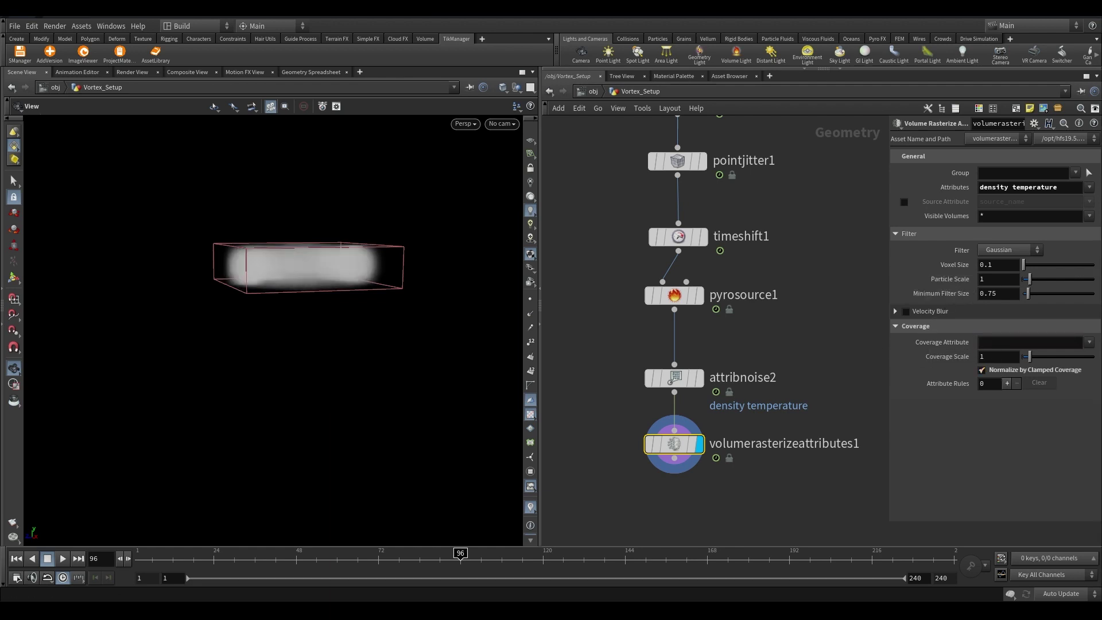
{"action": "left_click", "coordinate": [989, 265]}
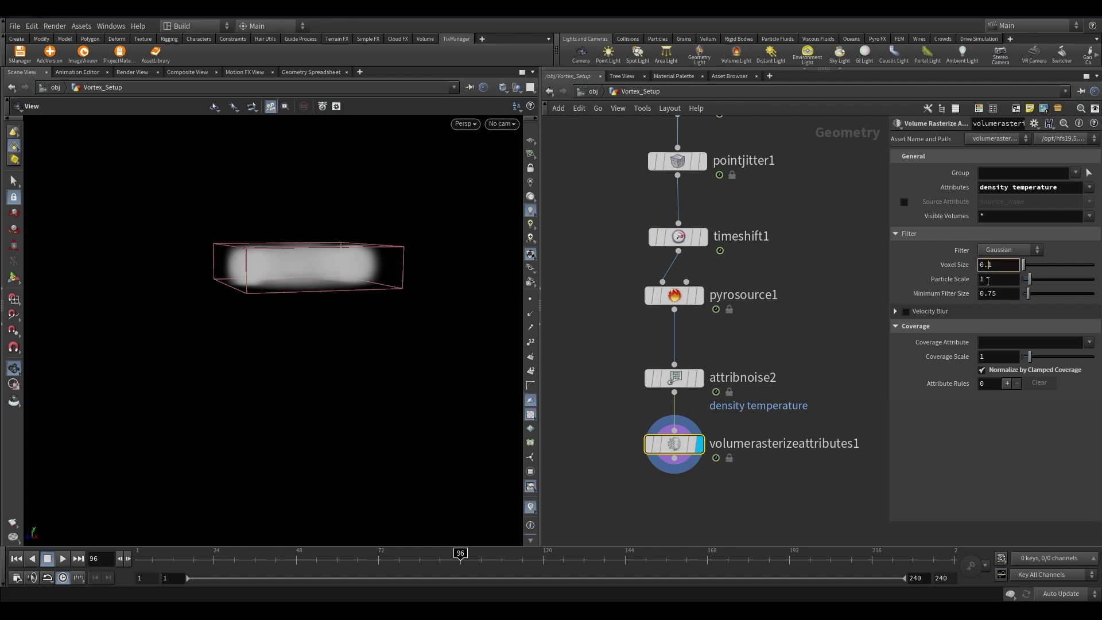
{"action": "type", "text": "5"}
{"action": "key", "text": "Return"}
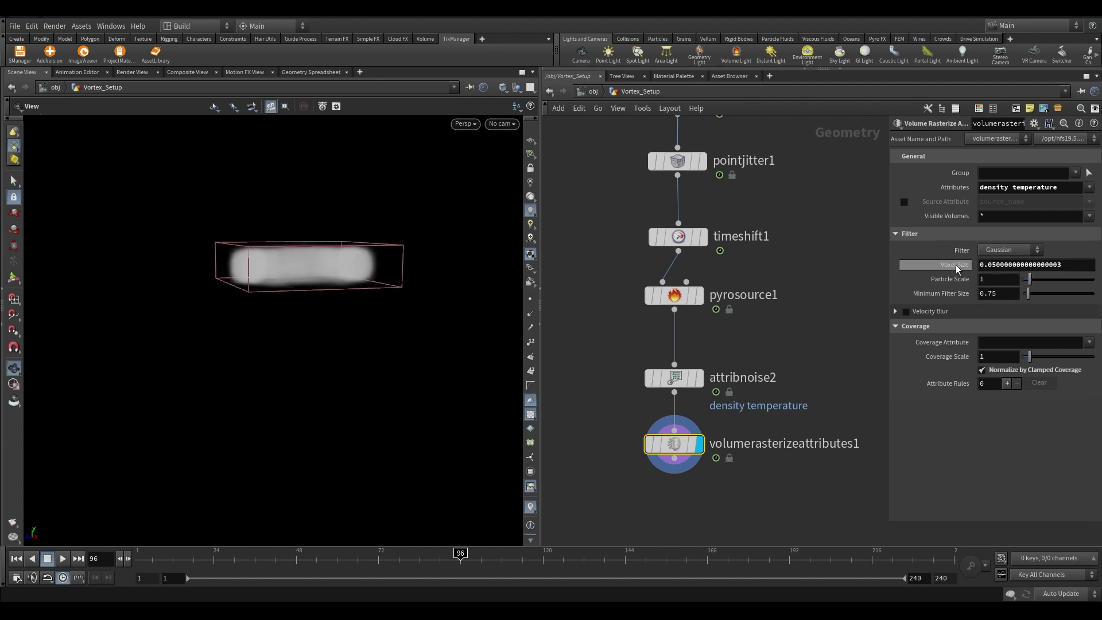
- Set particle scale to 0.05 and frame the thinned smoke ring in the viewport
{"action": "left_click_drag", "start_coordinate": [290, 270], "coordinate": [327, 556]}
{"action": "middle_click_drag", "start_coordinate": [314, 255], "coordinate": [369, 423]}
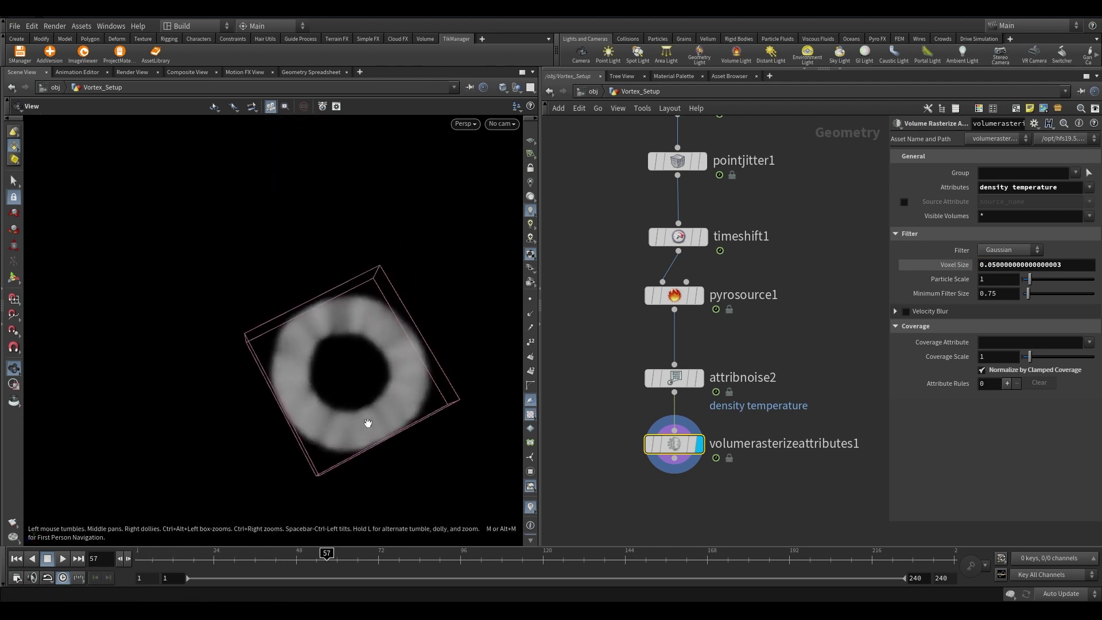
{"action": "scroll", "coordinate": [369, 423], "scroll_direction": "up", "scroll_amount": 3}
{"action": "left_click", "coordinate": [976, 280]}
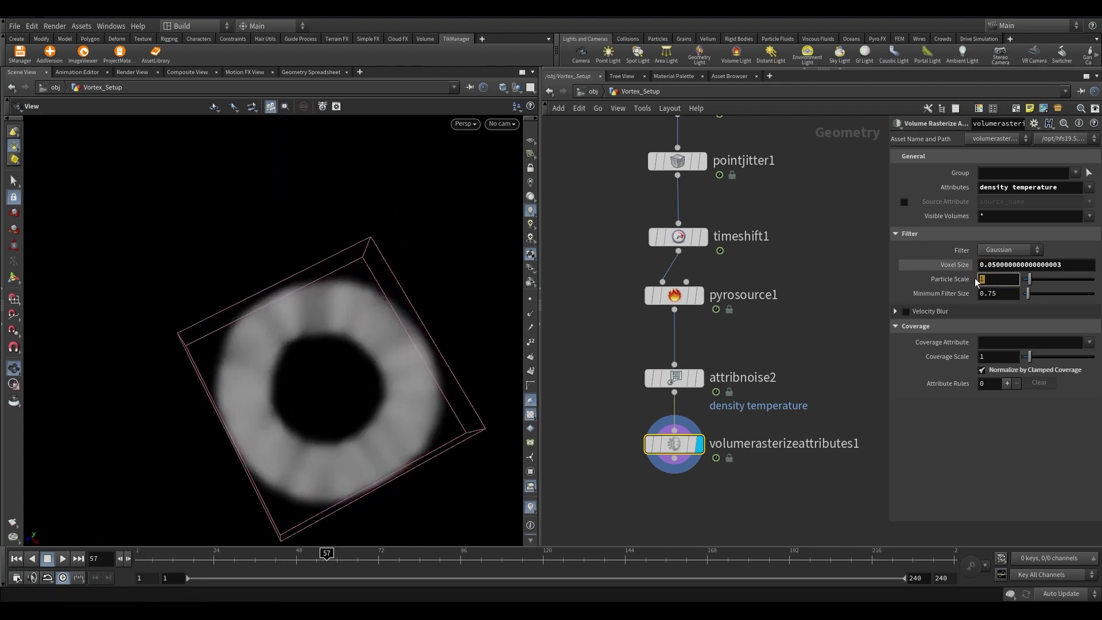
{"action": "type", "text": "0.05"}
{"action": "key", "text": "Return"}
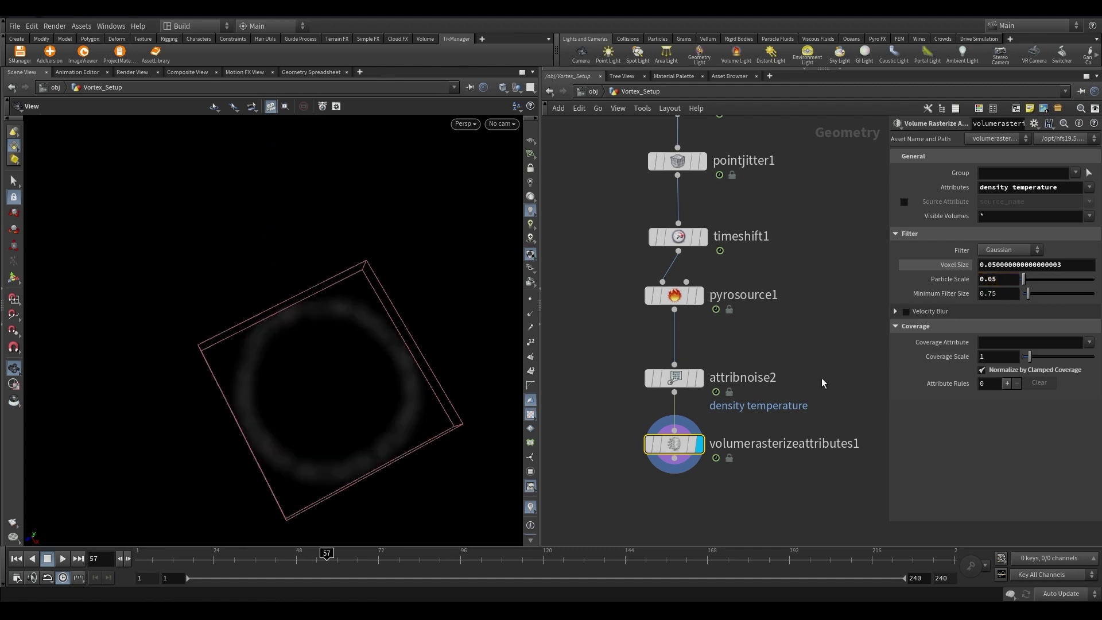
{"action": "left_click_drag", "start_coordinate": [322, 311], "coordinate": [350, 357]}
{"action": "key", "text": "g"}
{"action": "middle_click_drag", "start_coordinate": [351, 358], "coordinate": [398, 298]}
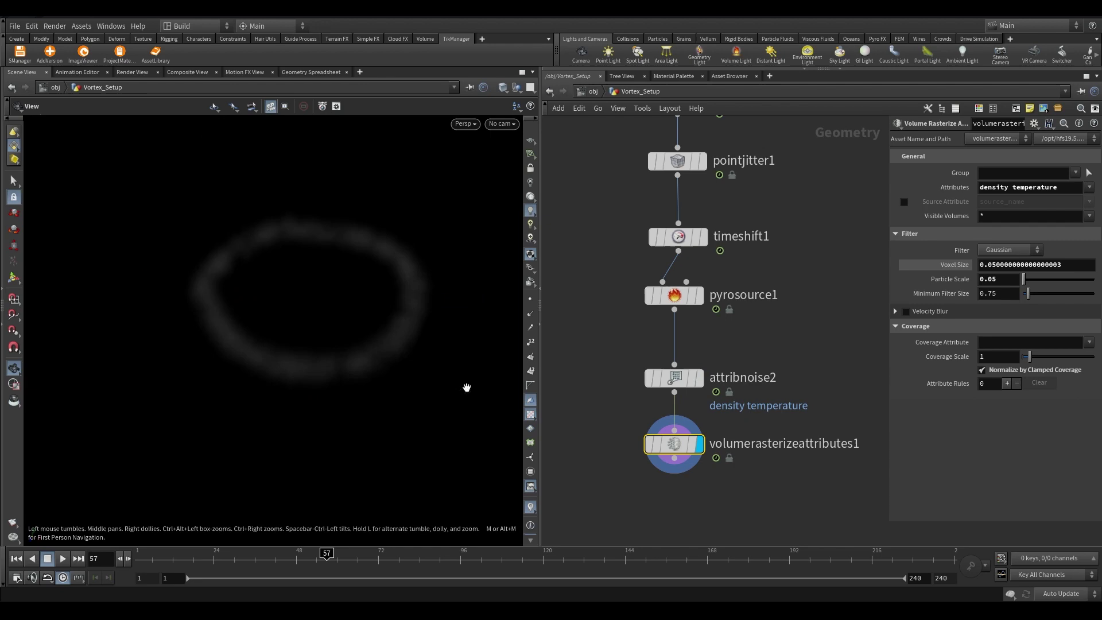
{"action": "middle_click_drag", "start_coordinate": [727, 474], "coordinate": [747, 313]}
- Add a Pyro Solver on volumerasterizeattributes1's output and display it
{"action": "left_click_drag", "start_coordinate": [678, 293], "coordinate": [685, 348]}
{"action": "key", "text": "Tab"}
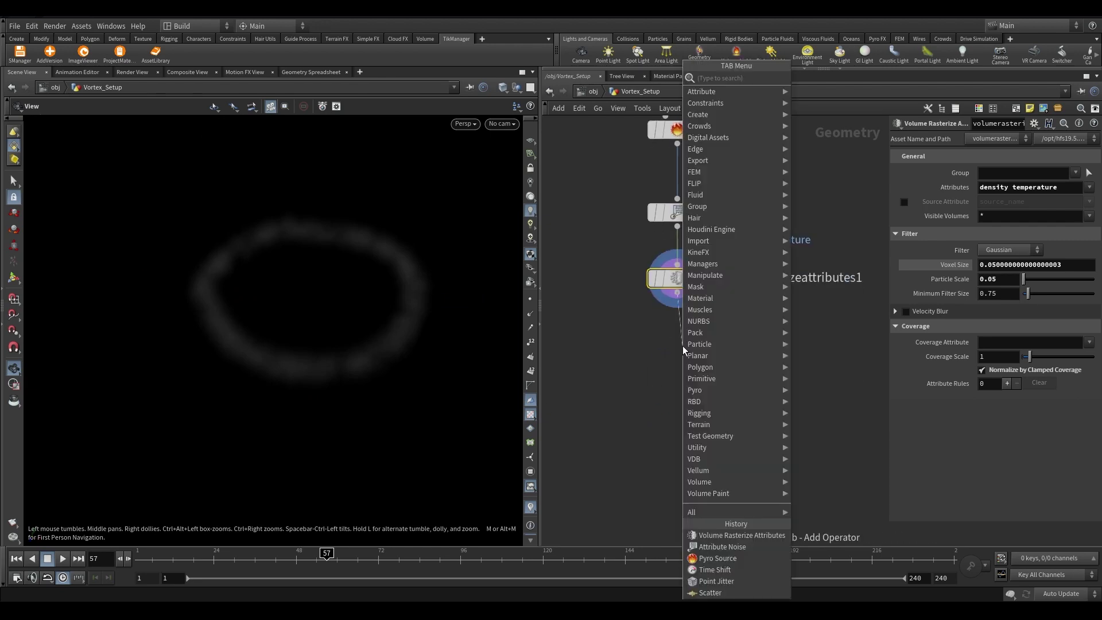
{"action": "type", "text": "pyro so"}
{"action": "key", "text": "Return"}
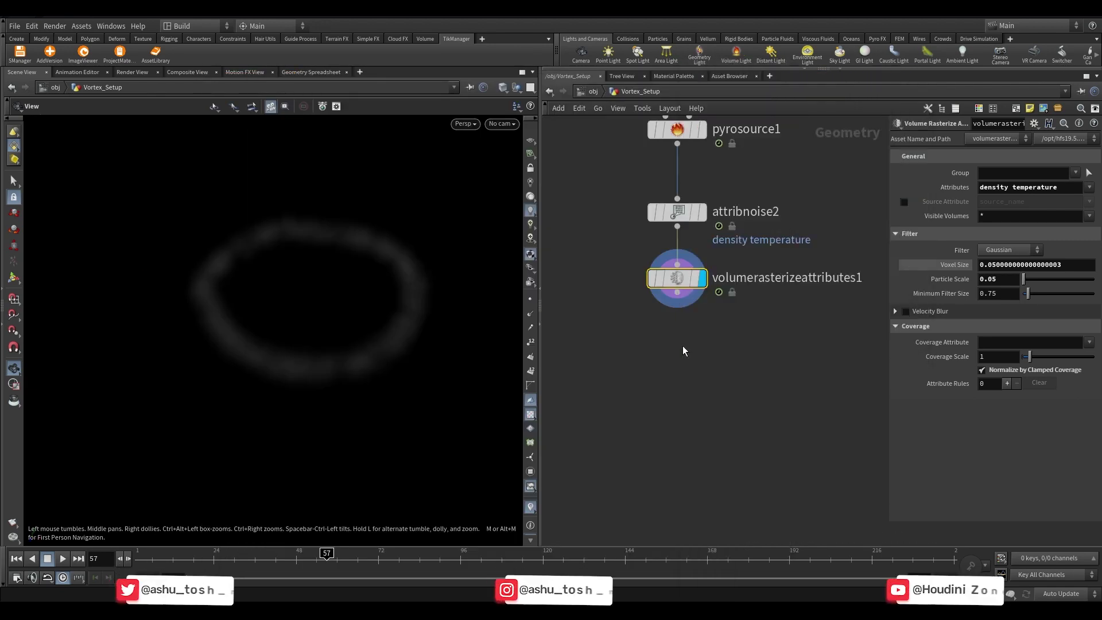
{"action": "left_click", "coordinate": [683, 346]}
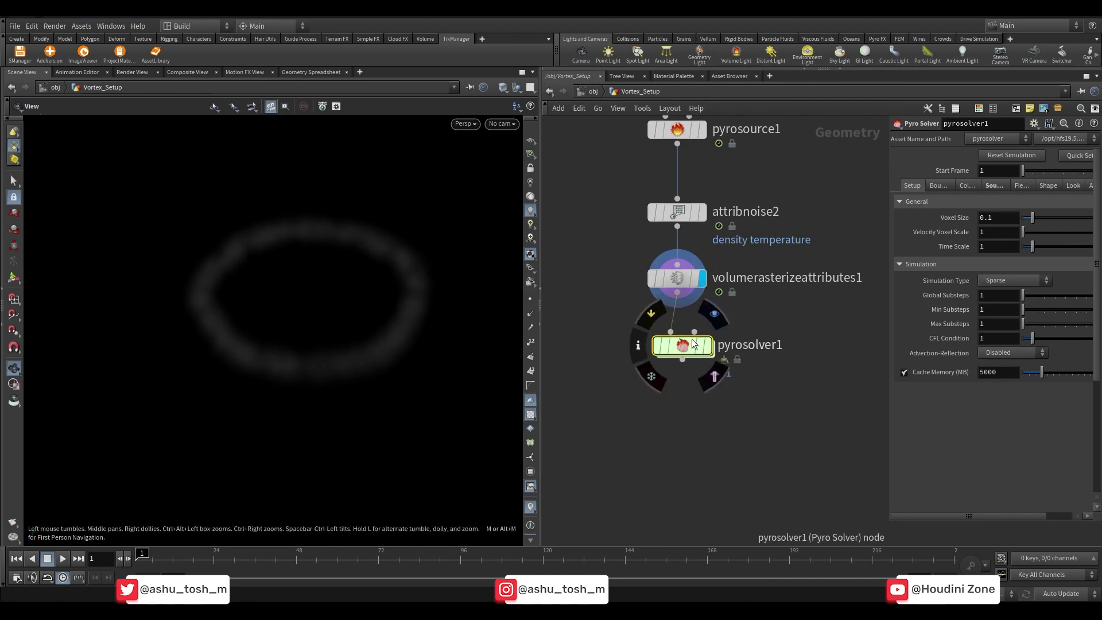
{"action": "left_click", "coordinate": [707, 345]}
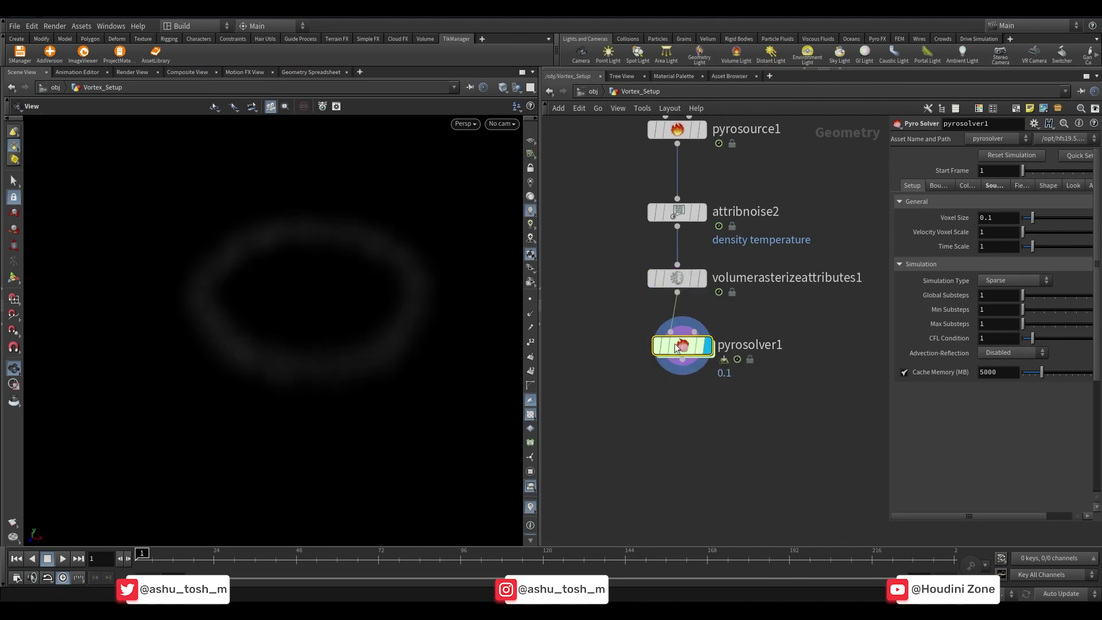
- Set density Source Scale 10, temperature Acceleration Strength 25, and delete the flame source
{"action": "left_click", "coordinate": [994, 185]}
{"action": "left_click_drag", "start_coordinate": [890, 227], "coordinate": [722, 226]}
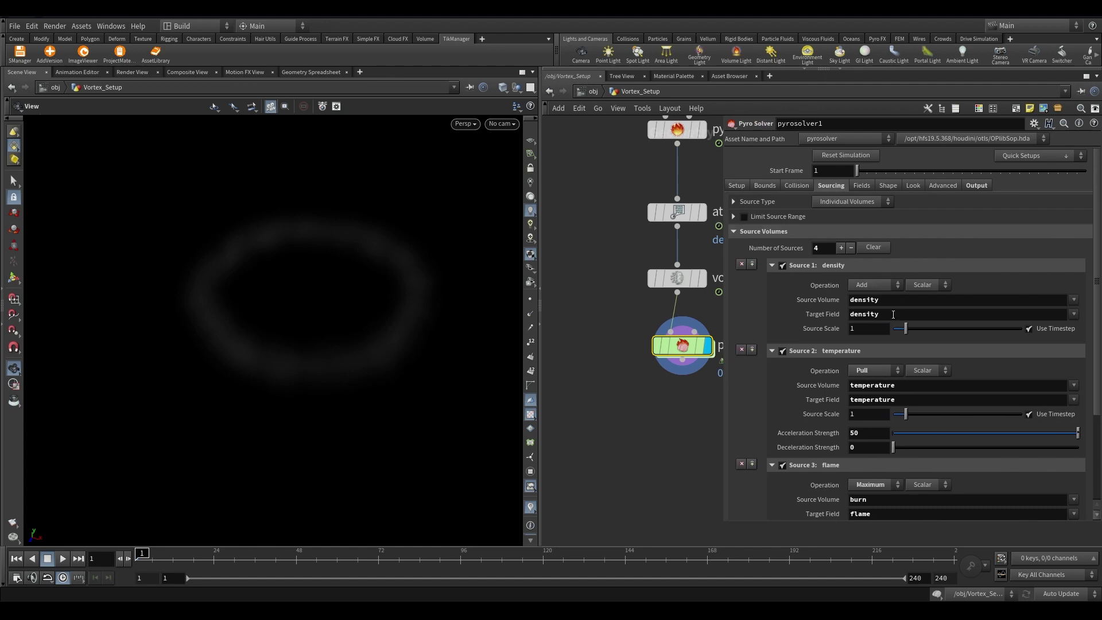
{"action": "left_click", "coordinate": [870, 332]}
{"action": "type", "text": "0"}
{"action": "key", "text": "Return"}
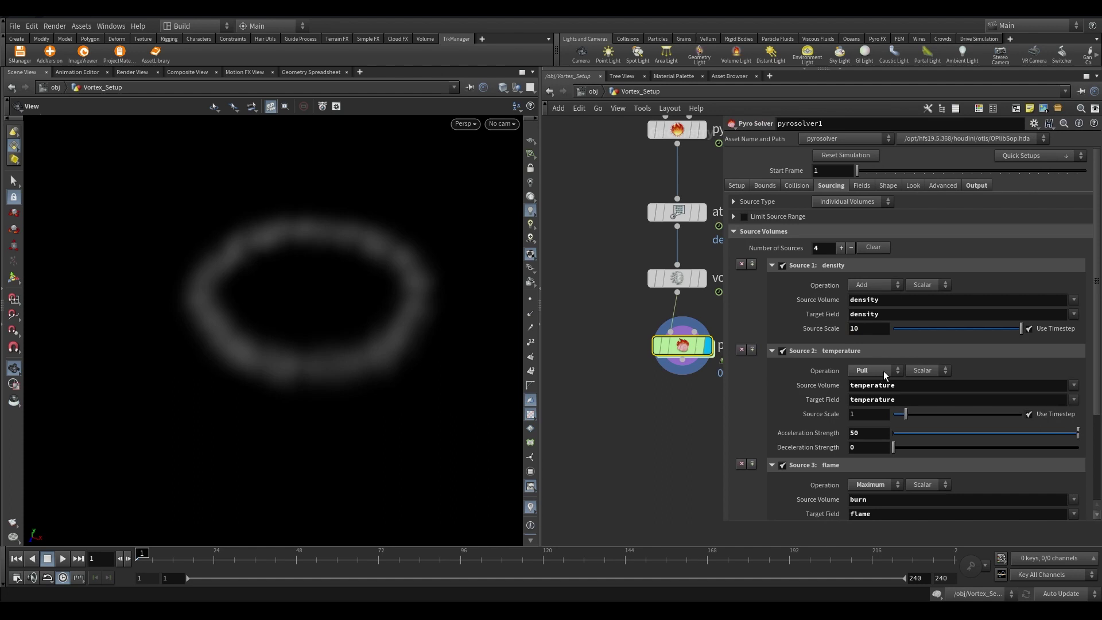
{"action": "double_click", "coordinate": [870, 436]}
{"action": "key", "text": "Return"}
{"action": "scroll", "coordinate": [931, 408], "scroll_direction": "down", "scroll_amount": 3}
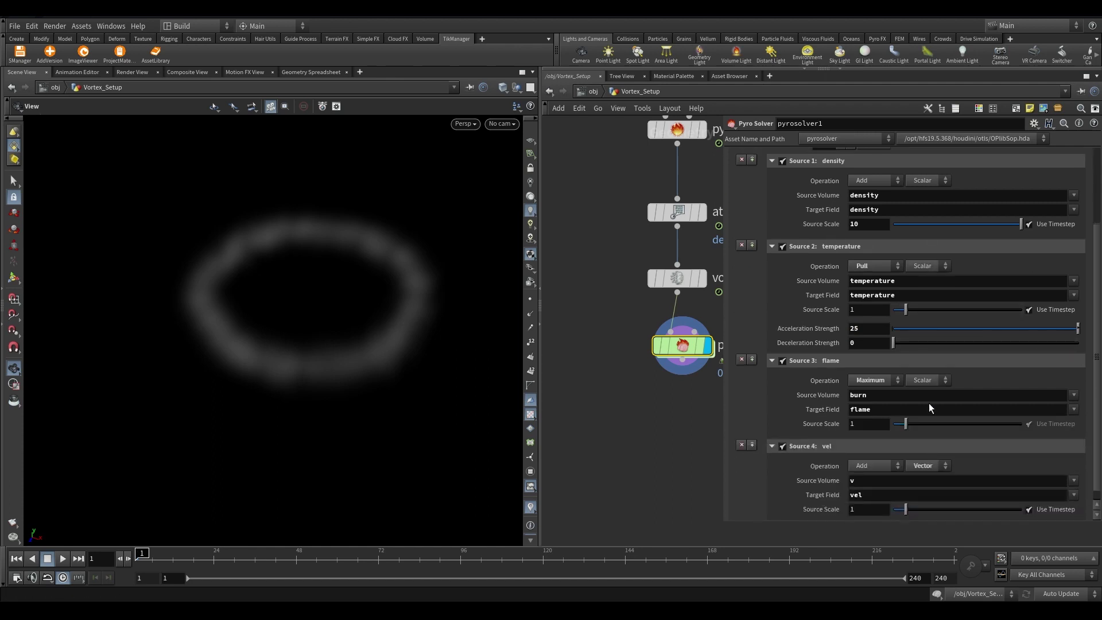
{"action": "left_click", "coordinate": [741, 360]}
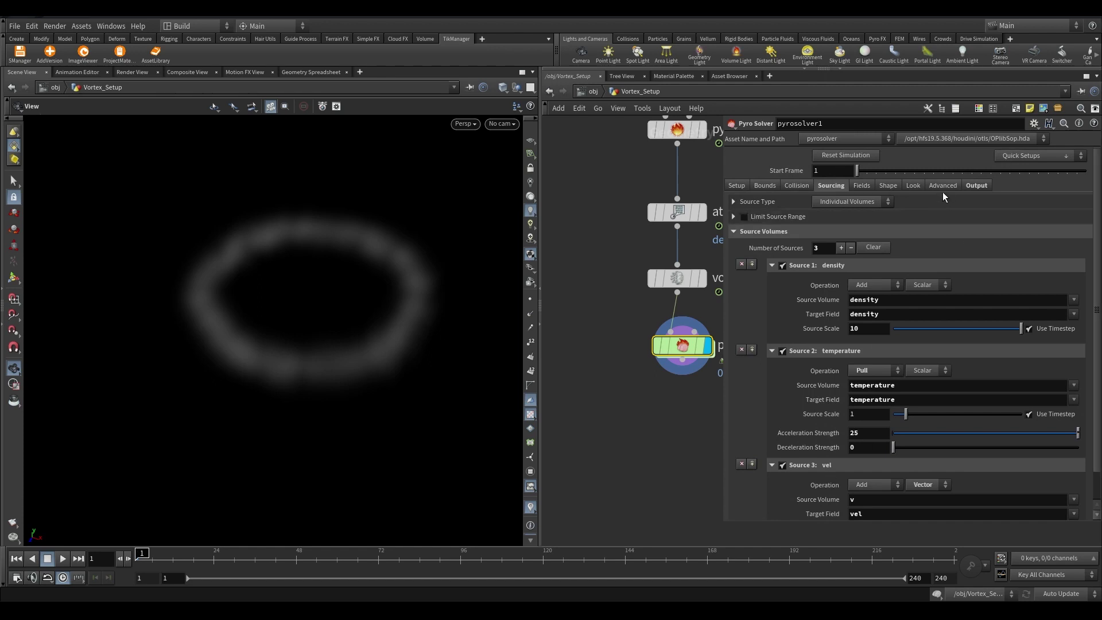
- Set the Pyro Solver's Field Advection to BFECC
{"action": "left_click", "coordinate": [944, 185]}
{"action": "left_click", "coordinate": [853, 263]}
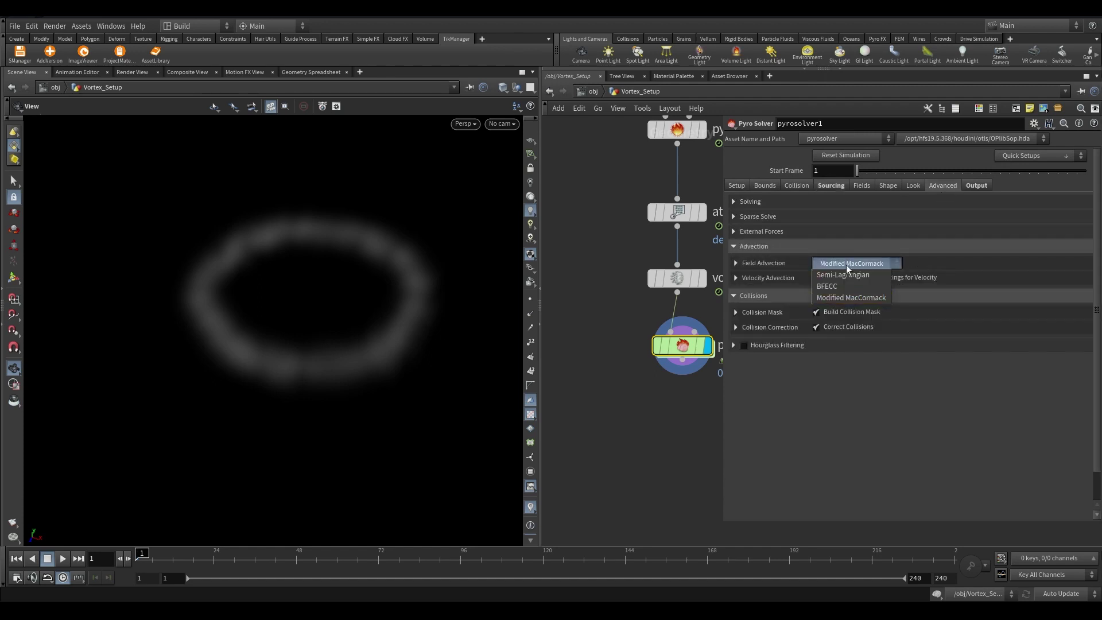
{"action": "left_click", "coordinate": [827, 286]}
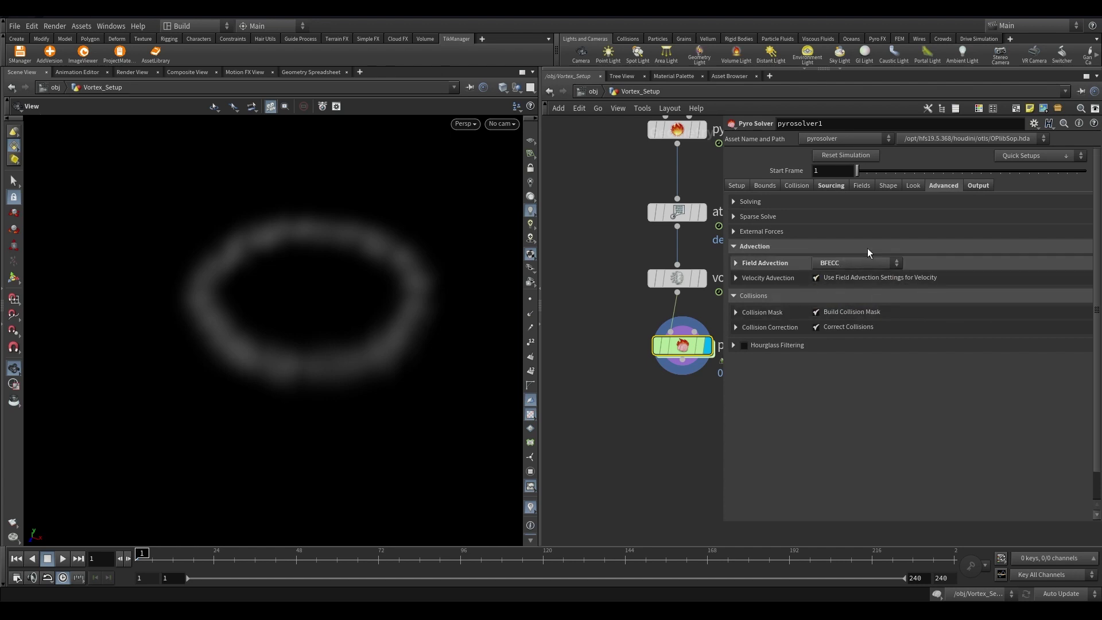
- Preview the smoke simulation, then stop and return to frame 1
{"action": "left_click", "coordinate": [63, 559]}
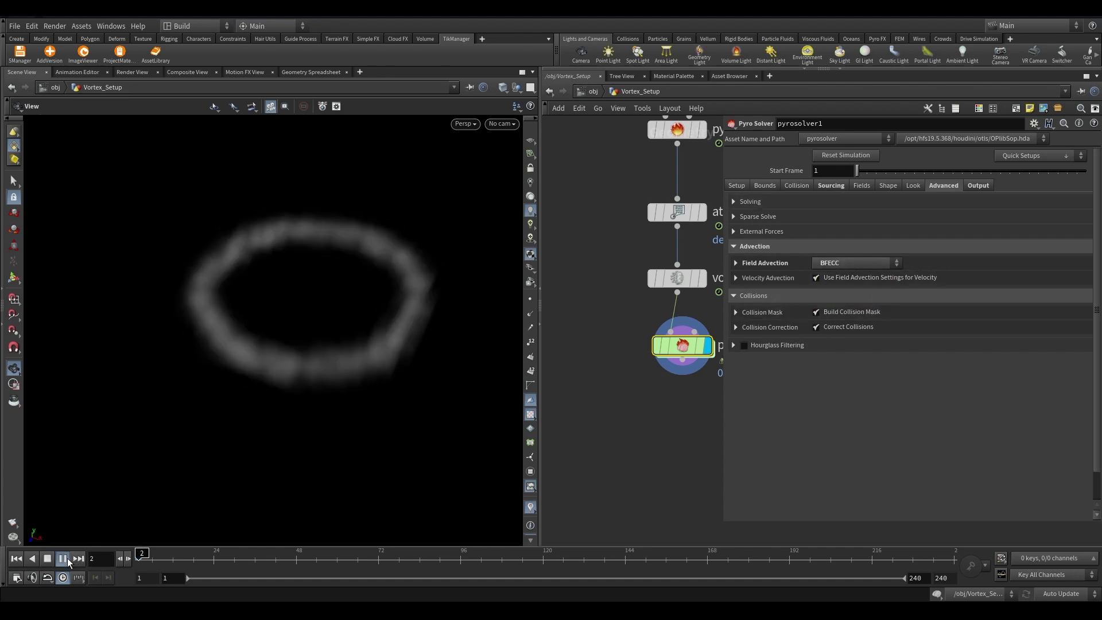
{"action": "left_click_drag", "start_coordinate": [415, 275], "coordinate": [308, 381]}
{"action": "left_click", "coordinate": [251, 559]}
{"action": "left_click_drag", "start_coordinate": [251, 556], "coordinate": [142, 555]}
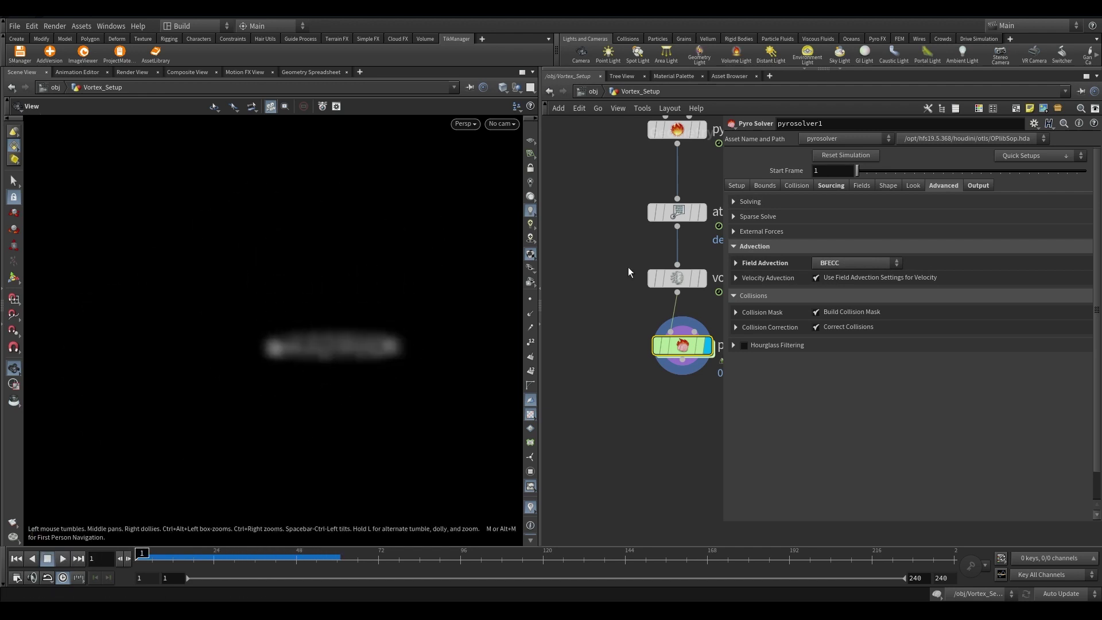
{"action": "left_click", "coordinate": [738, 185]}
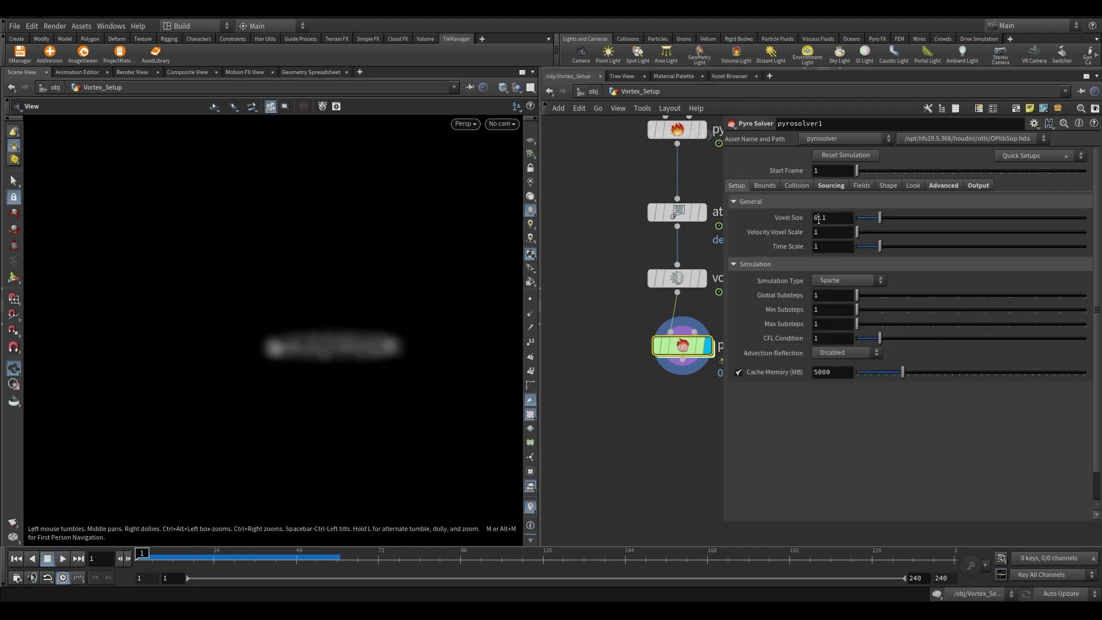
- Set the pyro solver's voxel size to 0.05
{"action": "left_click", "coordinate": [819, 219]}
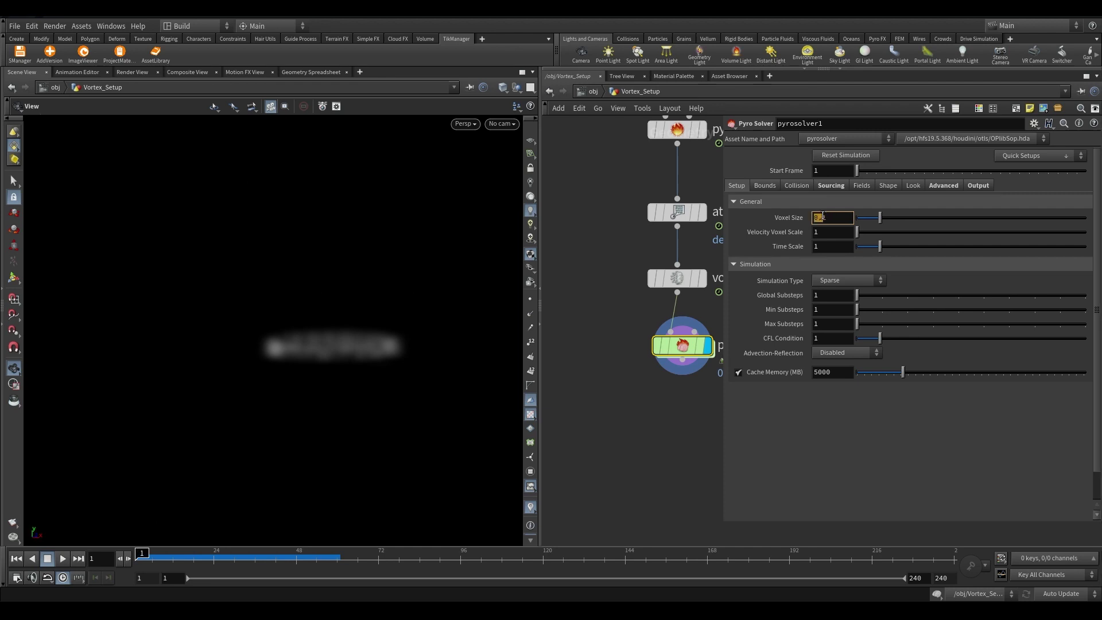
{"action": "key", "text": "BackSpace"}
{"action": "type", "text": "05"}
{"action": "key", "text": "Return"}
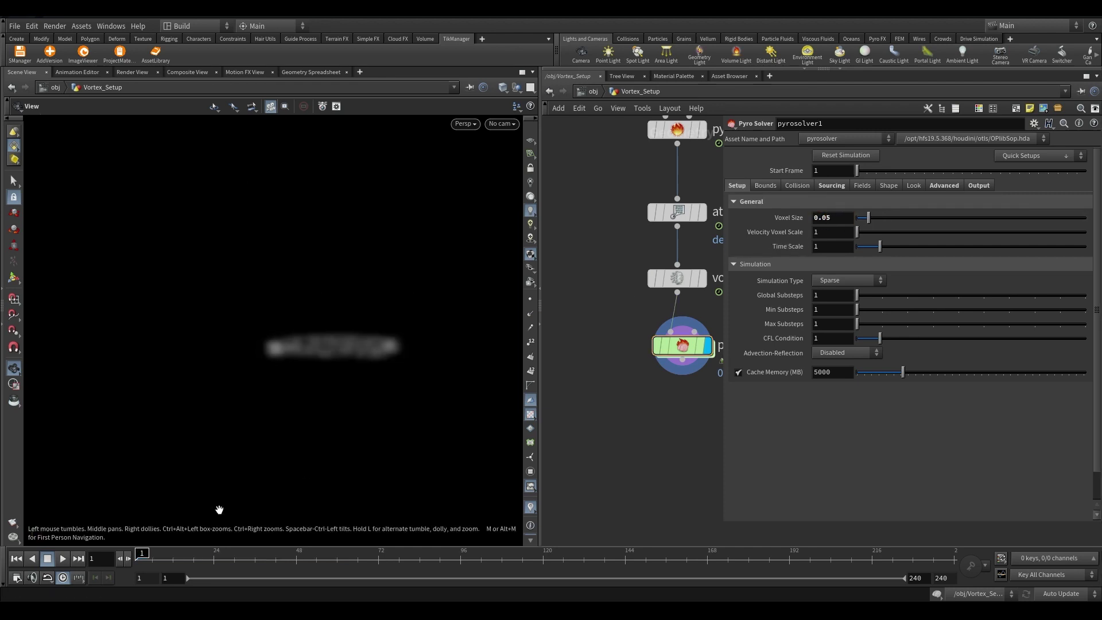
- Preview the simulation, then switch advection reflection to Single-Project
{"action": "left_click", "coordinate": [63, 559]}
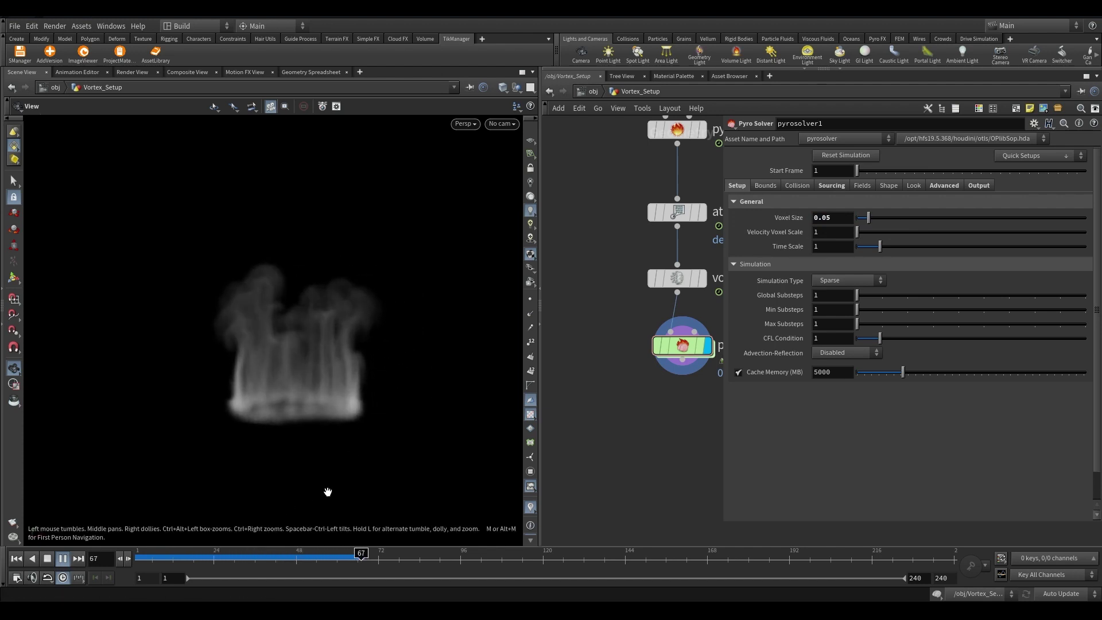
{"action": "left_click", "coordinate": [16, 559]}
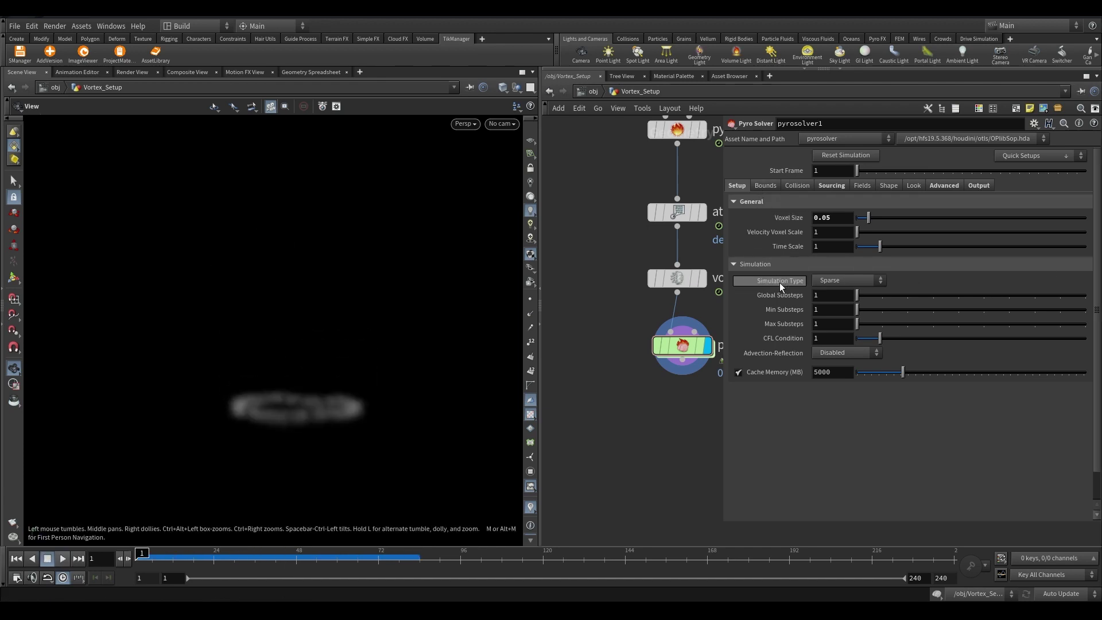
{"action": "left_click", "coordinate": [847, 352]}
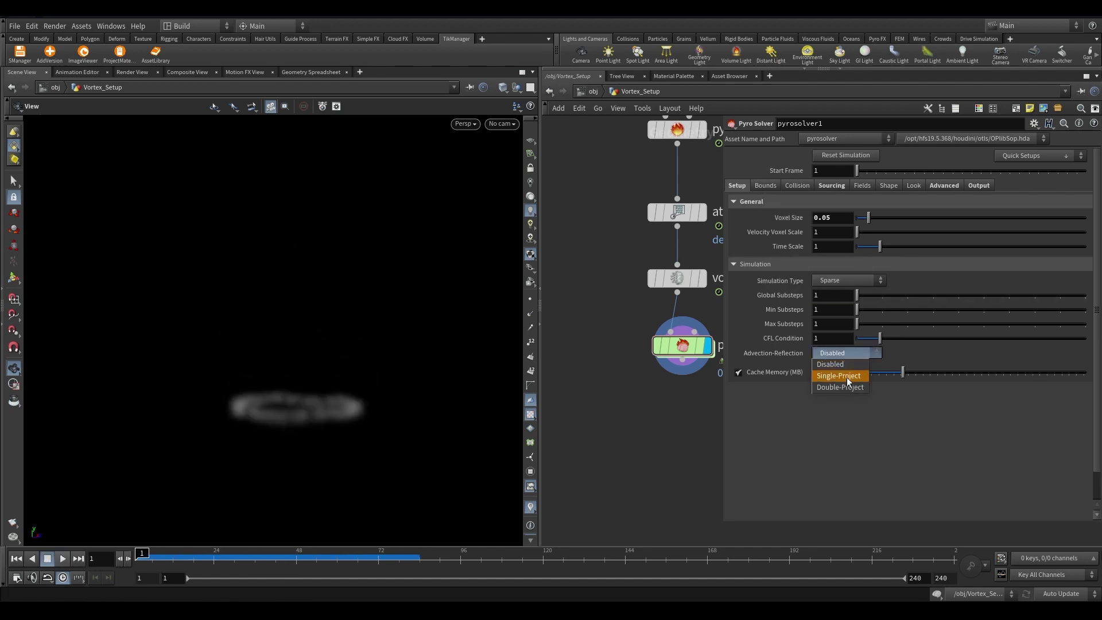
{"action": "left_click", "coordinate": [840, 366]}
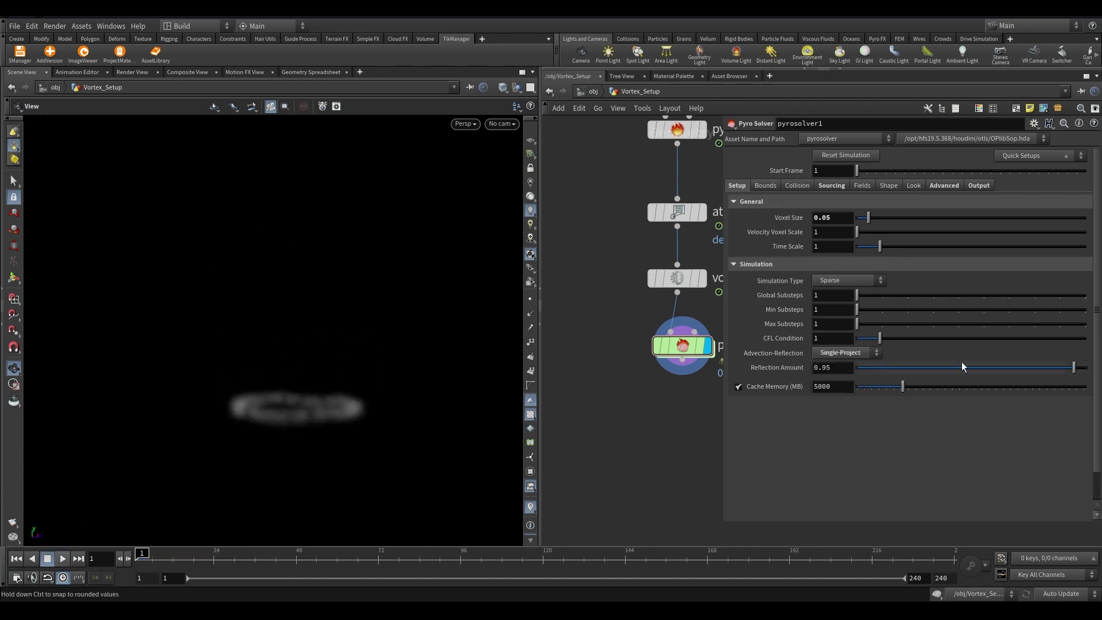
- Set the buoyancy Reference Temp to 400 K on the Shape tab
{"action": "left_click", "coordinate": [864, 185]}
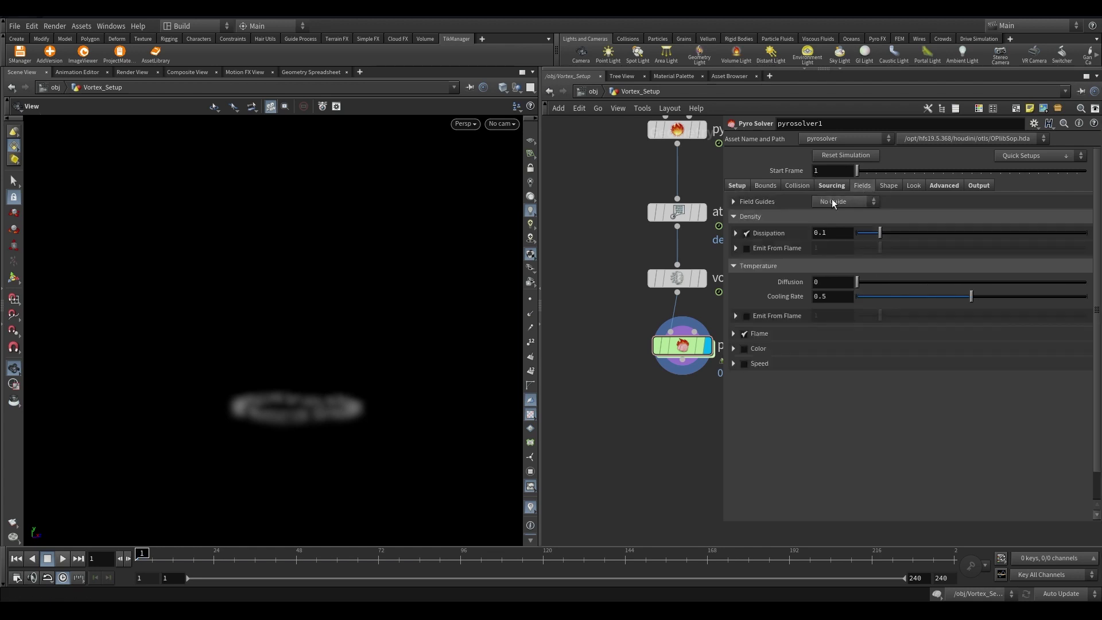
{"action": "left_click", "coordinate": [889, 186]}
{"action": "left_click", "coordinate": [734, 217]}
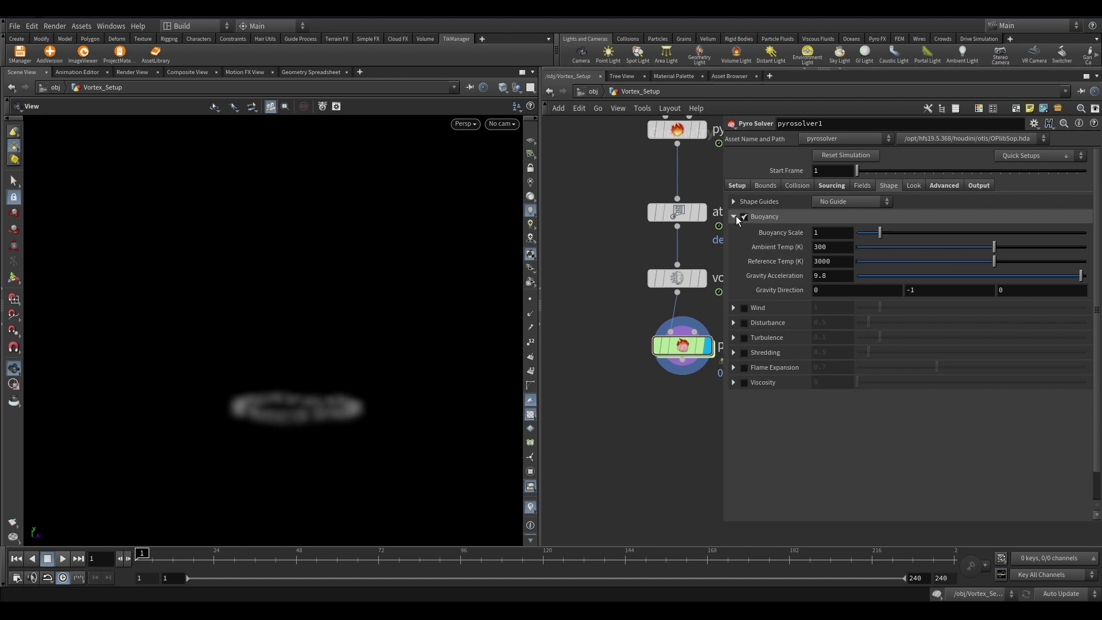
{"action": "double_click", "coordinate": [826, 262]}
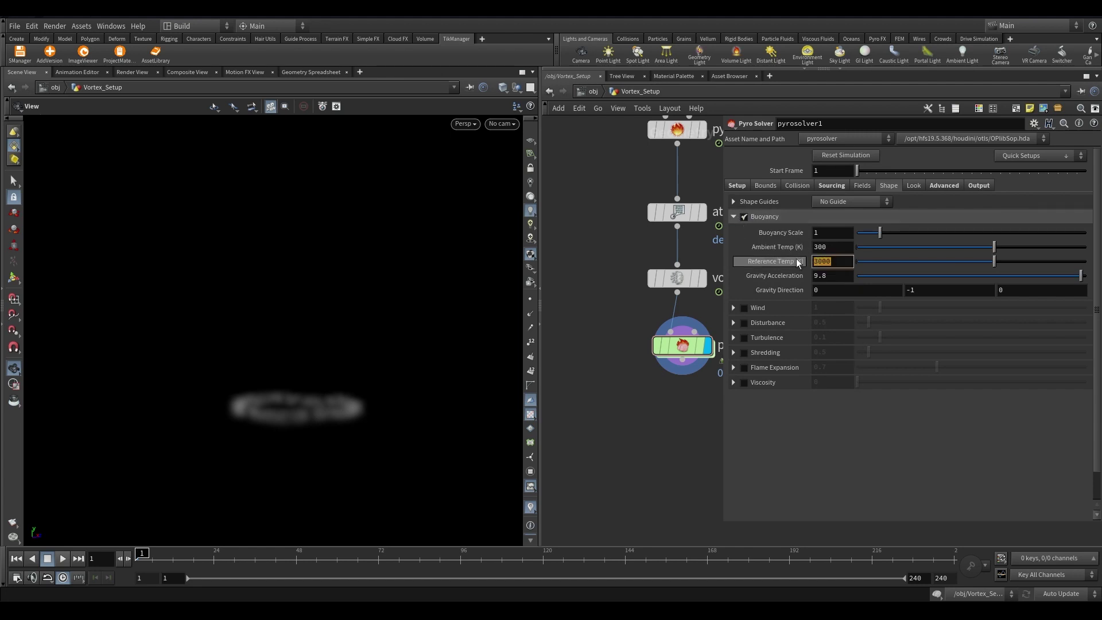
{"action": "type", "text": "400"}
{"action": "key", "text": "Return"}
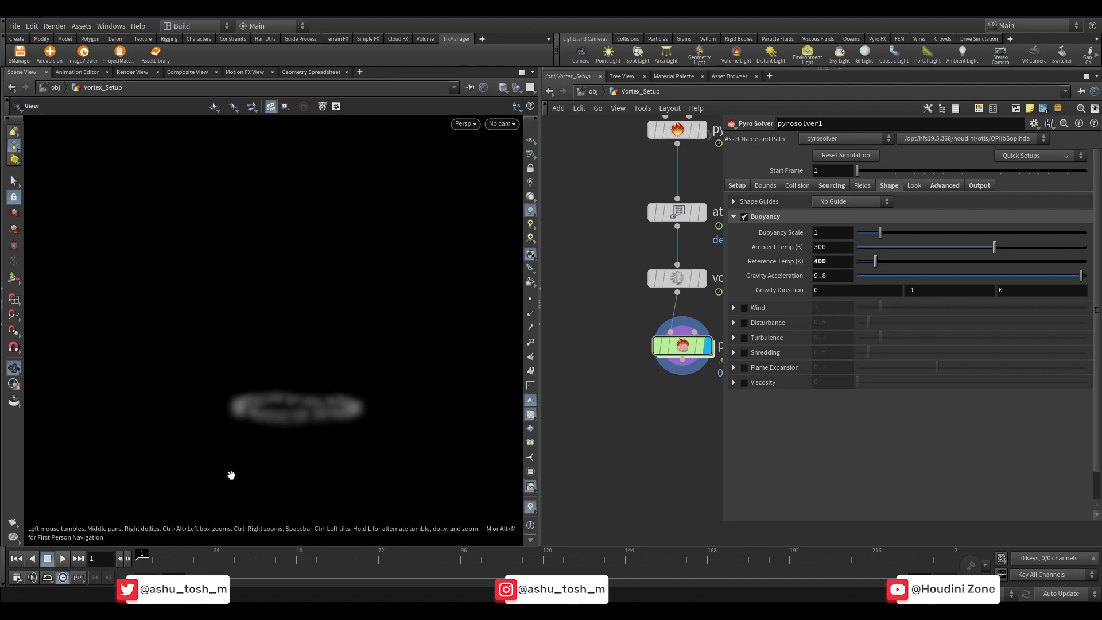
- Play the simulation and orbit around the rising smoke ring, then stop at frame 1
{"action": "left_click", "coordinate": [63, 559]}
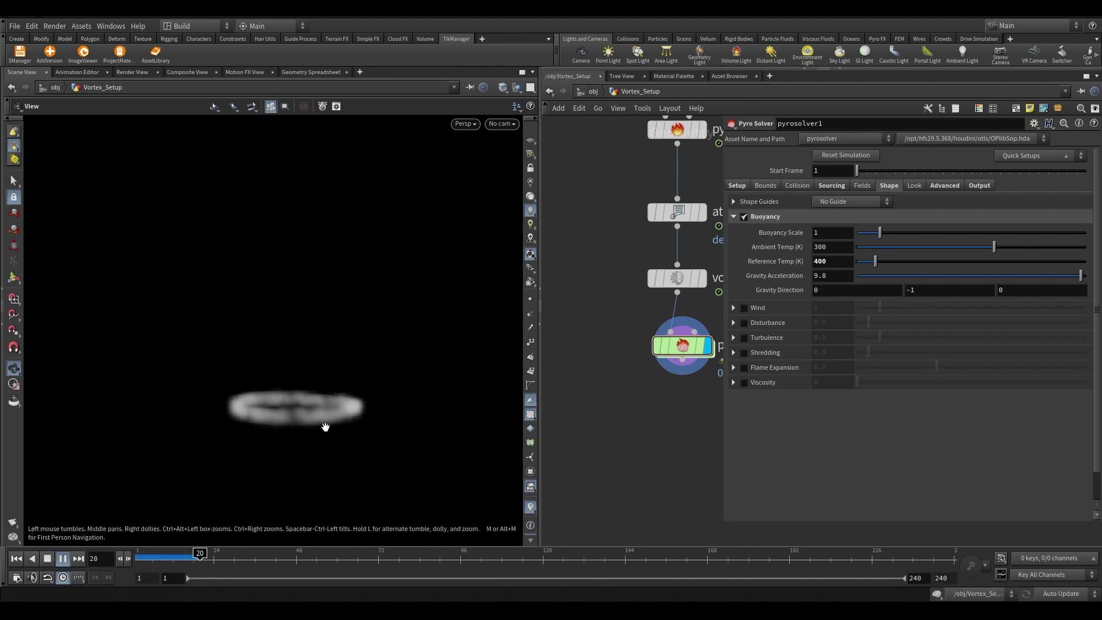
{"action": "left_click_drag", "start_coordinate": [323, 428], "coordinate": [327, 481]}
{"action": "right_click_drag", "start_coordinate": [323, 361], "coordinate": [388, 337]}
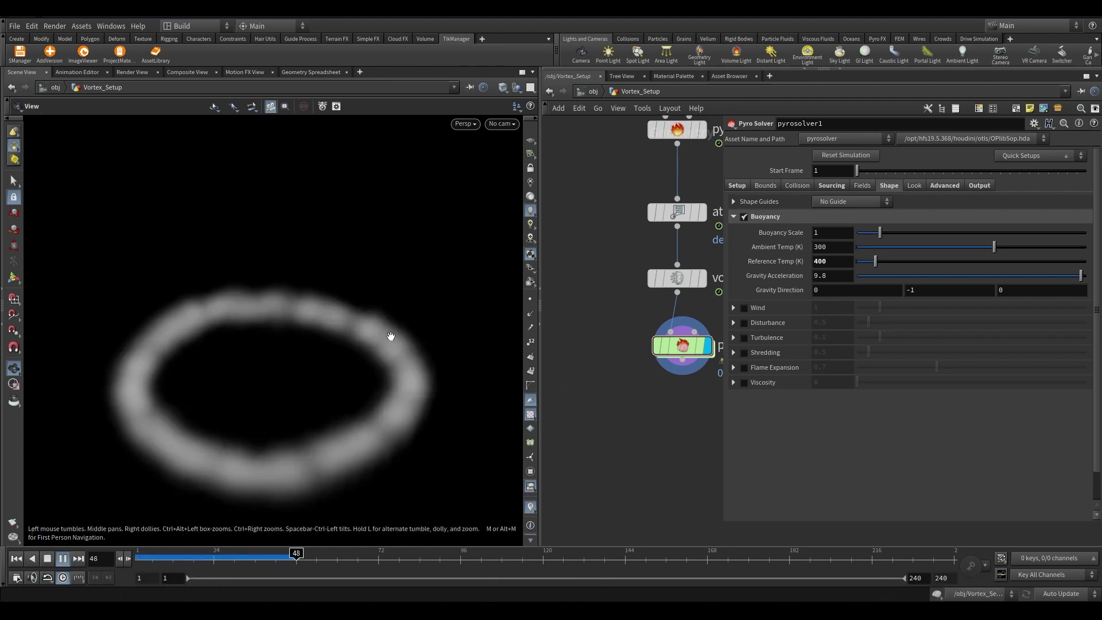
{"action": "left_click_drag", "start_coordinate": [389, 337], "coordinate": [386, 300]}
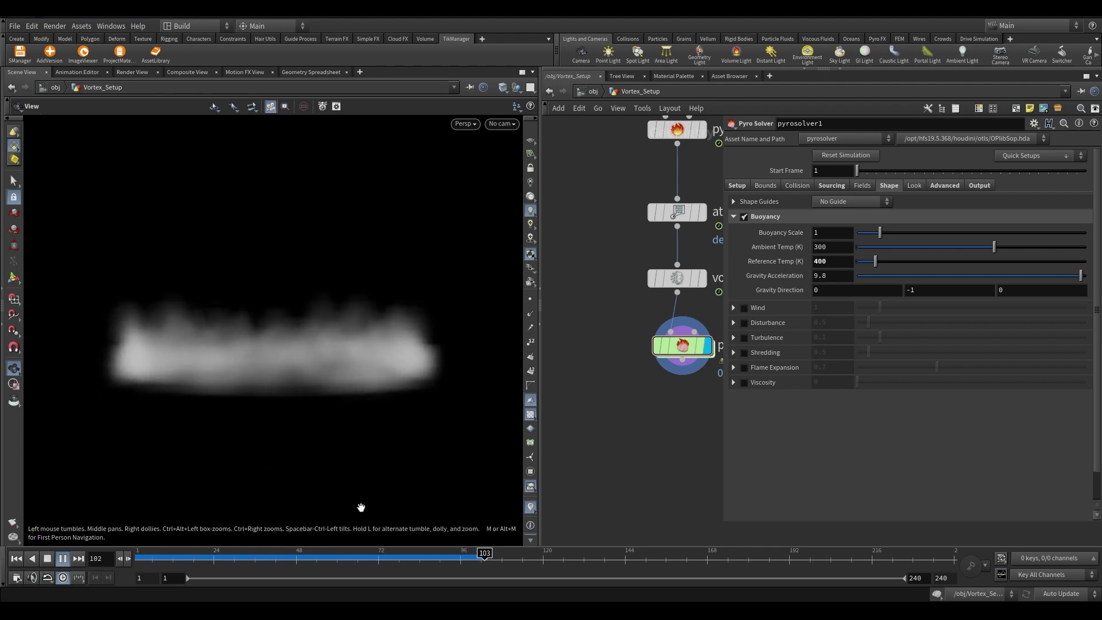
{"action": "left_click_drag", "start_coordinate": [362, 507], "coordinate": [339, 528]}
{"action": "key", "text": "ctrl+Up"}
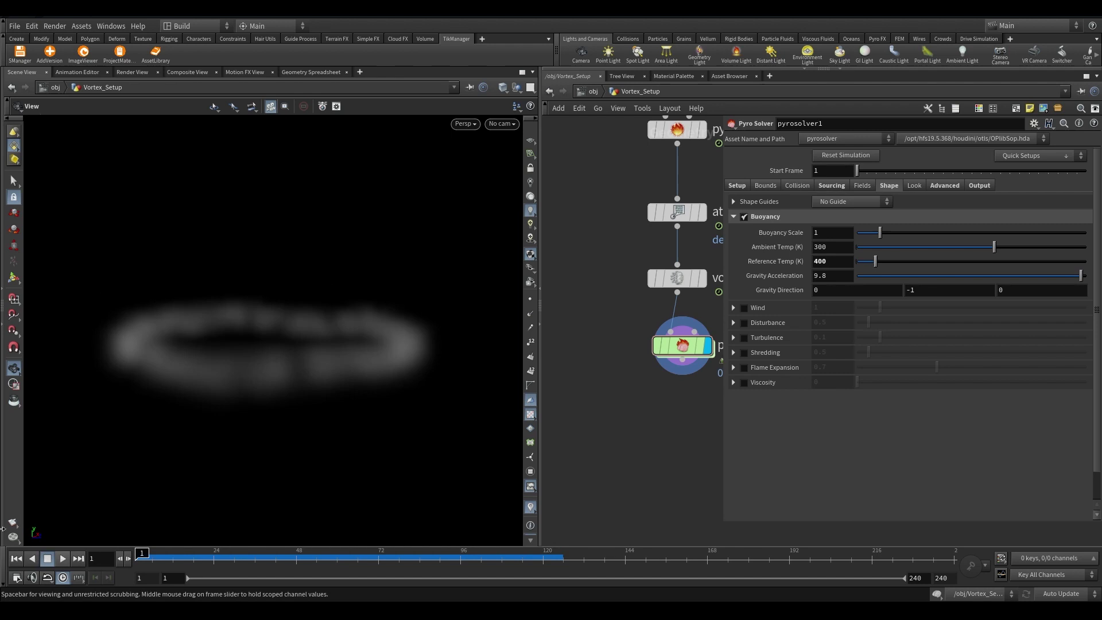
{"action": "left_click", "coordinate": [735, 186]}
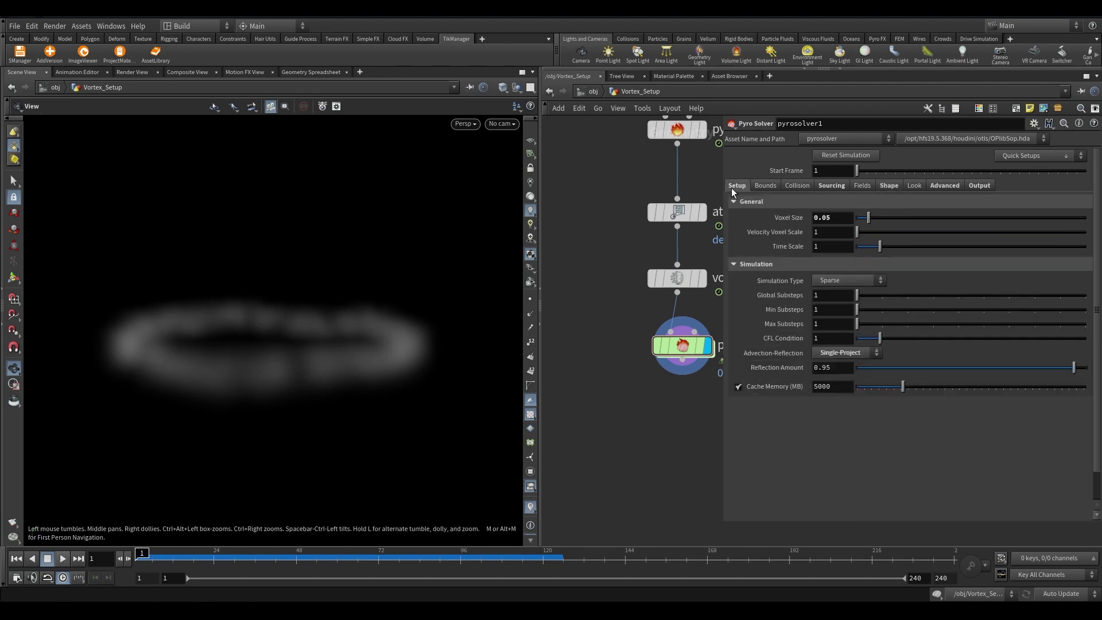
- Set Global Substeps to 5 and replay the simulation, pausing around frame 72
{"action": "left_click", "coordinate": [963, 294]}
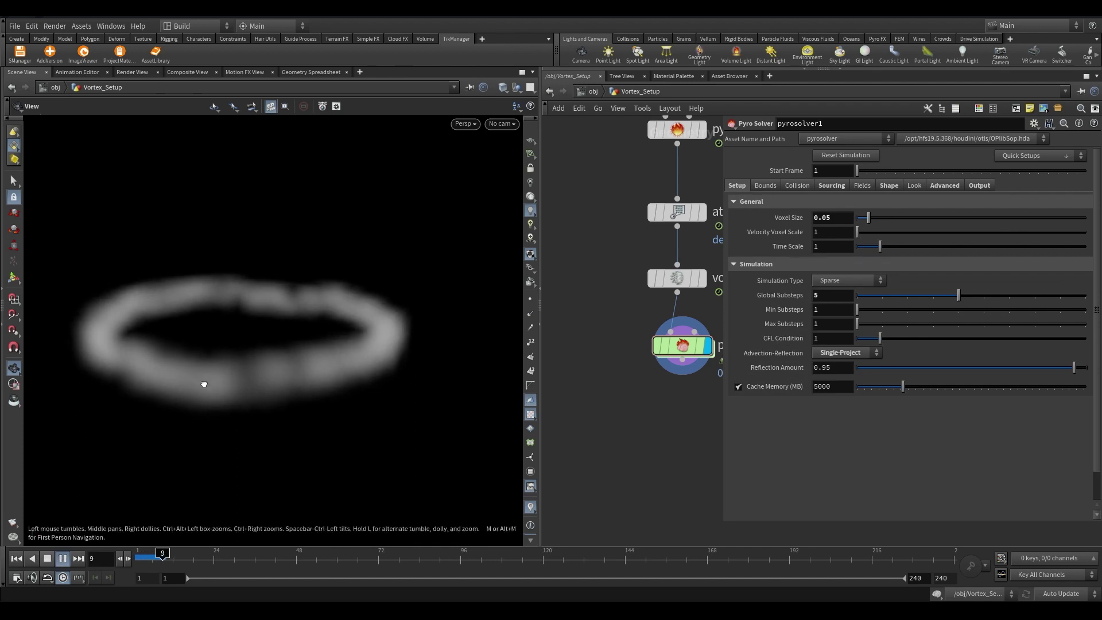
{"action": "left_click_drag", "start_coordinate": [205, 382], "coordinate": [204, 404]}
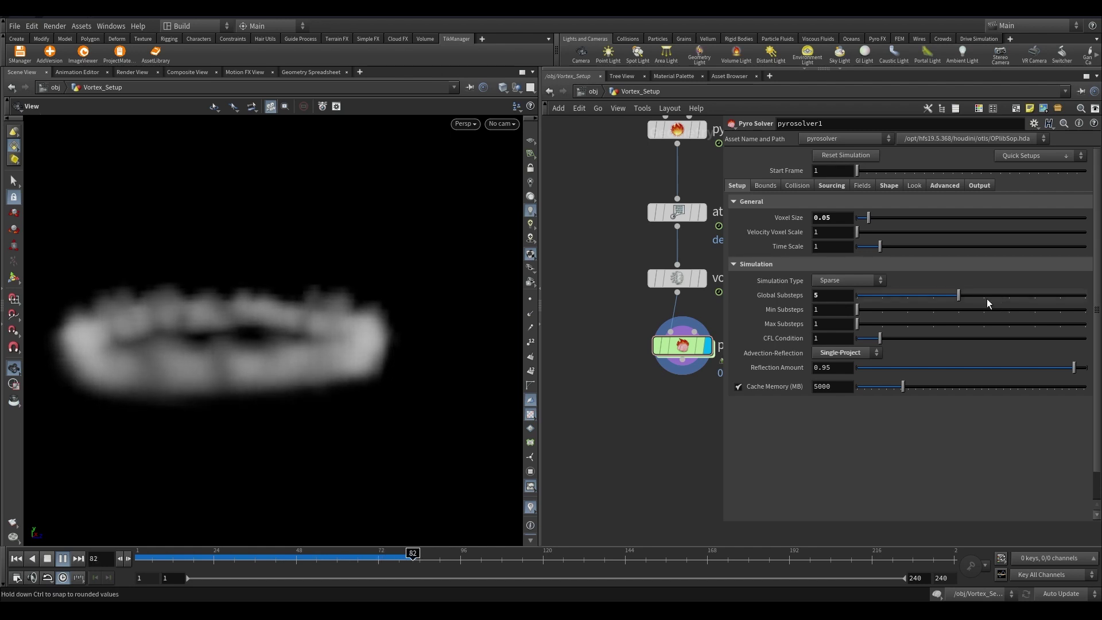
{"action": "left_click", "coordinate": [46, 559]}
{"action": "left_click", "coordinate": [63, 558]}
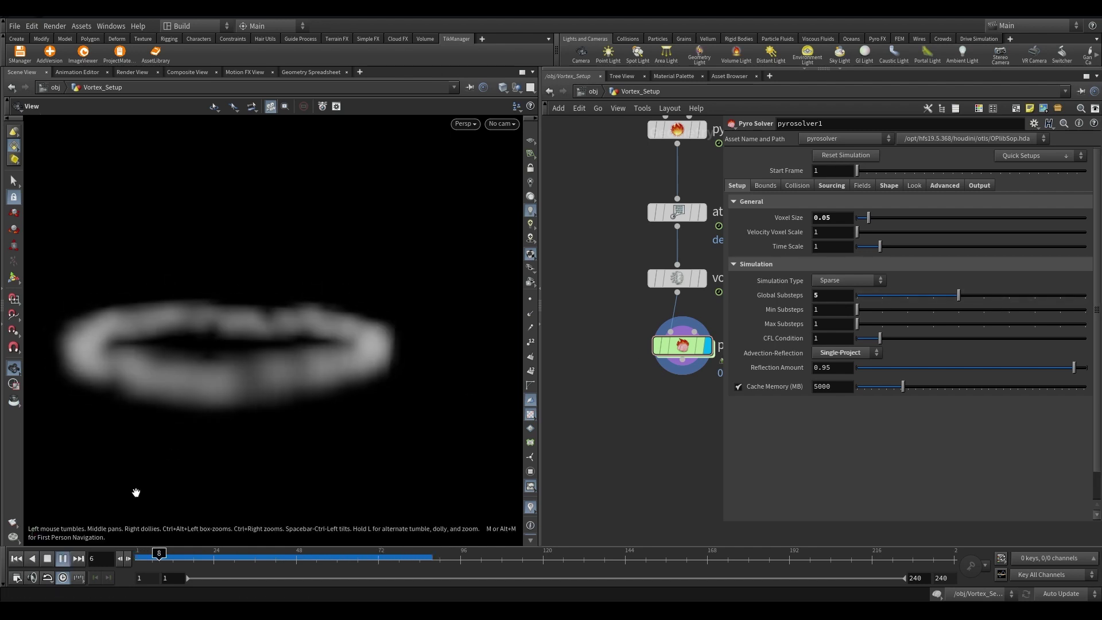
{"action": "key", "text": "Up"}
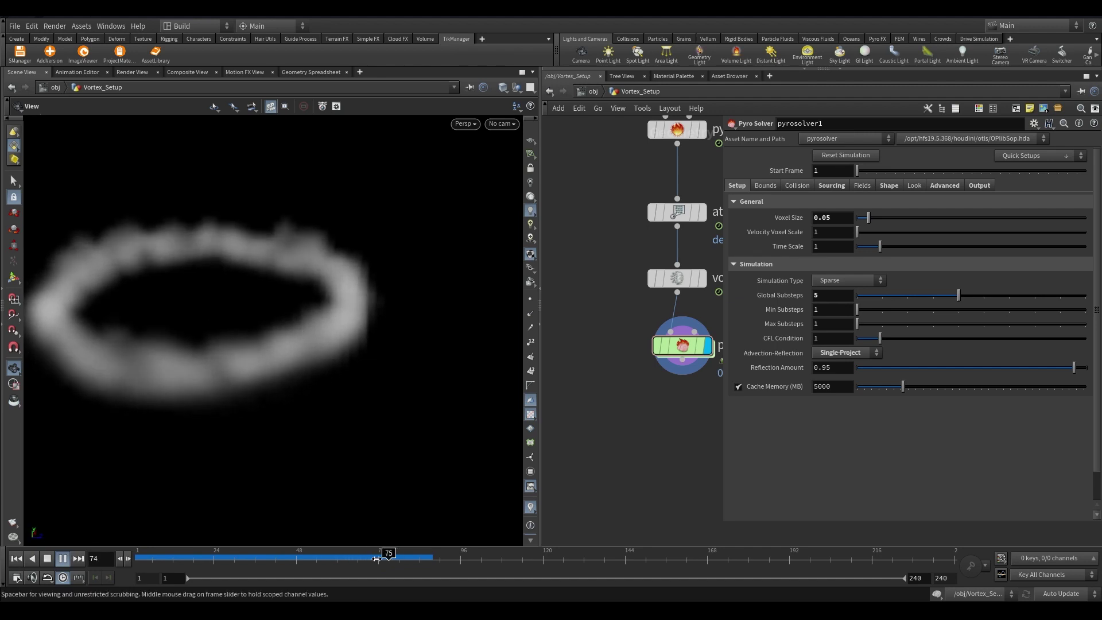
- Set Cooling Rate 0, density Dissipation 0.05, enable Speed, and rewind to frame 1
{"action": "left_click", "coordinate": [861, 187]}
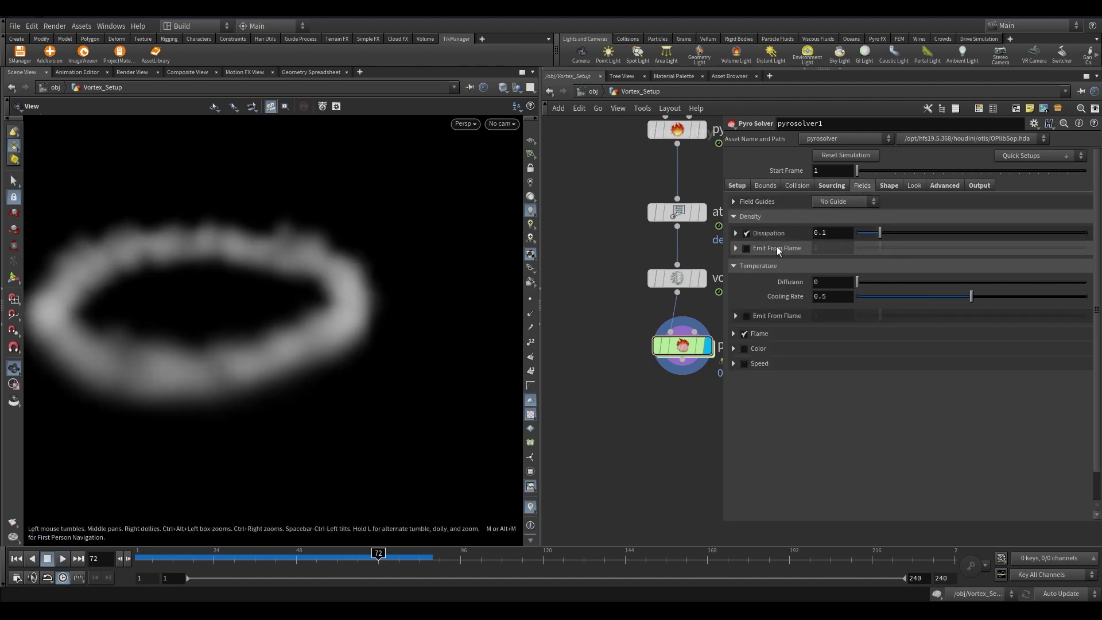
{"action": "left_click_drag", "start_coordinate": [870, 297], "coordinate": [854, 297]}
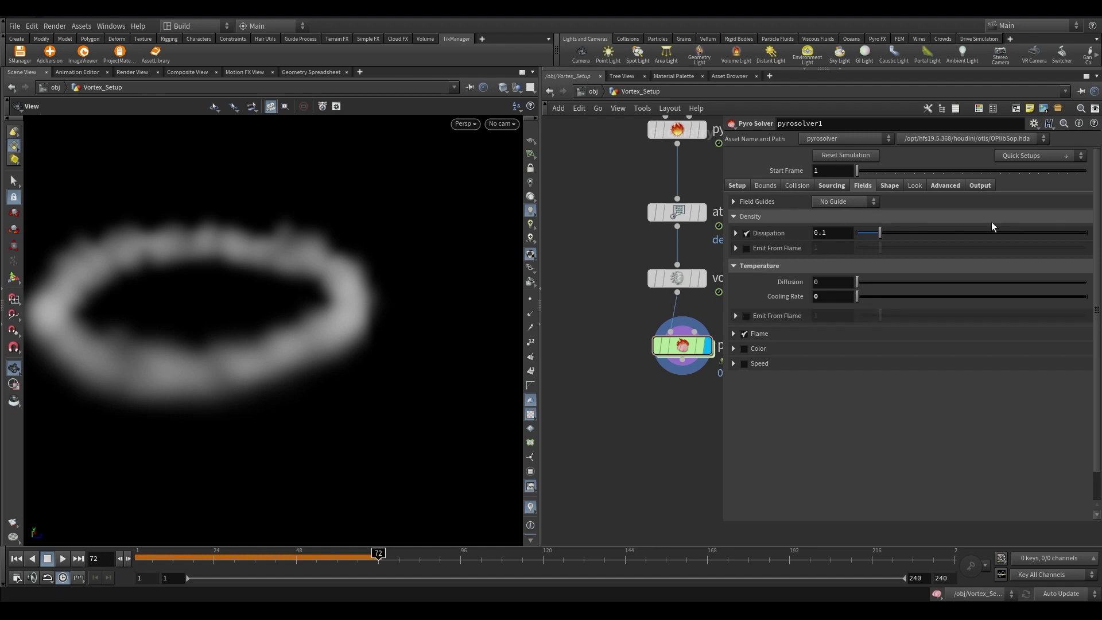
{"action": "left_click", "coordinate": [736, 233]}
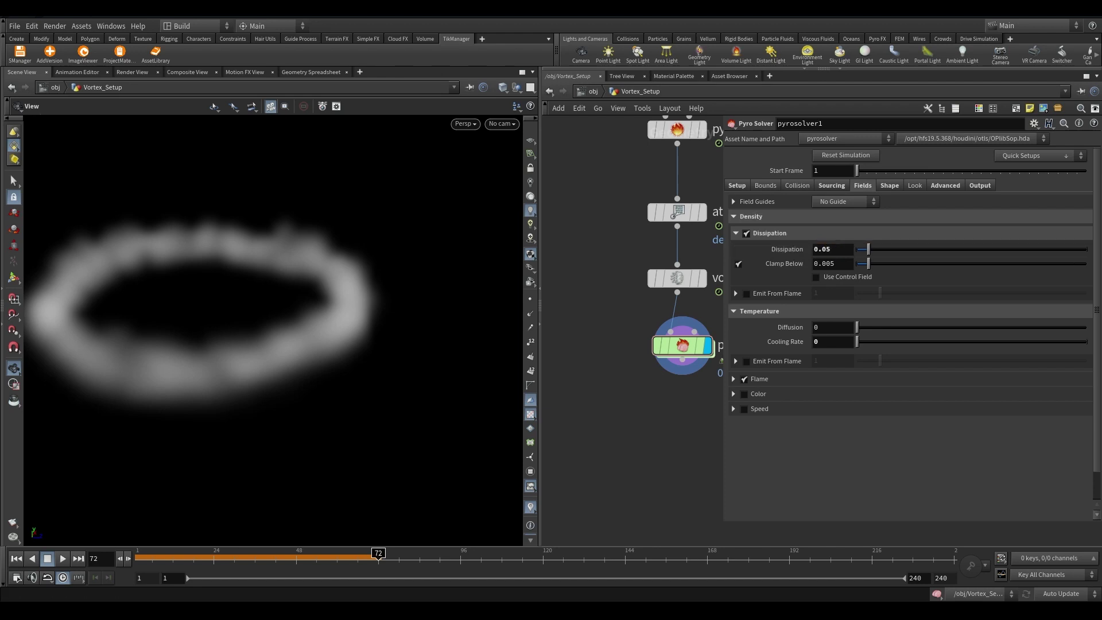
{"action": "scroll", "coordinate": [812, 334], "scroll_direction": "down", "scroll_amount": 1}
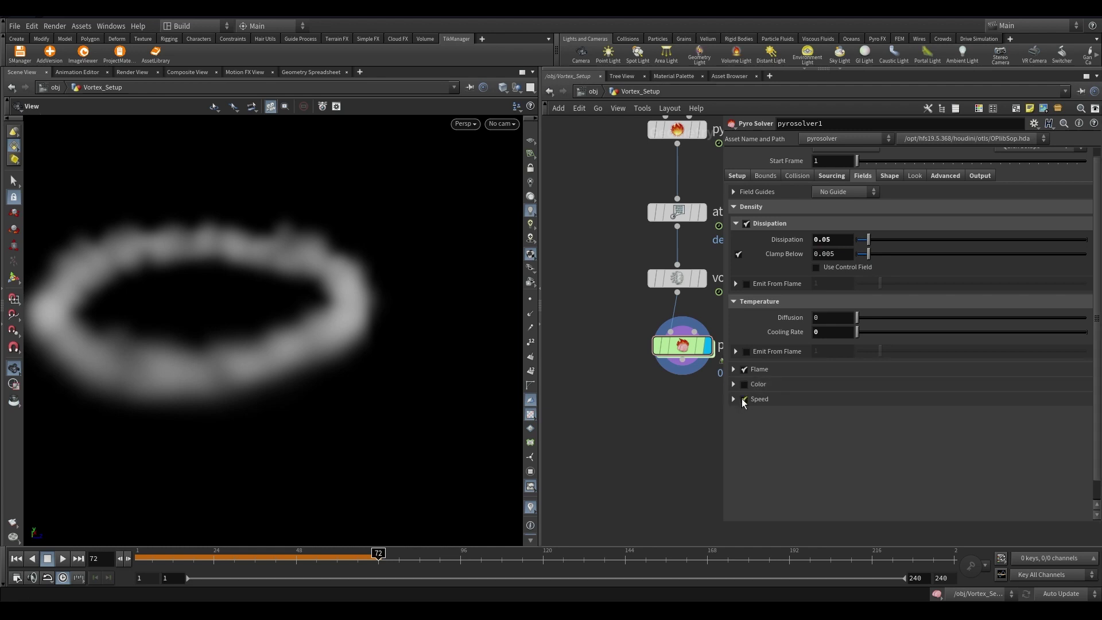
{"action": "left_click", "coordinate": [16, 559]}
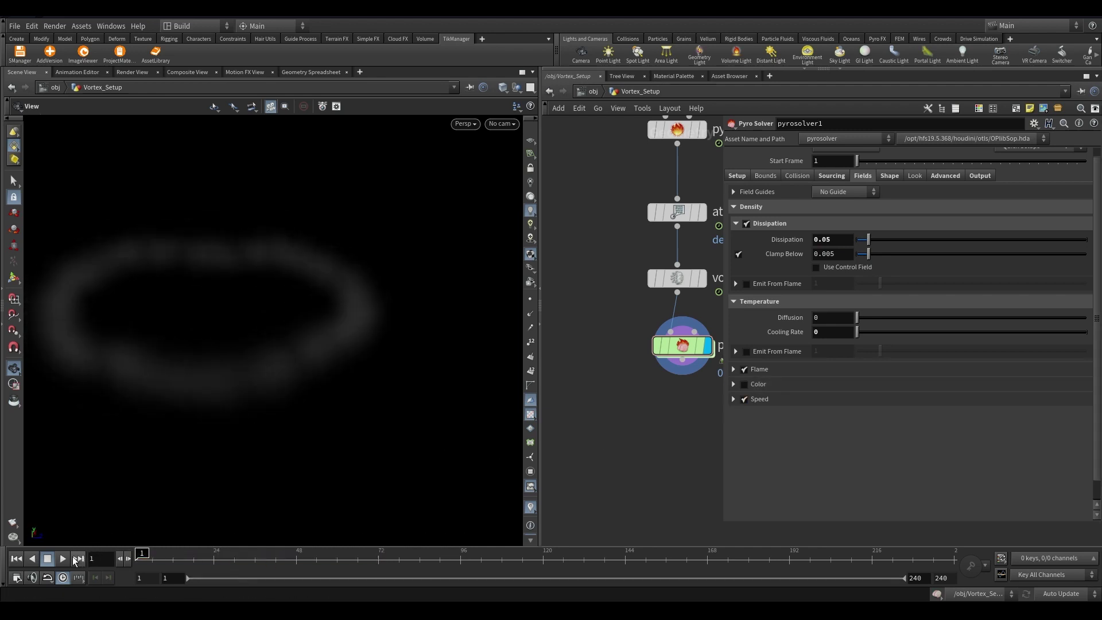
{"action": "left_click", "coordinate": [47, 558]}
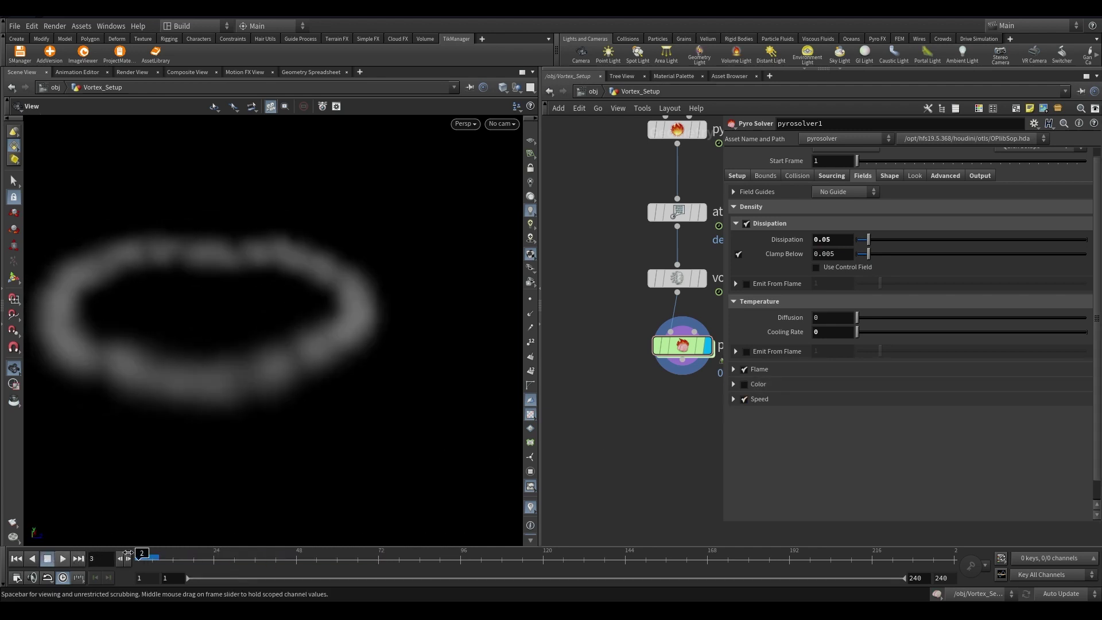
- Return Global Substeps to 1 and replay the ring simulation from frame 1
{"action": "left_click", "coordinate": [737, 176]}
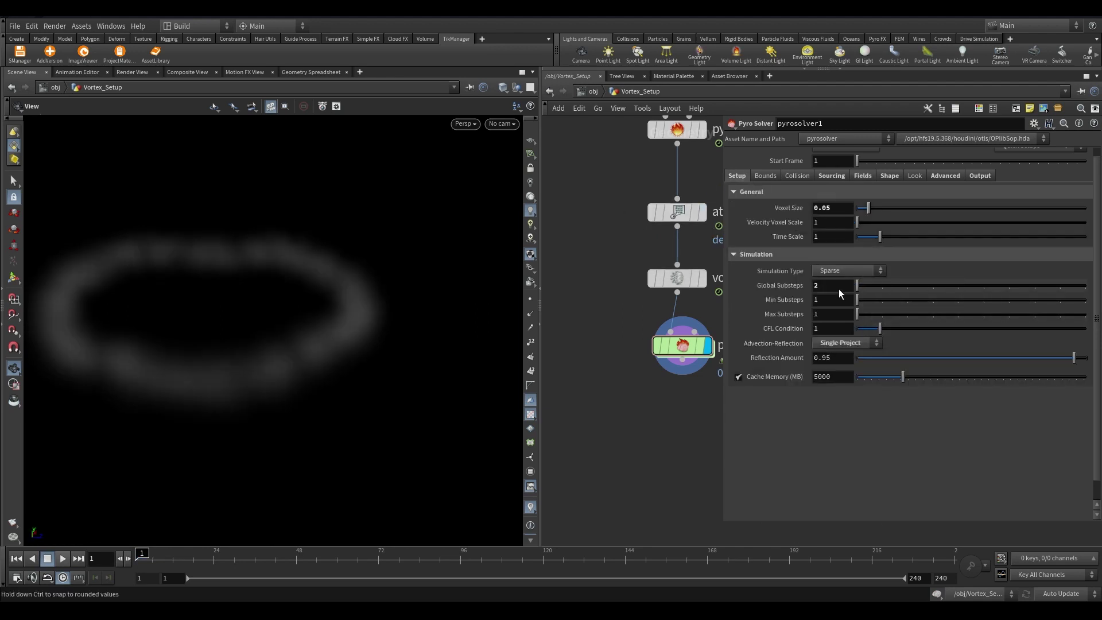
{"action": "left_click", "coordinate": [62, 559]}
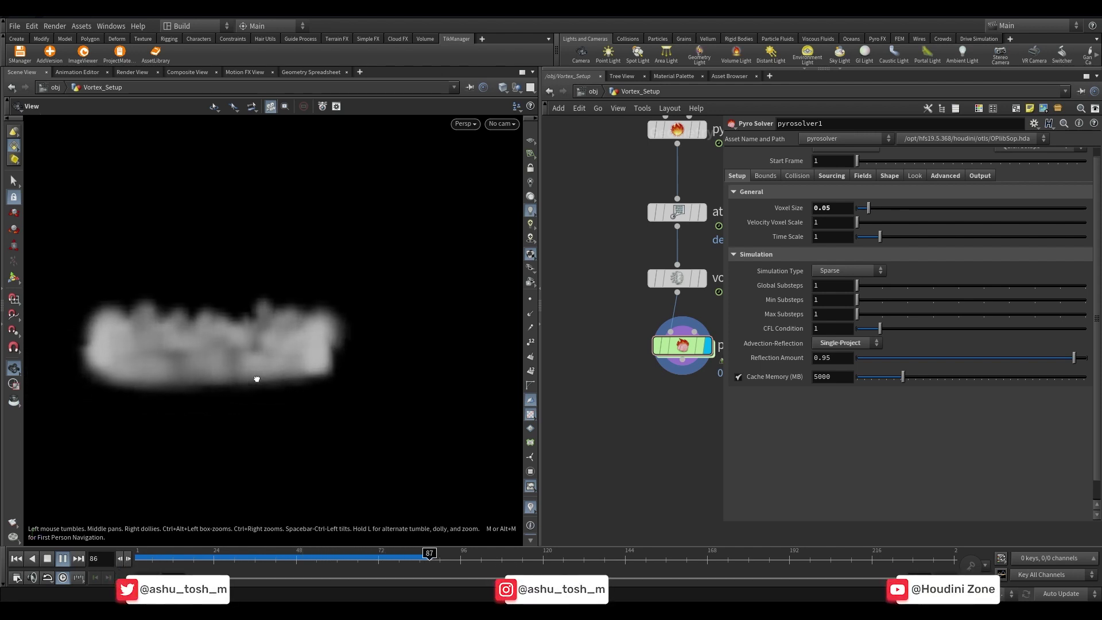
{"action": "left_click", "coordinate": [47, 558]}
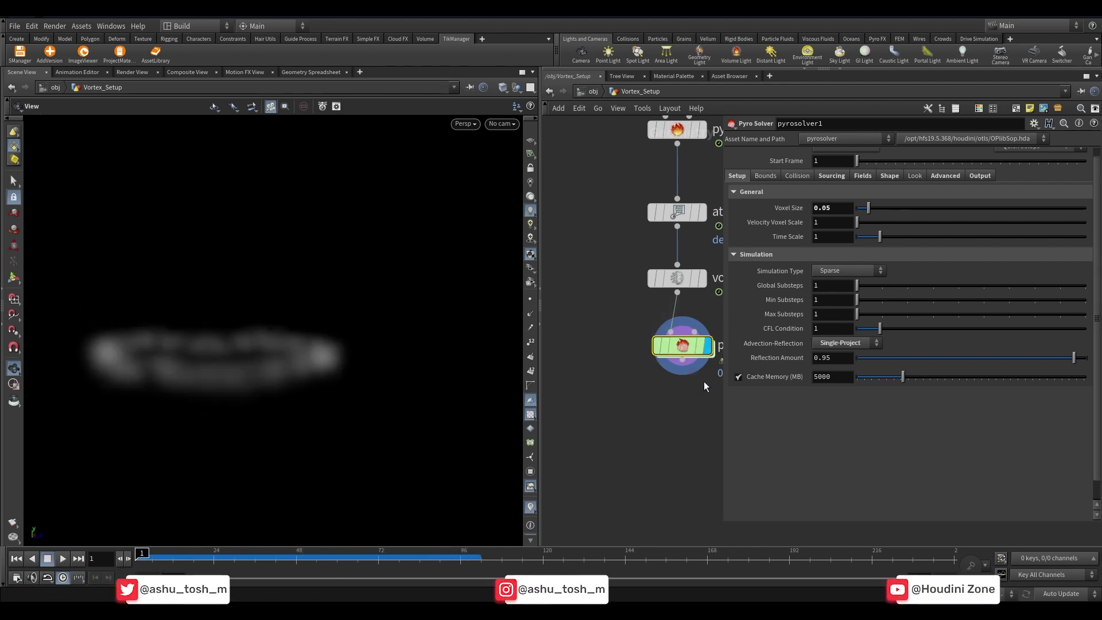
{"action": "middle_click_drag", "start_coordinate": [649, 326], "coordinate": [566, 330]}
{"action": "left_click", "coordinate": [861, 176]}
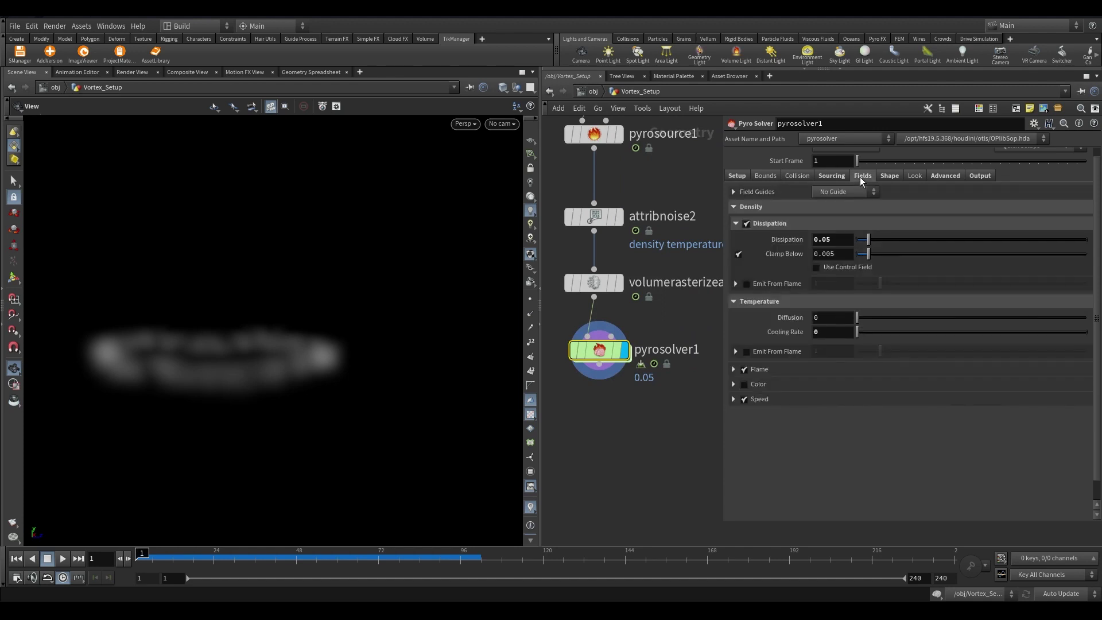
- Enable Disturbance in pyrosolver1's Shape settings and set its mode to Continuous
{"action": "left_click", "coordinate": [883, 176]}
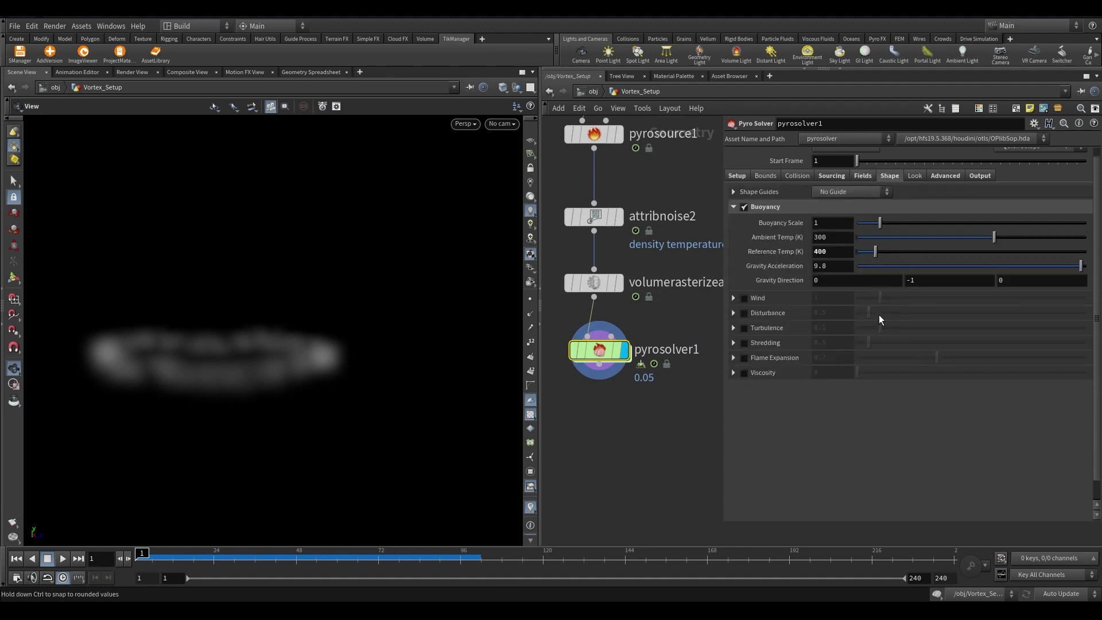
{"action": "left_click", "coordinate": [745, 313]}
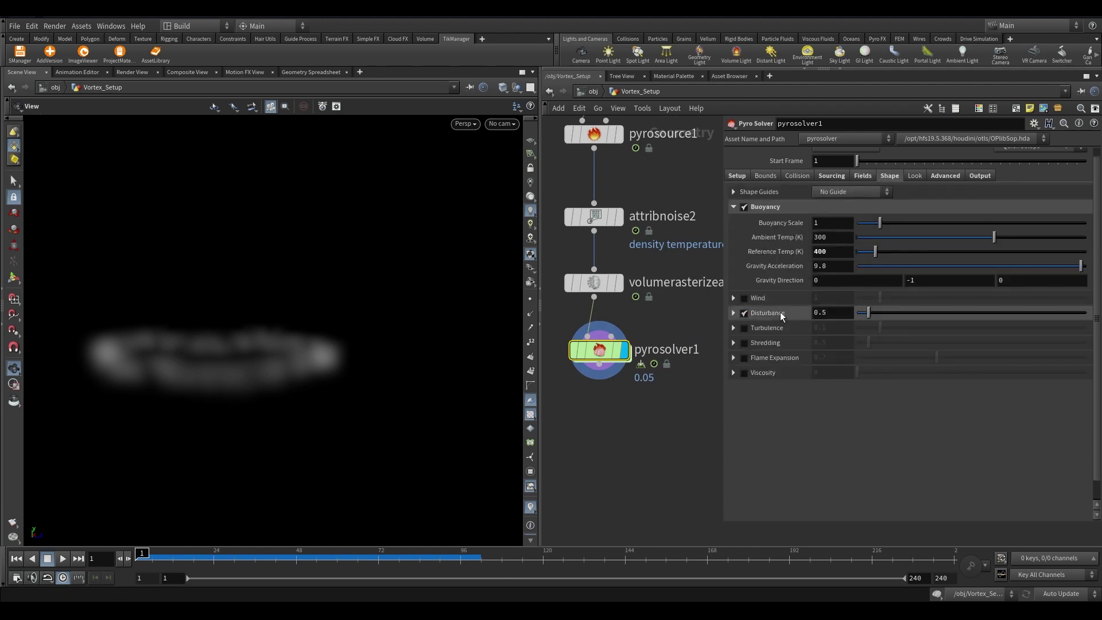
{"action": "left_click", "coordinate": [733, 313]}
{"action": "left_click", "coordinate": [839, 344]}
{"action": "left_click", "coordinate": [837, 355]}
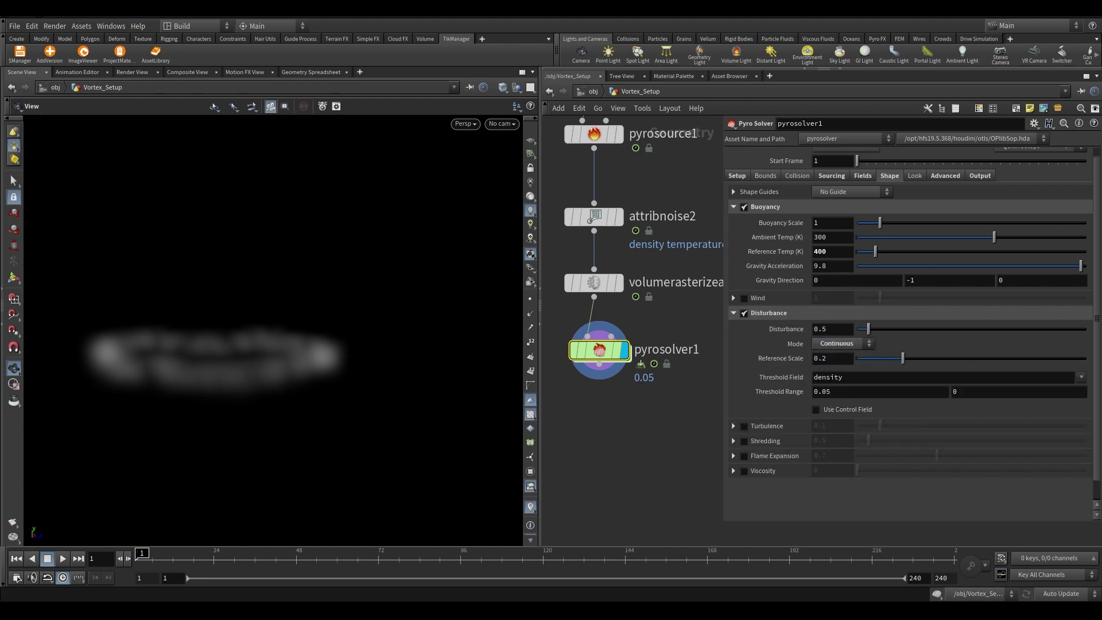
{"action": "scroll", "coordinate": [850, 376], "scroll_direction": "down", "scroll_amount": 1}
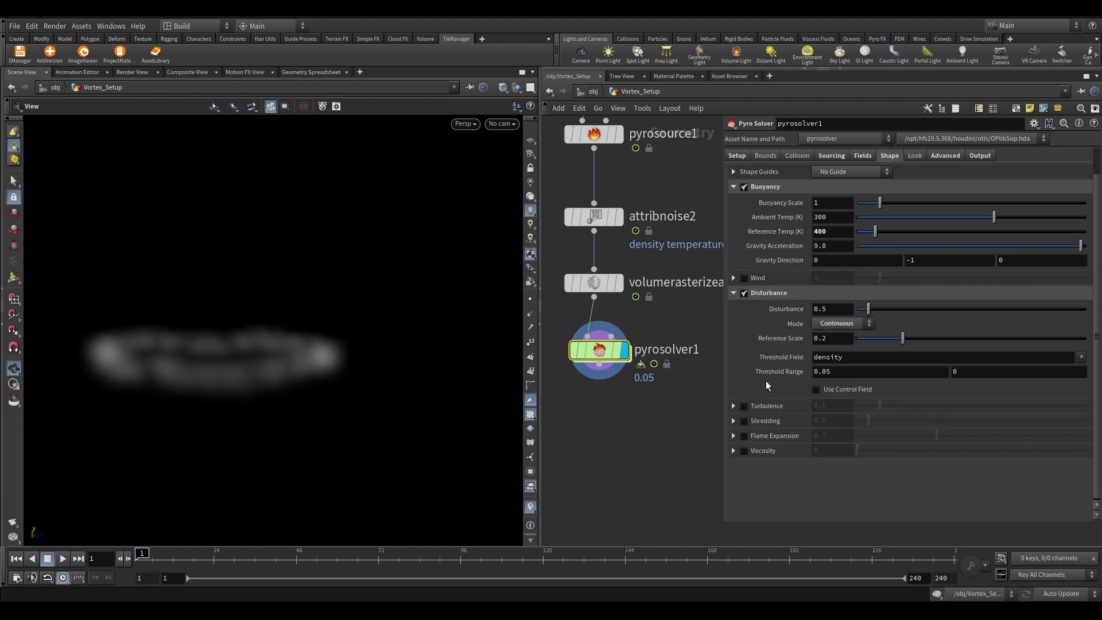
- Enable Turbulence at 0.35 with Swirl Size 0.25 and speed as the control field, then replay
{"action": "left_click", "coordinate": [746, 406]}
{"action": "left_click", "coordinate": [732, 406]}
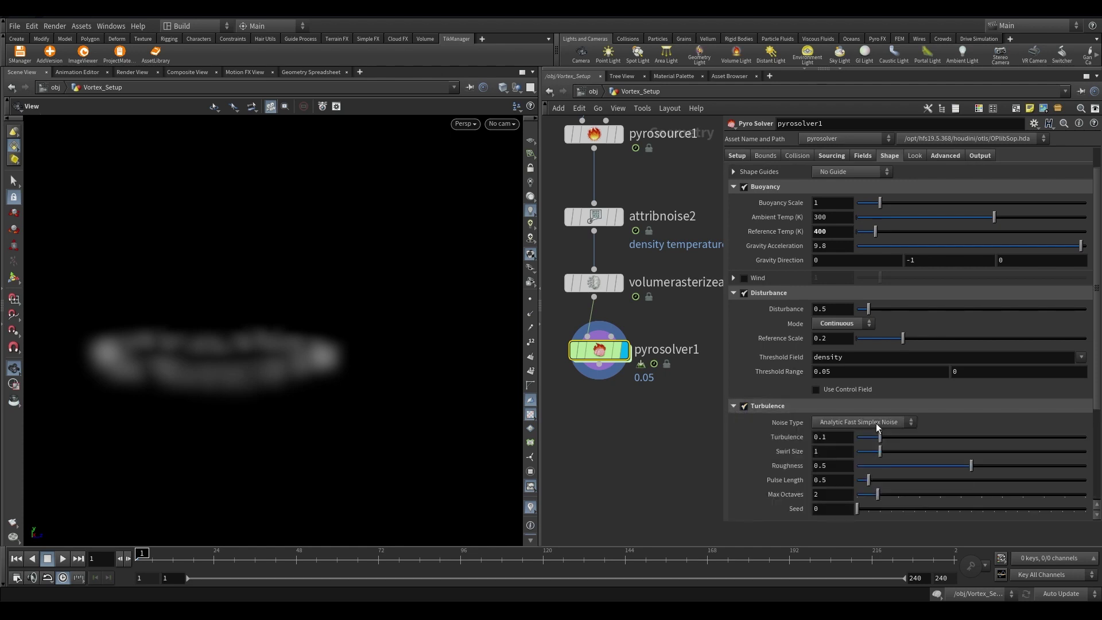
{"action": "scroll", "coordinate": [773, 422], "scroll_direction": "down", "scroll_amount": 3}
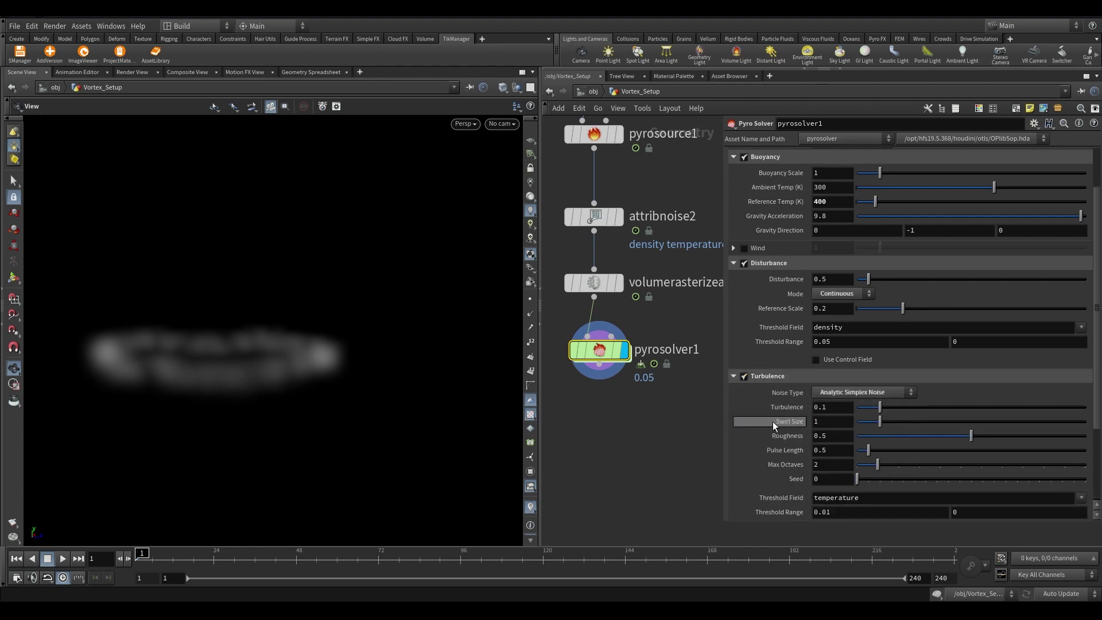
{"action": "left_click", "coordinate": [834, 378]}
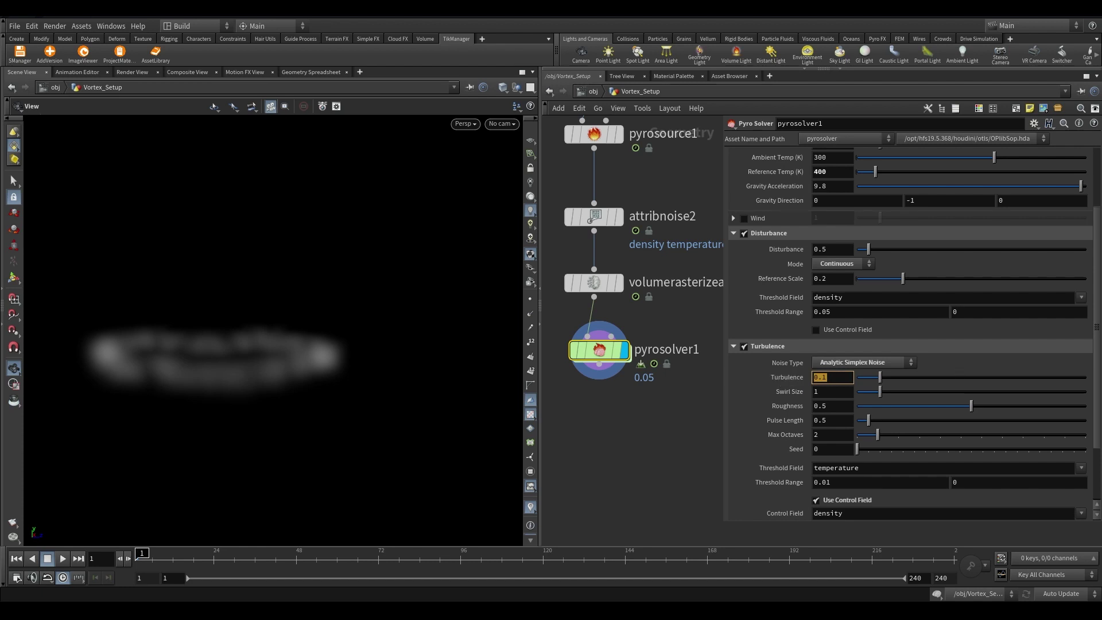
{"action": "left_click", "coordinate": [814, 378]}
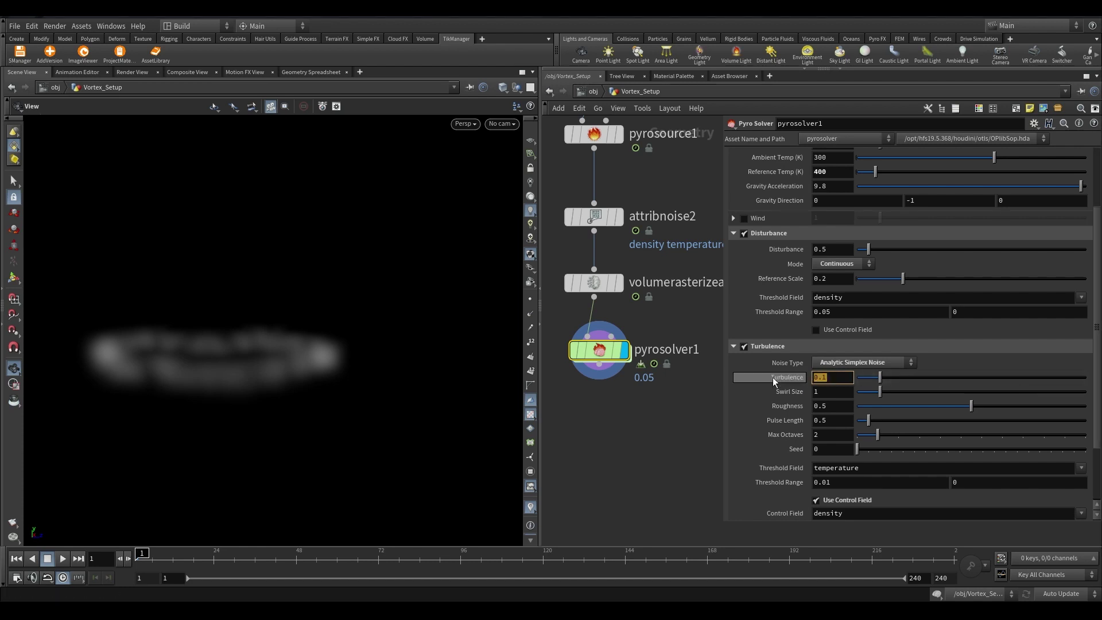
{"action": "left_click", "coordinate": [837, 377]}
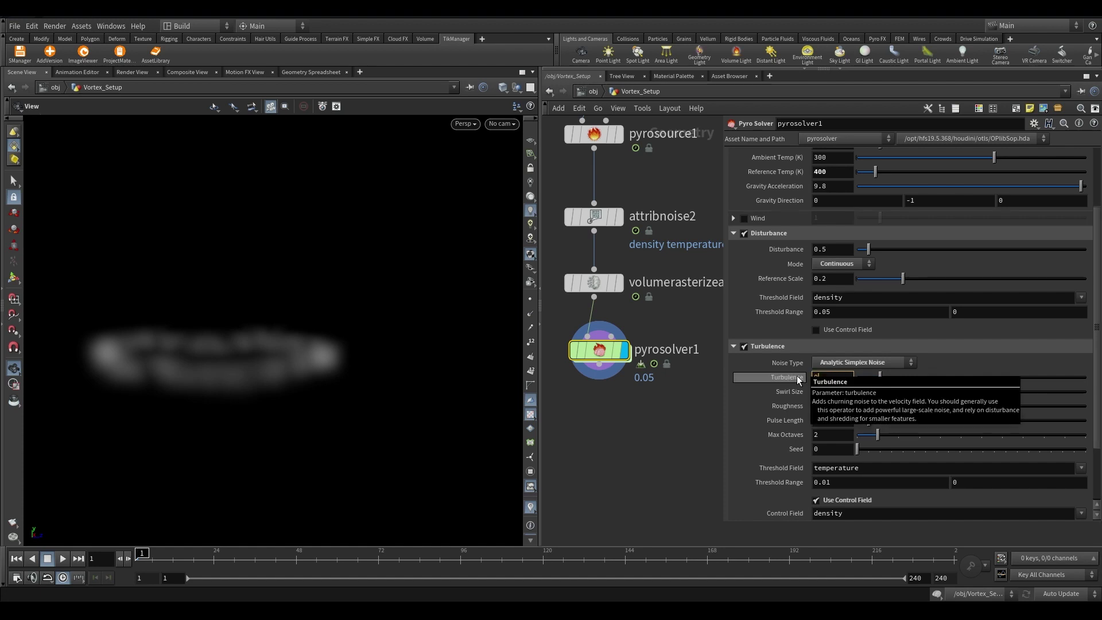
{"action": "key", "text": "Return"}
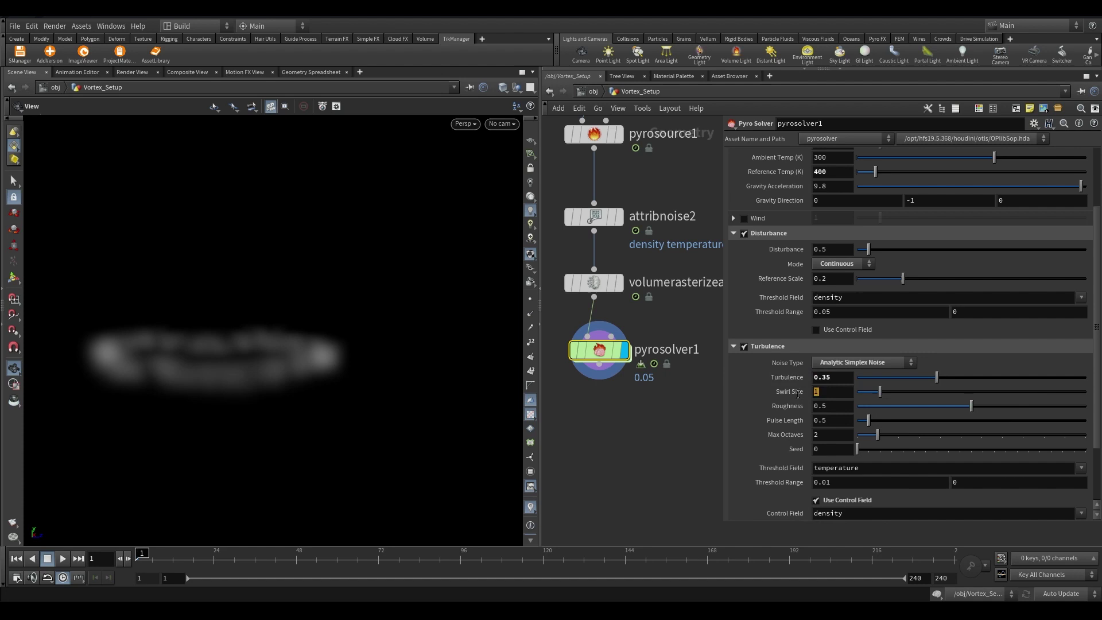
{"action": "type", "text": "0.25"}
{"action": "key", "text": "Return"}
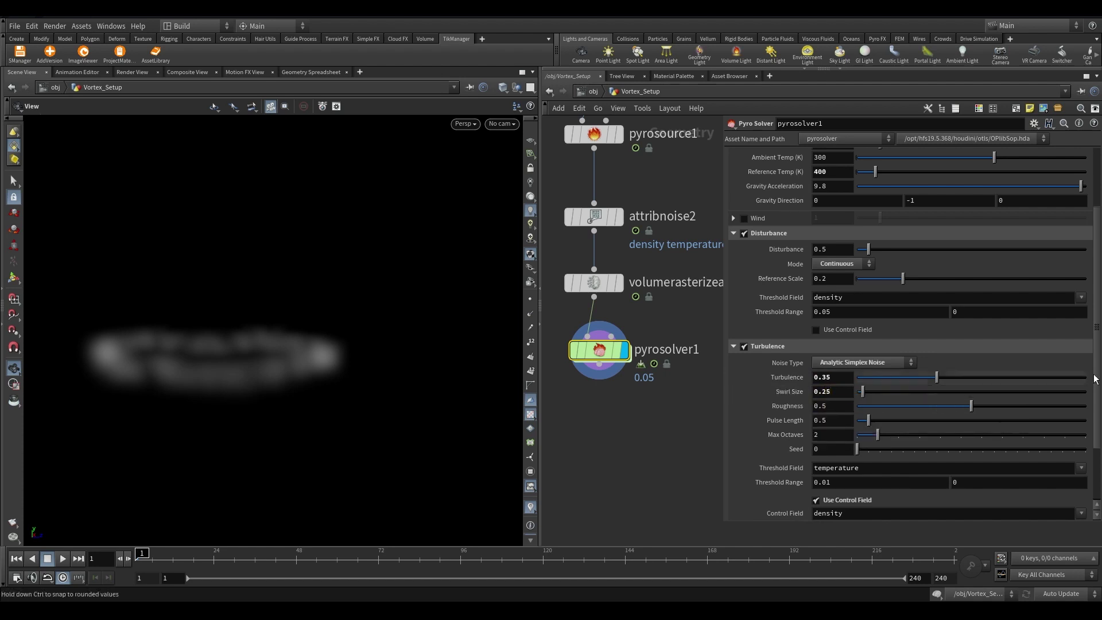
{"action": "scroll", "coordinate": [763, 405], "scroll_direction": "down", "scroll_amount": 3}
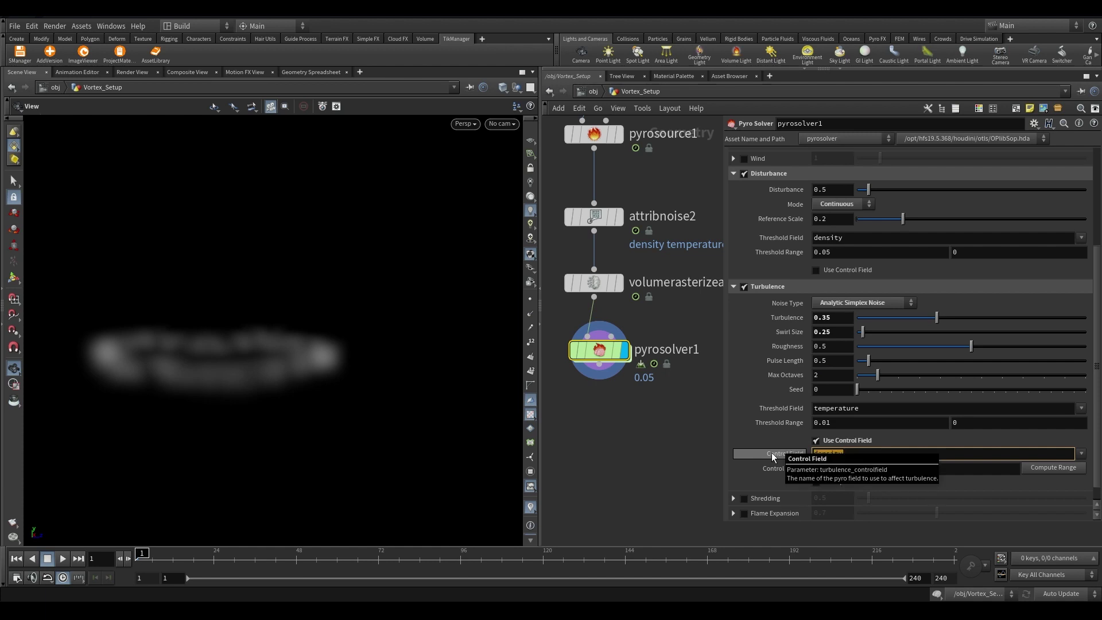
{"action": "type", "text": "speed"}
{"action": "key", "text": "Return"}
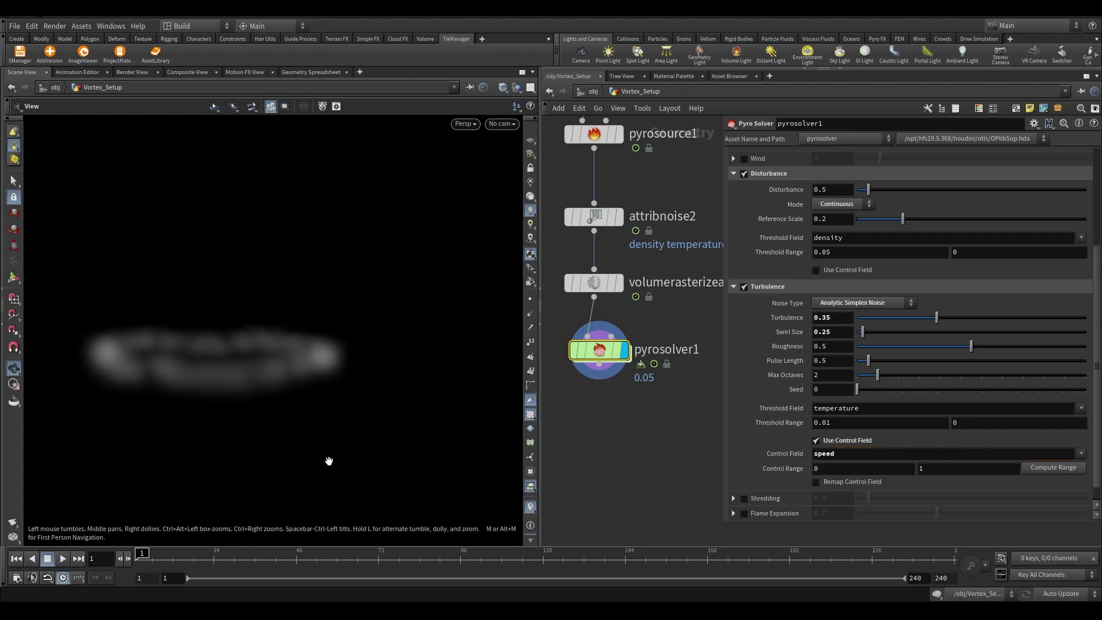
{"action": "left_click", "coordinate": [63, 559]}
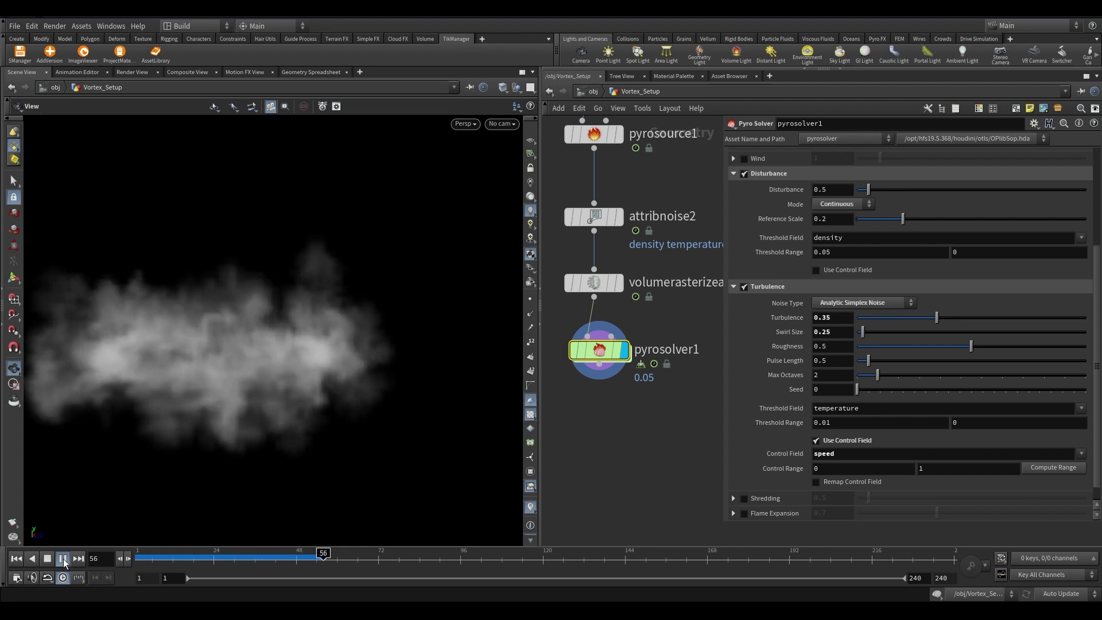
- Preview the turbulent smoke ring, rewind to frame 1, and bring the curve nodes into view
{"action": "left_click_drag", "start_coordinate": [306, 362], "coordinate": [315, 387]}
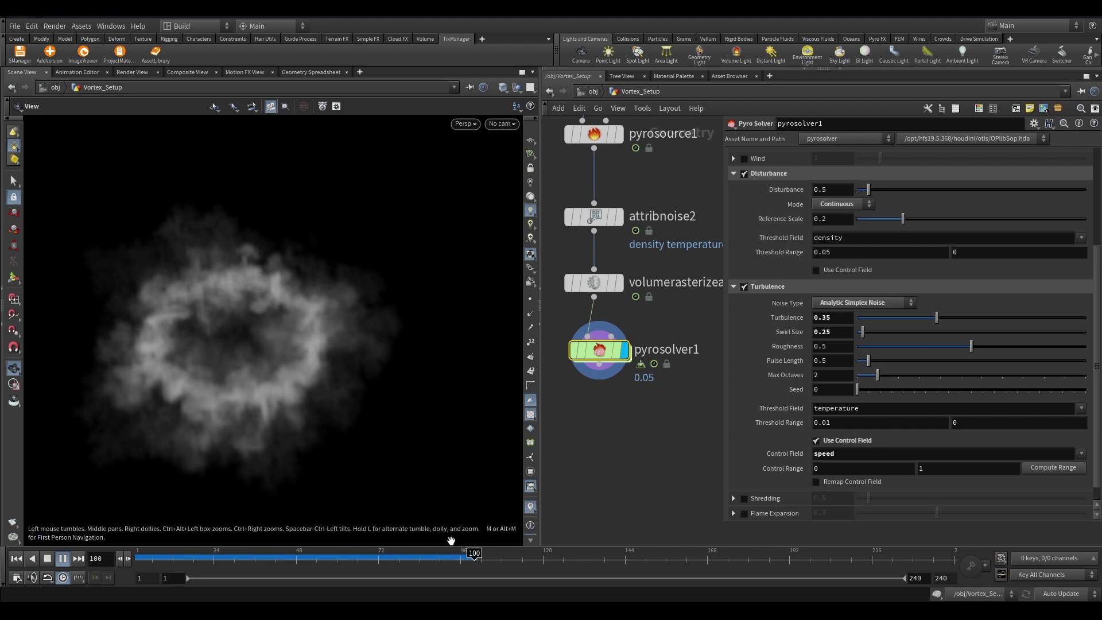
{"action": "key", "text": "Escape"}
{"action": "left_click_drag", "start_coordinate": [451, 554], "coordinate": [138, 555]}
{"action": "left_click", "coordinate": [63, 559]}
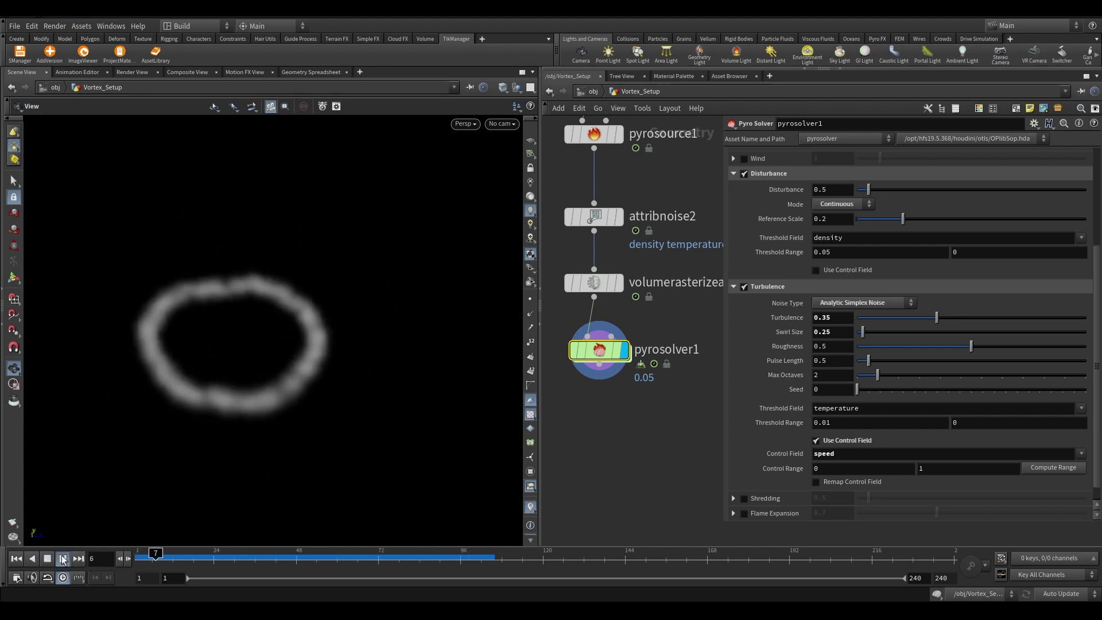
{"action": "left_click", "coordinate": [17, 558]}
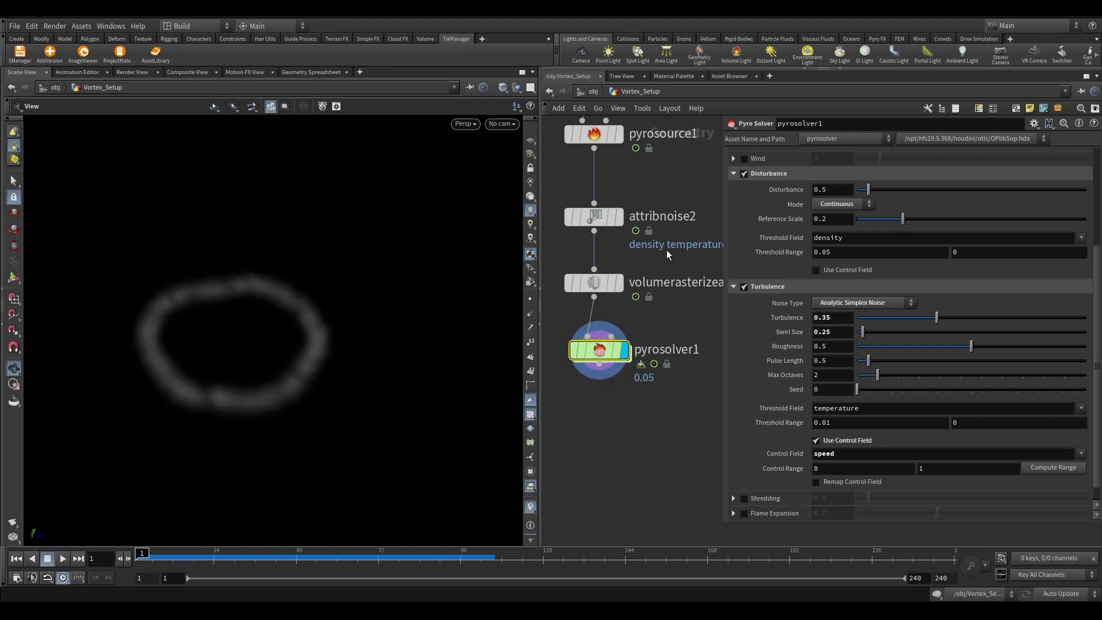
{"action": "middle_click_drag", "start_coordinate": [666, 250], "coordinate": [715, 416]}
{"action": "scroll", "coordinate": [695, 405], "scroll_direction": "down", "scroll_amount": 2}
- Keep the null named CURVE_01 and copy the node
{"action": "key", "text": "Return"}
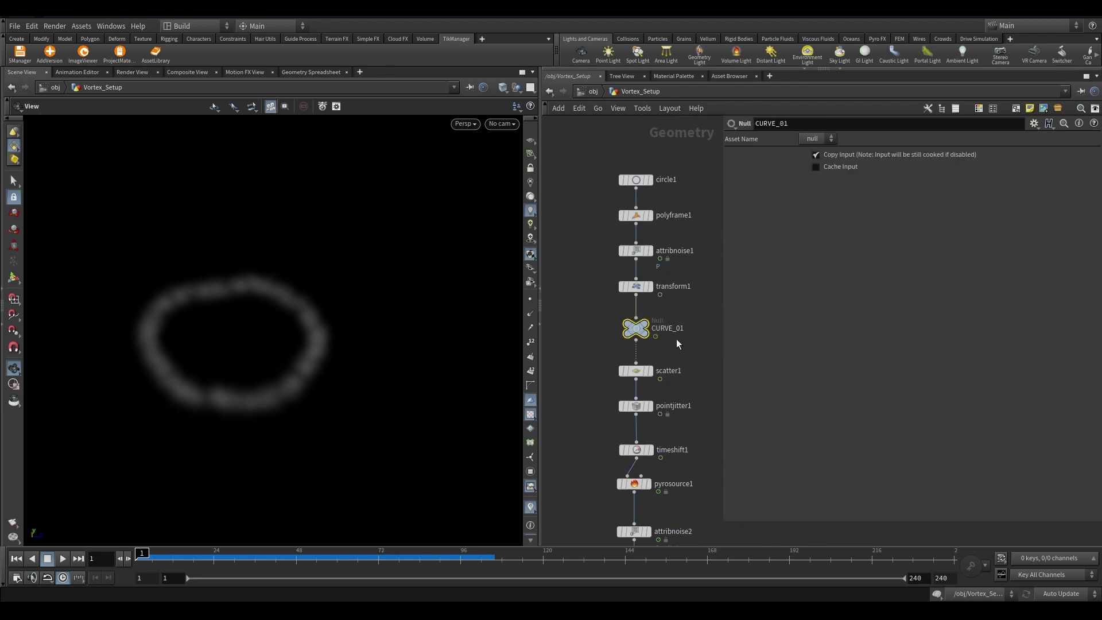
{"action": "key", "text": "ctrl+c"}
{"action": "middle_click_drag", "start_coordinate": [615, 409], "coordinate": [595, 226]}
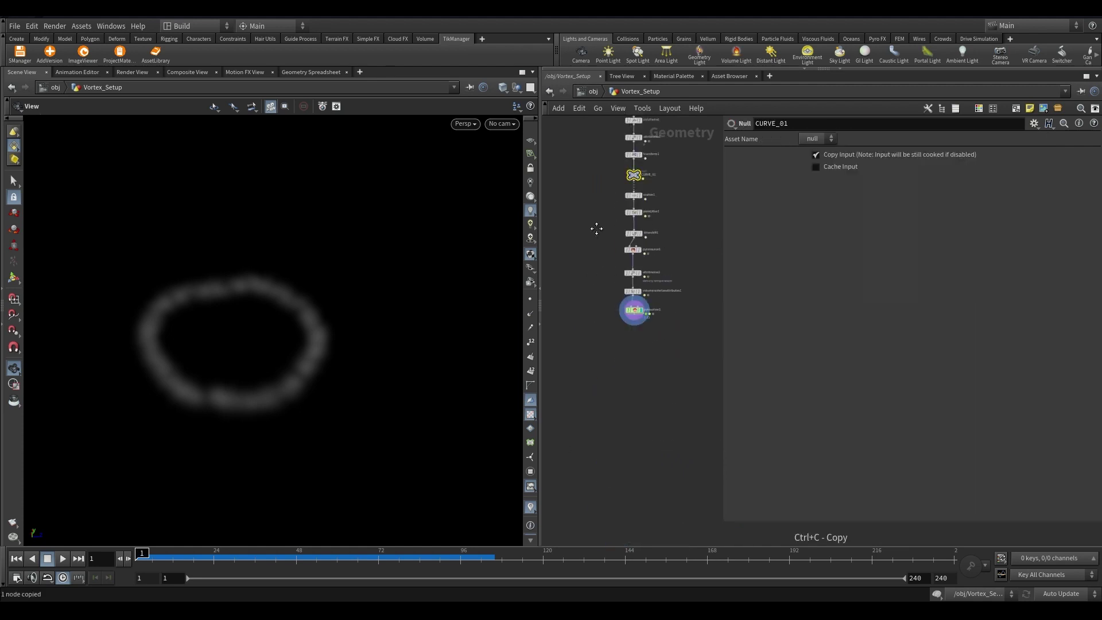
{"action": "scroll", "coordinate": [628, 291], "scroll_direction": "down", "scroll_amount": 1}
- Go inside pyrosolver1 to its FORCES network and start a wire into force_output
{"action": "double_click", "coordinate": [619, 283]}
{"action": "double_click", "coordinate": [609, 281]}
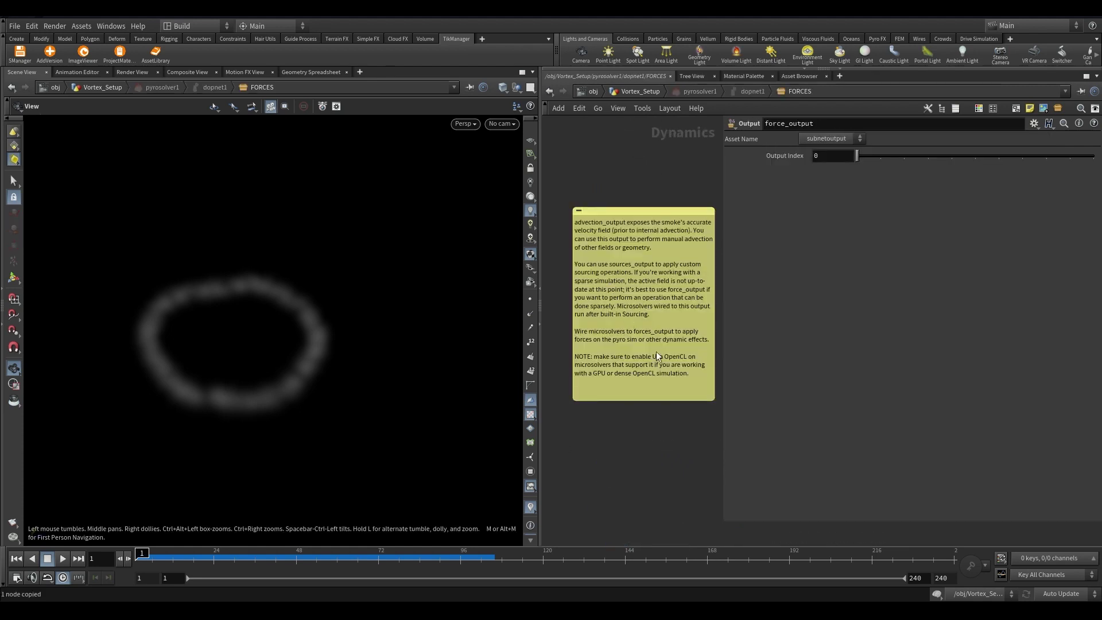
{"action": "scroll", "coordinate": [656, 352], "scroll_direction": "down", "scroll_amount": 1}
{"action": "scroll", "coordinate": [660, 404], "scroll_direction": "up", "scroll_amount": 2}
{"action": "left_click", "coordinate": [817, 454]}
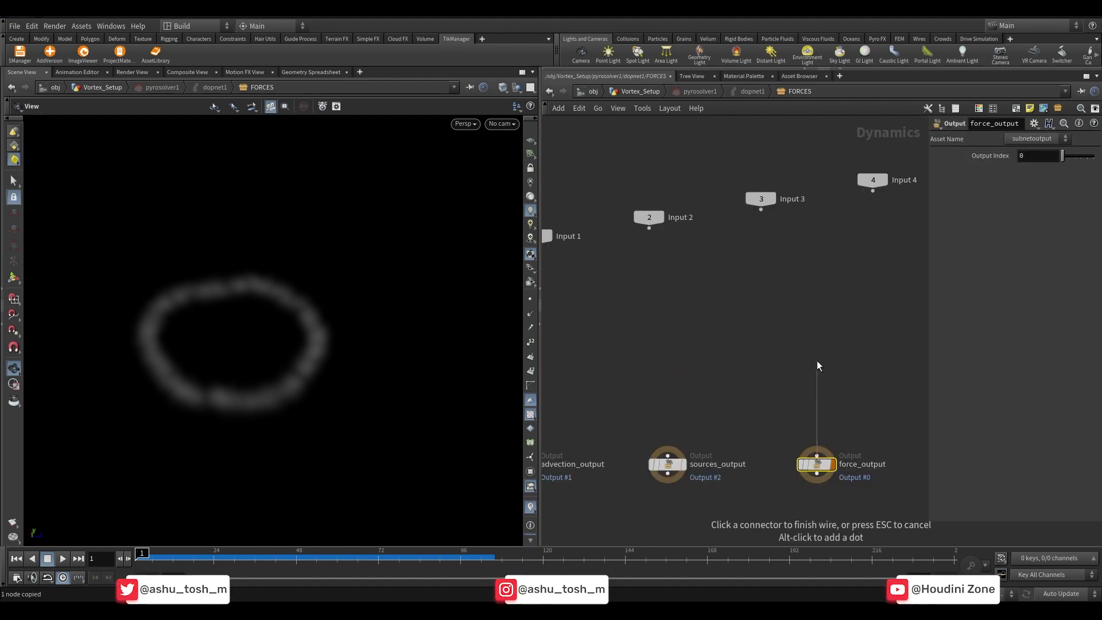
- Add a Gas Curve Force into force_output with Geometry Source /obj/Vortex_Setup/CURVE_01
{"action": "key", "text": "Tab"}
{"action": "type", "text": "gas"}
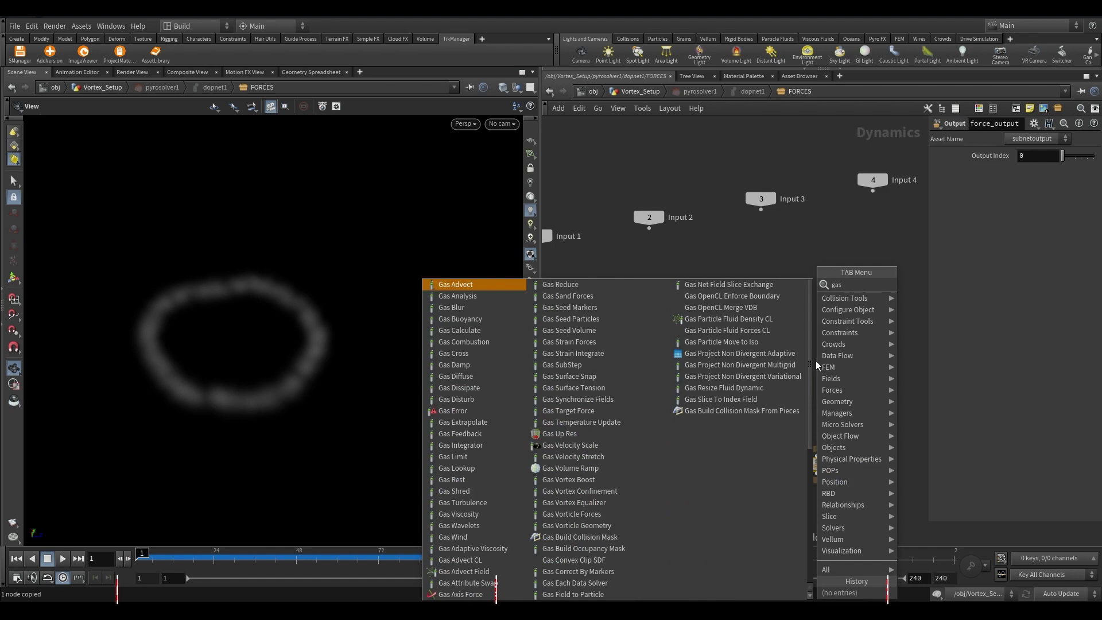
{"action": "key", "text": "Escape"}
{"action": "left_click", "coordinate": [817, 362]}
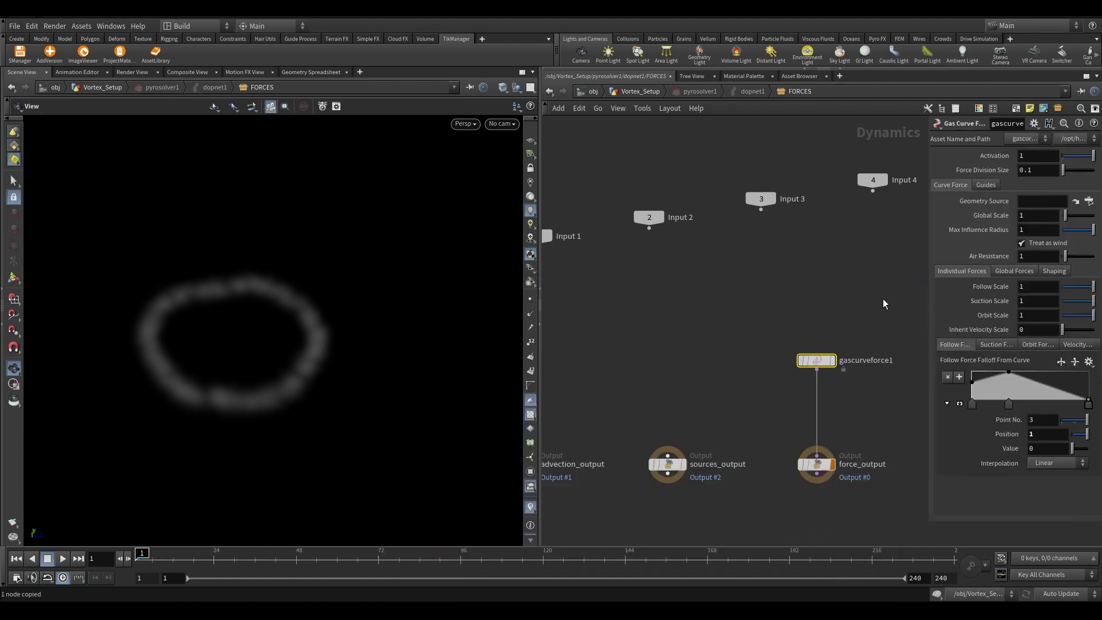
{"action": "left_click_drag", "start_coordinate": [931, 289], "coordinate": [725, 287]}
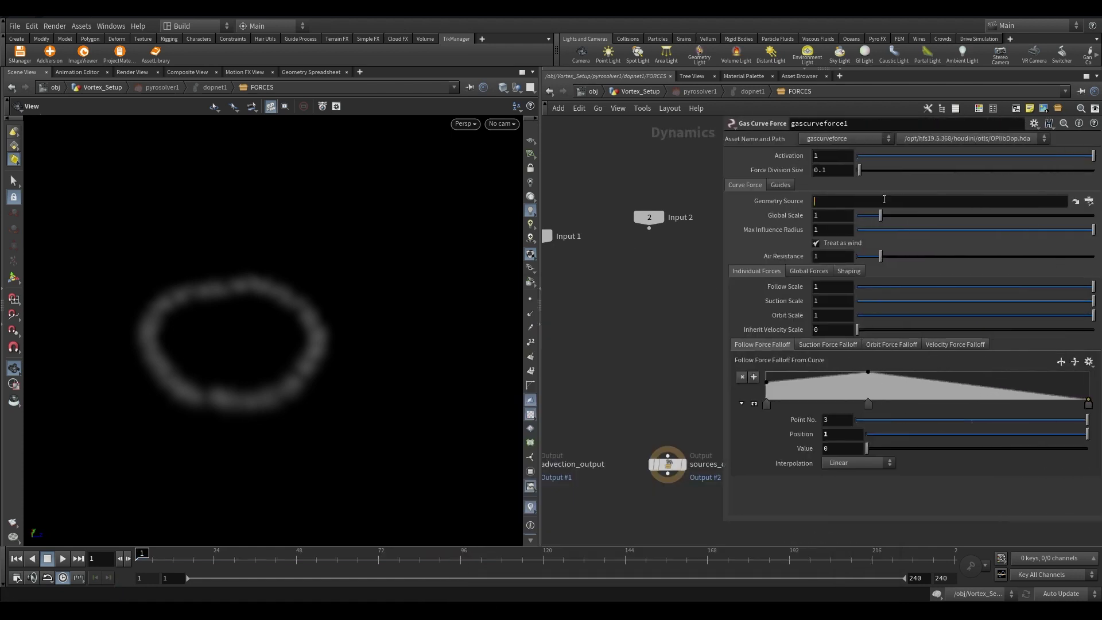
{"action": "key", "text": "ctrl+v"}
{"action": "key", "text": "Return"}
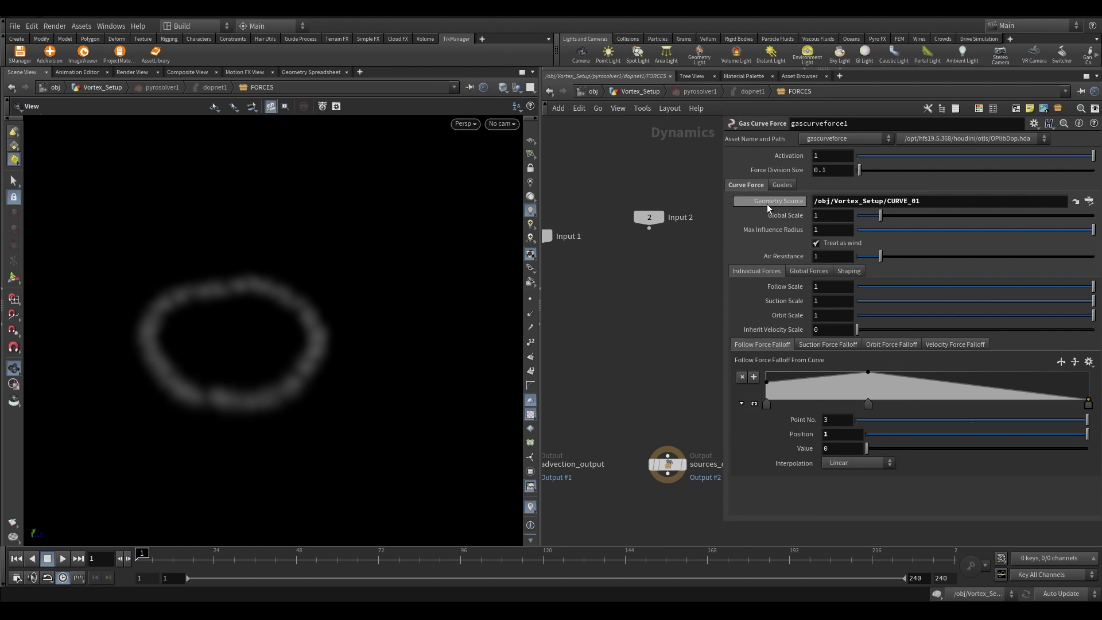
{"action": "left_click", "coordinate": [771, 222]}
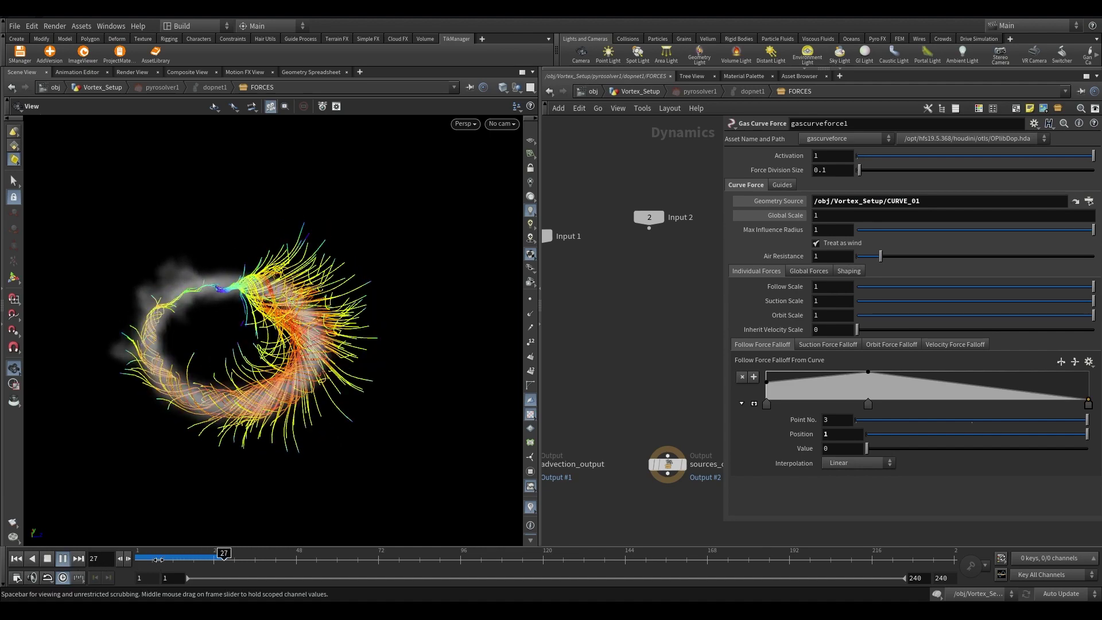
- Uncheck gascurveforce1's Show Guide Geometry so only the smoke ring shows, then advance to frame 29
{"action": "left_click", "coordinate": [134, 560]}
{"action": "left_click_drag", "start_coordinate": [134, 559], "coordinate": [159, 560]}
{"action": "left_click_drag", "start_coordinate": [181, 491], "coordinate": [305, 352]}
{"action": "middle_click_drag", "start_coordinate": [305, 353], "coordinate": [491, 321]}
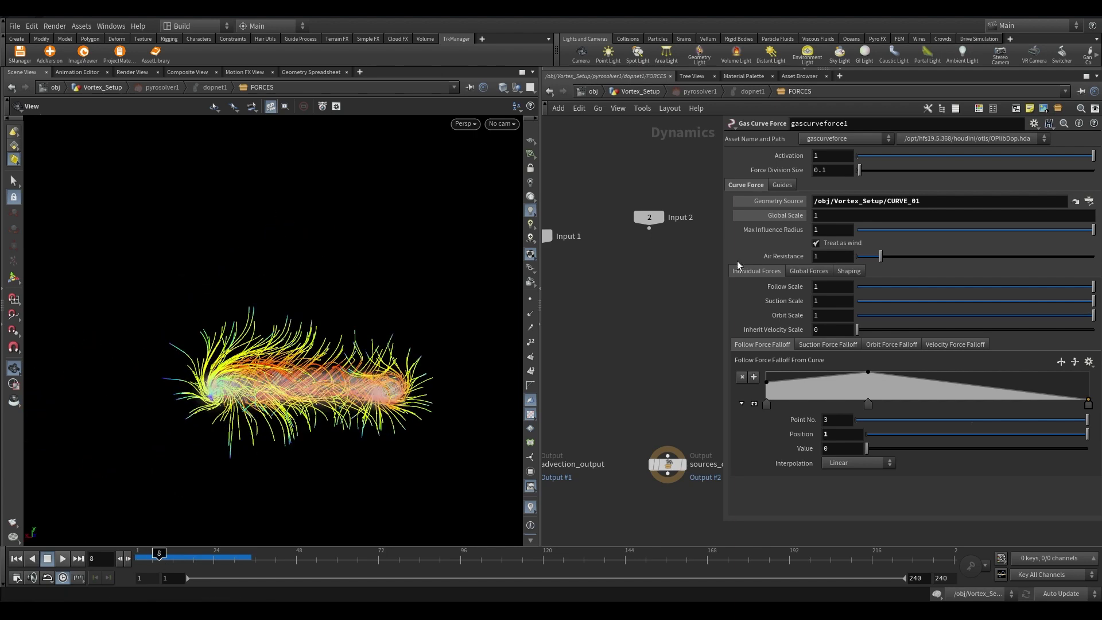
{"action": "left_click", "coordinate": [790, 183]}
{"action": "left_click", "coordinate": [816, 199]}
{"action": "left_click_drag", "start_coordinate": [320, 382], "coordinate": [337, 457]}
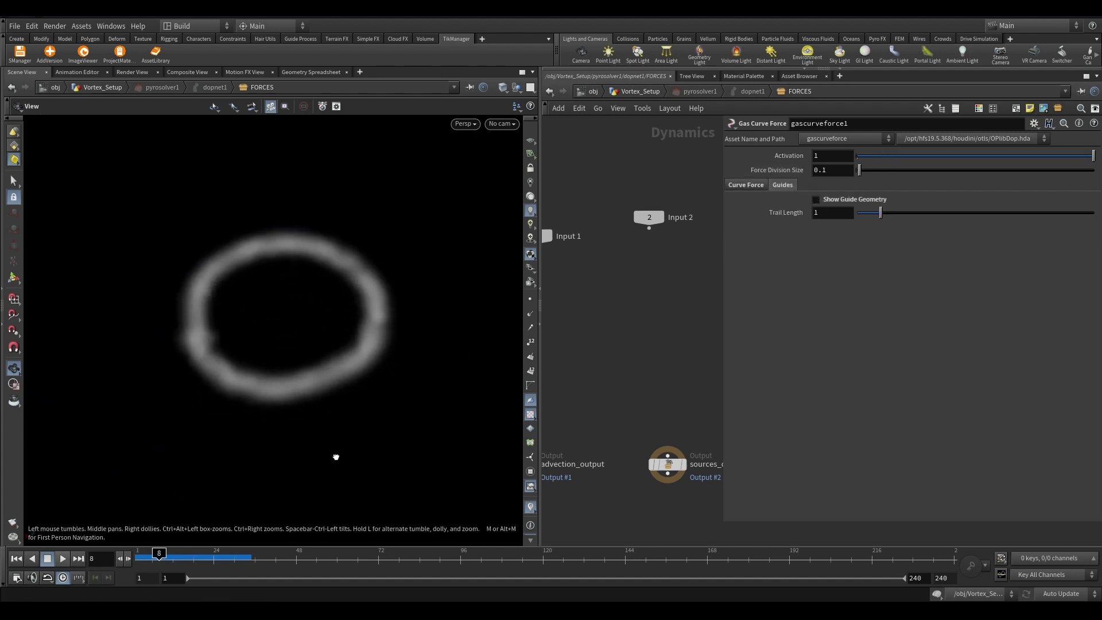
{"action": "mouse_move", "coordinate": [220, 556]}
{"action": "left_mouse_down"}
{"action": "mouse_move", "coordinate": [231, 558]}
{"action": "mouse_move", "coordinate": [200, 558]}
{"action": "left_mouse_up"}
- Set gascurveforce1's Global Scale to -1 and replay the ring simulation
{"action": "key", "text": "h"}
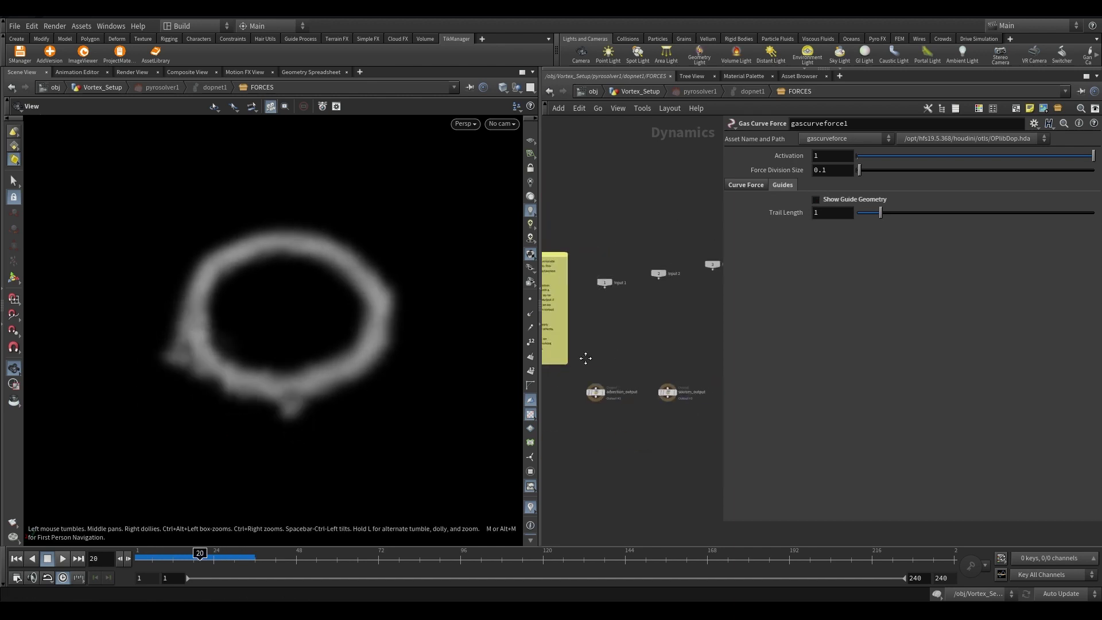
{"action": "left_click", "coordinate": [747, 185]}
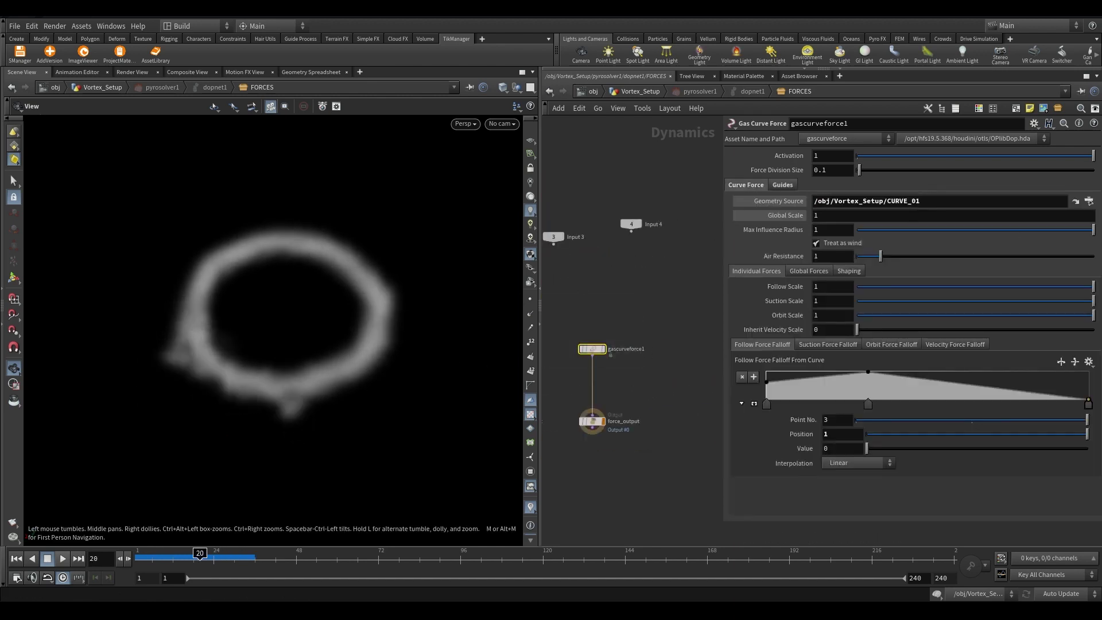
{"action": "type", "text": "-1"}
{"action": "key", "text": "Return"}
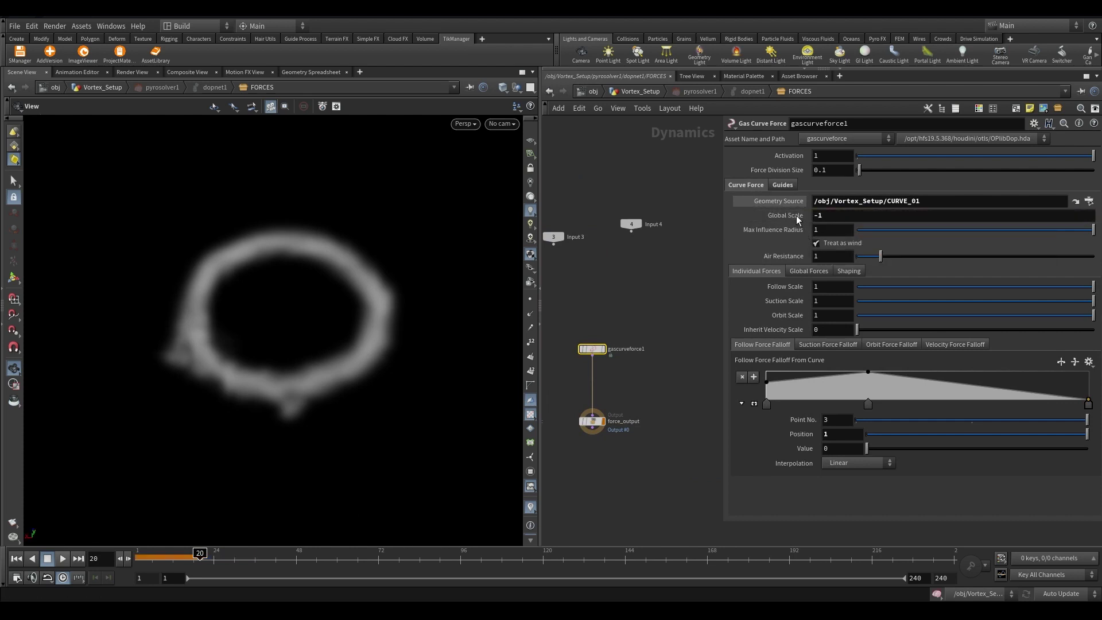
{"action": "scroll", "coordinate": [661, 368], "scroll_direction": "up", "scroll_amount": 3}
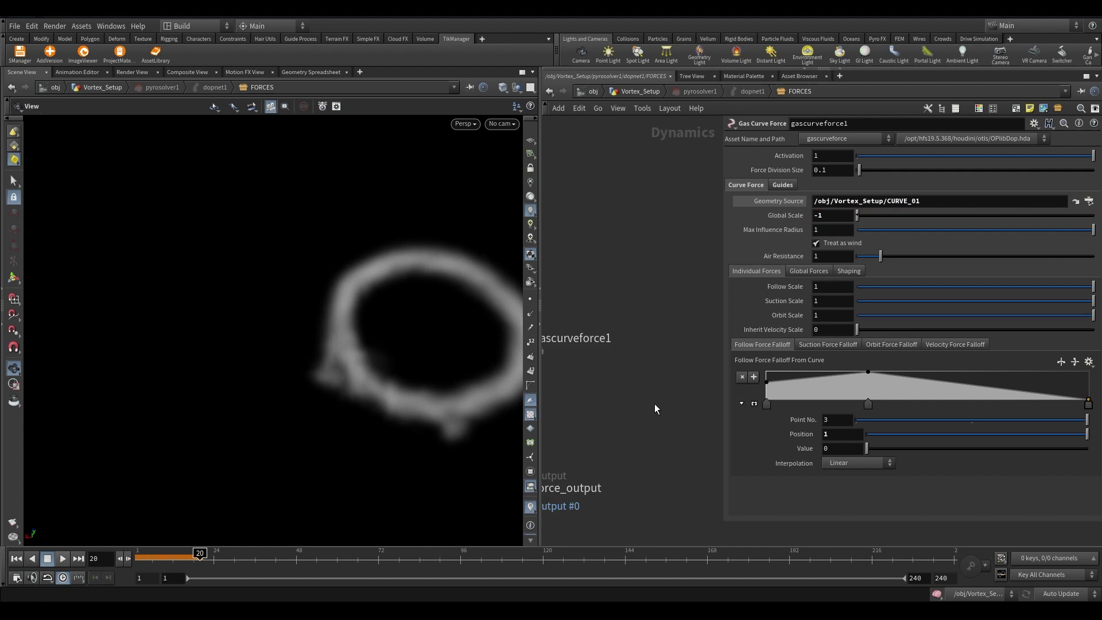
{"action": "left_click", "coordinate": [66, 563]}
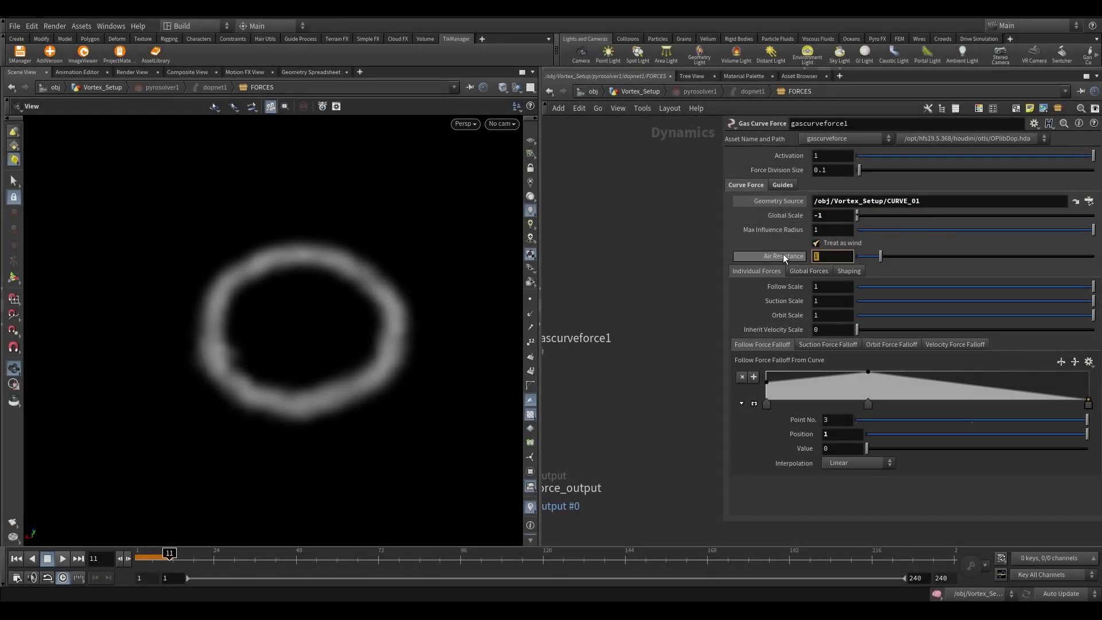
- Set the curve force's air resistance to 0.5 and zero its suction and orbit scales
{"action": "type", "text": "0.5"}
{"action": "key", "text": "Return"}
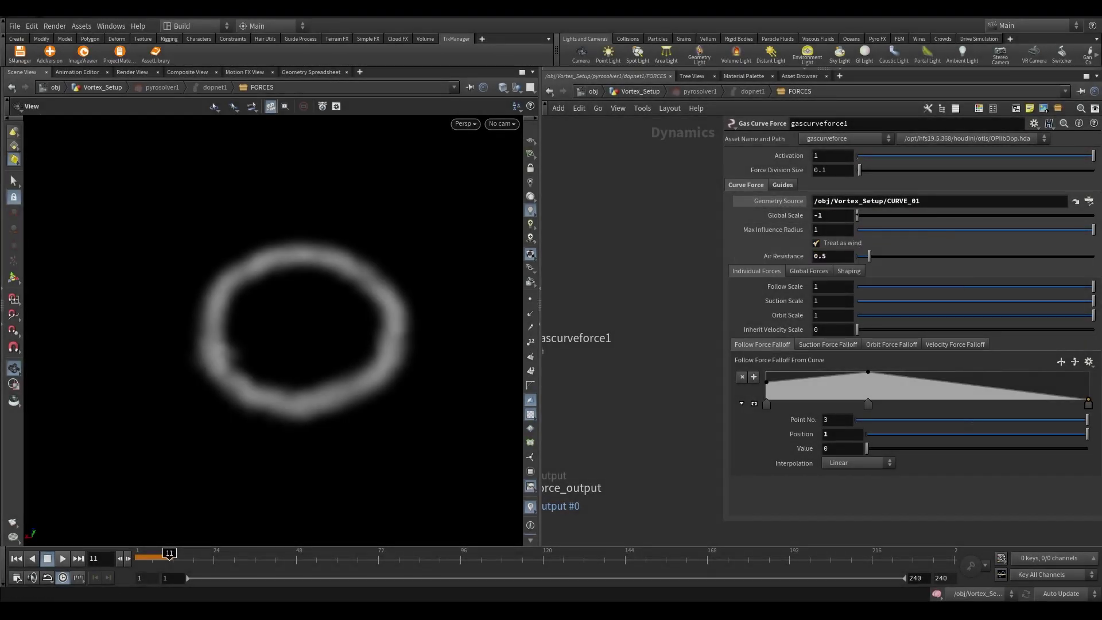
{"action": "left_click", "coordinate": [857, 301]}
{"action": "left_click_drag", "start_coordinate": [898, 313], "coordinate": [825, 315]}
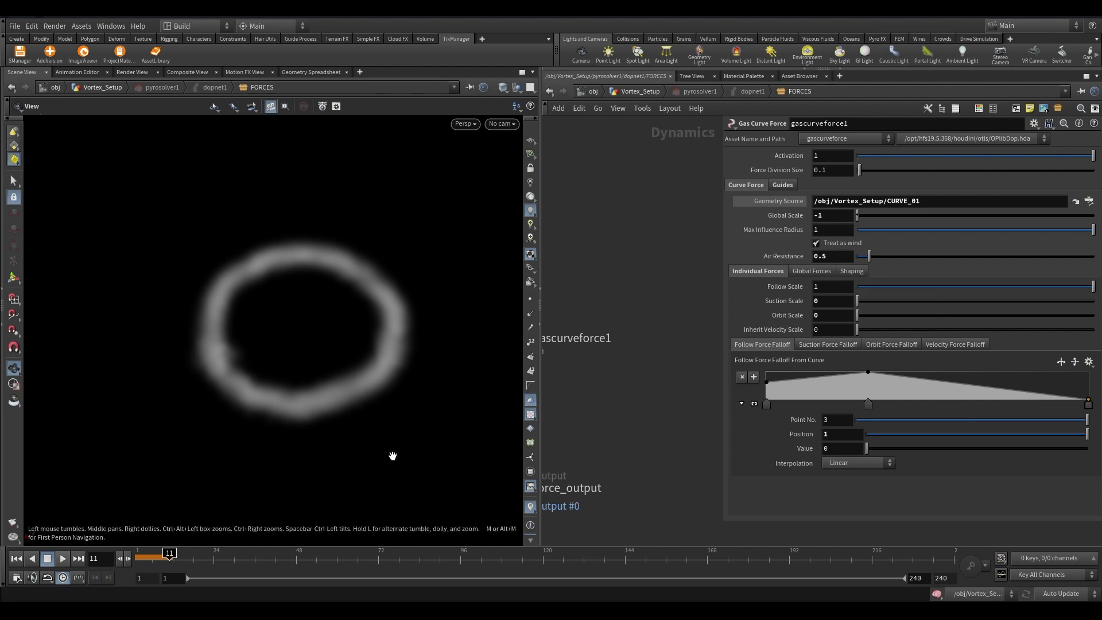
- Replay the simulation and pause on frame 59 to inspect the ring edge-on
{"action": "left_click", "coordinate": [67, 557]}
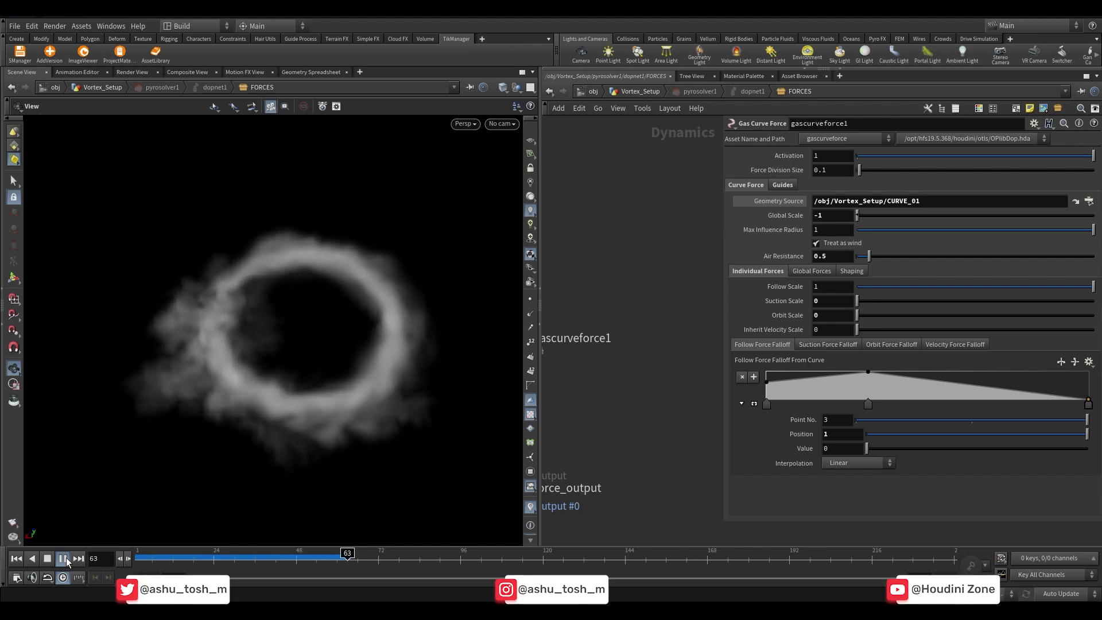
{"action": "left_click_drag", "start_coordinate": [290, 374], "coordinate": [325, 426]}
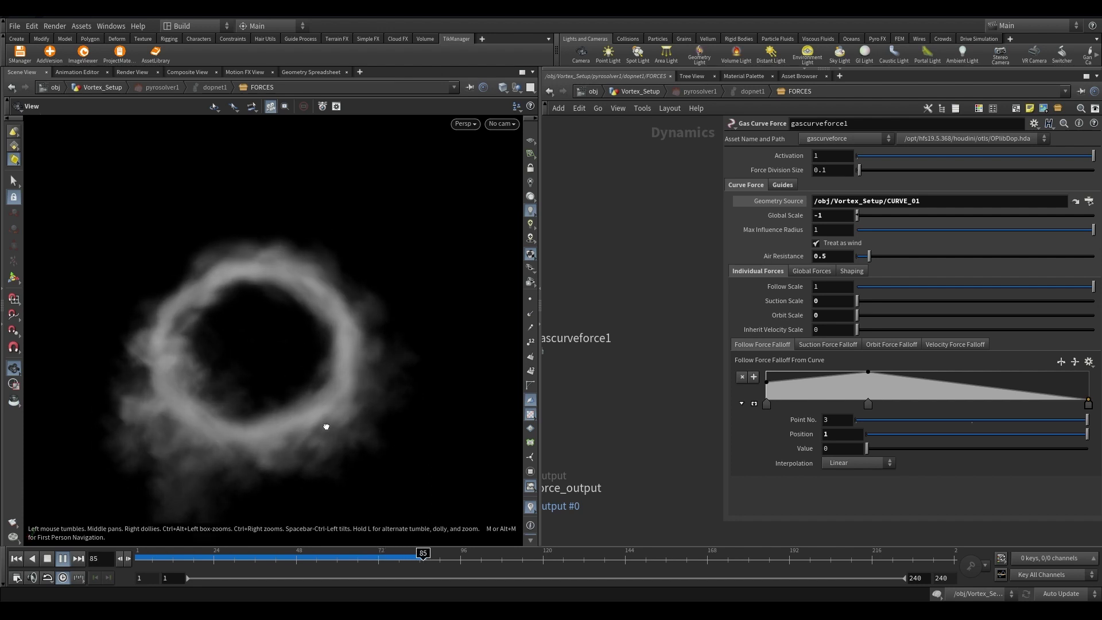
{"action": "left_click", "coordinate": [334, 558]}
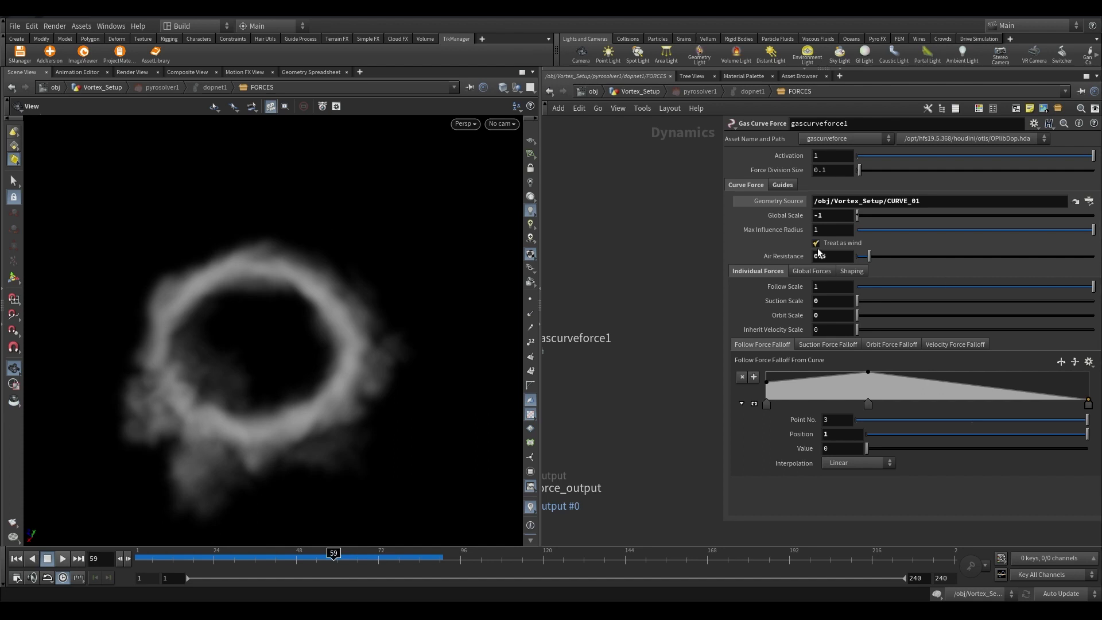
- Flatten the Scale Radius Along Length ramp to full value, then replay from frame 1
{"action": "left_click", "coordinate": [853, 273]}
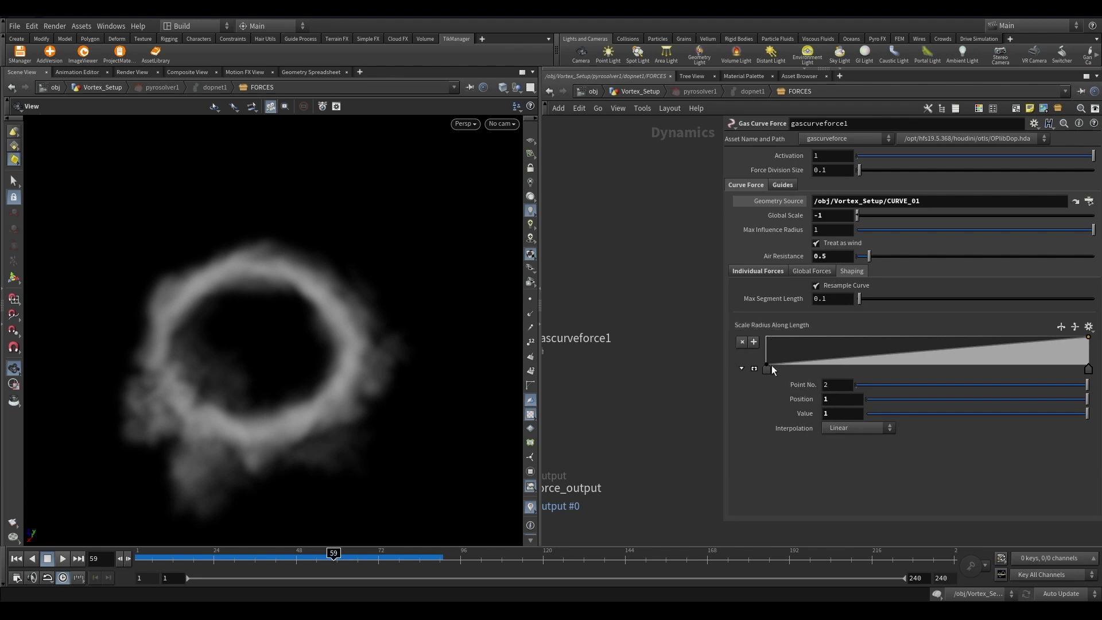
{"action": "left_click_drag", "start_coordinate": [772, 365], "coordinate": [726, 364]}
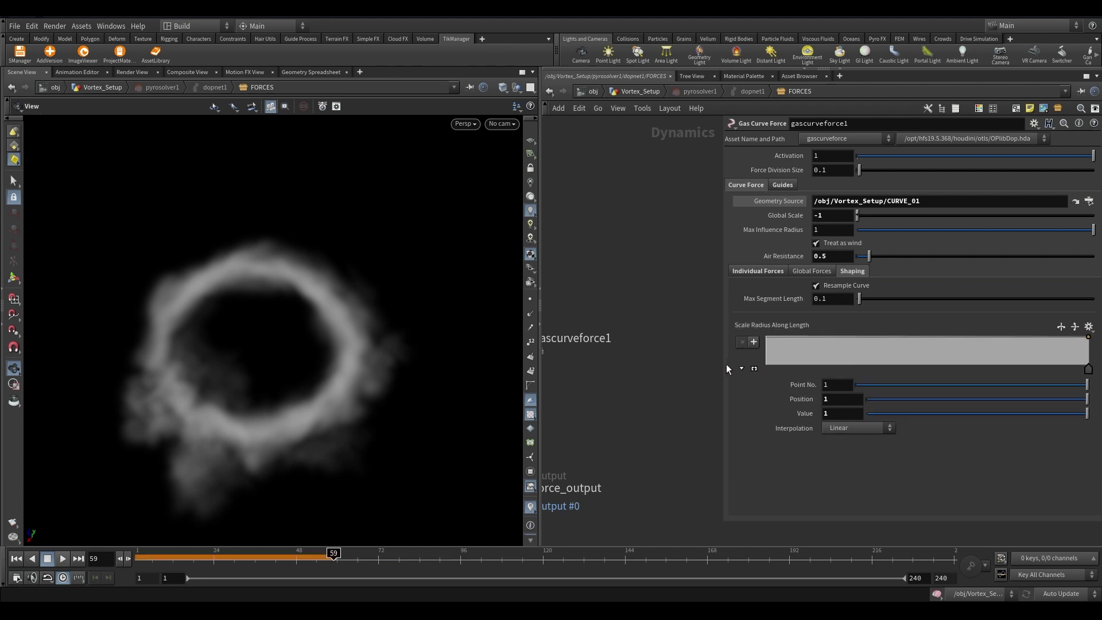
{"action": "left_click", "coordinate": [17, 559]}
{"action": "left_click", "coordinate": [62, 559]}
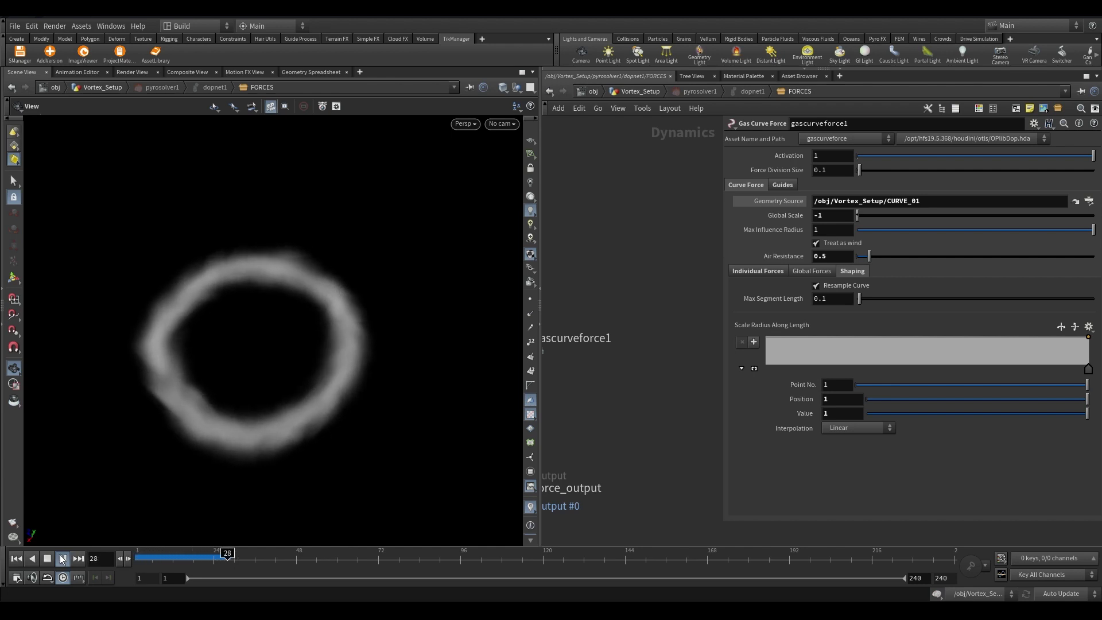
{"action": "left_click_drag", "start_coordinate": [216, 423], "coordinate": [242, 429]}
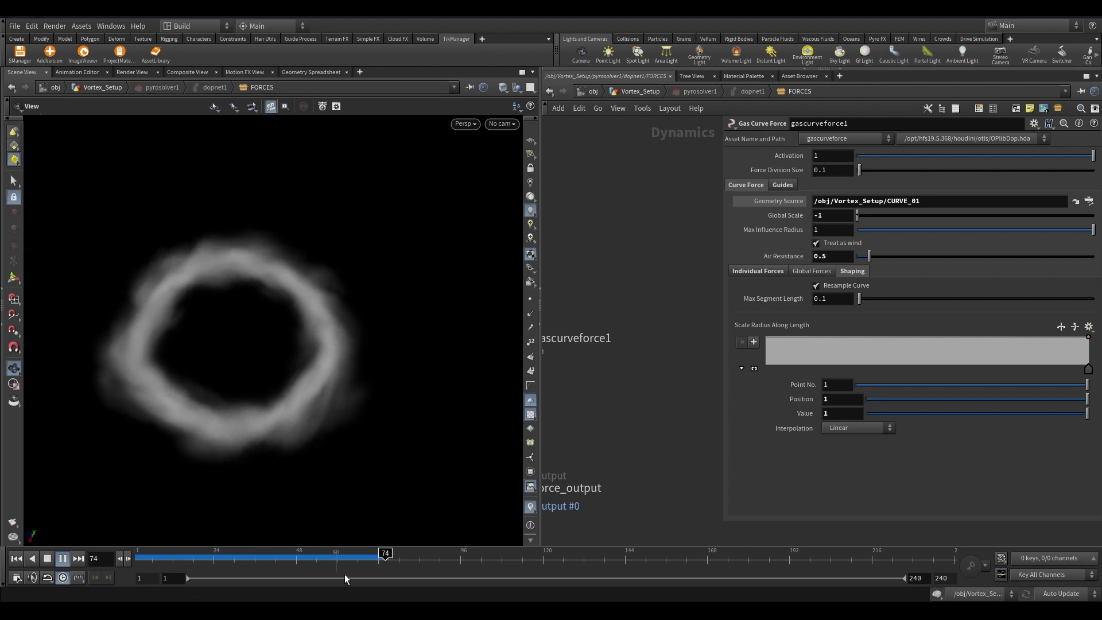
{"action": "left_click_drag", "start_coordinate": [344, 563], "coordinate": [17, 563]}
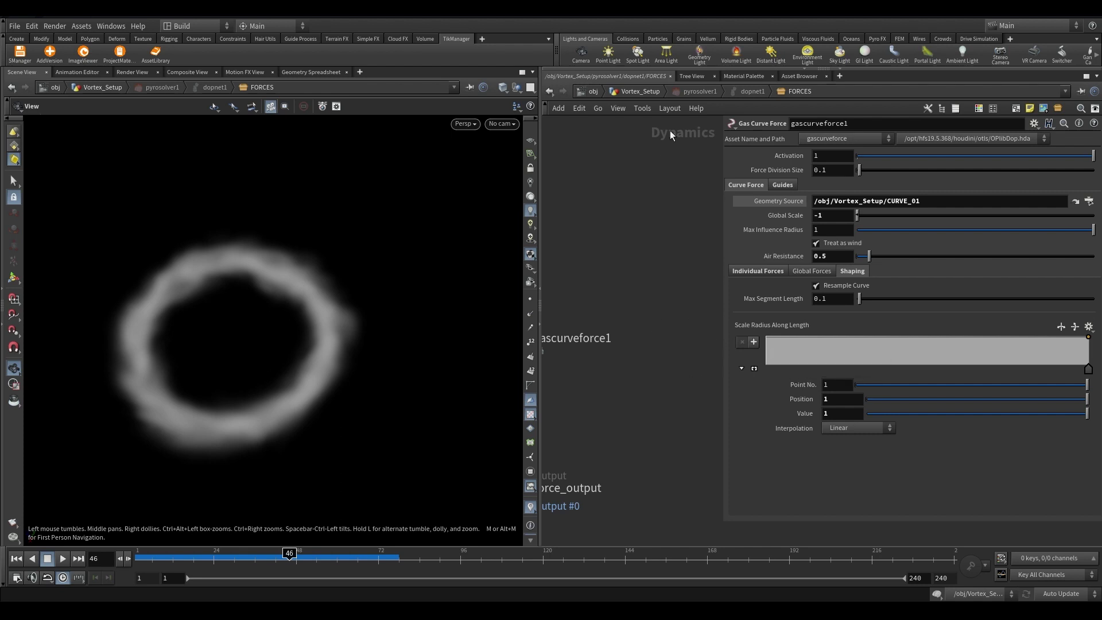
- Return to Vortex_Setup and set pyrosolver1's Voxel Size to 0.01
{"action": "left_click", "coordinate": [684, 93]}
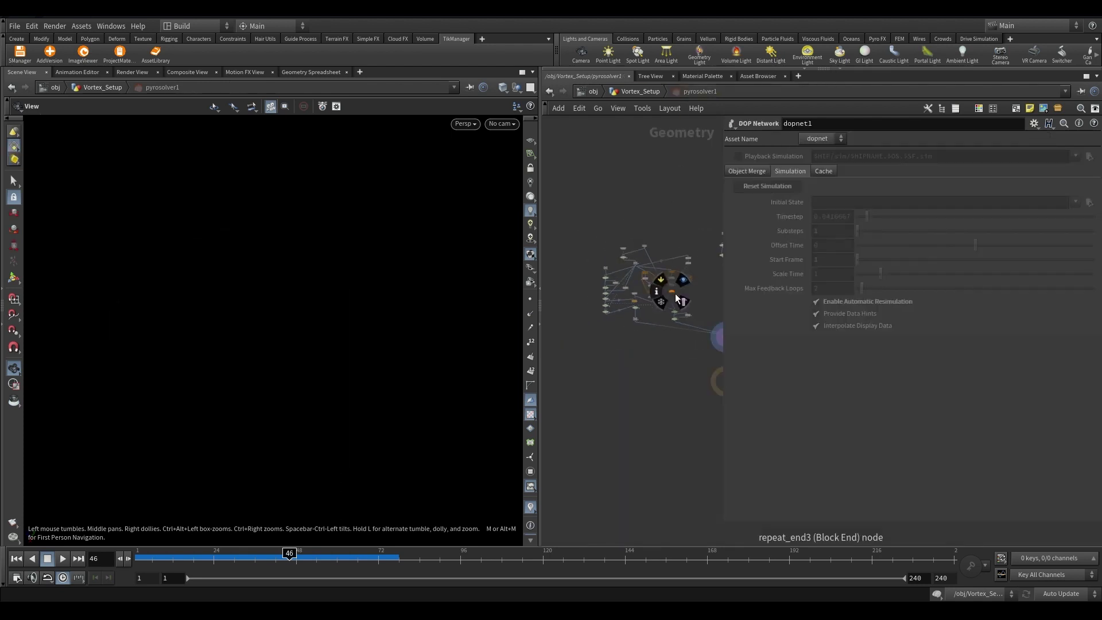
{"action": "left_click", "coordinate": [630, 90]}
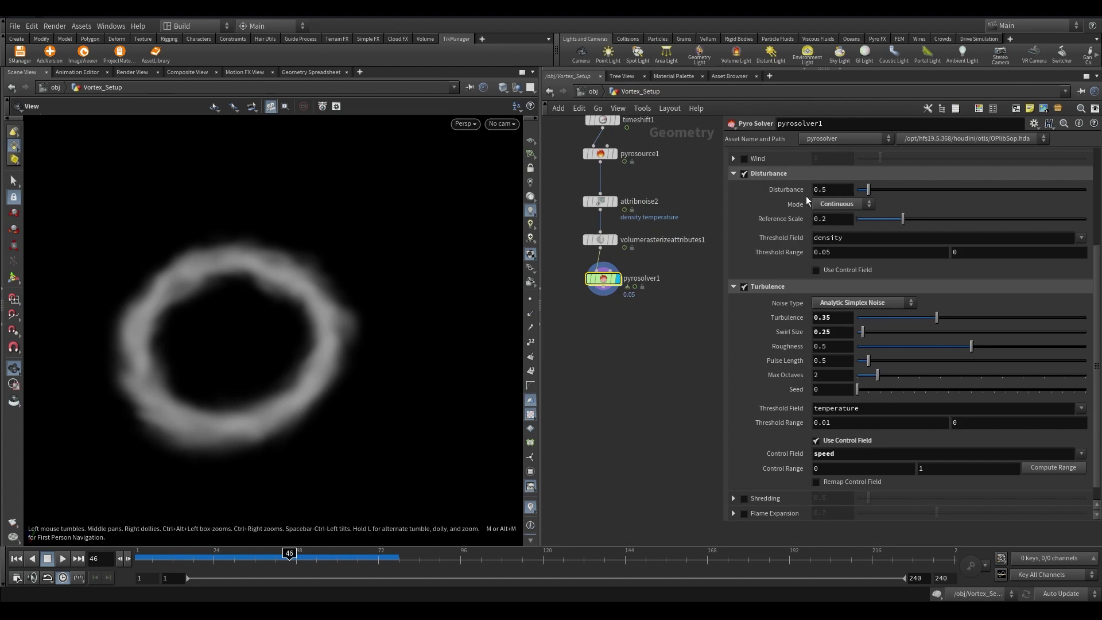
{"action": "scroll", "coordinate": [807, 196], "scroll_direction": "up", "scroll_amount": 5}
{"action": "left_click", "coordinate": [737, 185]}
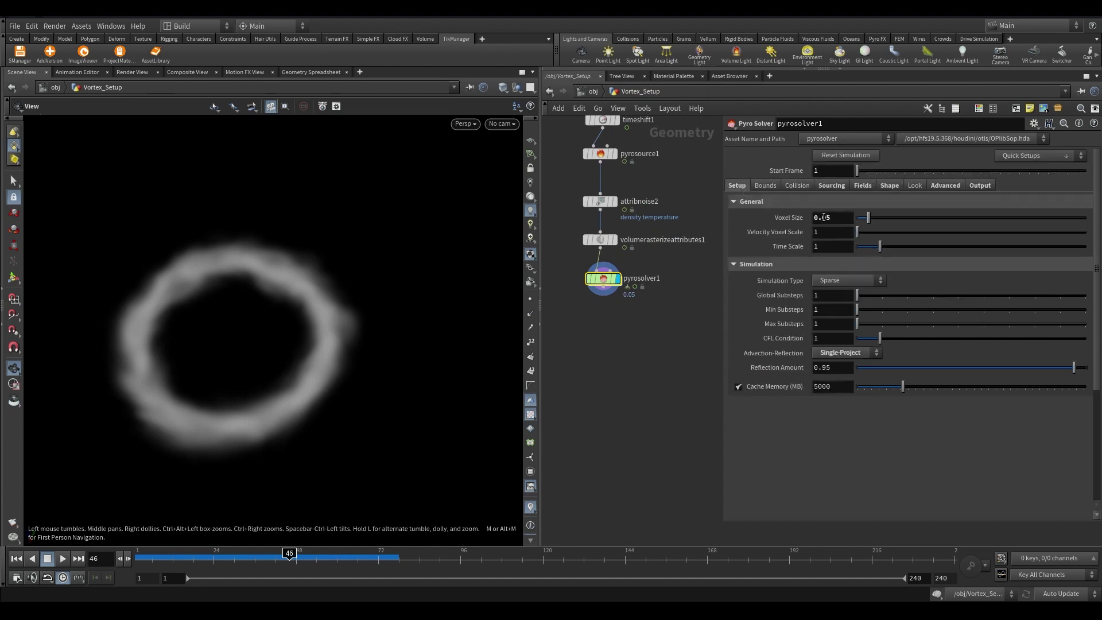
{"action": "key", "text": "Return"}
- Replay the refined simulation from frame 1 and inspect the ring close up and top-down
{"action": "left_click", "coordinate": [16, 558]}
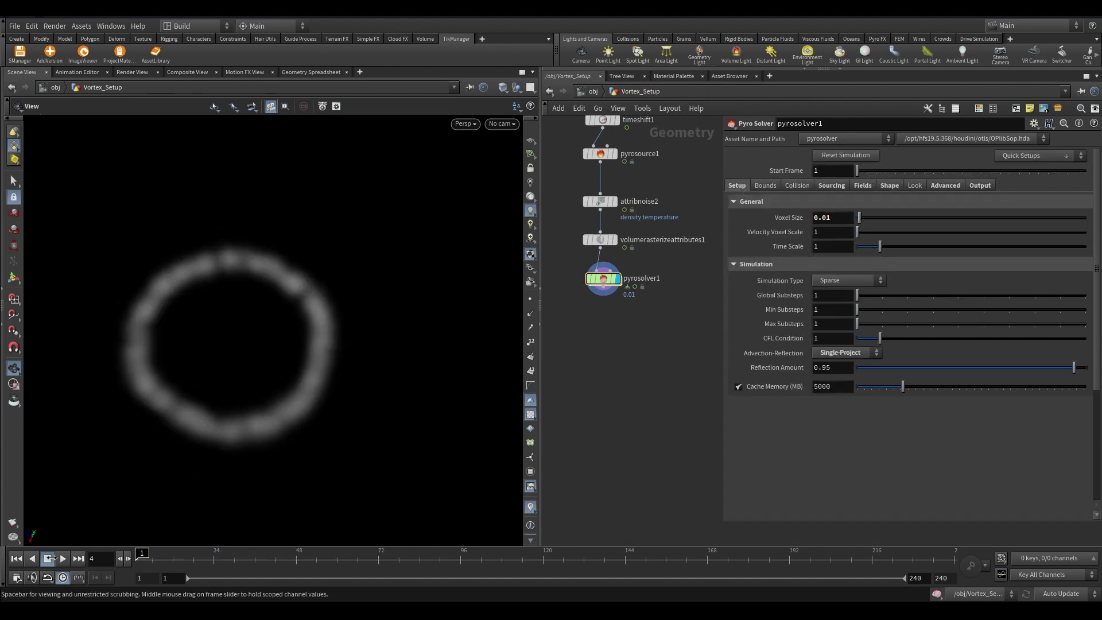
{"action": "left_click", "coordinate": [63, 558]}
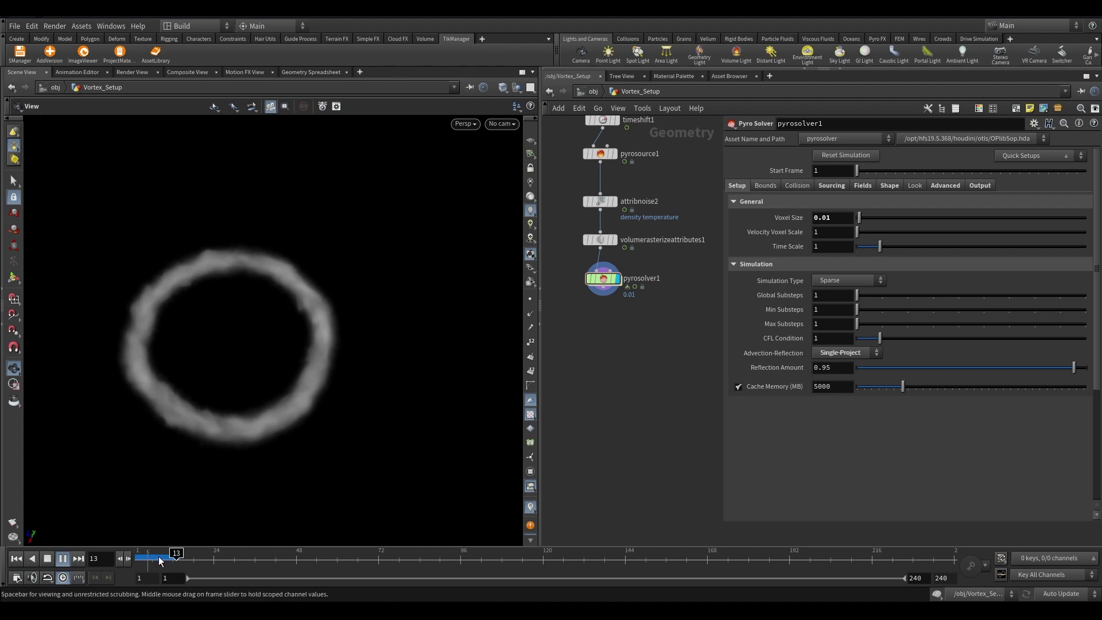
{"action": "left_click", "coordinate": [158, 558]}
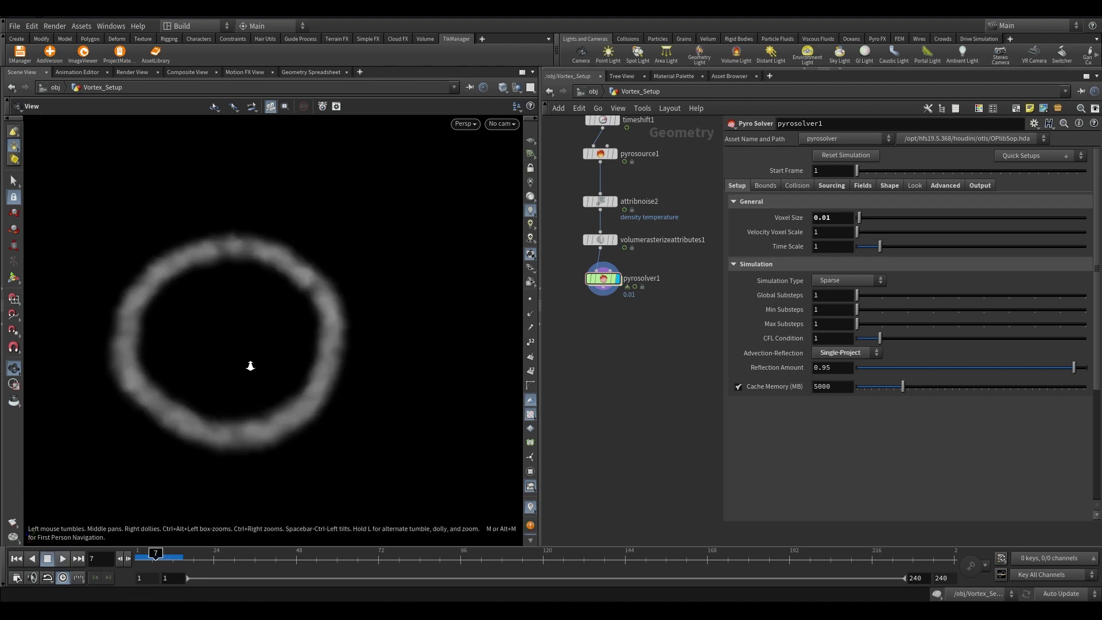
{"action": "right_click_drag", "start_coordinate": [248, 364], "coordinate": [347, 342]}
{"action": "left_click_drag", "start_coordinate": [347, 342], "coordinate": [381, 308]}
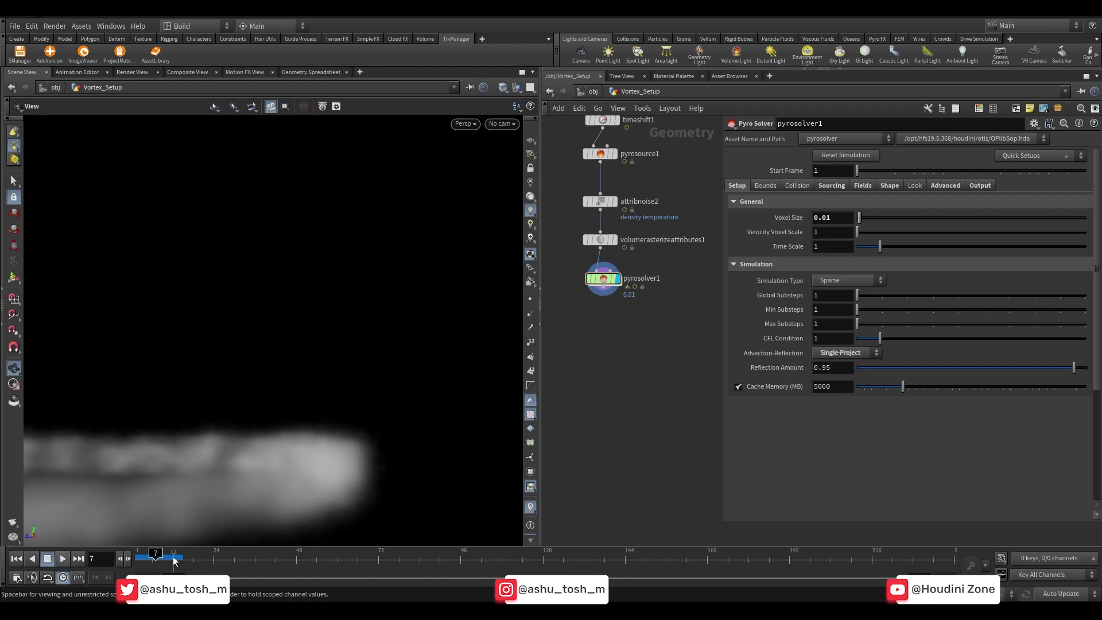
{"action": "left_click_drag", "start_coordinate": [160, 558], "coordinate": [138, 558]}
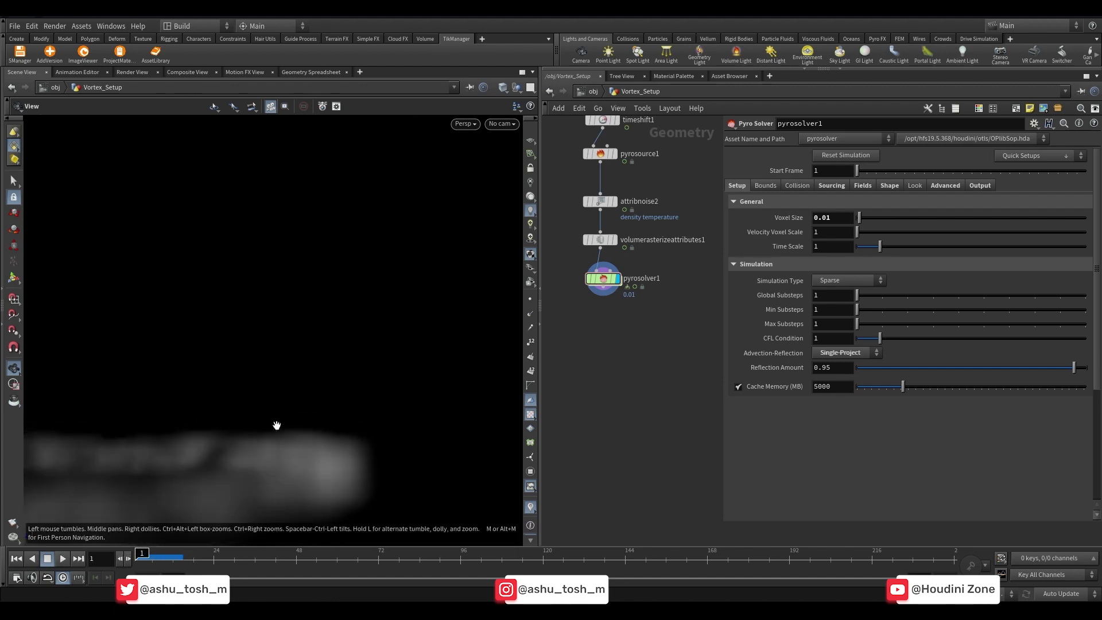
{"action": "left_click_drag", "start_coordinate": [312, 511], "coordinate": [318, 468]}
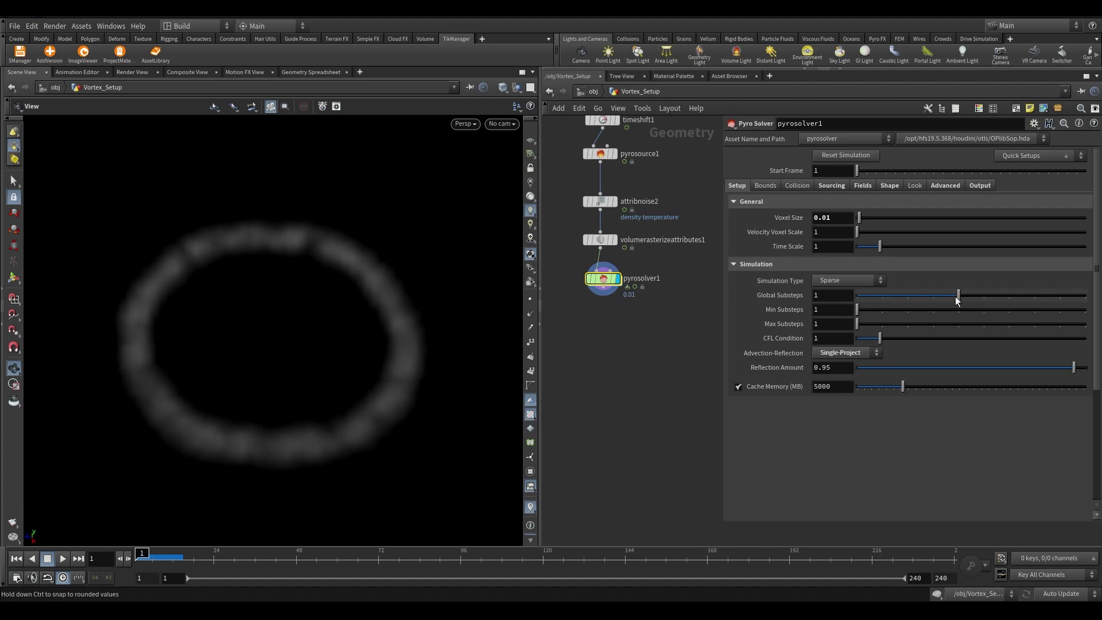
- Raise Global Substeps to 5 and check pyrosolver1's volume sizes and cook info
{"action": "left_click_drag", "start_coordinate": [957, 300], "coordinate": [958, 299]}
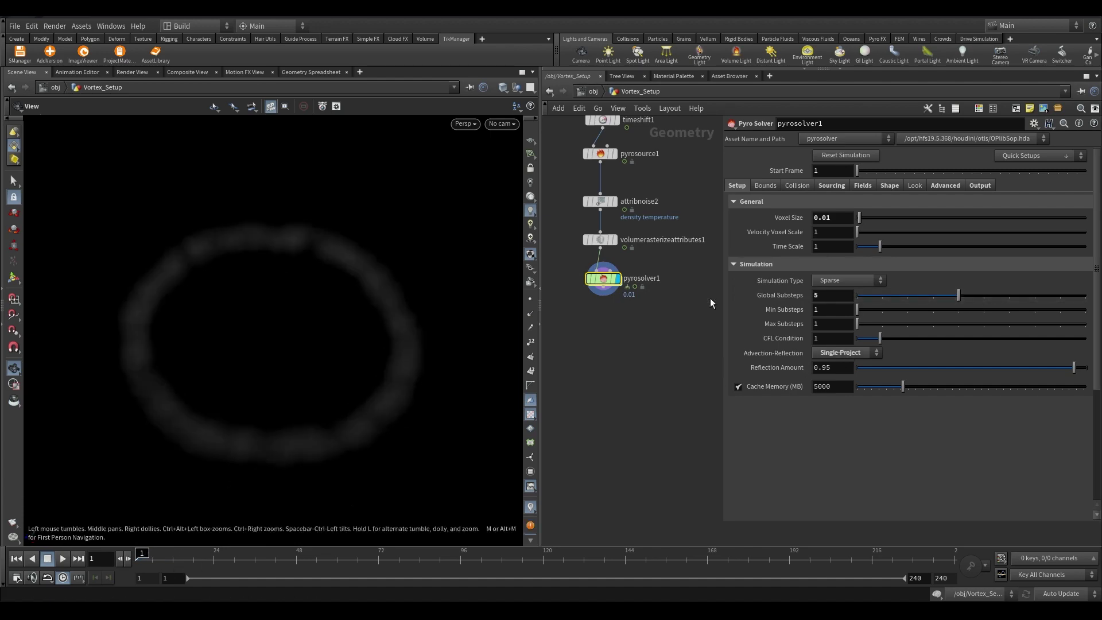
{"action": "scroll", "coordinate": [604, 269], "scroll_direction": "up", "scroll_amount": 3}
{"action": "middle_click", "coordinate": [618, 294]}
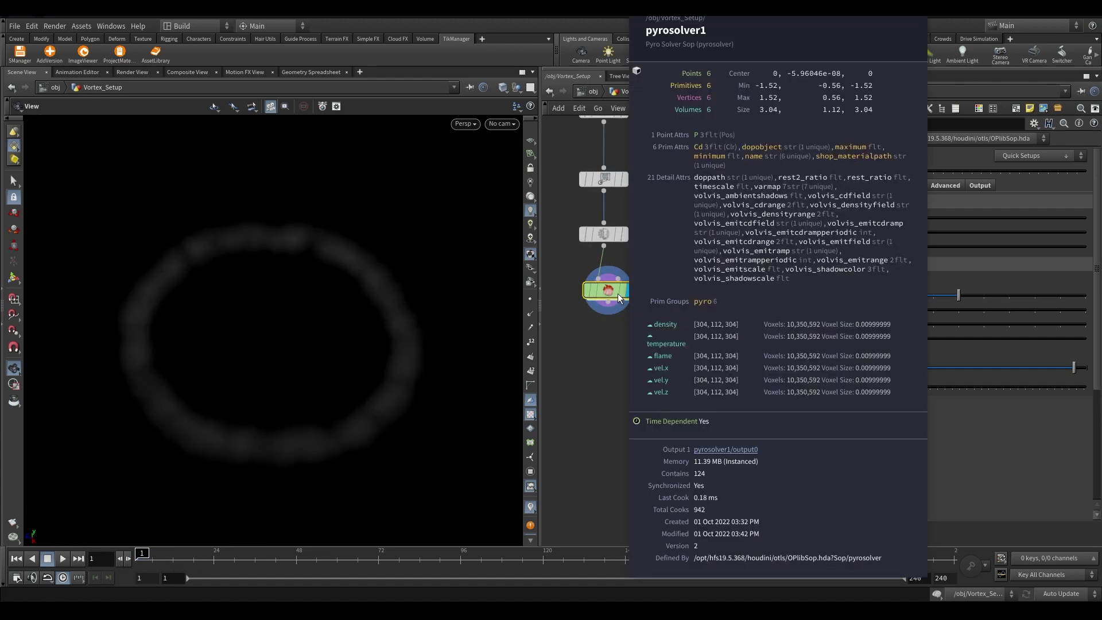
- Enable Convert to VDB and Use 16bit Float on pyrosolver1's Output tab
{"action": "left_click", "coordinate": [945, 186]}
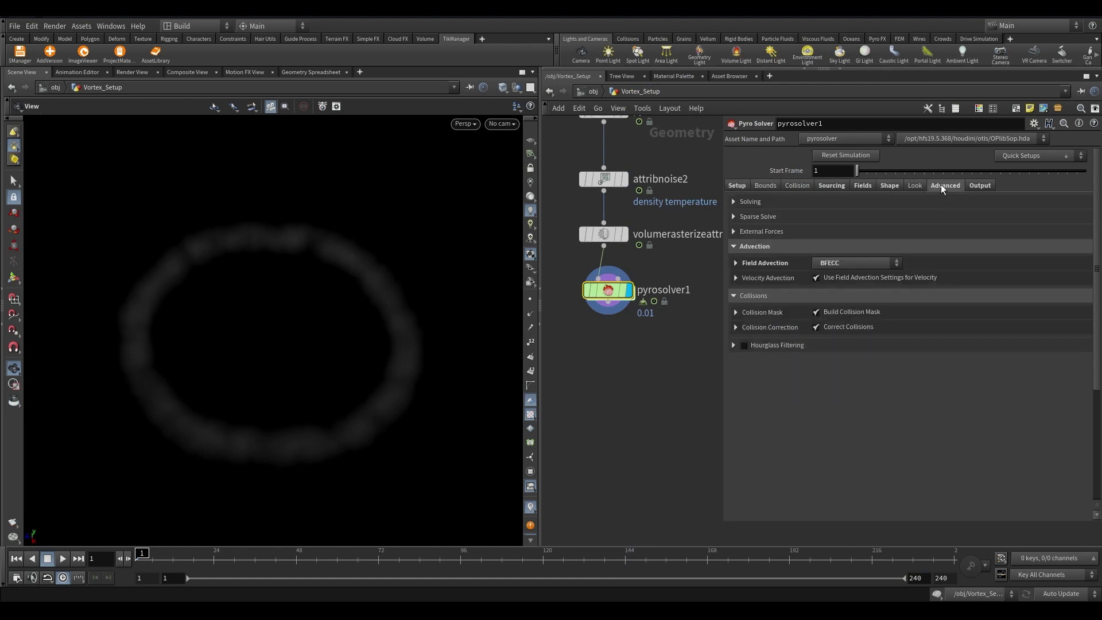
{"action": "left_click", "coordinate": [980, 185]}
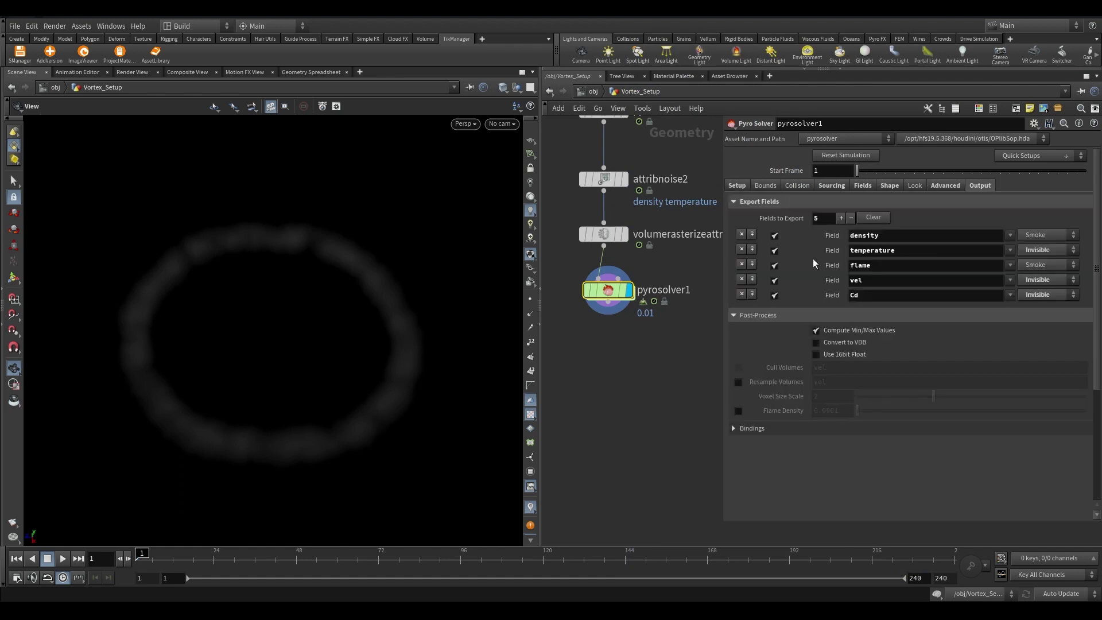
{"action": "left_click", "coordinate": [816, 343]}
{"action": "left_click", "coordinate": [817, 355]}
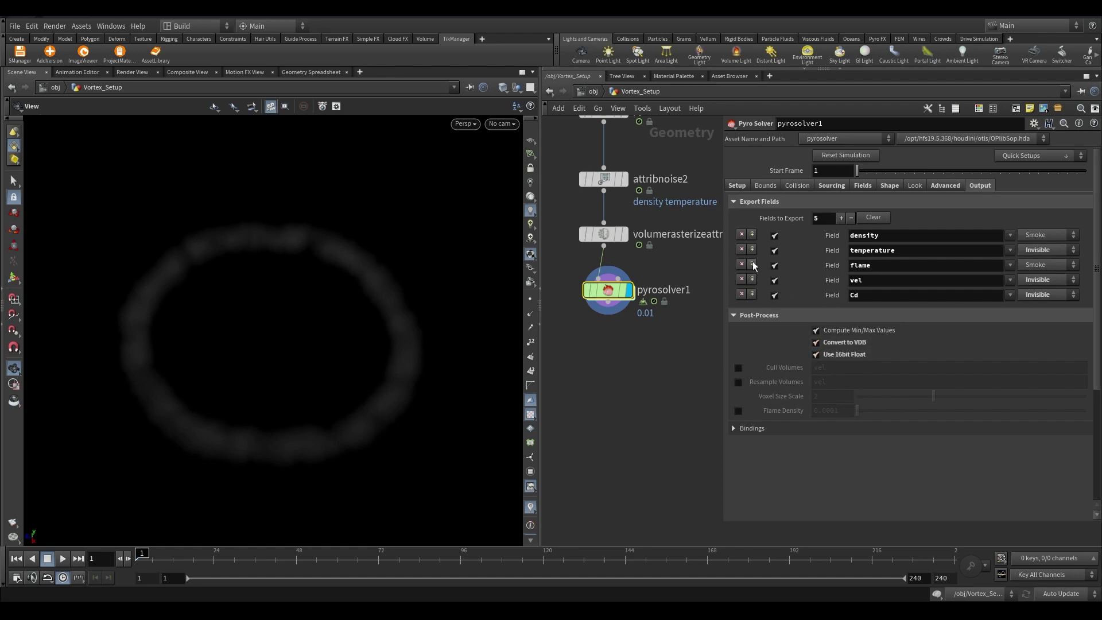
- Drop the flame, Cd and temperature exports, keeping only density and vel
{"action": "left_click", "coordinate": [774, 266]}
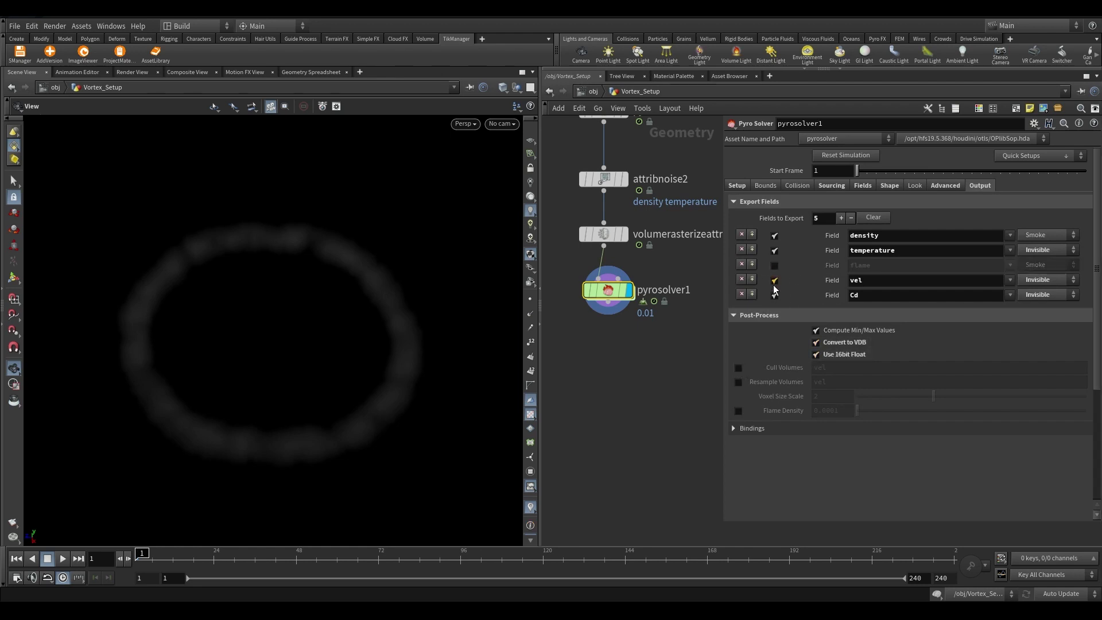
{"action": "left_click", "coordinate": [775, 281]}
{"action": "left_click", "coordinate": [775, 295]}
{"action": "middle_click", "coordinate": [584, 294]}
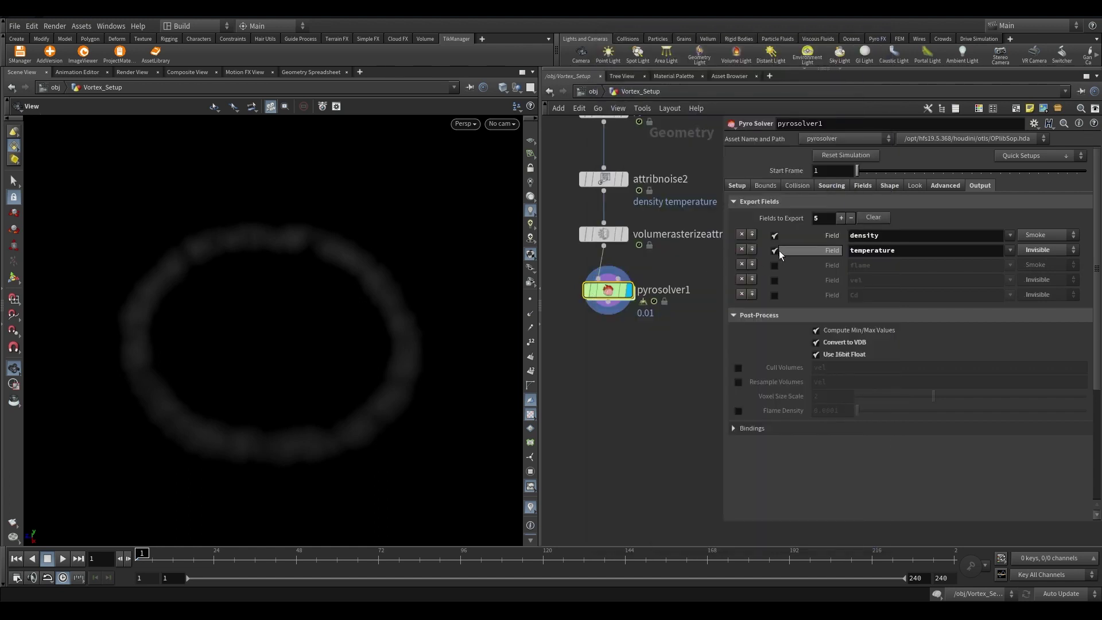
{"action": "left_click", "coordinate": [775, 251]}
{"action": "left_click", "coordinate": [774, 280]}
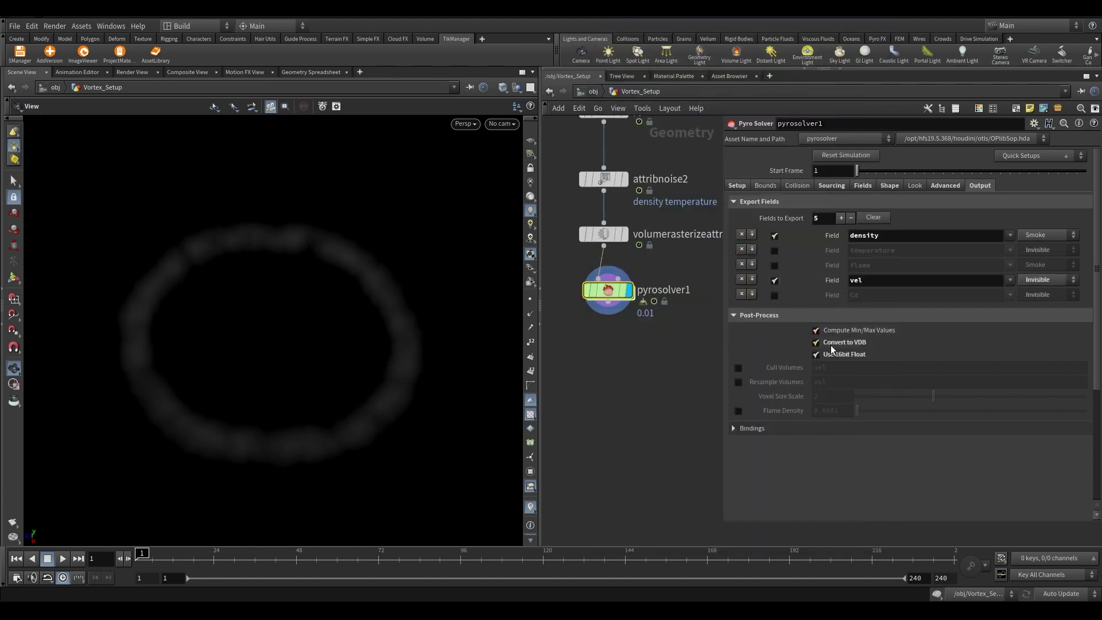
{"action": "middle_click", "coordinate": [622, 301]}
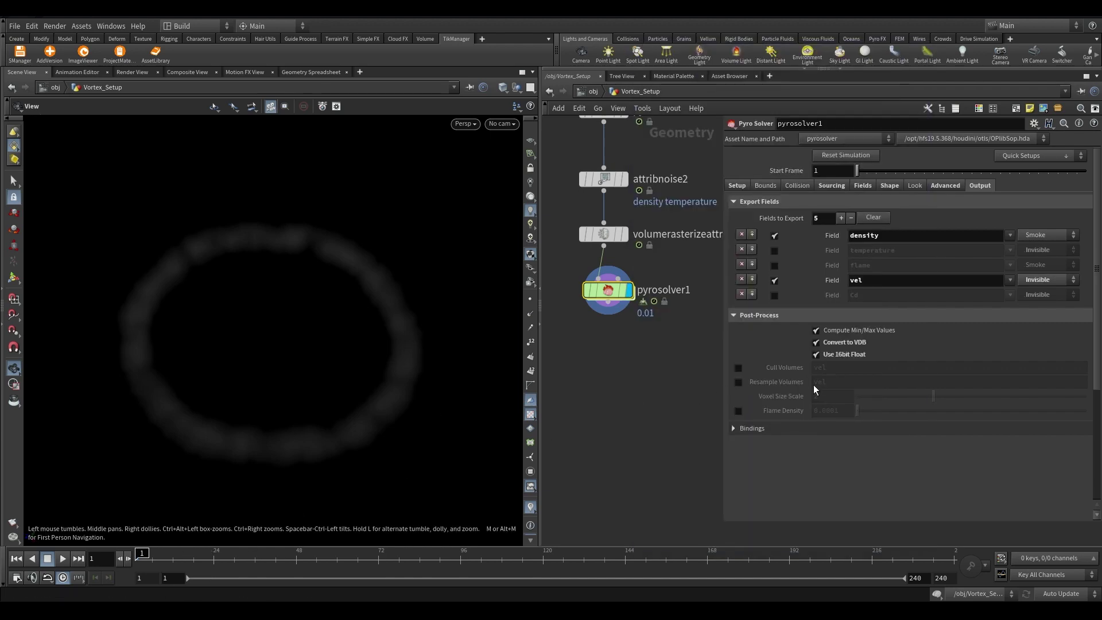
- Add a File Cache node below pyrosolver1 with its base folder set to $HIP/geo
{"action": "key", "text": "Tab"}
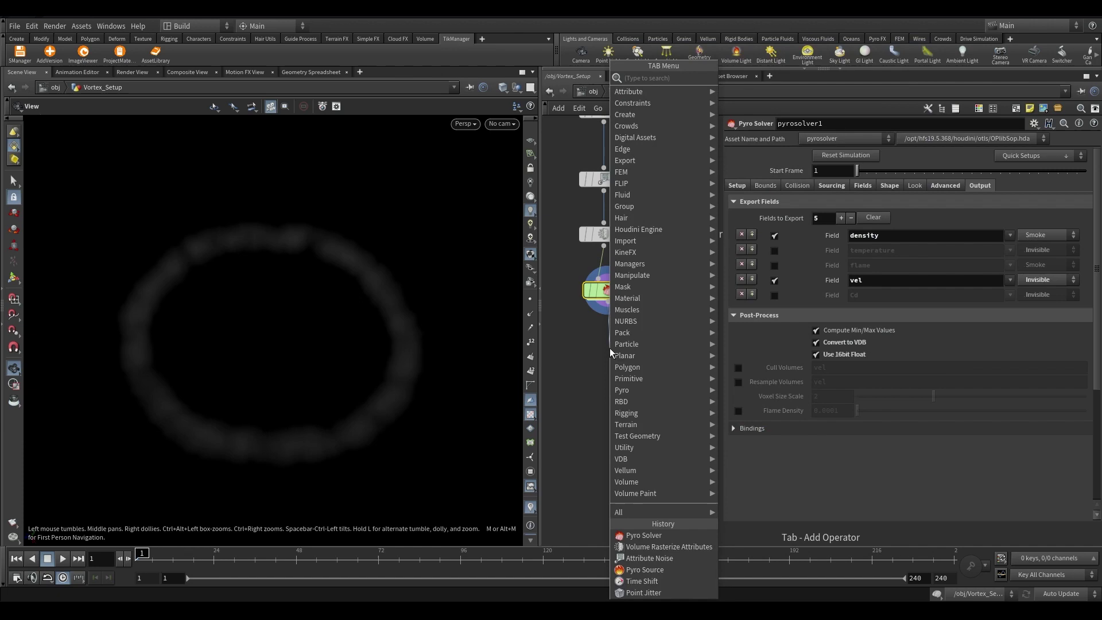
{"action": "type", "text": "filecache"}
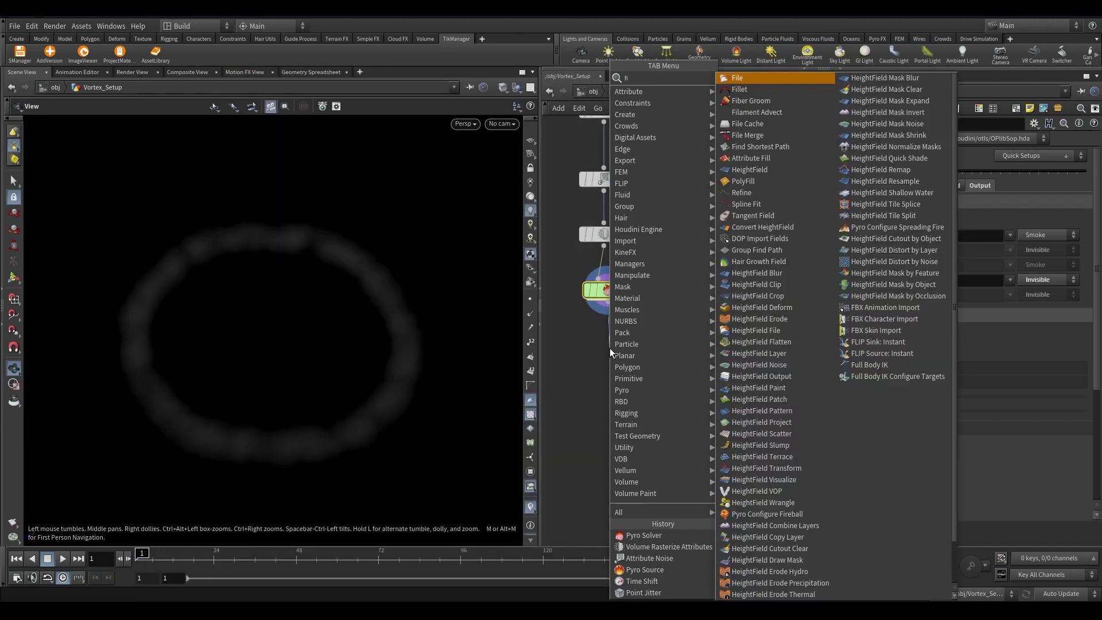
{"action": "key", "text": "Return"}
{"action": "left_click", "coordinate": [610, 348]}
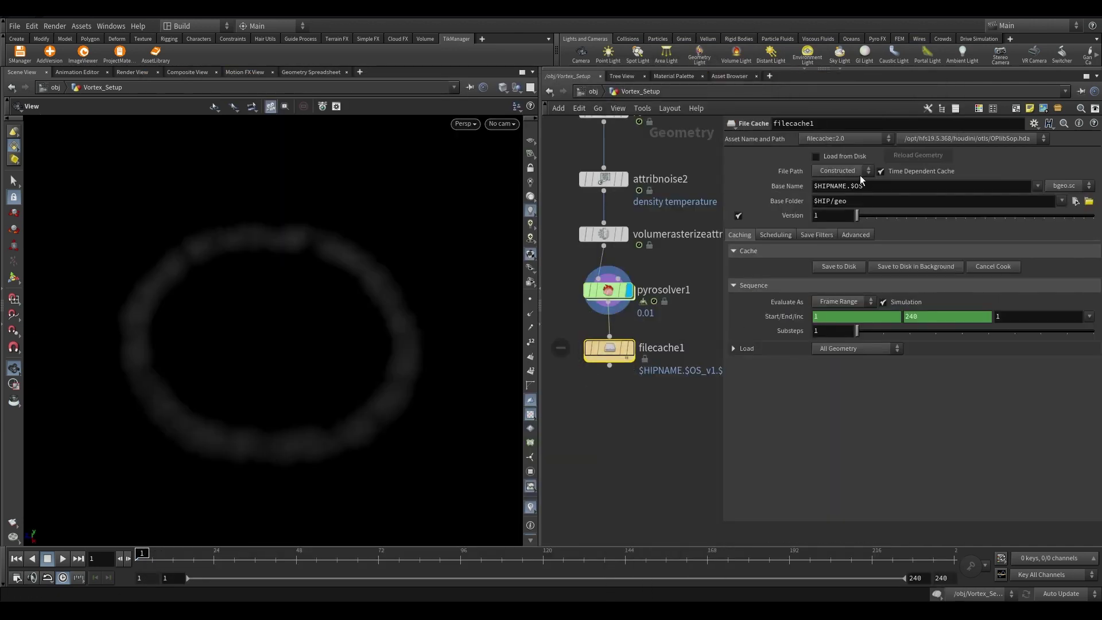
{"action": "type", "text": "JOB"}
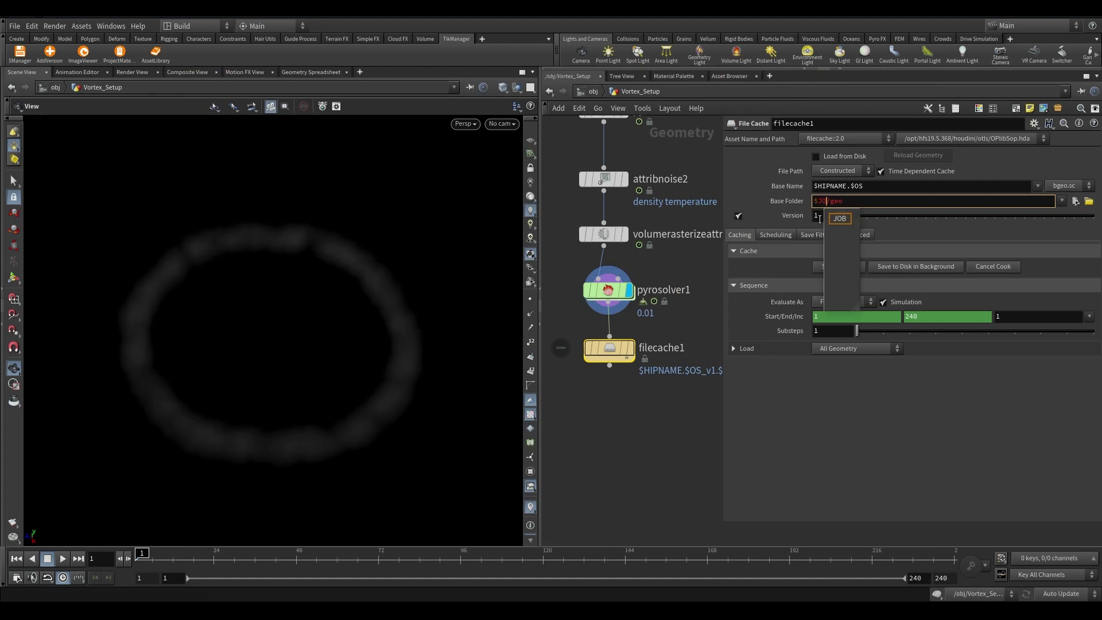
{"action": "key", "text": "Return"}
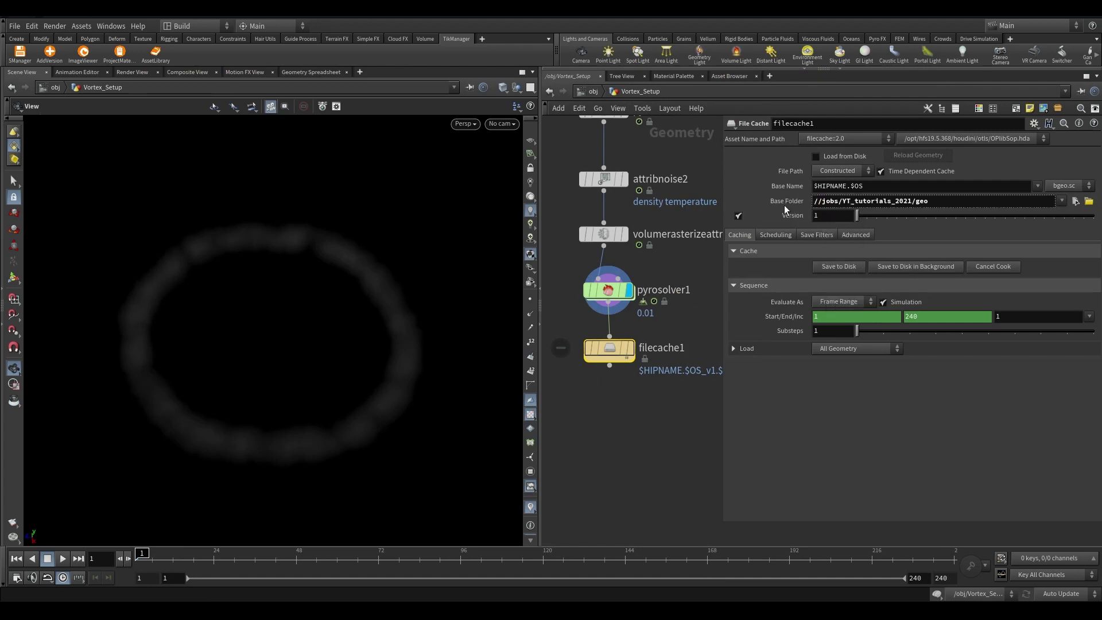
{"action": "key", "text": "ctrl+z"}
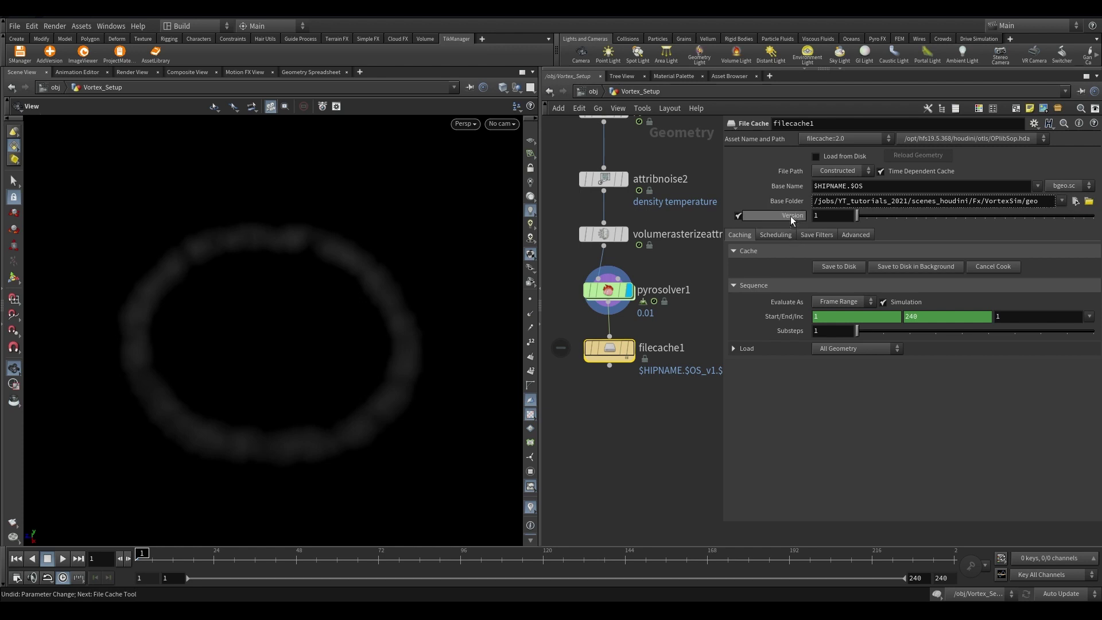
{"action": "left_click", "coordinate": [809, 198]}
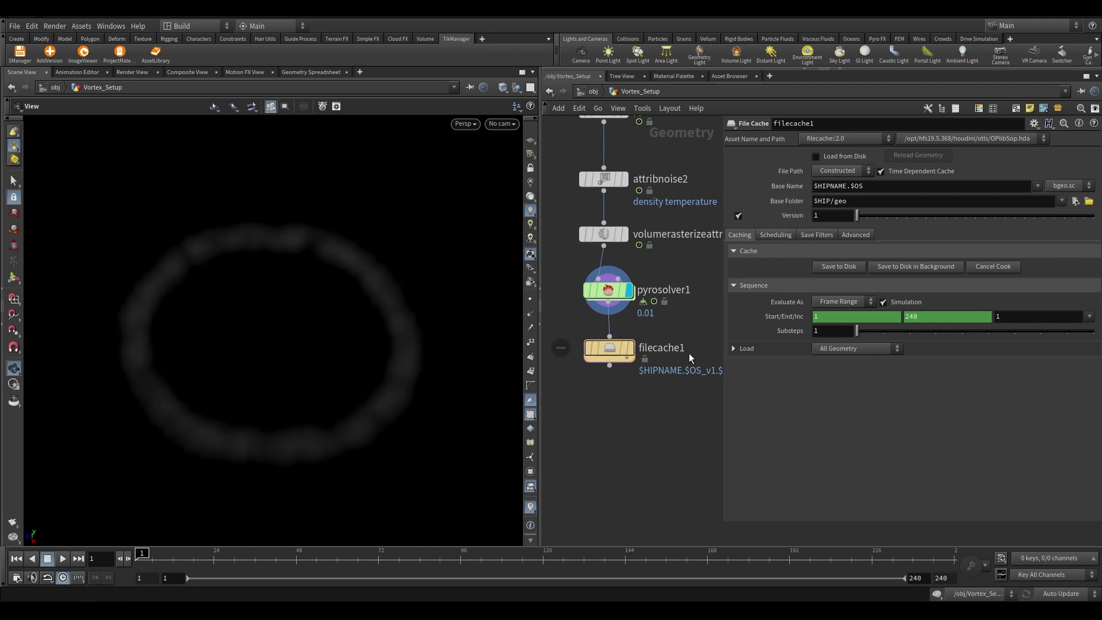
- Rename the cache vortex_OUTER, set end frame 100, and save the simulation to disk
{"action": "double_click", "coordinate": [662, 348]}
{"action": "type", "text": "vortex_OUTEW"}
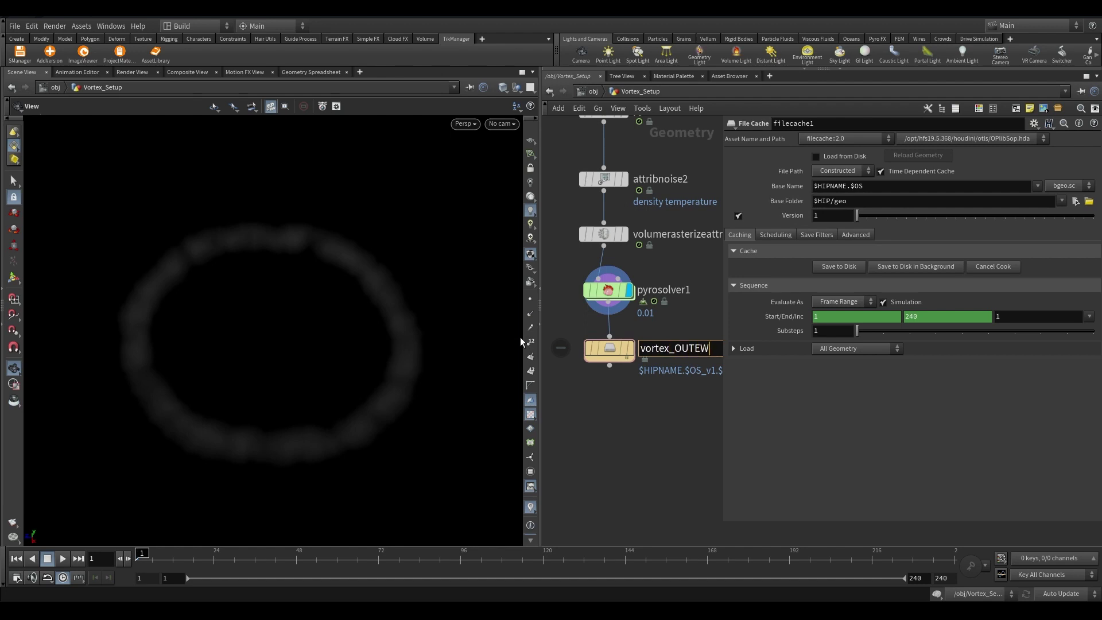
{"action": "key", "text": "BackSpace"}
{"action": "type", "text": "R"}
{"action": "key", "text": "Return"}
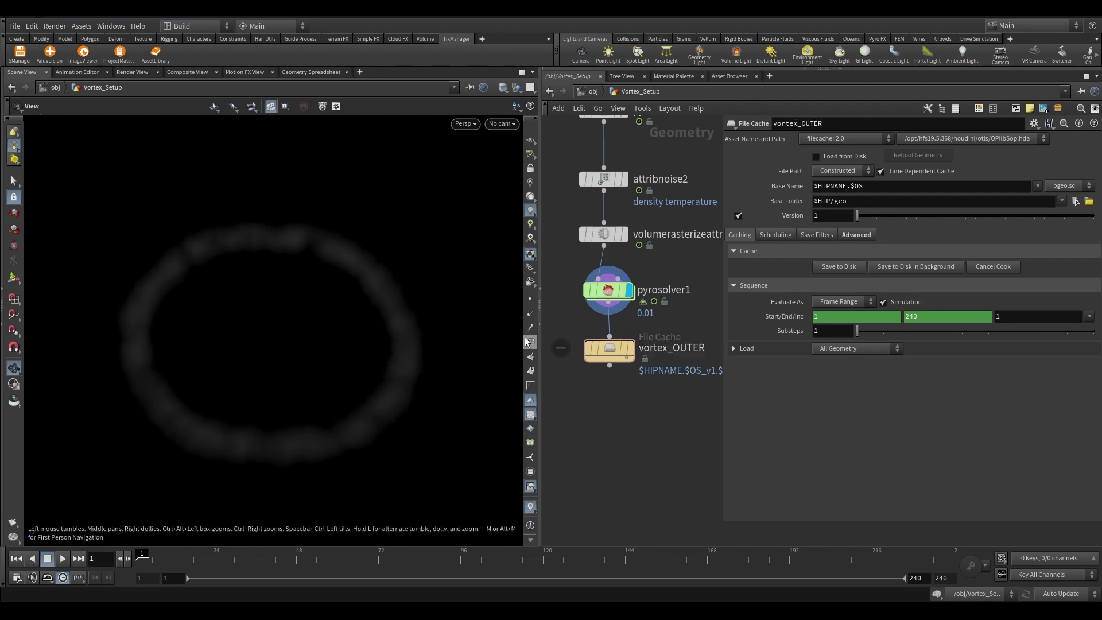
{"action": "type", "text": "100"}
{"action": "key", "text": "Return"}
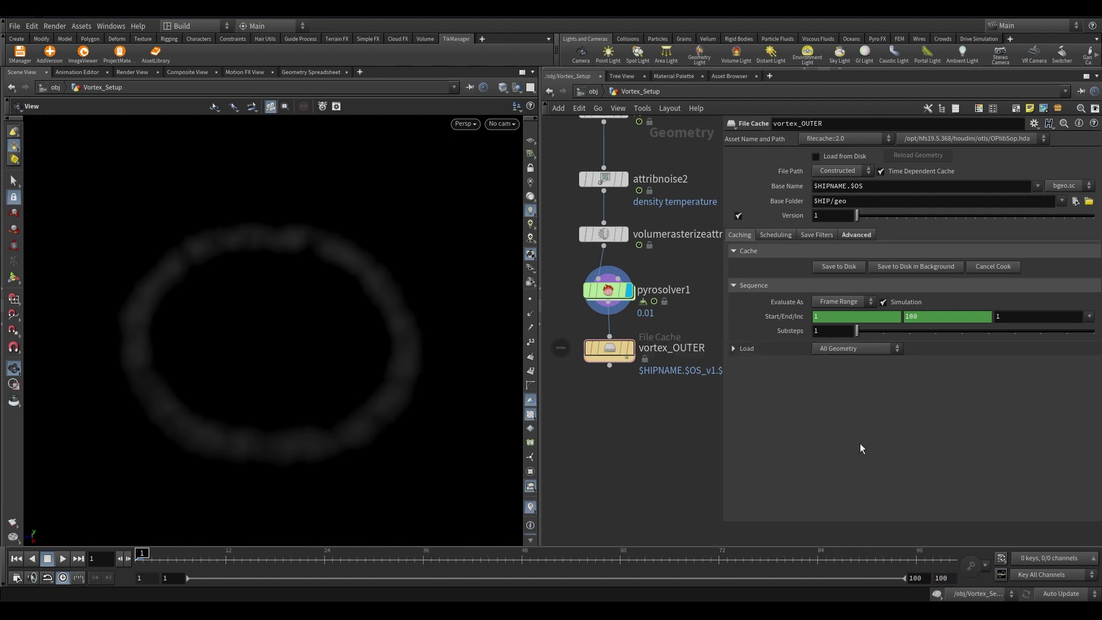
{"action": "left_click", "coordinate": [835, 268]}
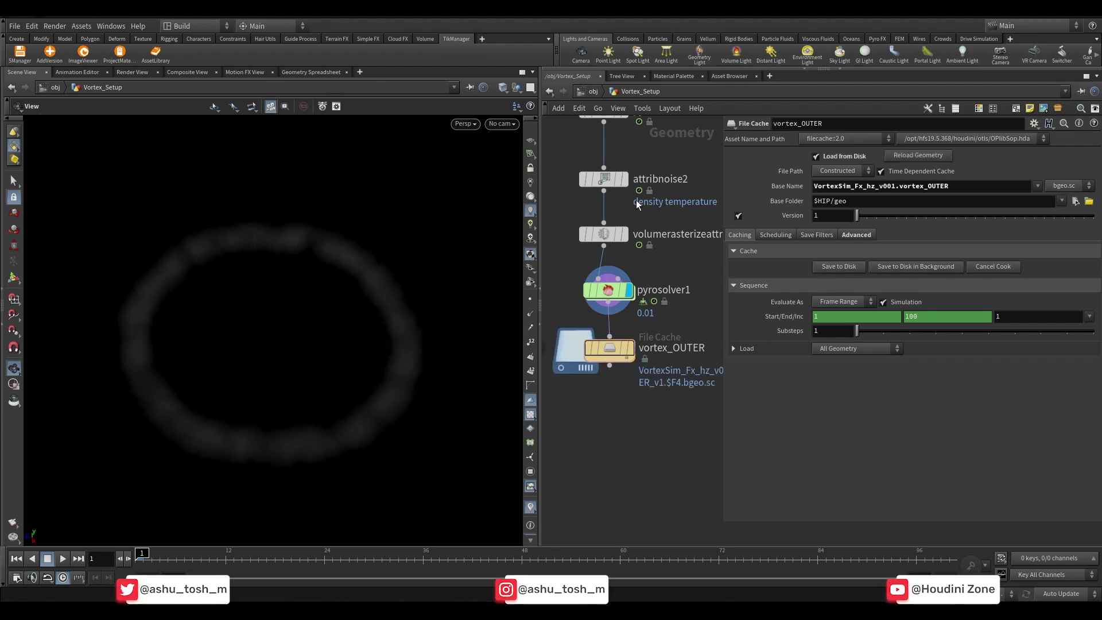
- Try base name presets, undo them, and display vortex_OUTER in the viewport
{"action": "left_click", "coordinate": [1037, 187]}
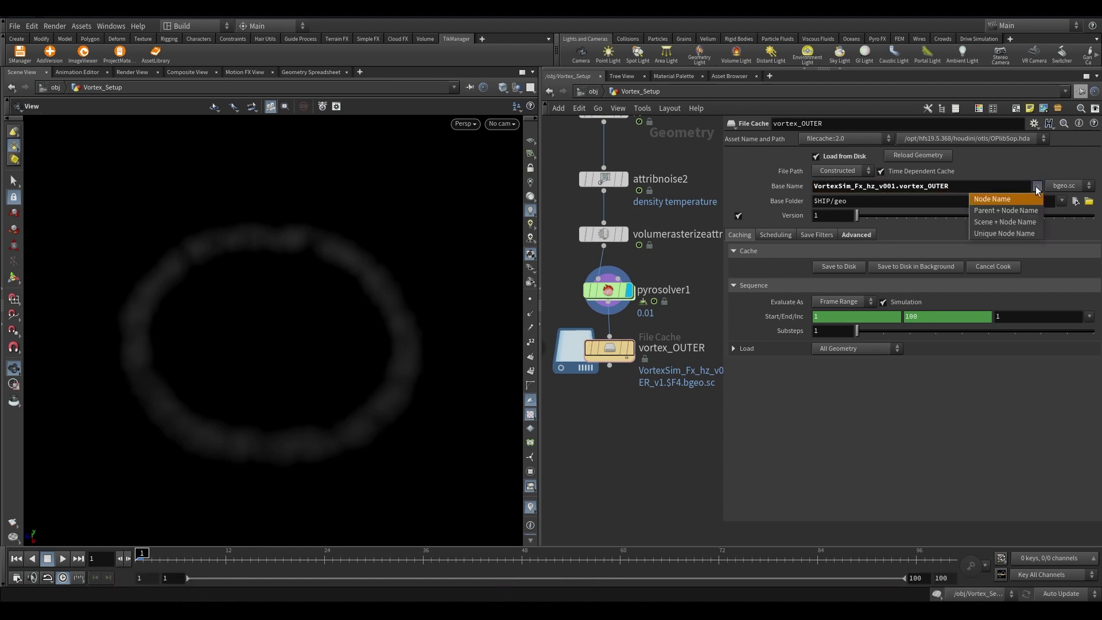
{"action": "left_click", "coordinate": [1028, 212]}
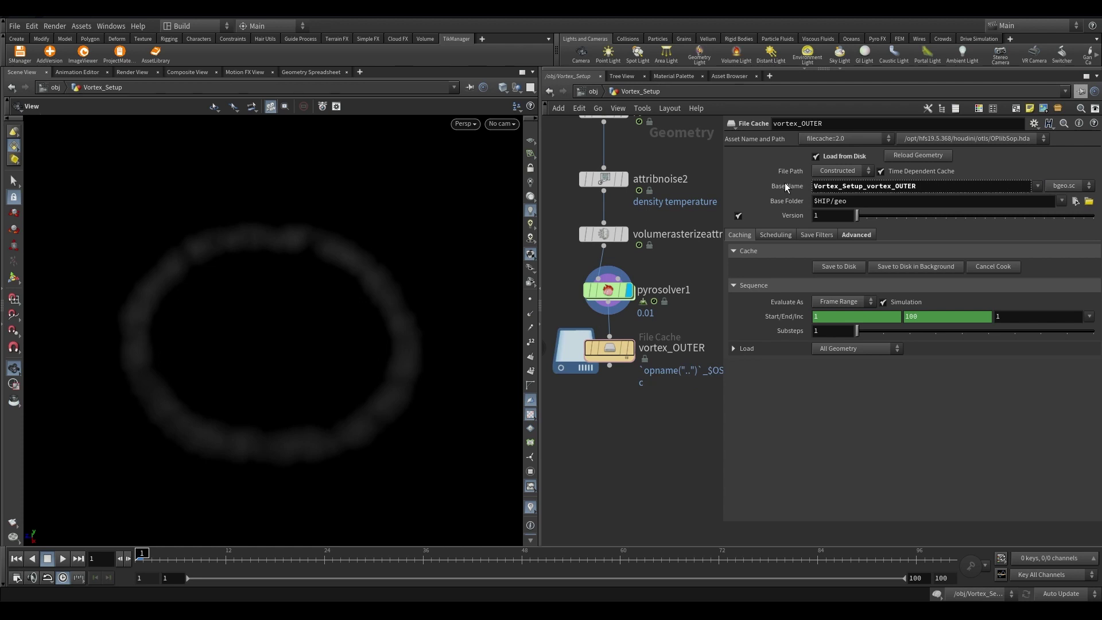
{"action": "left_click", "coordinate": [784, 183]}
{"action": "left_click", "coordinate": [1038, 186]}
{"action": "left_click", "coordinate": [1022, 237]}
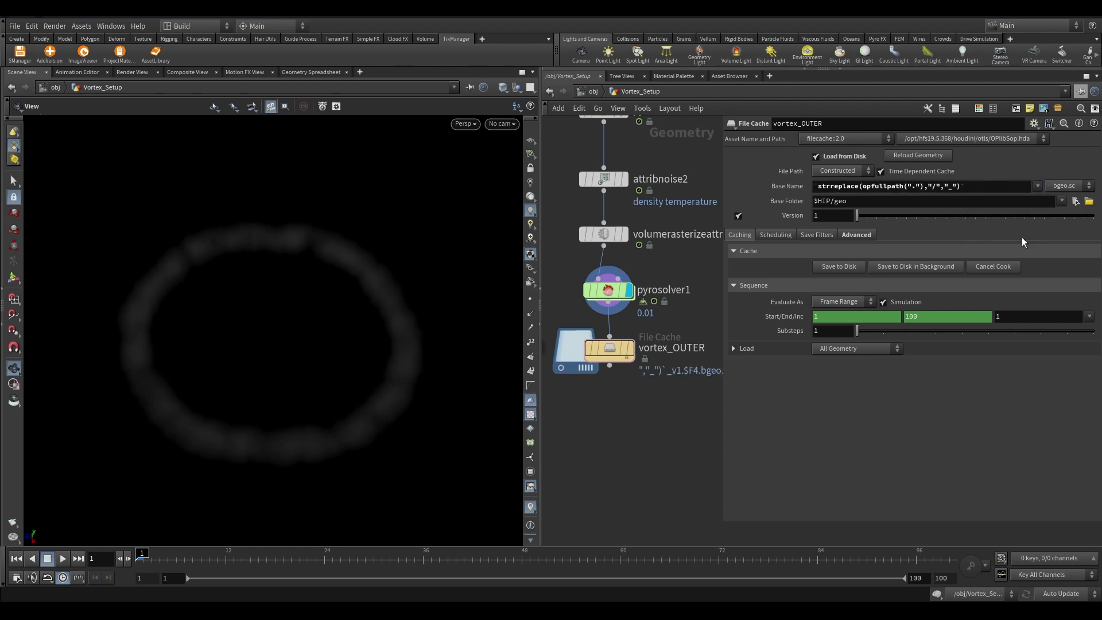
{"action": "left_click", "coordinate": [790, 183]}
{"action": "left_click", "coordinate": [789, 182]}
{"action": "key", "text": "ctrl+z"}
{"action": "key", "text": "ctrl+z"}
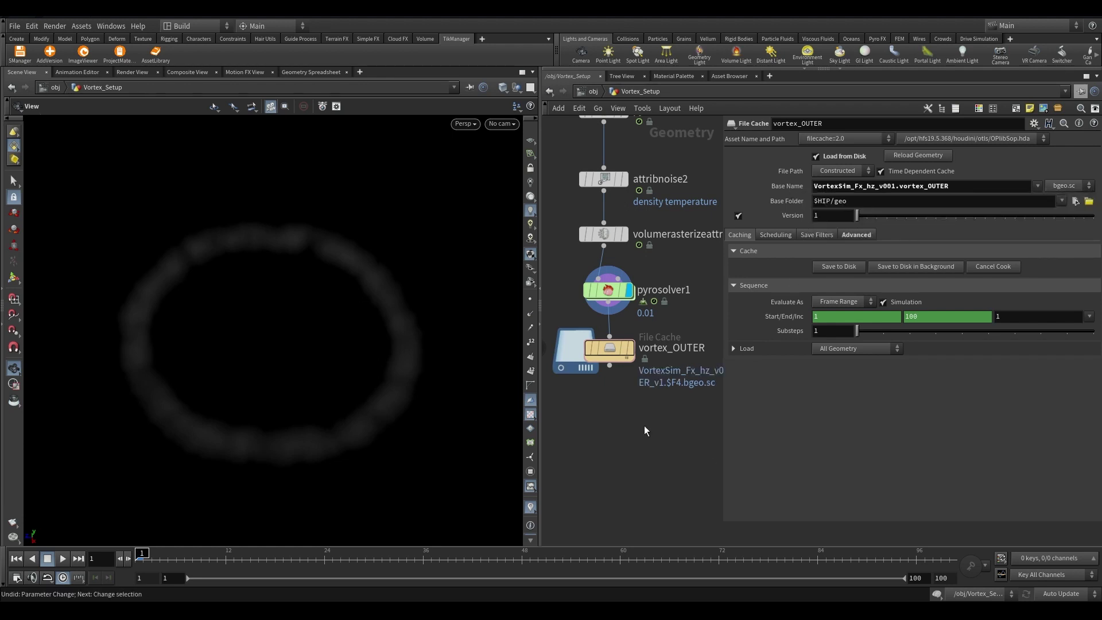
{"action": "key", "text": "r"}
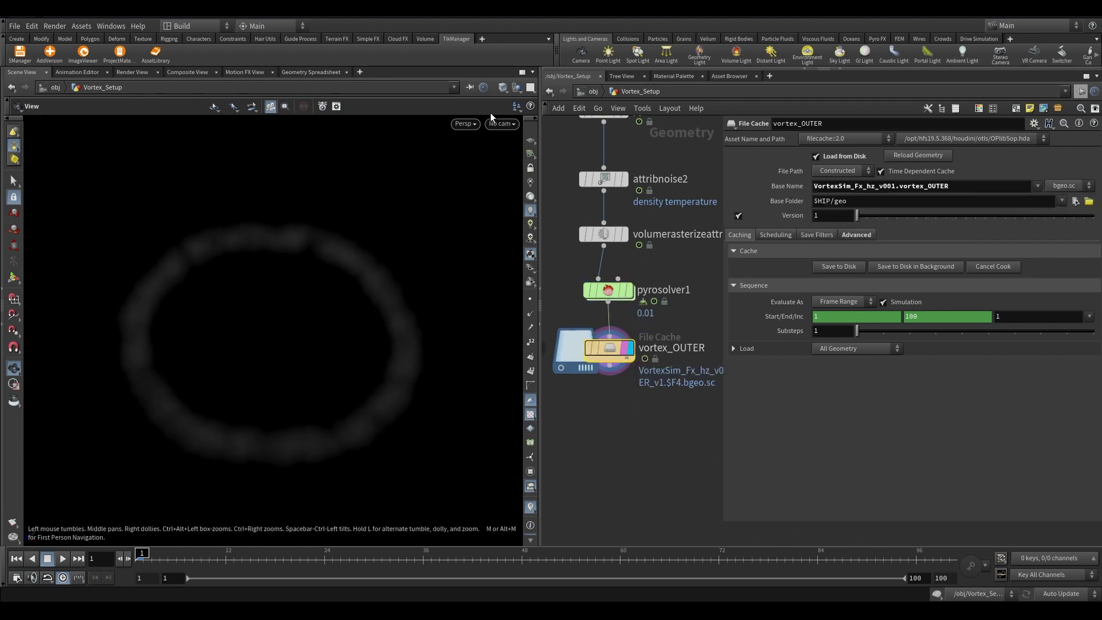
{"action": "left_click", "coordinate": [503, 124]}
{"action": "scroll", "coordinate": [248, 414], "scroll_direction": "down", "scroll_amount": 3}
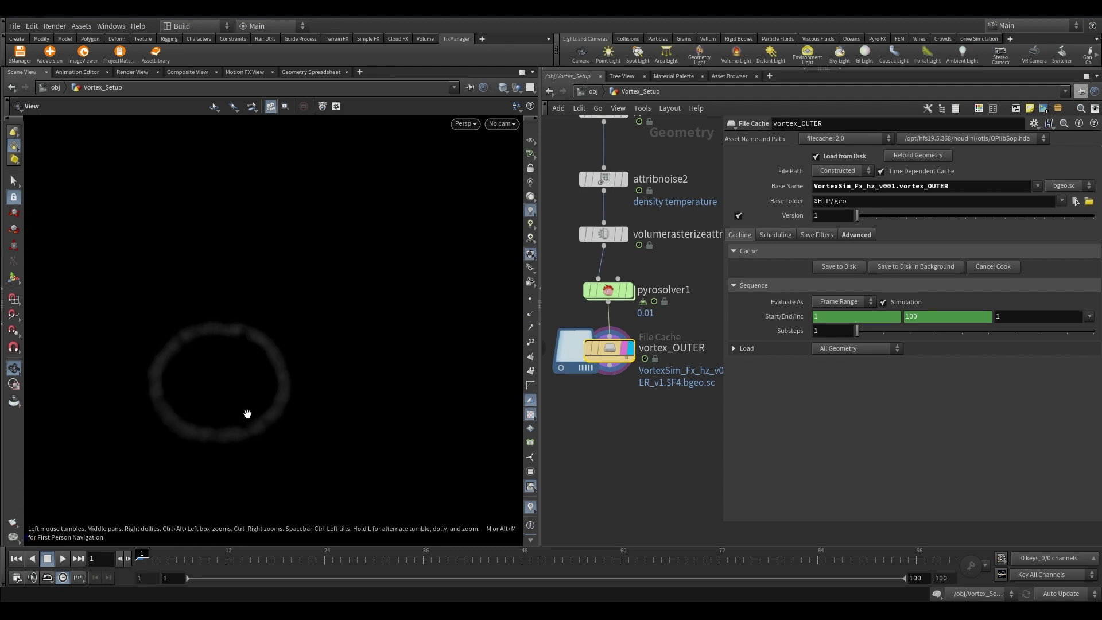
{"action": "left_click_drag", "start_coordinate": [248, 414], "coordinate": [351, 305]}
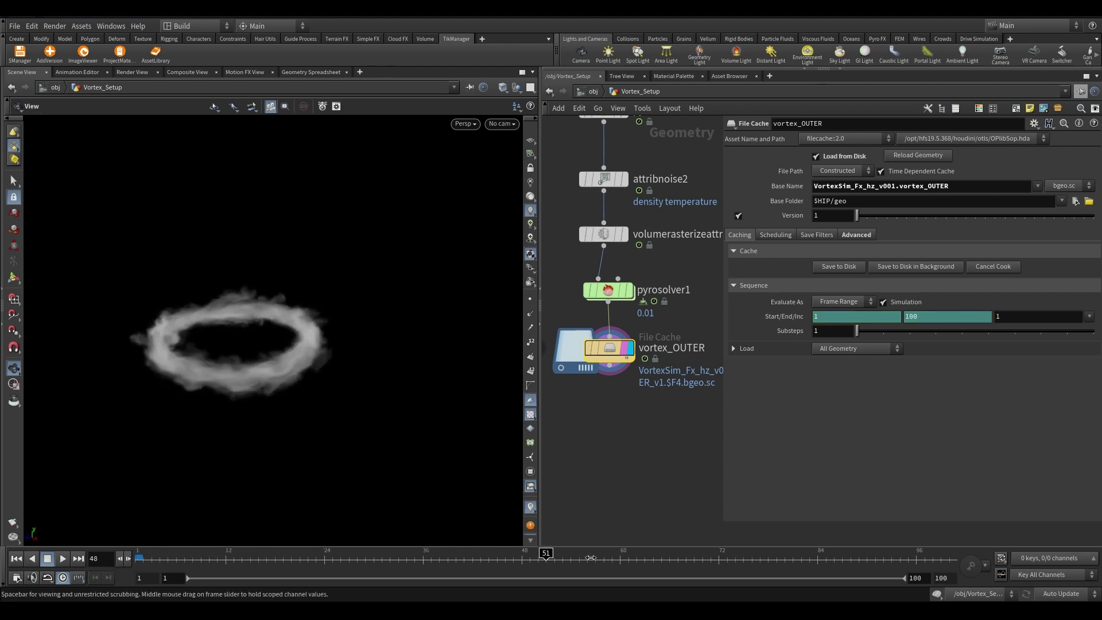
{"action": "left_click_drag", "start_coordinate": [413, 408], "coordinate": [345, 443]}
{"action": "scroll", "coordinate": [295, 263], "scroll_direction": "up", "scroll_amount": 5}
{"action": "scroll", "coordinate": [377, 361], "scroll_direction": "down", "scroll_amount": 4}
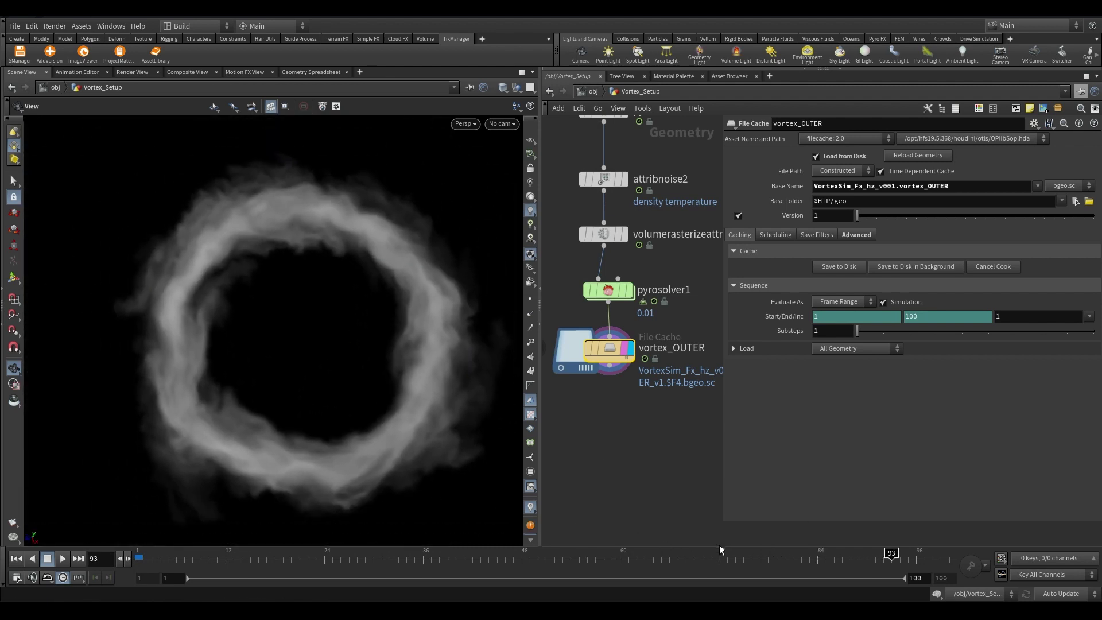
{"action": "mouse_move", "coordinate": [720, 551]}
{"action": "left_mouse_down"}
{"action": "mouse_move", "coordinate": [752, 557]}
{"action": "mouse_move", "coordinate": [2, 577]}
{"action": "left_mouse_up"}
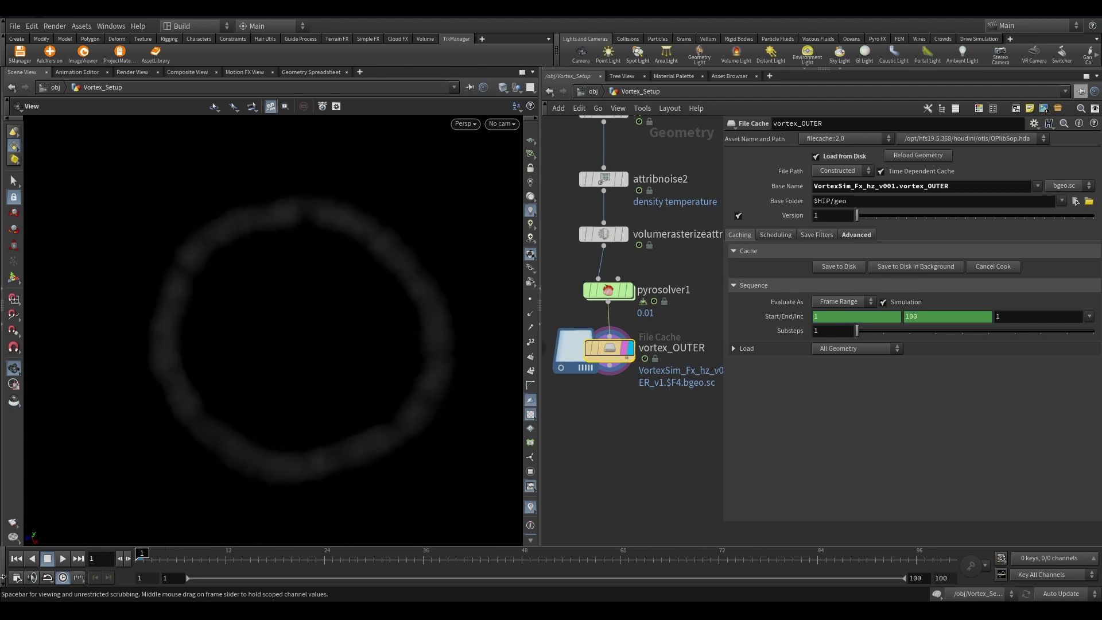
{"action": "left_click", "coordinate": [66, 564]}
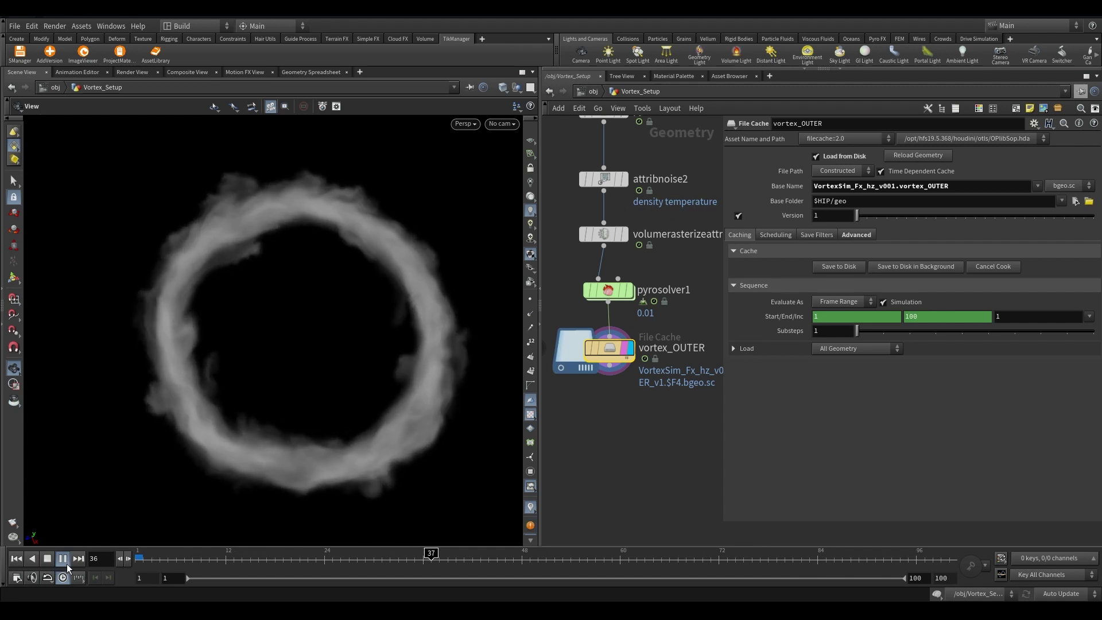
{"action": "left_click_drag", "start_coordinate": [229, 463], "coordinate": [278, 372]}
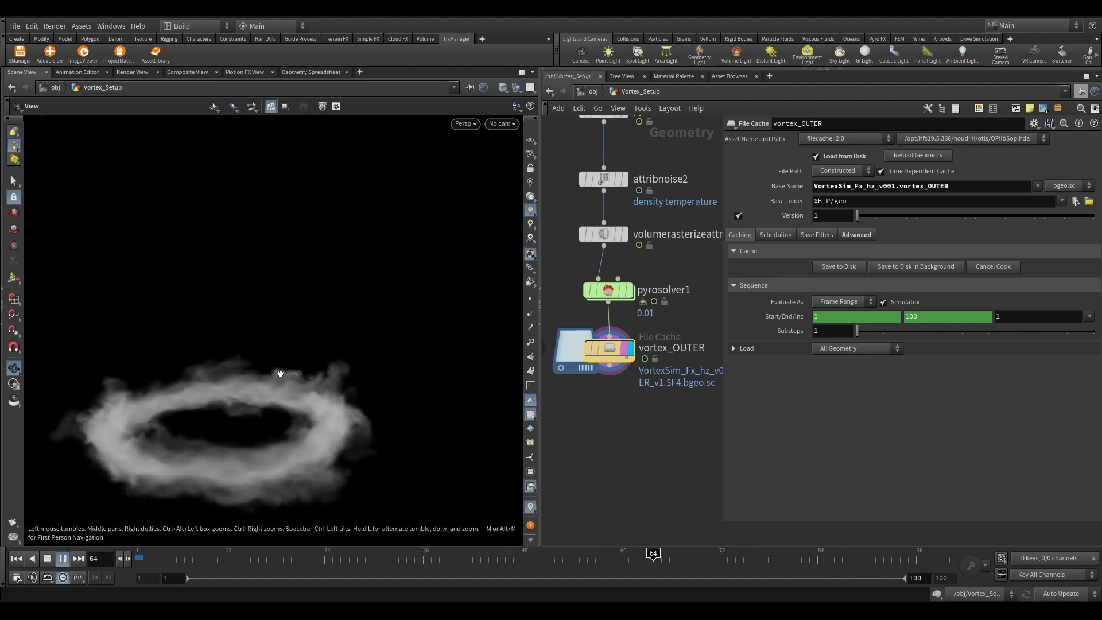
{"action": "left_click_drag", "start_coordinate": [284, 374], "coordinate": [285, 425]}
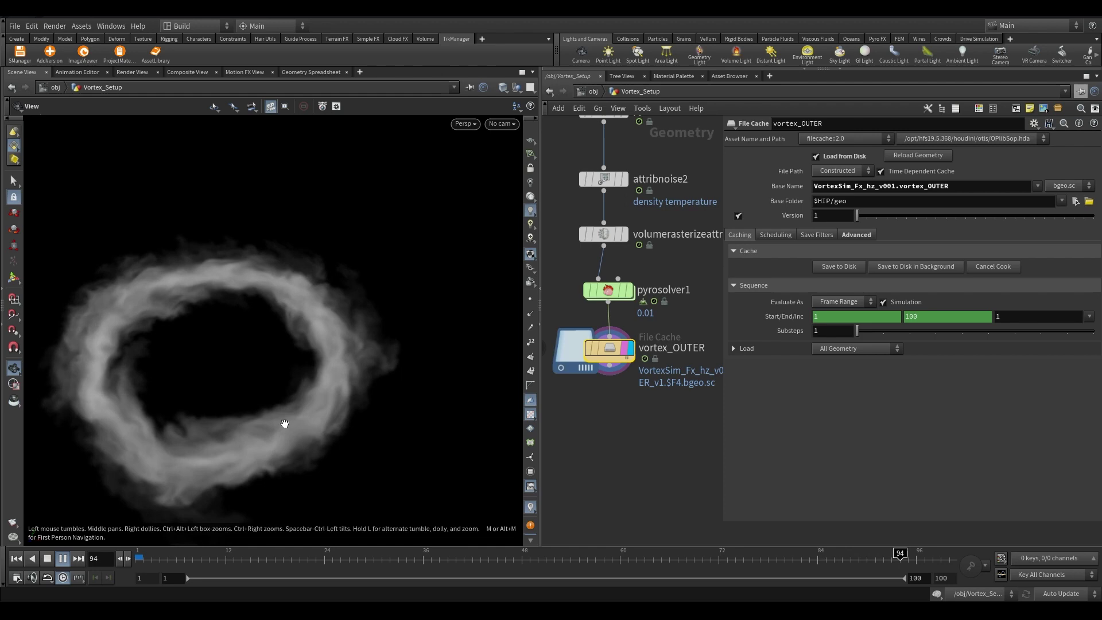
{"action": "left_click", "coordinate": [835, 552]}
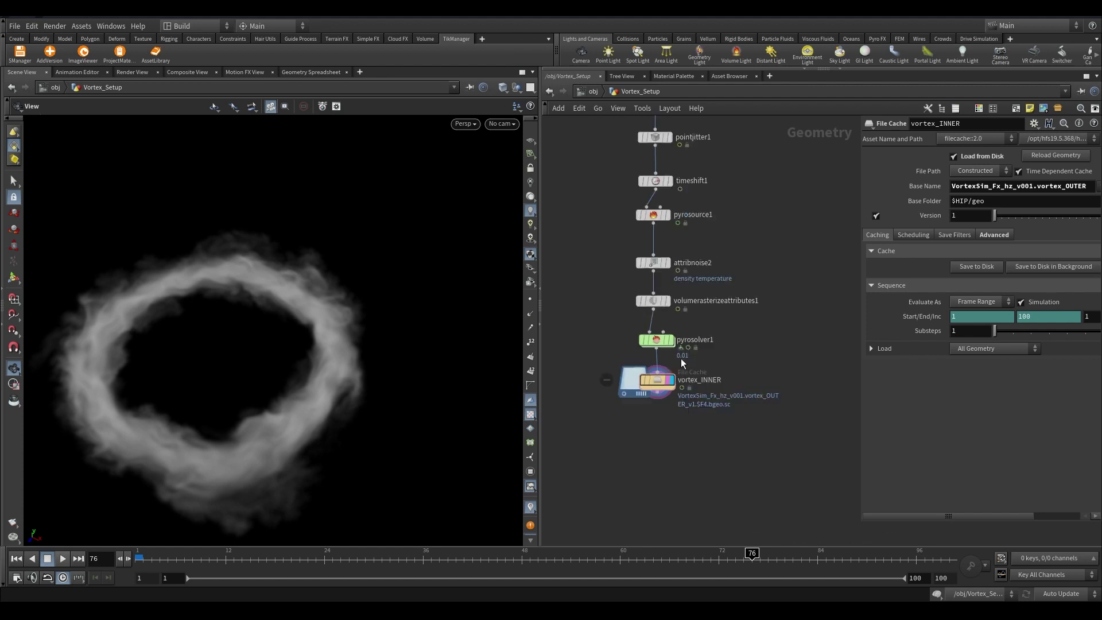
- Box-select the 13-node ring chain and Alt-drag a copy to its right
{"action": "left_click_drag", "start_coordinate": [597, 285], "coordinate": [703, 546]}
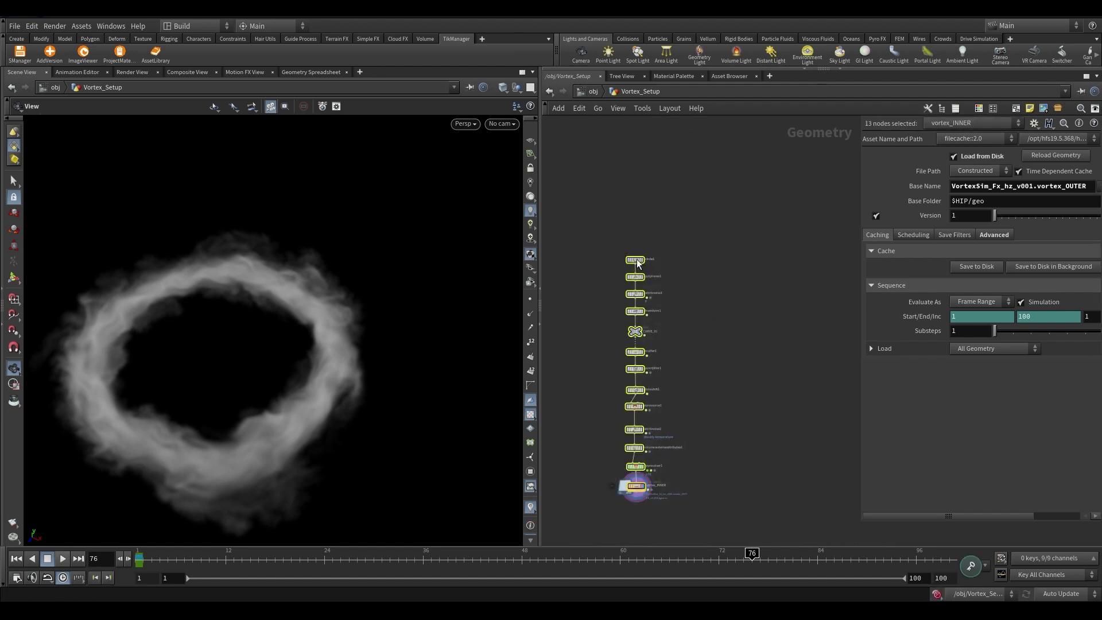
{"action": "left_click_drag", "start_coordinate": [639, 263], "coordinate": [726, 259]}
{"action": "key", "text": "ctrl+Up"}
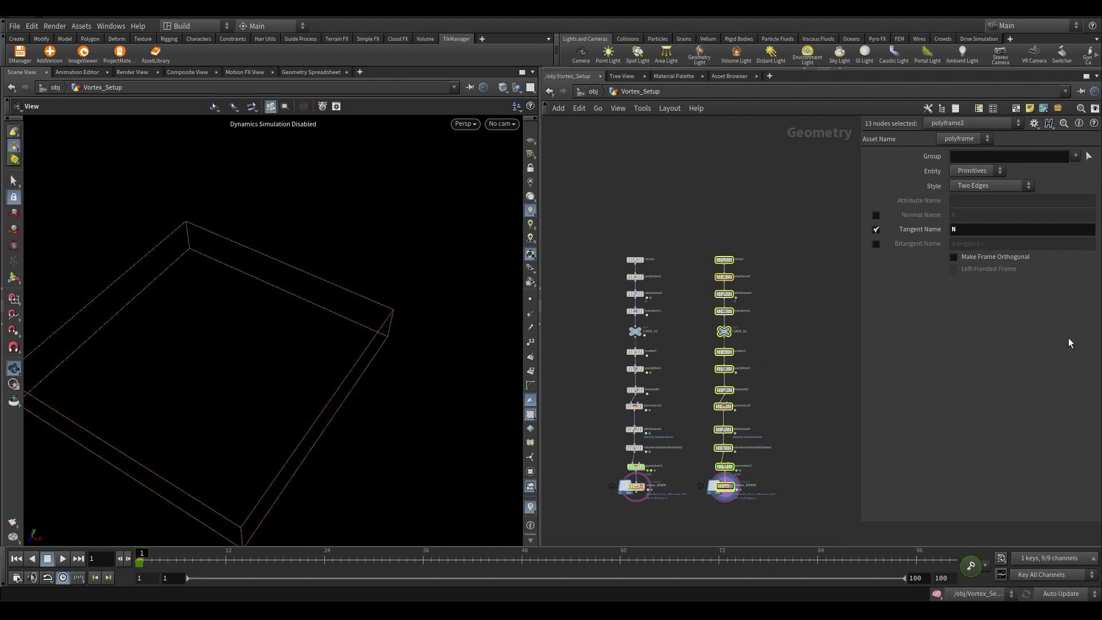
- Set the copied circle2's uniform scale to 1.5, then select pointjitter2
{"action": "scroll", "coordinate": [781, 274], "scroll_direction": "up", "scroll_amount": 5}
{"action": "left_click", "coordinate": [718, 247]}
{"action": "scroll", "coordinate": [704, 207], "scroll_direction": "down", "scroll_amount": 2}
{"action": "left_click", "coordinate": [916, 230]}
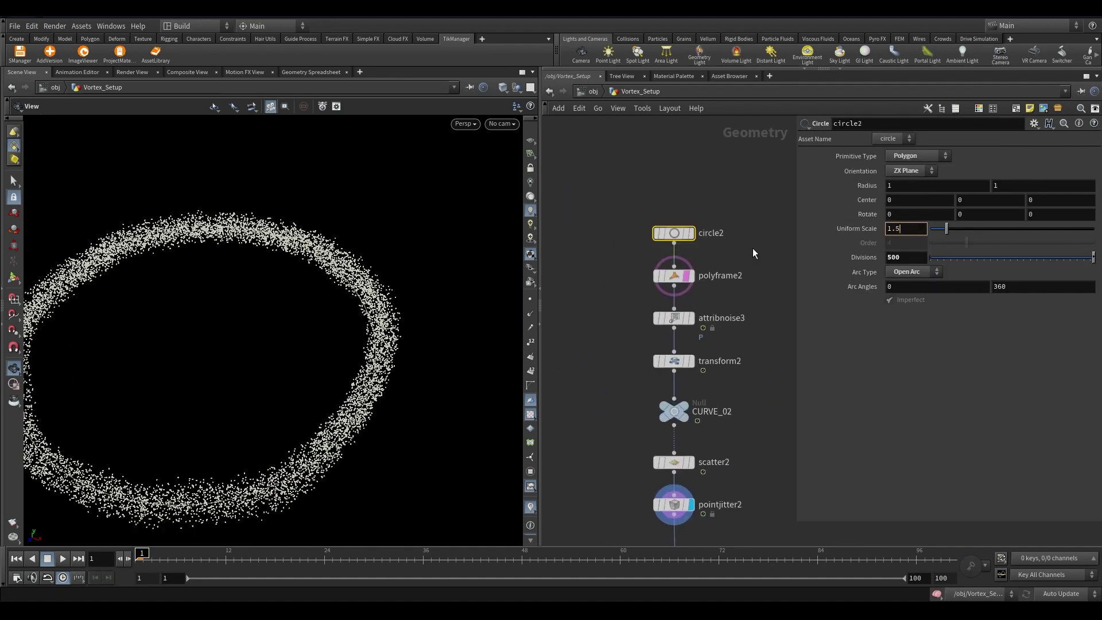
{"action": "type", "text": ".5"}
{"action": "key", "text": "Return"}
{"action": "scroll", "coordinate": [247, 224], "scroll_direction": "down", "scroll_amount": 4}
{"action": "middle_click_drag", "start_coordinate": [671, 505], "coordinate": [694, 275]}
{"action": "left_click", "coordinate": [692, 275]}
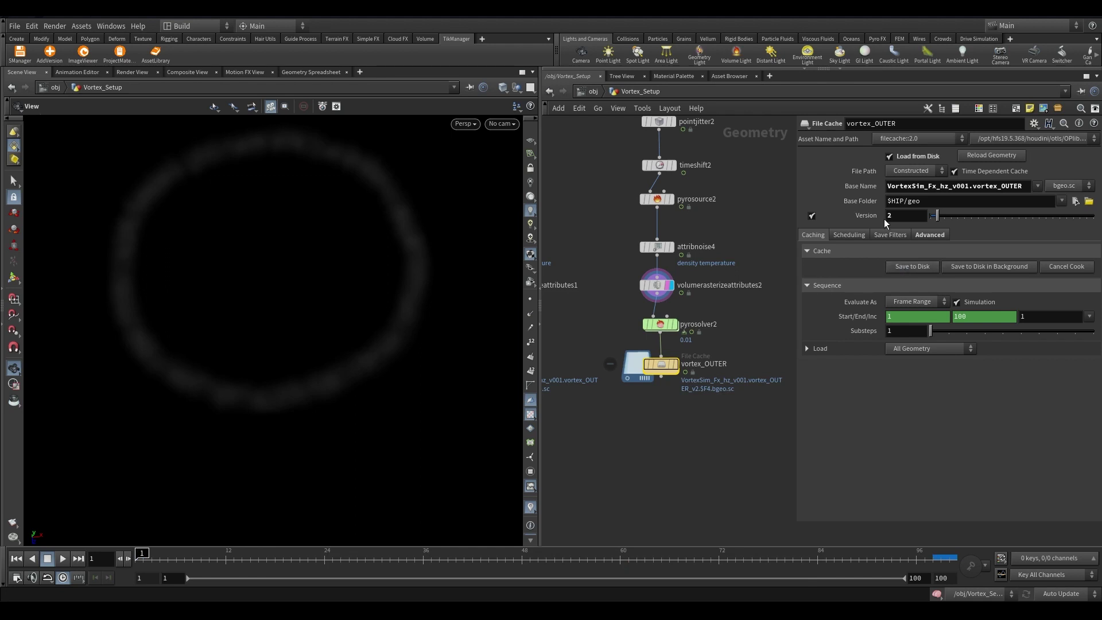
- Combine vortex_INNER and vortex_OUTER in a new merge1 node and display the concentric rings
{"action": "scroll", "coordinate": [668, 365], "scroll_direction": "up", "scroll_amount": 3}
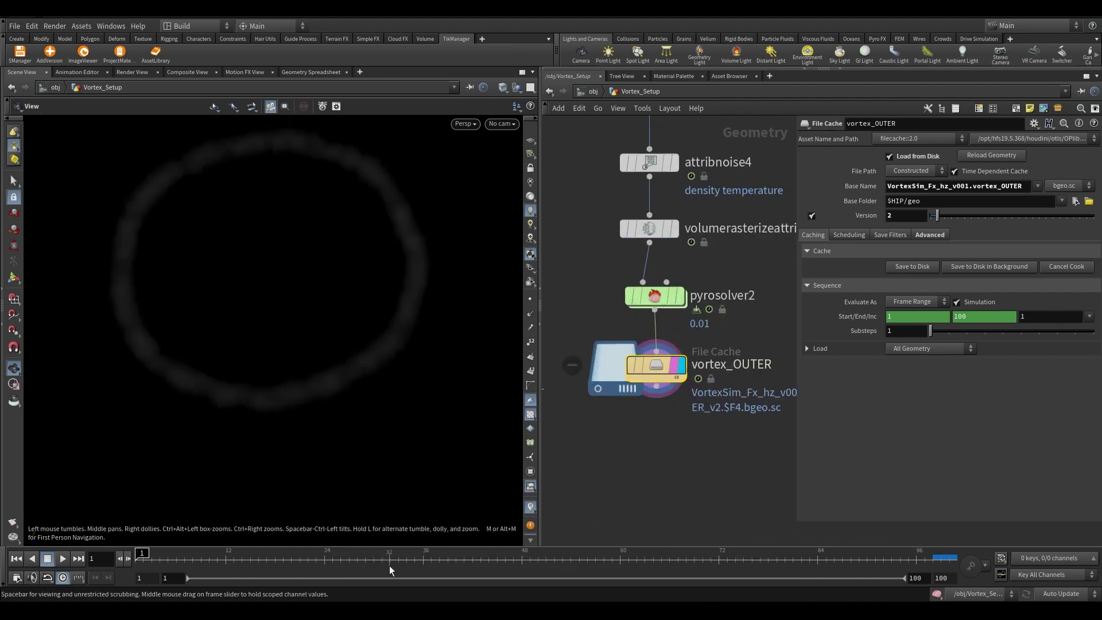
{"action": "left_click_drag", "start_coordinate": [143, 559], "coordinate": [950, 558]}
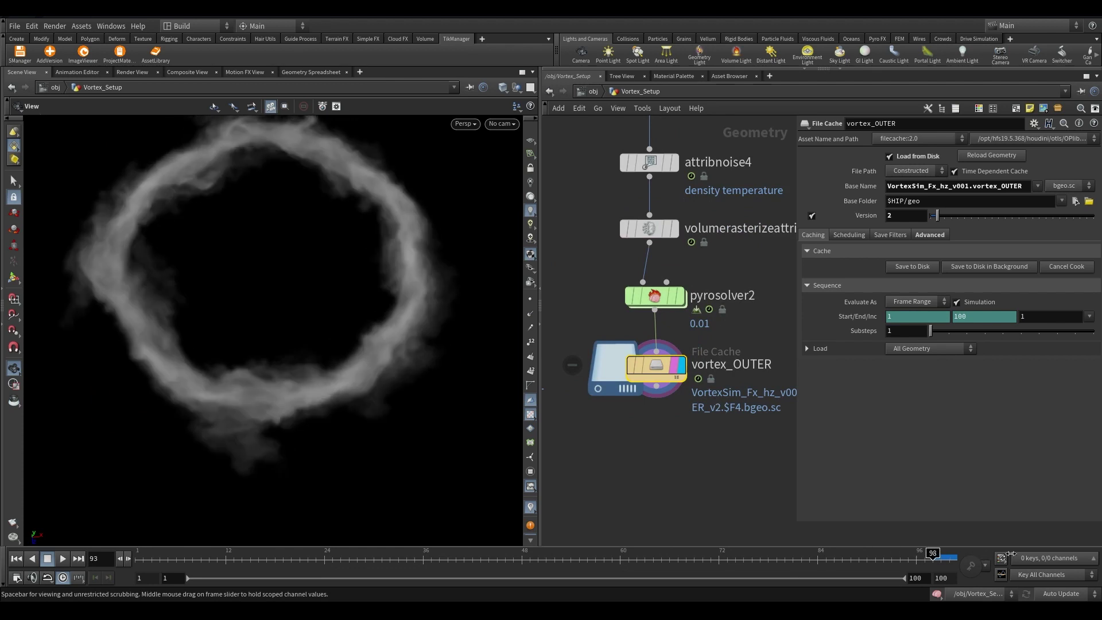
{"action": "scroll", "coordinate": [718, 436], "scroll_direction": "down", "scroll_amount": 4}
{"action": "left_click", "coordinate": [622, 396], "text": "shift"}
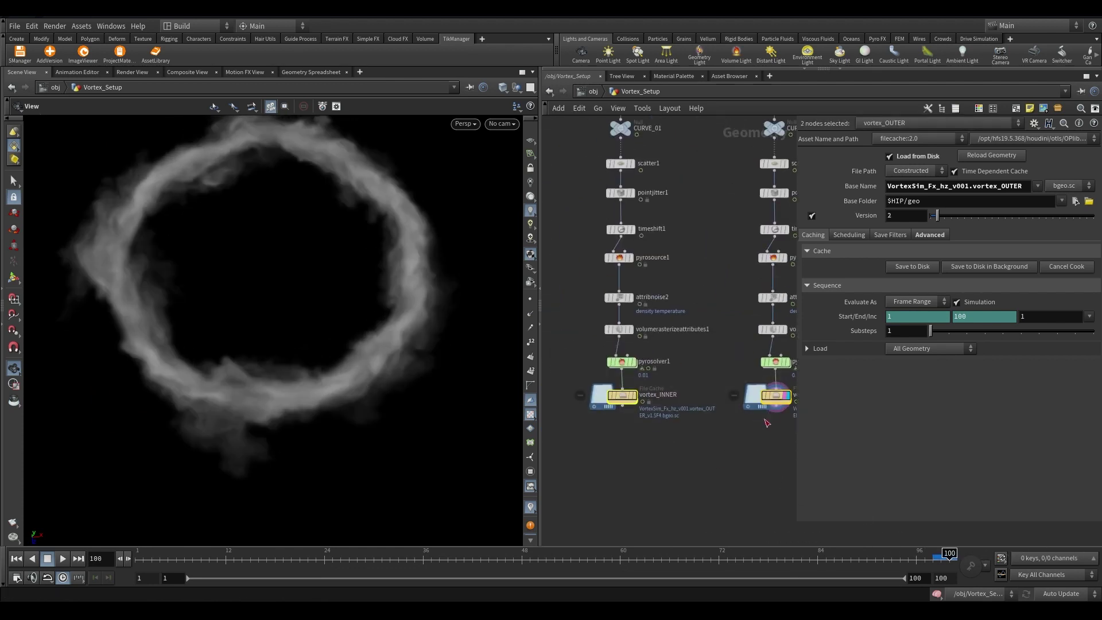
{"action": "key", "text": "Tab"}
{"action": "type", "text": "merge"}
{"action": "key", "text": "Return"}
{"action": "left_click", "coordinate": [714, 459]}
{"action": "left_click", "coordinate": [335, 558]}
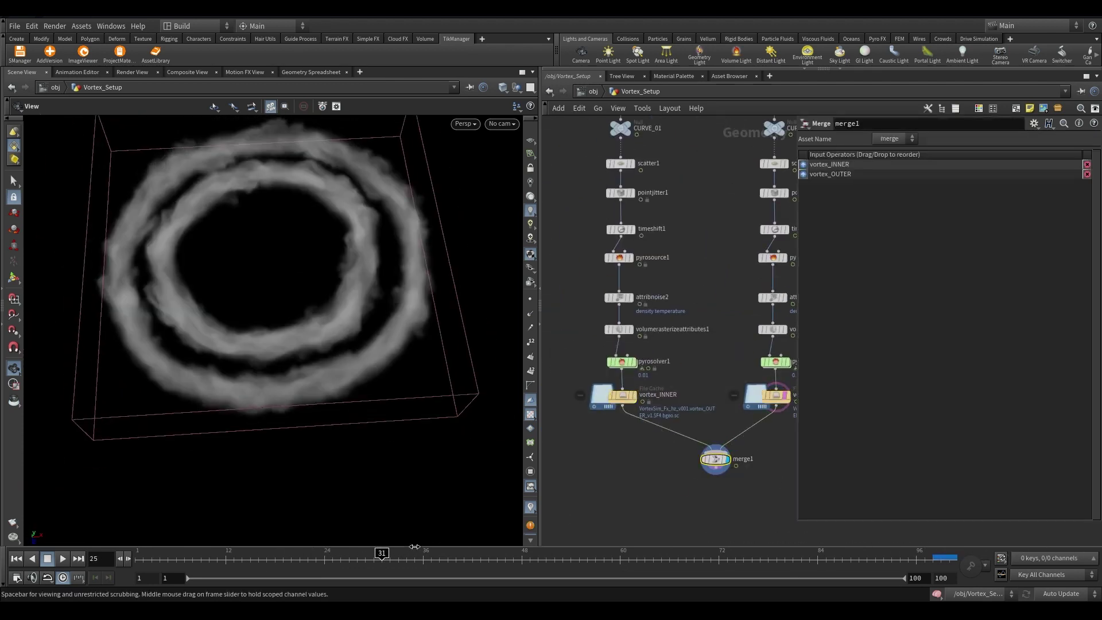
{"action": "left_click_drag", "start_coordinate": [414, 547], "coordinate": [818, 543]}
{"action": "left_click_drag", "start_coordinate": [505, 364], "coordinate": [426, 325]}
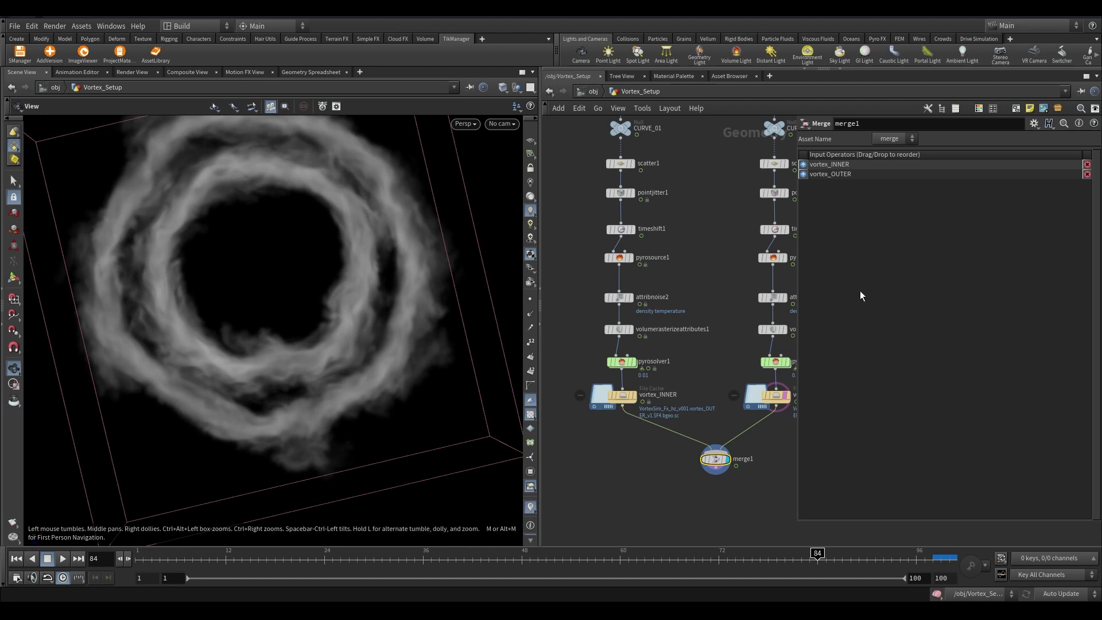
{"action": "scroll", "coordinate": [688, 359], "scroll_direction": "down", "scroll_amount": 3}
- Duplicate the vortex_OUTER chain to create a third ring chain
{"action": "left_click_drag", "start_coordinate": [631, 199], "coordinate": [672, 402]}
{"action": "left_click", "coordinate": [30, 560]}
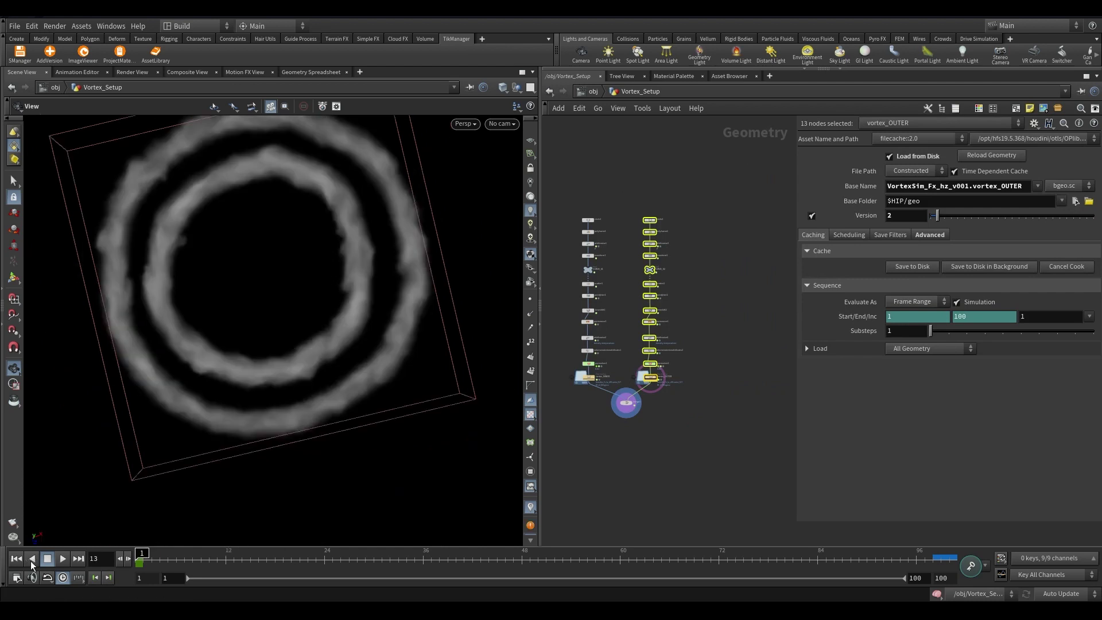
{"action": "scroll", "coordinate": [608, 356], "scroll_direction": "up", "scroll_amount": 2}
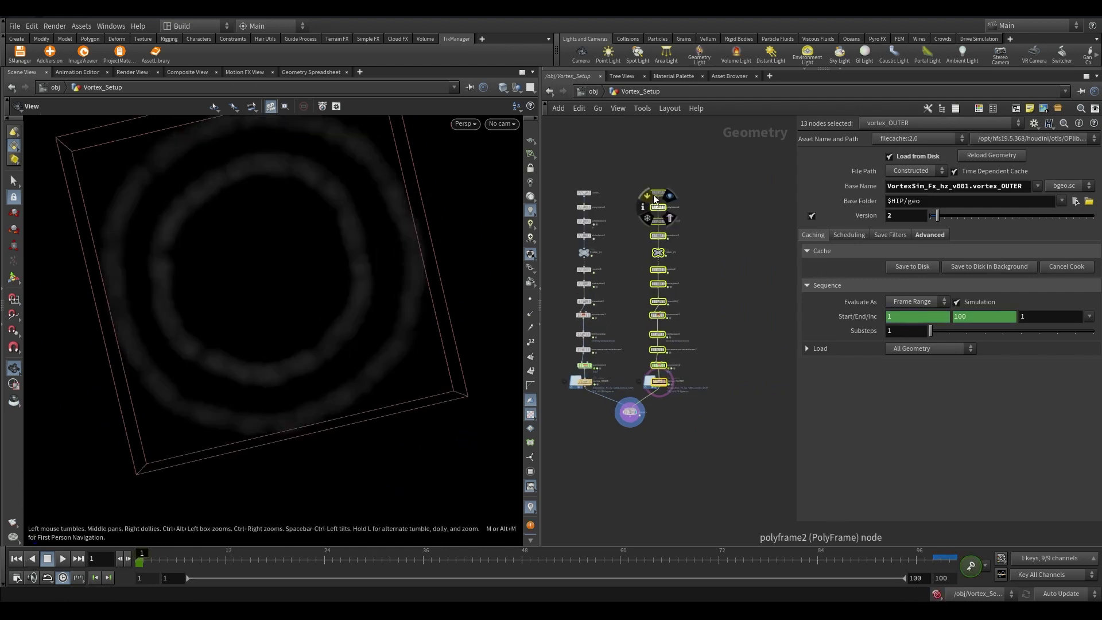
{"action": "left_click_drag", "start_coordinate": [660, 191], "coordinate": [715, 193], "text": "alt"}
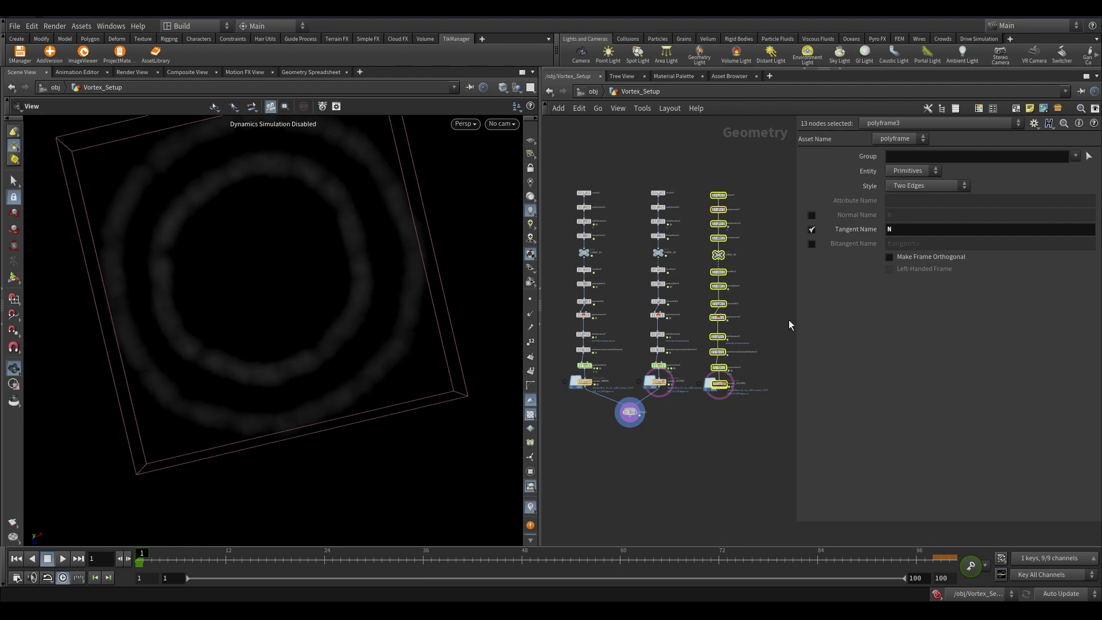
{"action": "scroll", "coordinate": [695, 270], "scroll_direction": "up", "scroll_amount": 5}
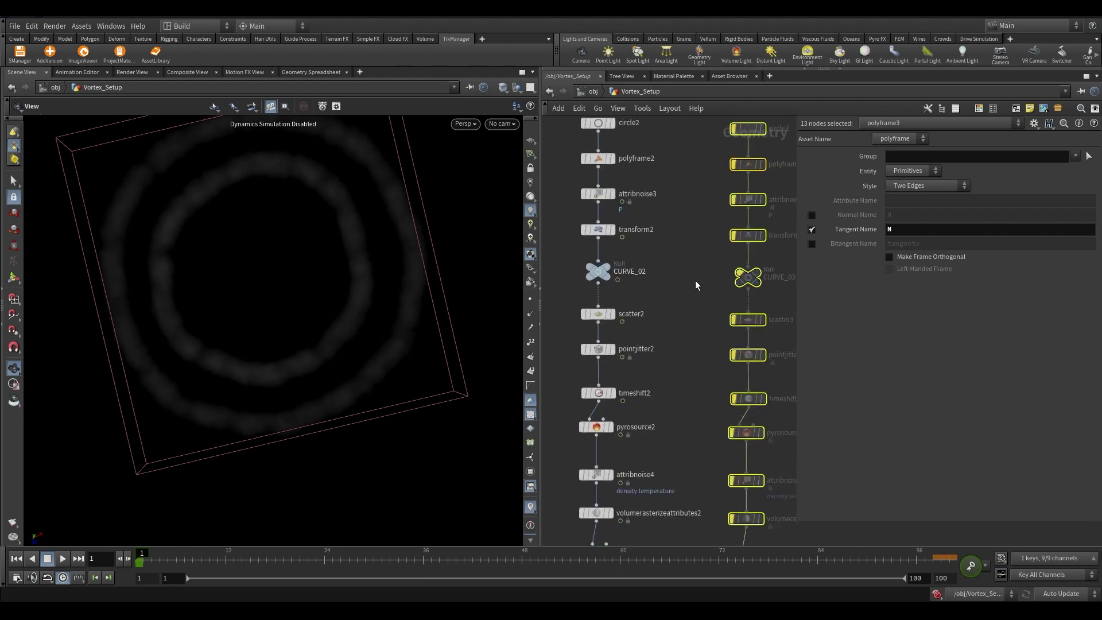
- Undo the bypass on the third chain and select its top nodes, circle3 to attribnoise6
{"action": "key", "text": "ctrl+z"}
{"action": "scroll", "coordinate": [678, 299], "scroll_direction": "down", "scroll_amount": 2}
{"action": "left_click", "coordinate": [663, 311]}
{"action": "scroll", "coordinate": [657, 308], "scroll_direction": "down", "scroll_amount": 1}
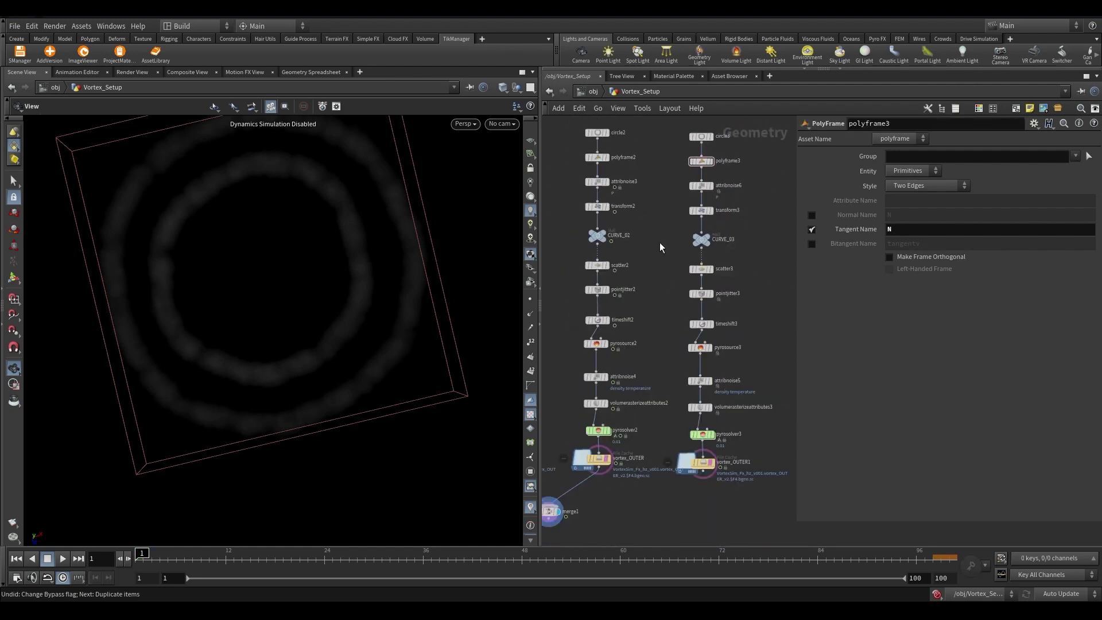
{"action": "middle_click_drag", "start_coordinate": [659, 247], "coordinate": [660, 371]}
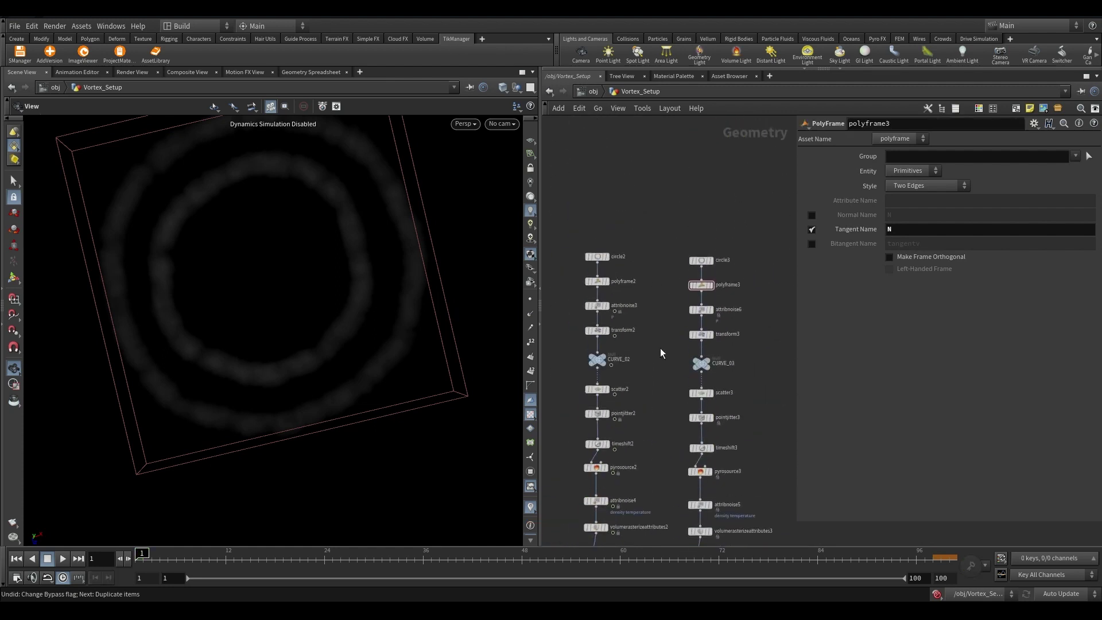
{"action": "left_click_drag", "start_coordinate": [670, 209], "coordinate": [709, 249]}
- Raise the top nodes to open a gap, then add and delete a trial Copy to Points node
{"action": "left_click", "coordinate": [736, 314]}
{"action": "key", "text": "Tab"}
{"action": "type", "text": "cp"}
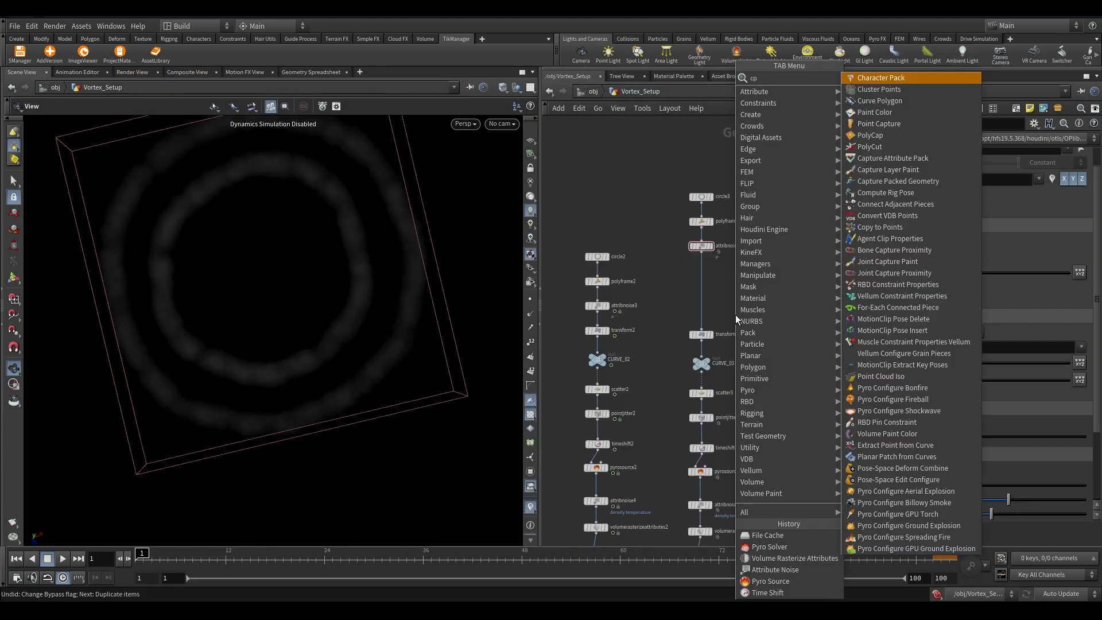
{"action": "key", "text": "BackSpace"}
{"action": "type", "text": "oi"}
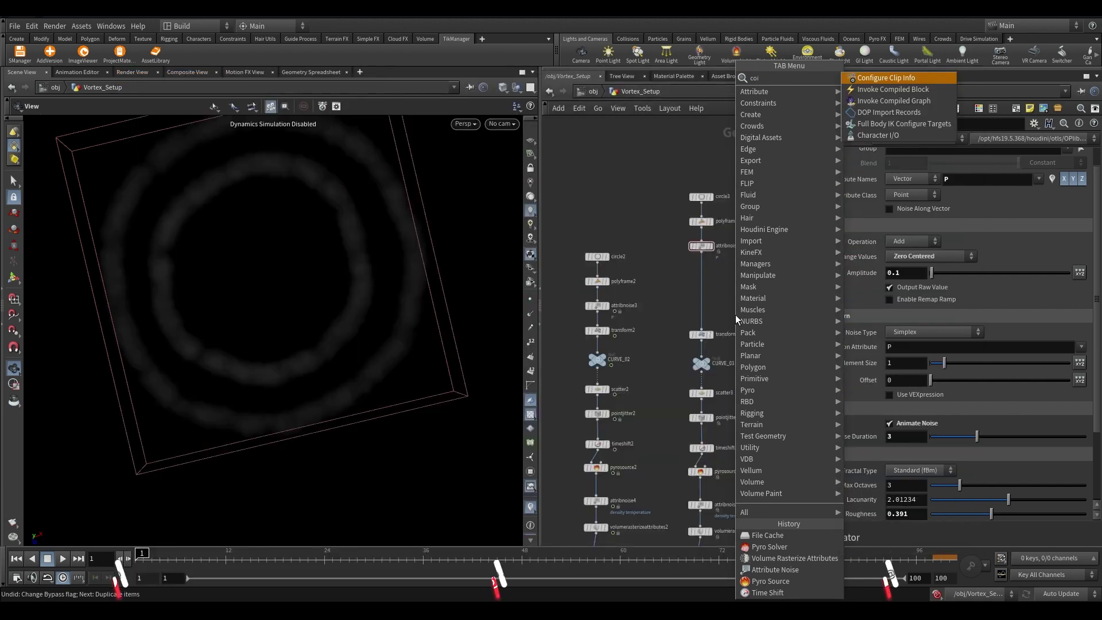
{"action": "key", "text": "BackSpace"}
{"action": "type", "text": "p"}
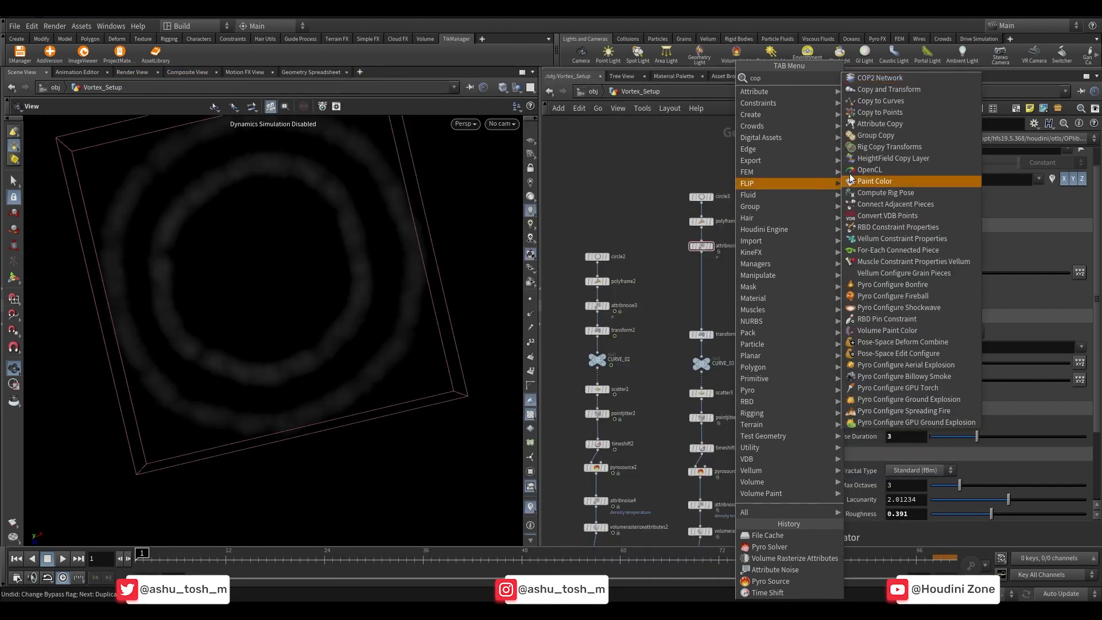
{"action": "left_click", "coordinate": [903, 117]}
{"action": "left_click", "coordinate": [706, 280]}
{"action": "scroll", "coordinate": [705, 281], "scroll_direction": "up", "scroll_amount": 6}
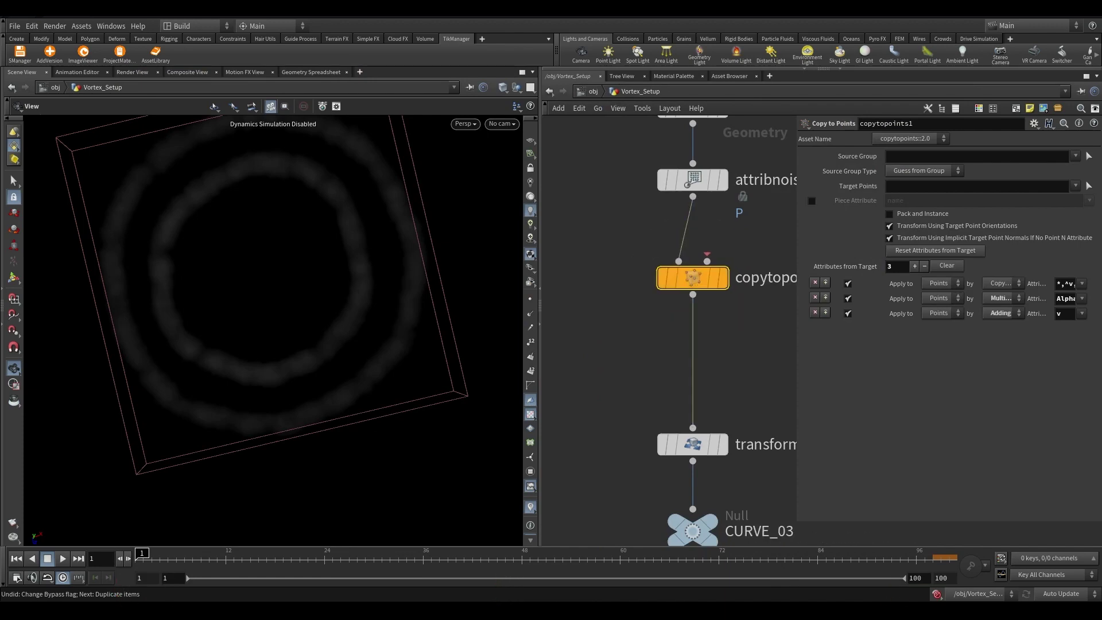
{"action": "key", "text": "Delete"}
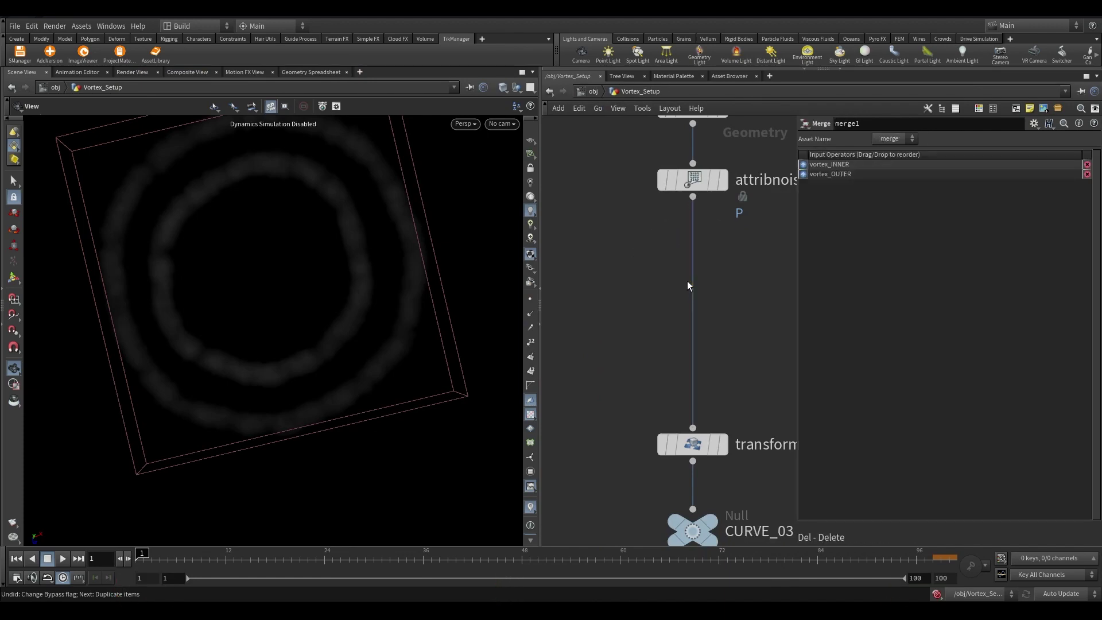
- Drop a Copy and Transform node onto the wire with 20 copies at uniform scale 1.03
{"action": "key", "text": "Tab"}
{"action": "key", "text": "Return"}
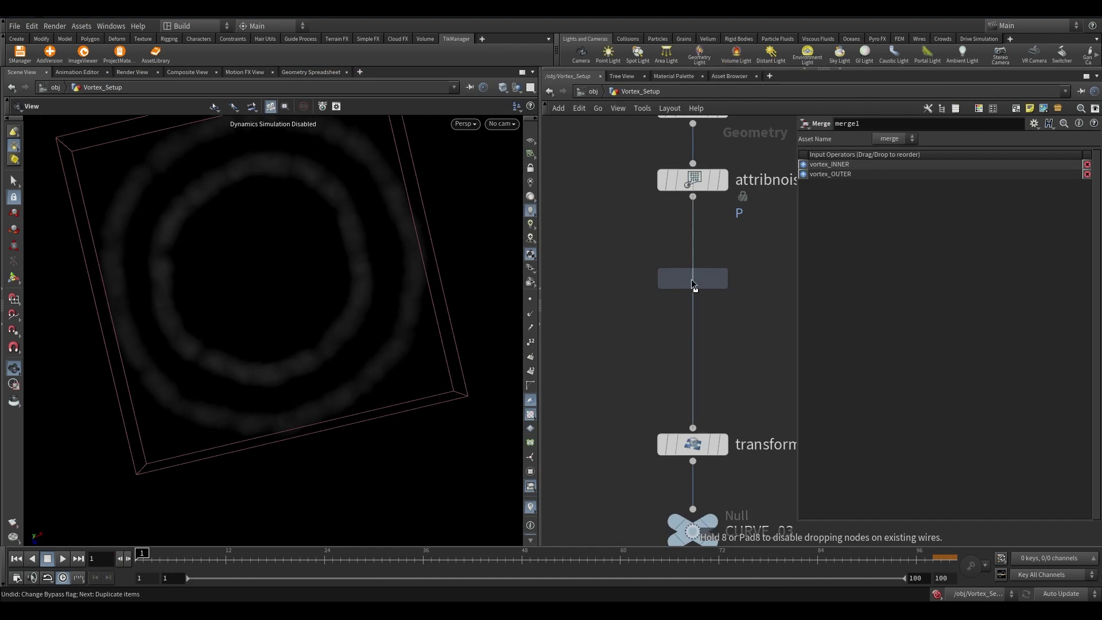
{"action": "left_click", "coordinate": [692, 279]}
{"action": "left_click", "coordinate": [924, 187]}
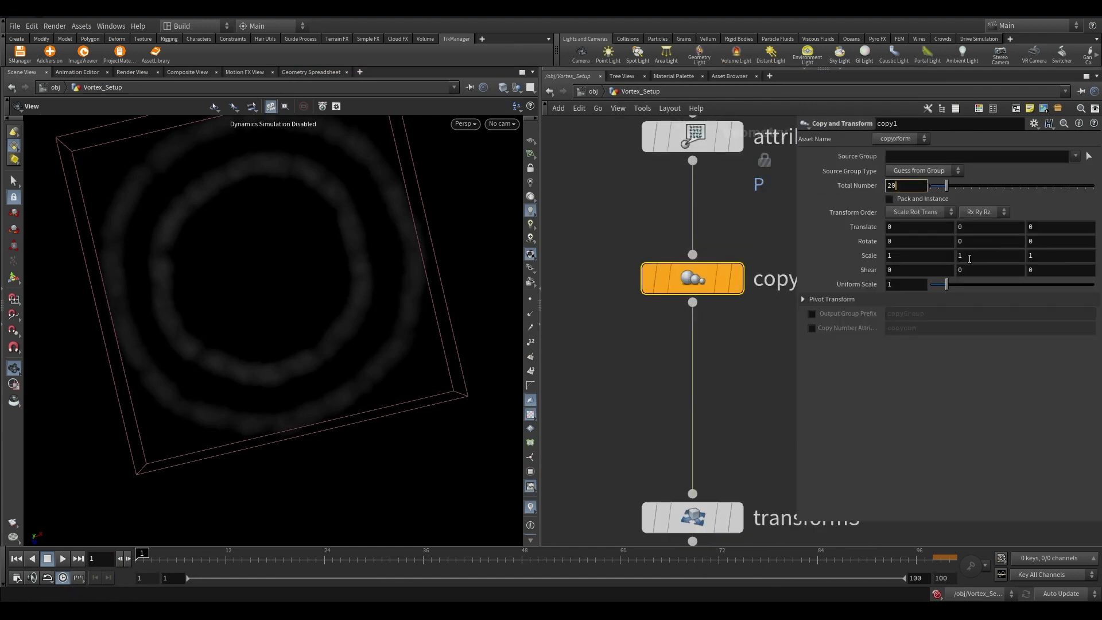
{"action": "left_click", "coordinate": [899, 287]}
{"action": "type", "text": ".03"}
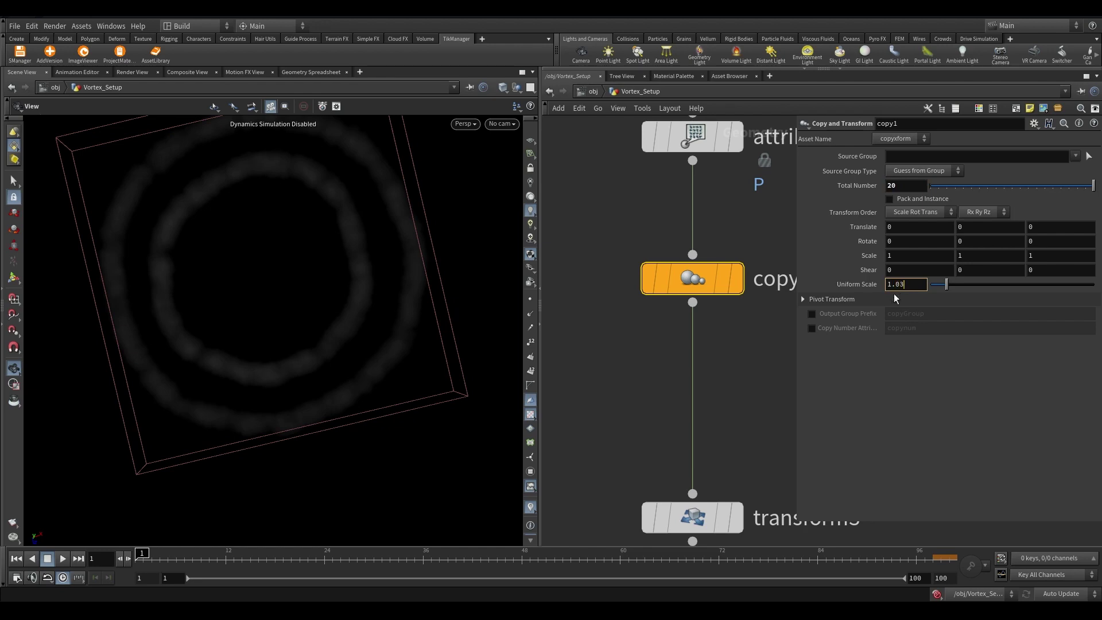
{"action": "key", "text": "Return"}
- Display the copy node's stacked rings and scrub the animation to inspect them
{"action": "key", "text": "r"}
{"action": "key", "text": "space+g"}
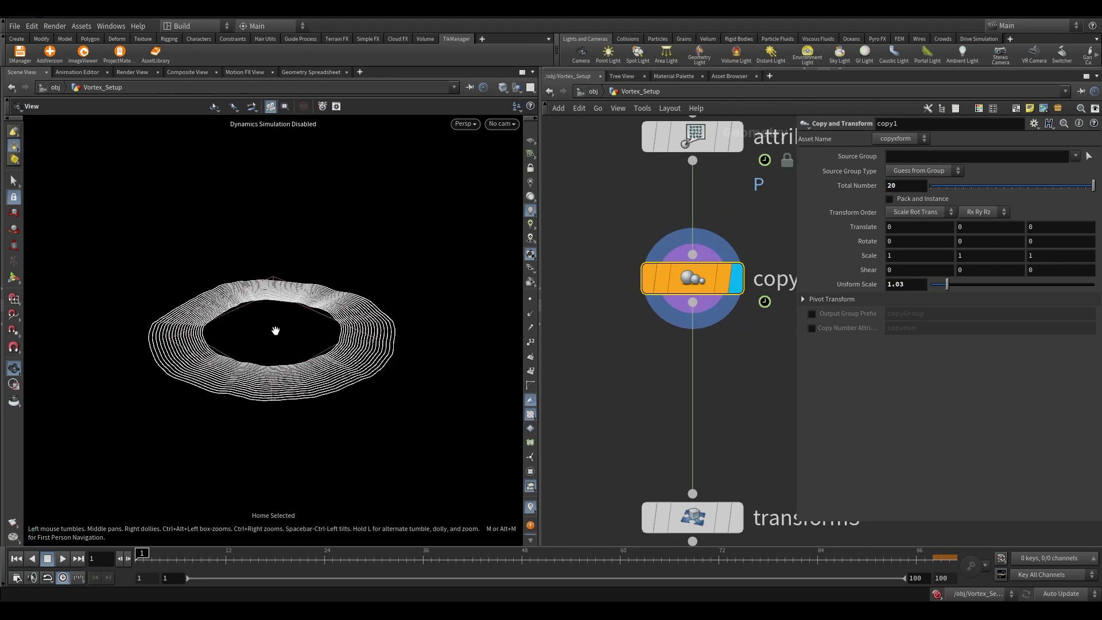
{"action": "left_click_drag", "start_coordinate": [143, 554], "coordinate": [431, 553]}
{"action": "scroll", "coordinate": [394, 297], "scroll_direction": "up", "scroll_amount": 8}
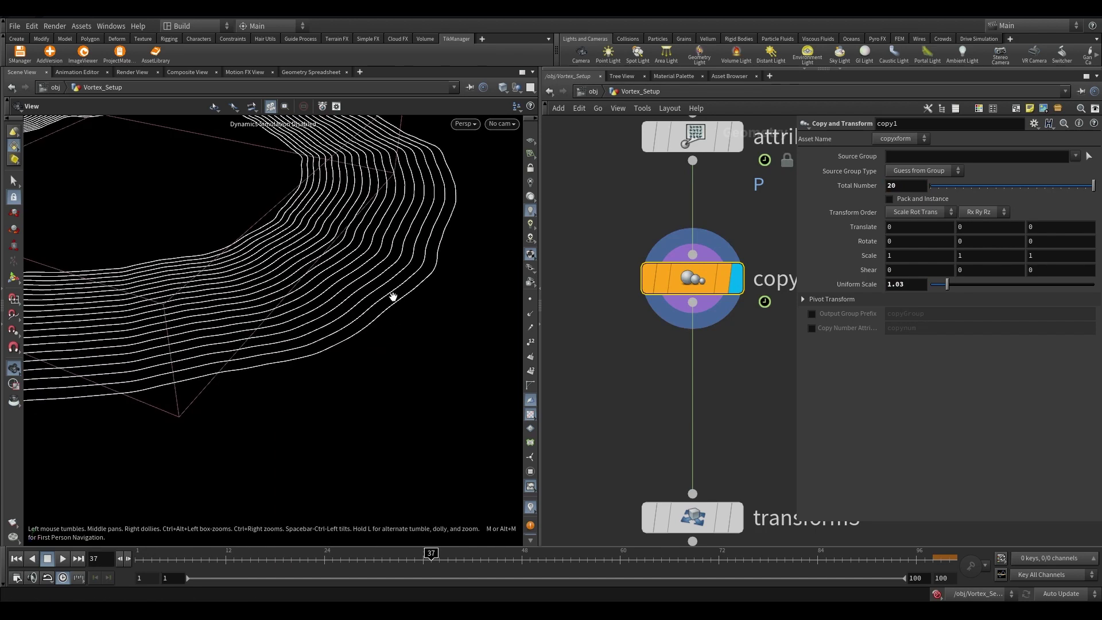
{"action": "left_click_drag", "start_coordinate": [394, 296], "coordinate": [342, 438]}
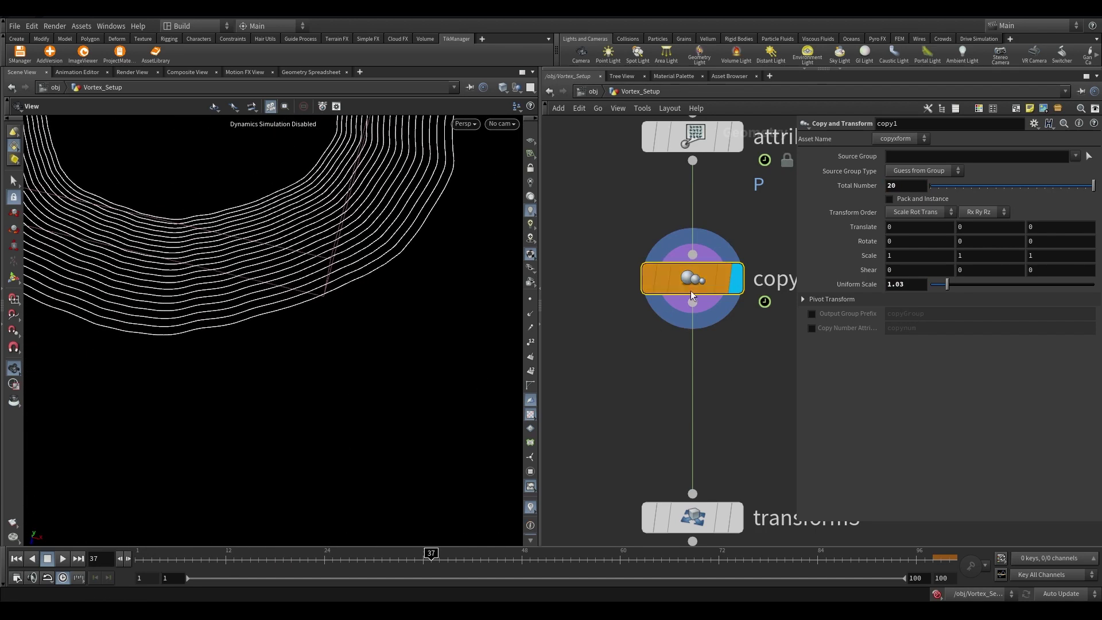
{"action": "middle_click", "coordinate": [691, 291]}
{"action": "left_click_drag", "start_coordinate": [742, 434], "coordinate": [593, 433]}
{"action": "left_click", "coordinate": [996, 217]}
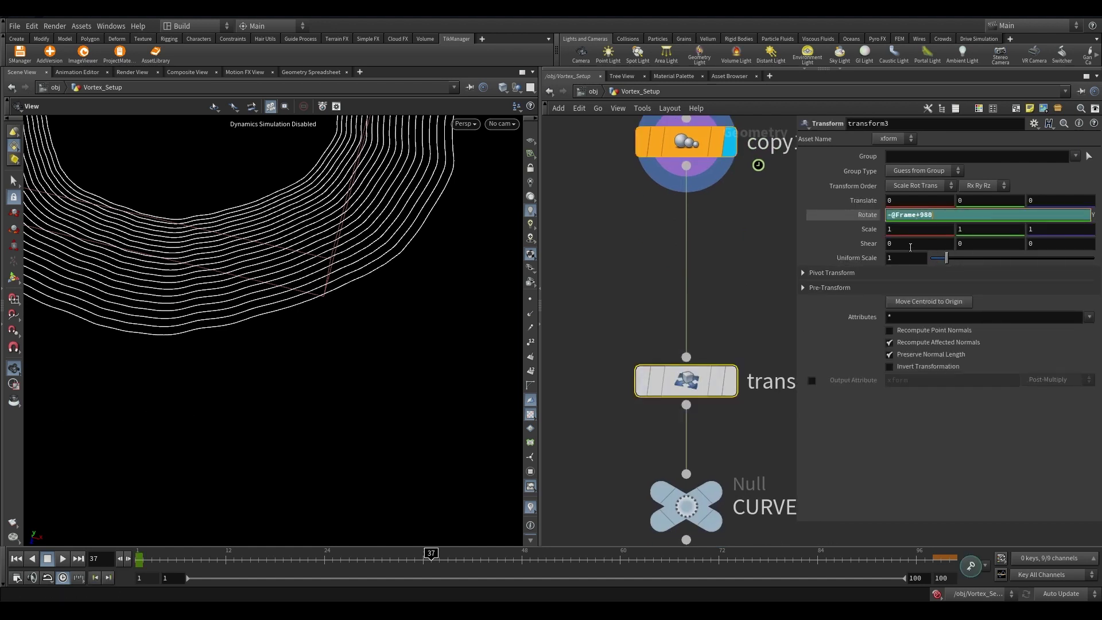
{"action": "type", "text": "+980"}
{"action": "key", "text": "Return"}
{"action": "left_click_drag", "start_coordinate": [365, 290], "coordinate": [339, 379]}
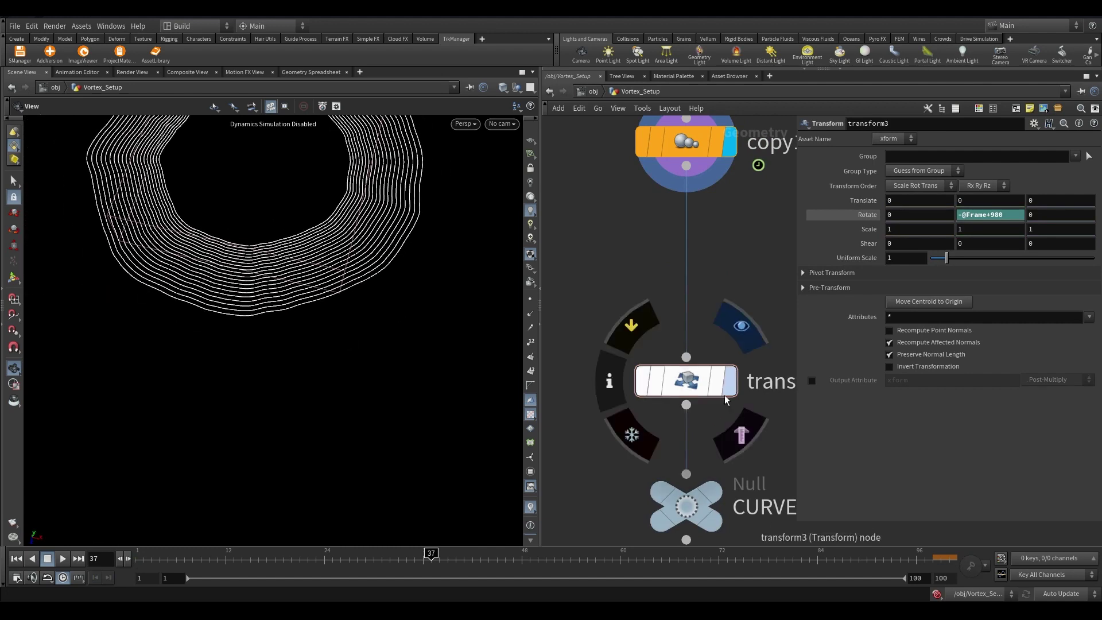
{"action": "left_click", "coordinate": [729, 381]}
{"action": "scroll", "coordinate": [402, 334], "scroll_direction": "down", "scroll_amount": 5}
{"action": "left_click_drag", "start_coordinate": [226, 552], "coordinate": [538, 552]}
- Raise scatter3's Force Total Count to 20000 and clear the node selection
{"action": "middle_click_drag", "start_coordinate": [721, 473], "coordinate": [734, 215]}
{"action": "left_click", "coordinate": [699, 374]}
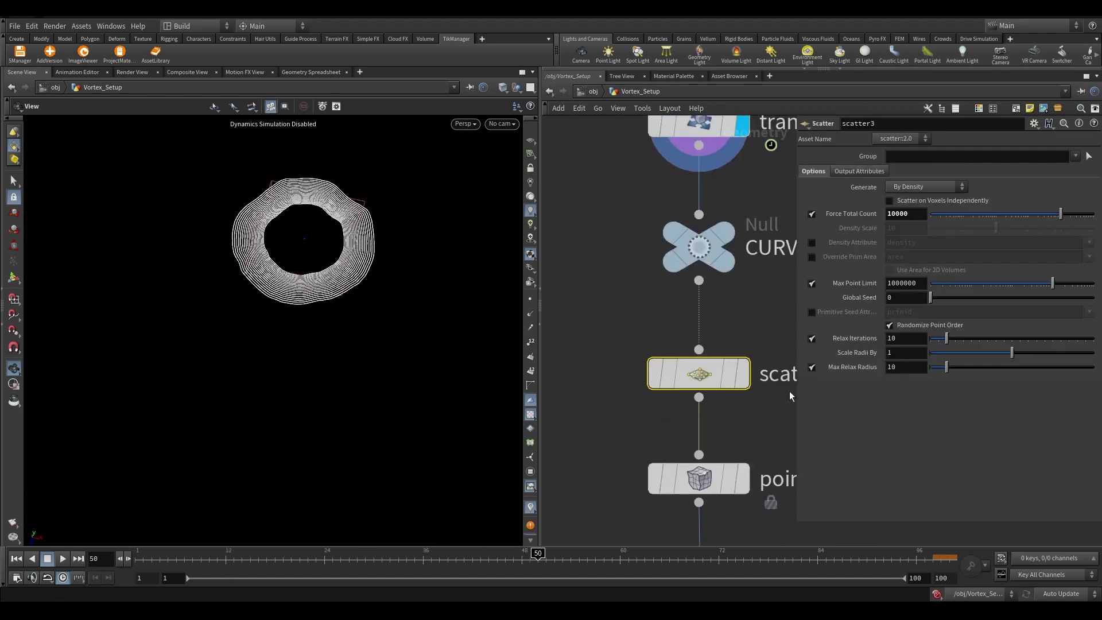
{"action": "left_click", "coordinate": [890, 213]}
{"action": "key", "text": "Return"}
{"action": "left_click", "coordinate": [698, 281]}
{"action": "key", "text": "Escape"}
{"action": "left_click", "coordinate": [635, 274]}
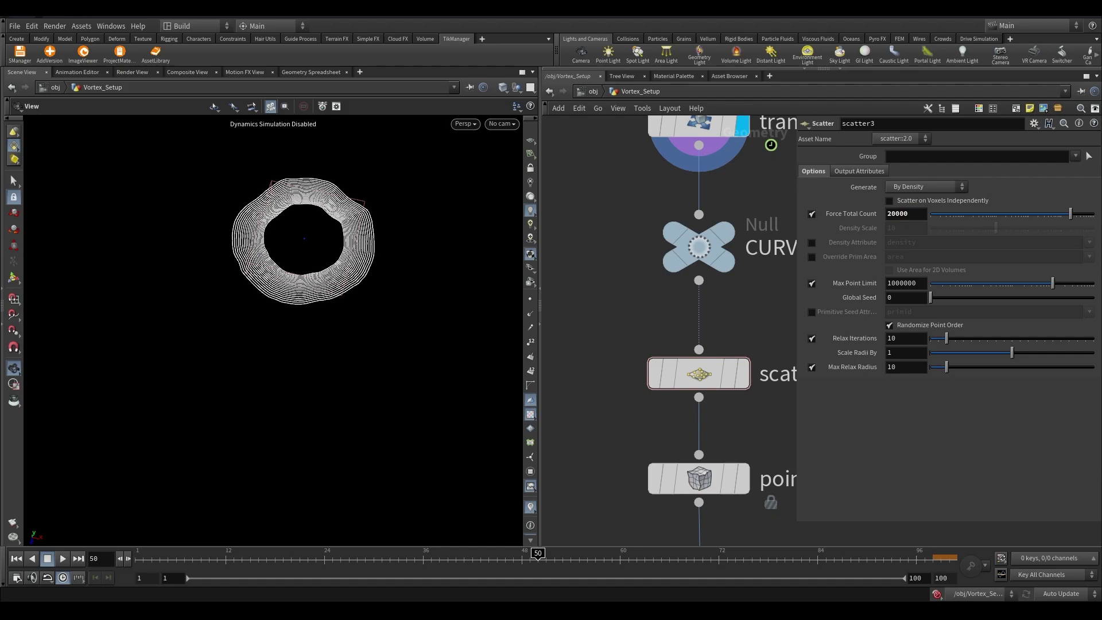
{"action": "middle_click_drag", "start_coordinate": [750, 460], "coordinate": [709, 339]}
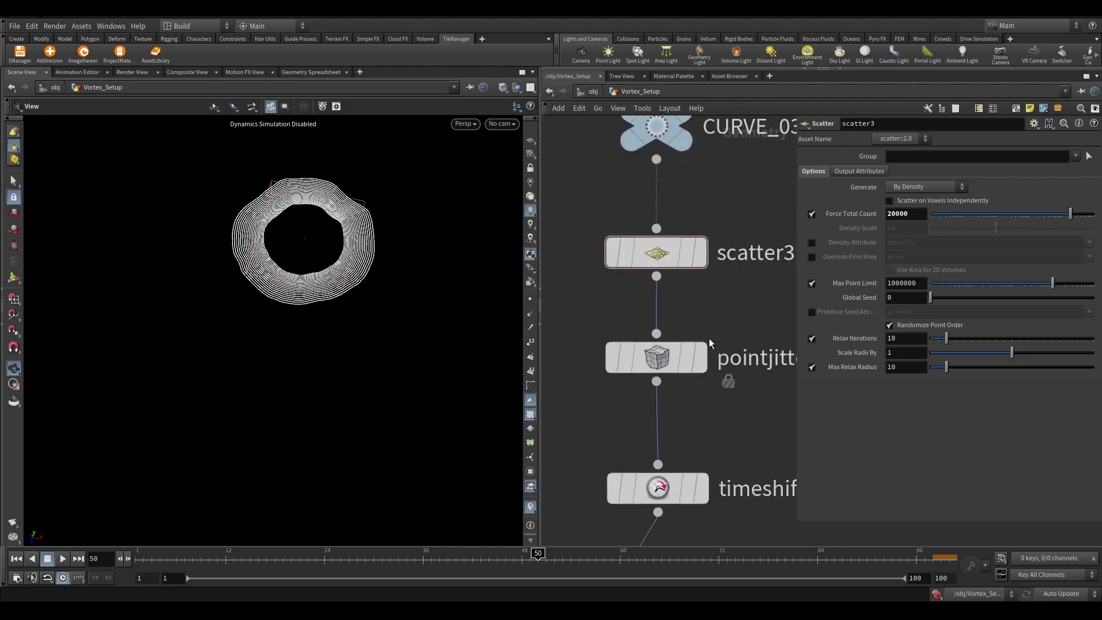
- Set pointjitter3's Axis Scales to .25, 1, .25 and replay the animation to check
{"action": "left_click", "coordinate": [709, 341]}
{"action": "left_click", "coordinate": [662, 360]}
{"action": "left_click_drag", "start_coordinate": [381, 149], "coordinate": [379, 197]}
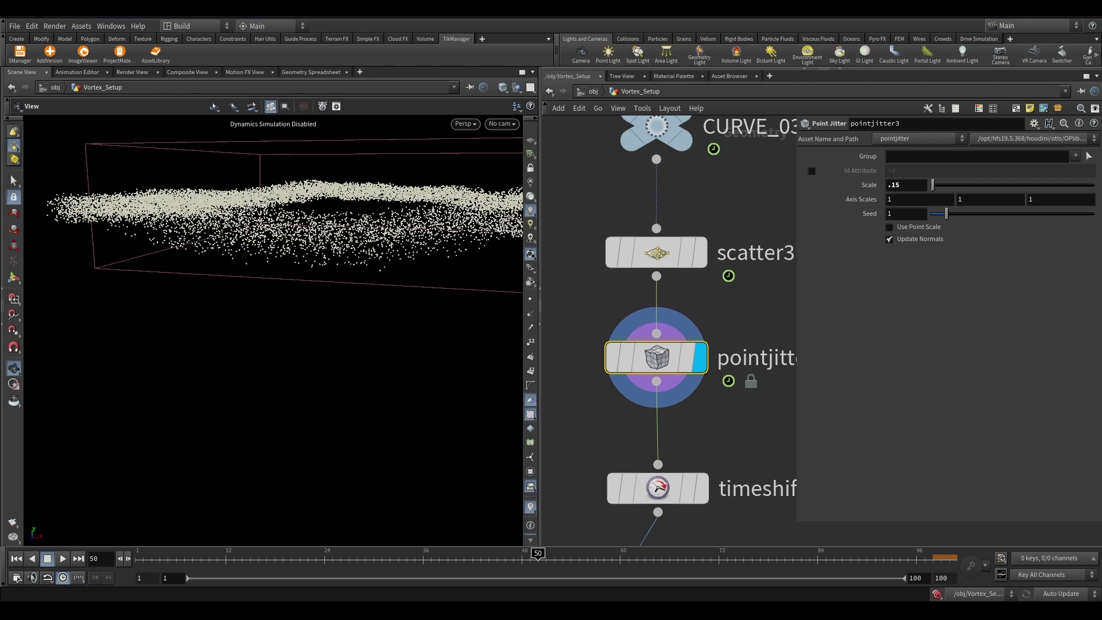
{"action": "left_click", "coordinate": [898, 199]}
{"action": "type", "text": ".25"}
{"action": "key", "text": "Tab"}
{"action": "key", "text": "Tab"}
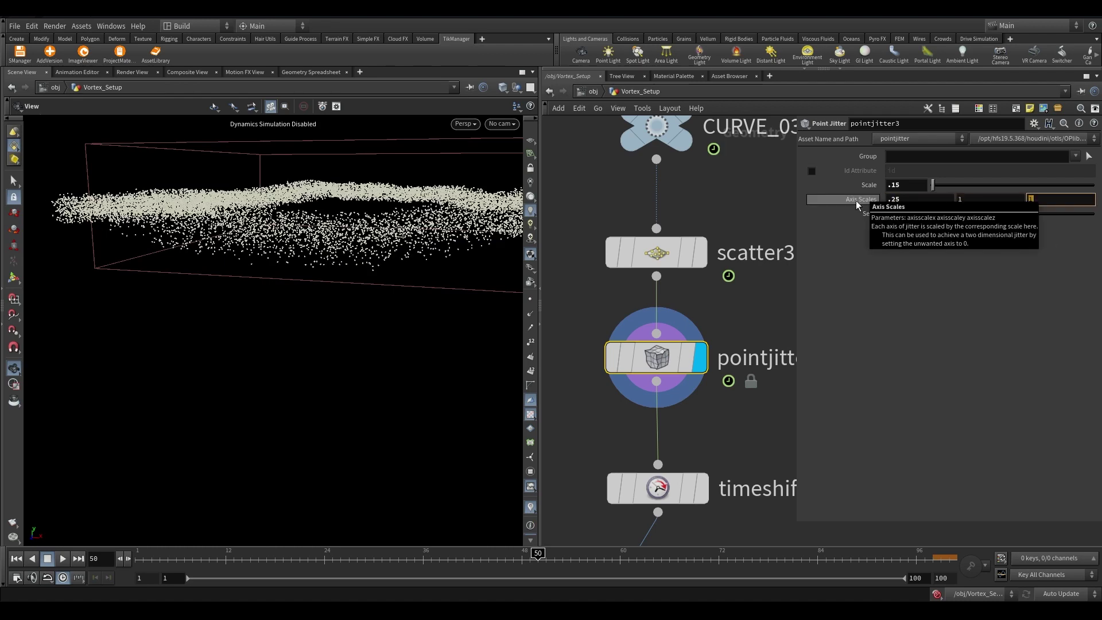
{"action": "type", "text": ".25"}
{"action": "key", "text": "Return"}
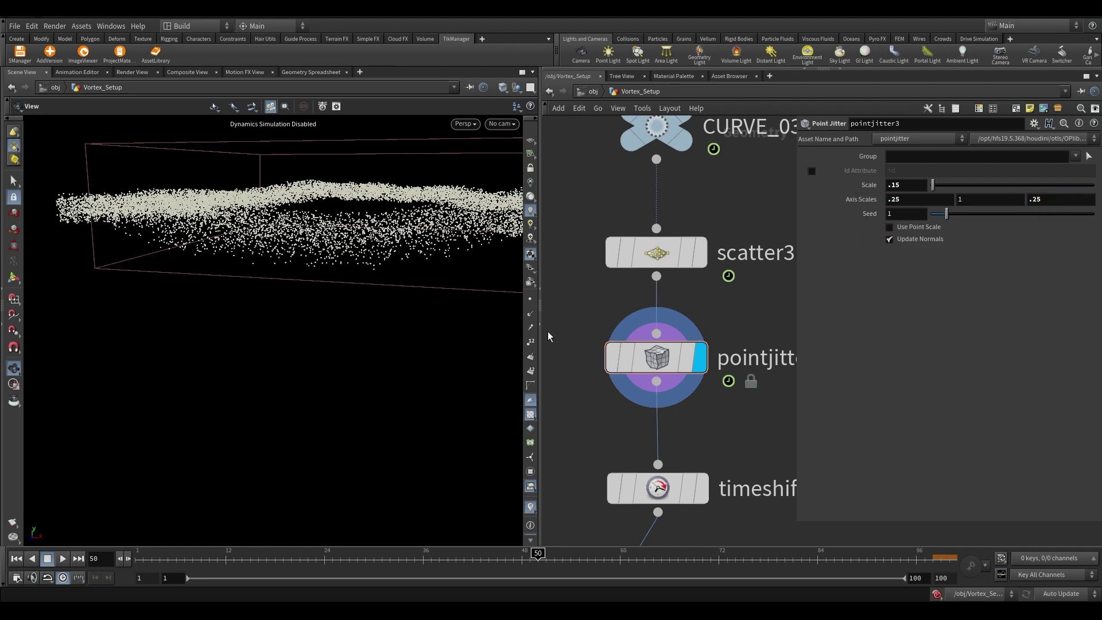
{"action": "left_click_drag", "start_coordinate": [373, 322], "coordinate": [219, 484]}
{"action": "key", "text": "ctrl+Up"}
{"action": "key", "text": "Up"}
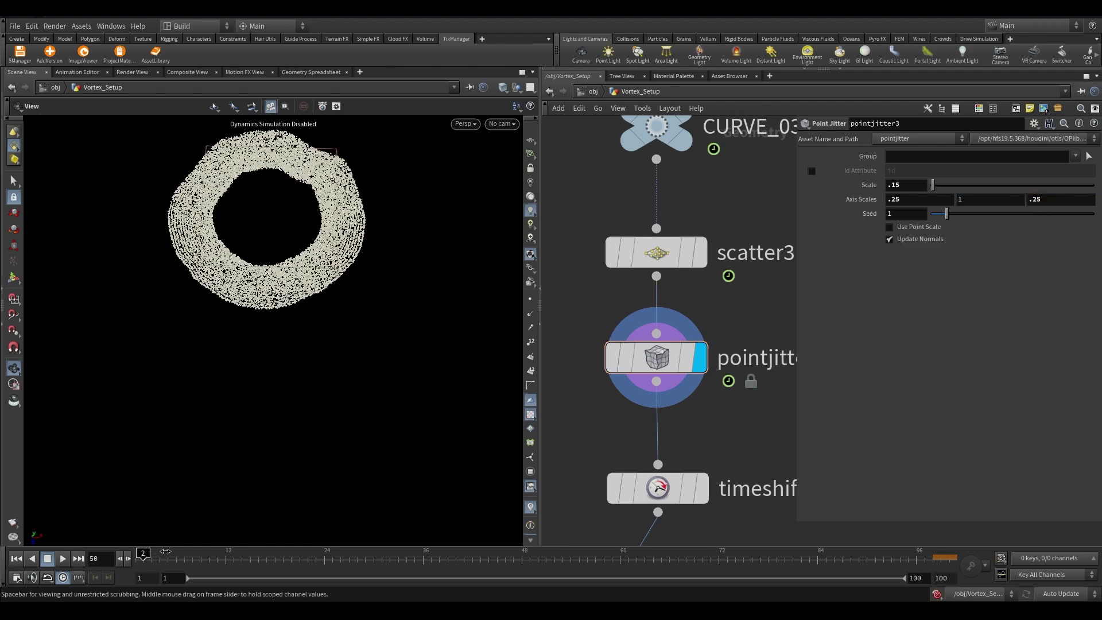
{"action": "middle_click_drag", "start_coordinate": [770, 412], "coordinate": [754, 158]}
- Rename the vortex_OUTER1 cache to vortex_OUTER_01 and reset its base name to default
{"action": "scroll", "coordinate": [753, 158], "scroll_direction": "down", "scroll_amount": 3}
{"action": "scroll", "coordinate": [728, 312], "scroll_direction": "down", "scroll_amount": 2}
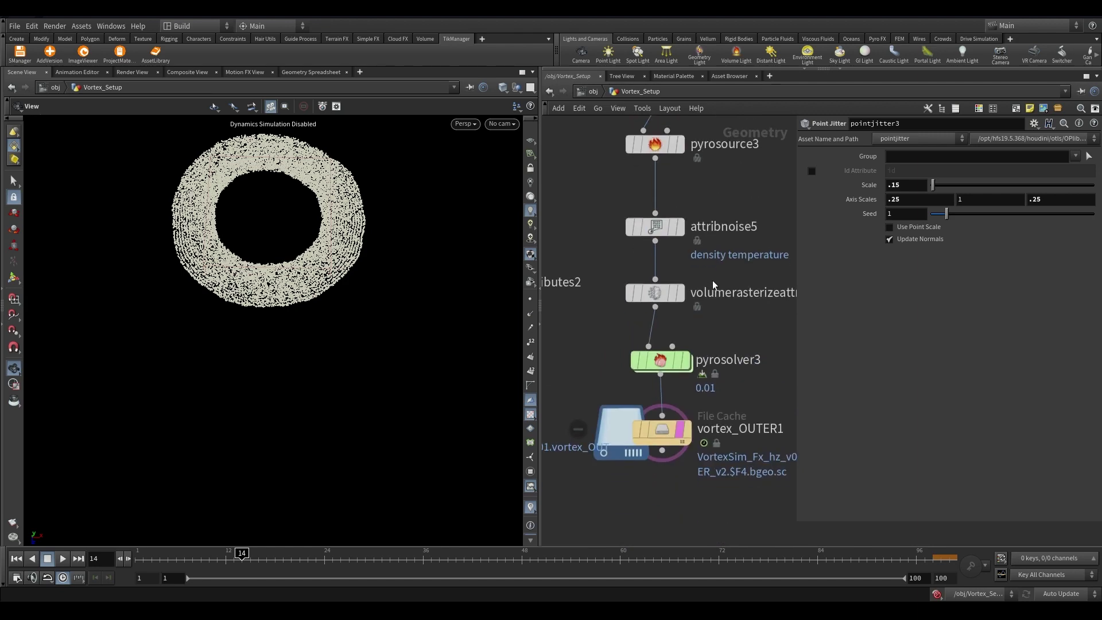
{"action": "left_click", "coordinate": [639, 287]}
{"action": "middle_click_drag", "start_coordinate": [596, 279], "coordinate": [643, 144]}
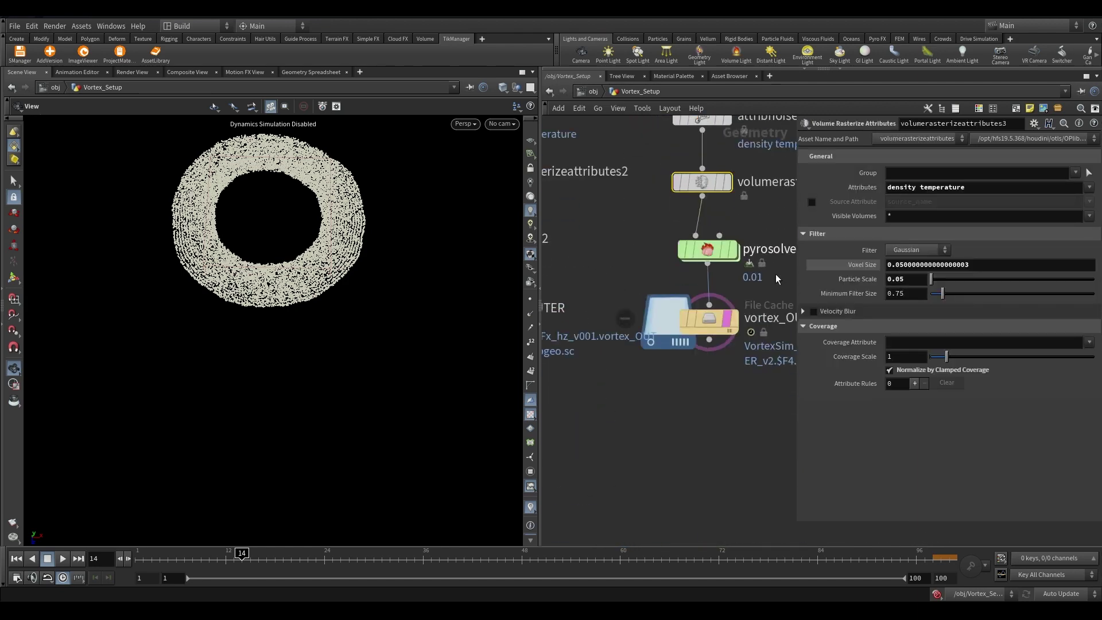
{"action": "left_click_drag", "start_coordinate": [747, 382], "coordinate": [625, 276]}
{"action": "middle_click_drag", "start_coordinate": [689, 350], "coordinate": [613, 442]}
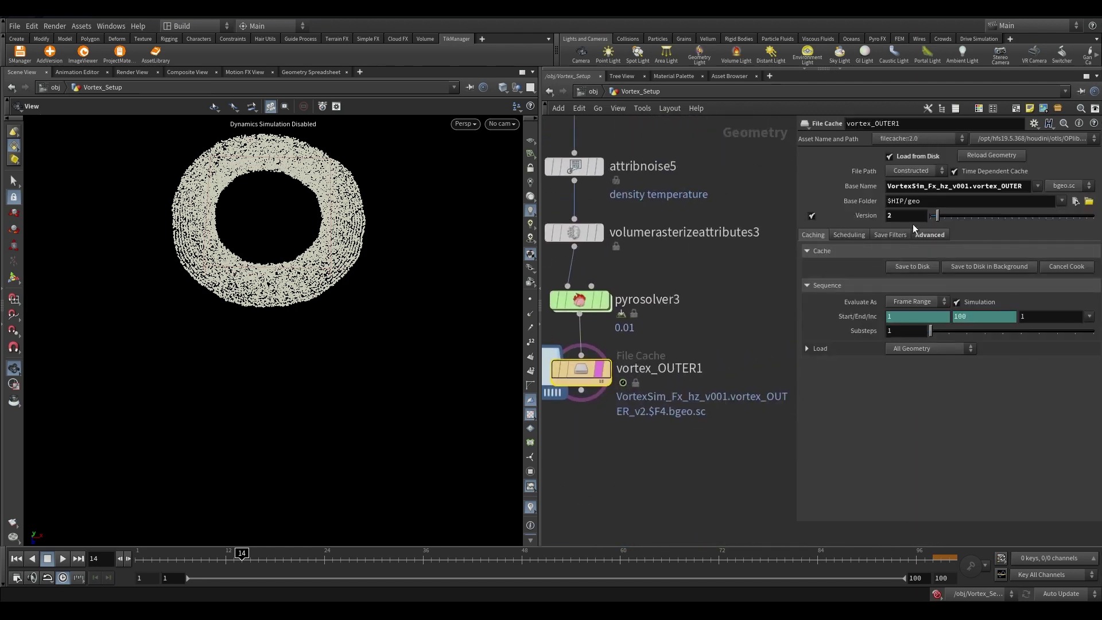
{"action": "scroll", "coordinate": [706, 383], "scroll_direction": "up", "scroll_amount": 2}
{"action": "double_click", "coordinate": [700, 368]}
{"action": "key", "text": "BackSpace"}
{"action": "type", "text": "_"}
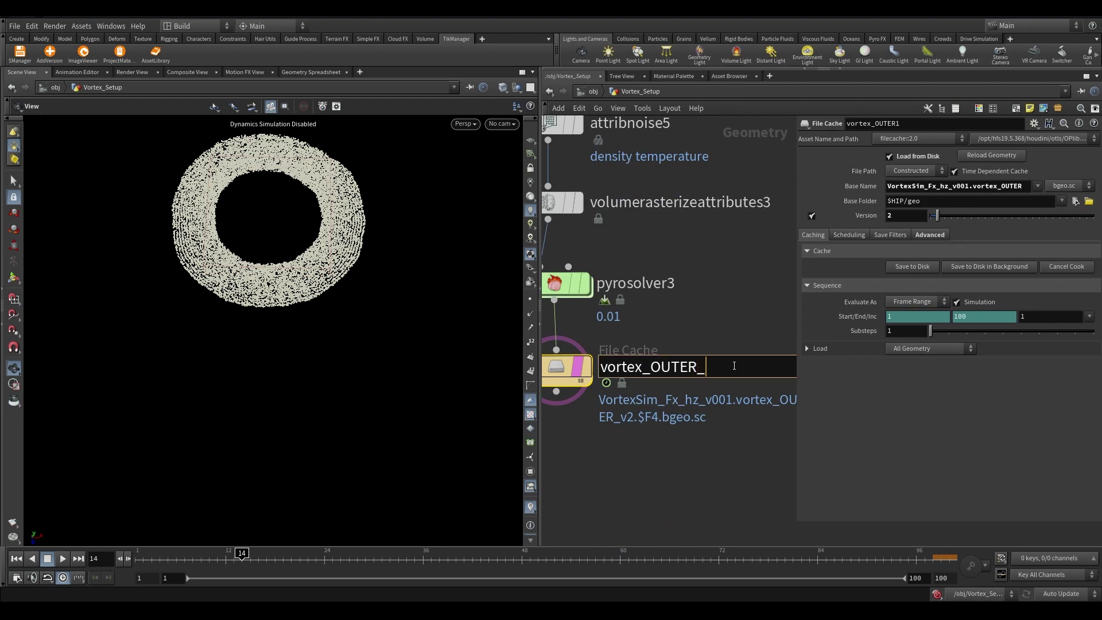
{"action": "type", "text": "01"}
{"action": "key", "text": "Return"}
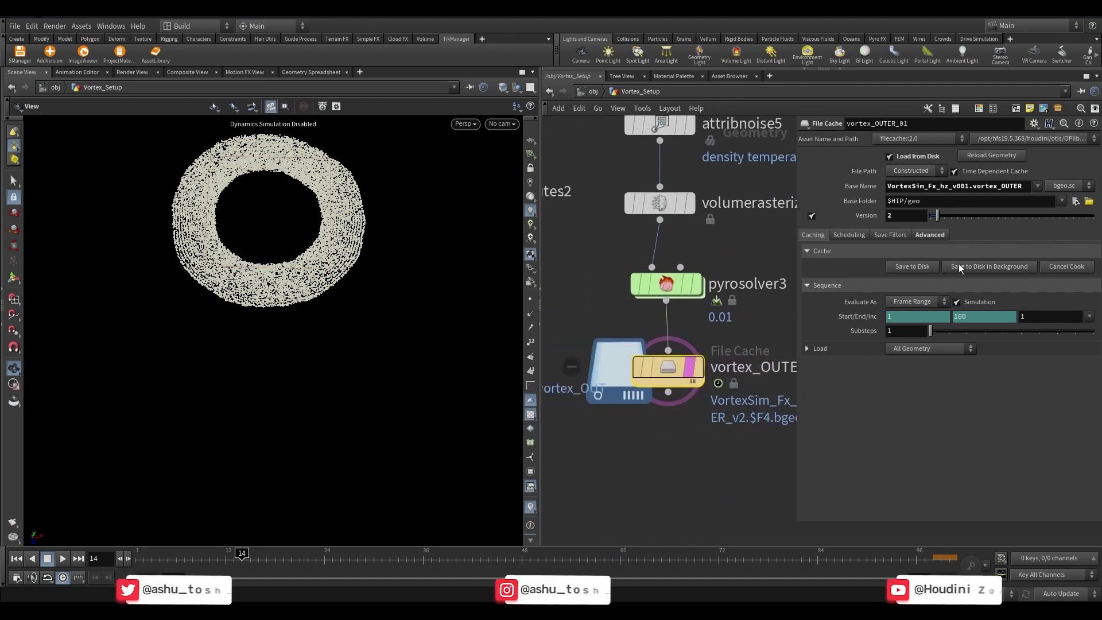
{"action": "middle_click", "coordinate": [1025, 184], "text": "ctrl"}
- Display vortex_OUTER_01 and write its 100-frame simulation to disk
{"action": "scroll", "coordinate": [177, 293], "scroll_direction": "down", "scroll_amount": 3}
{"action": "left_click_drag", "start_coordinate": [178, 293], "coordinate": [190, 264]}
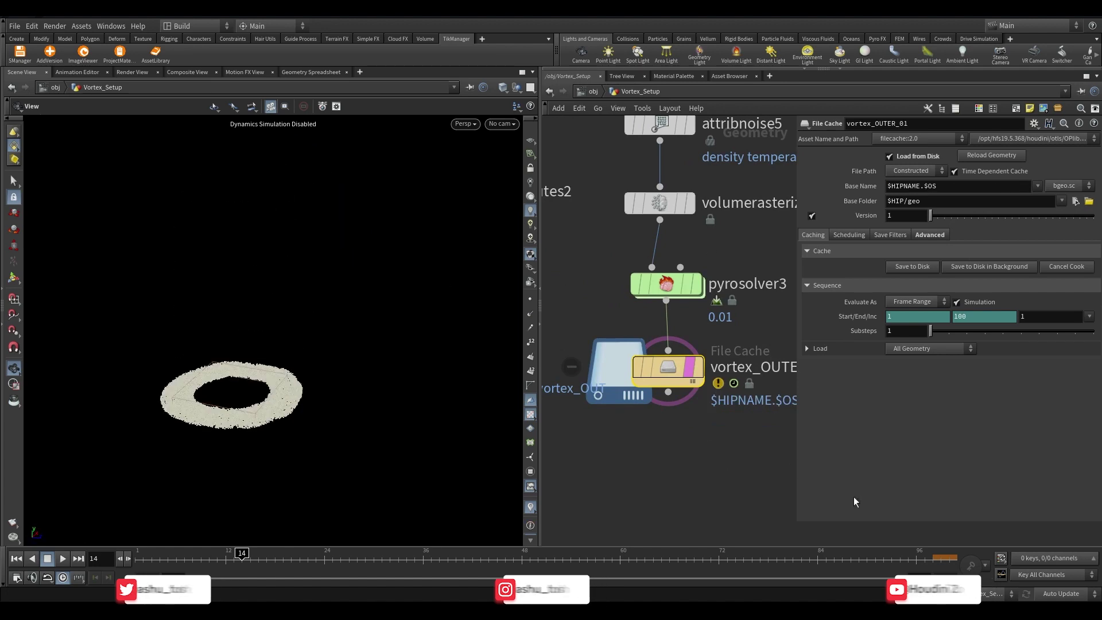
{"action": "mouse_move", "coordinate": [270, 391]}
{"action": "left_mouse_down"}
{"action": "mouse_move", "coordinate": [288, 413]}
{"action": "mouse_move", "coordinate": [282, 404]}
{"action": "left_mouse_up"}
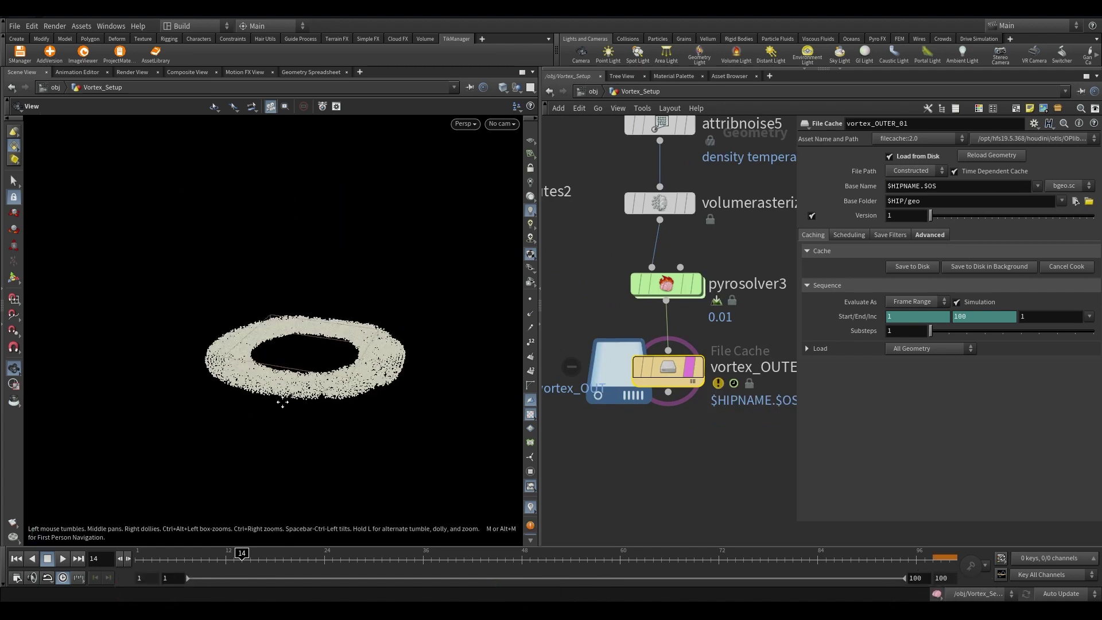
{"action": "scroll", "coordinate": [282, 403], "scroll_direction": "up", "scroll_amount": 3}
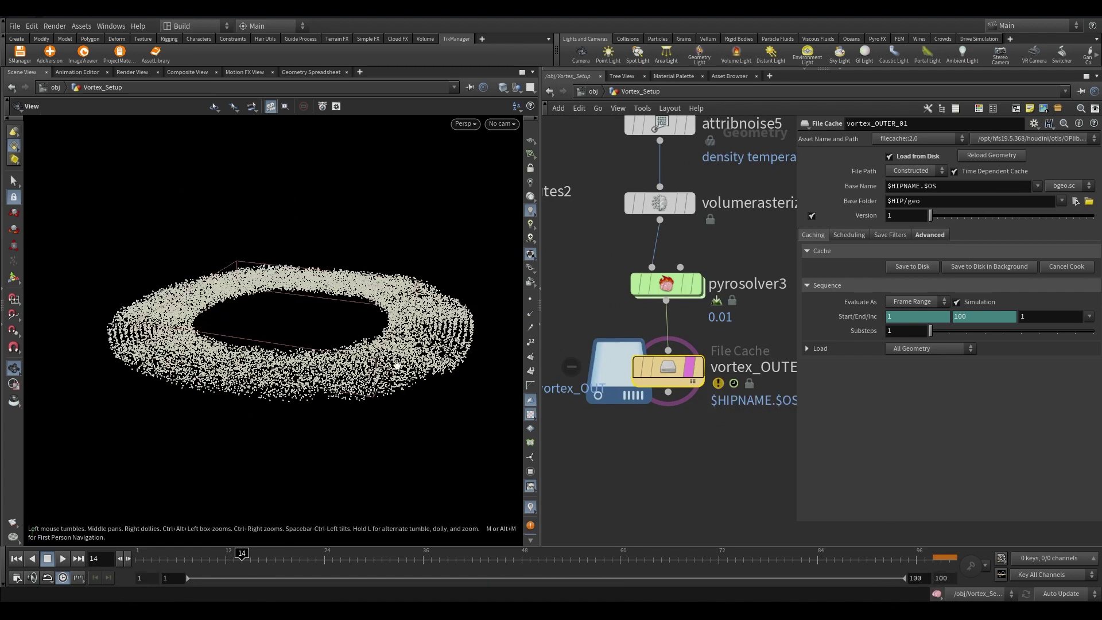
{"action": "left_click", "coordinate": [686, 368]}
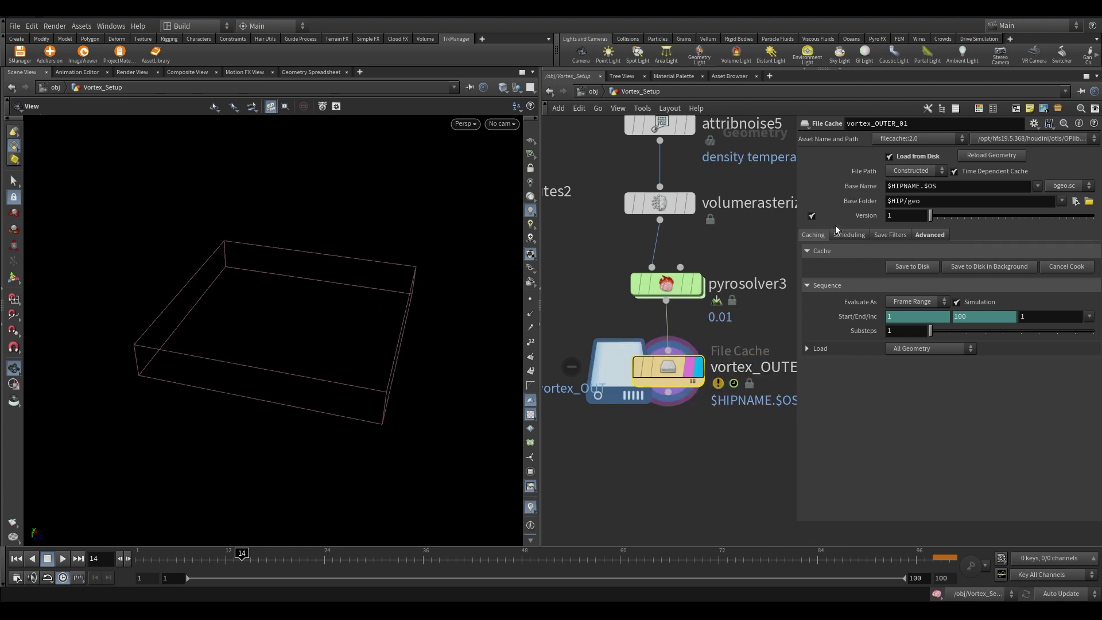
{"action": "left_click", "coordinate": [887, 270]}
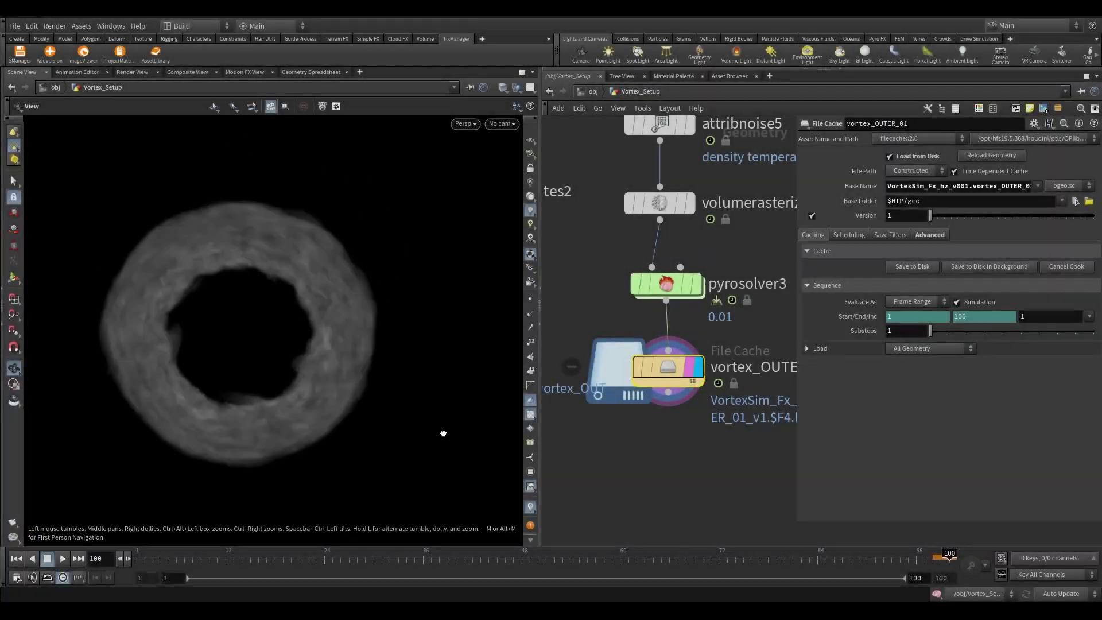
{"action": "left_click_drag", "start_coordinate": [517, 341], "coordinate": [682, 431]}
{"action": "scroll", "coordinate": [683, 431], "scroll_direction": "down", "scroll_amount": 6}
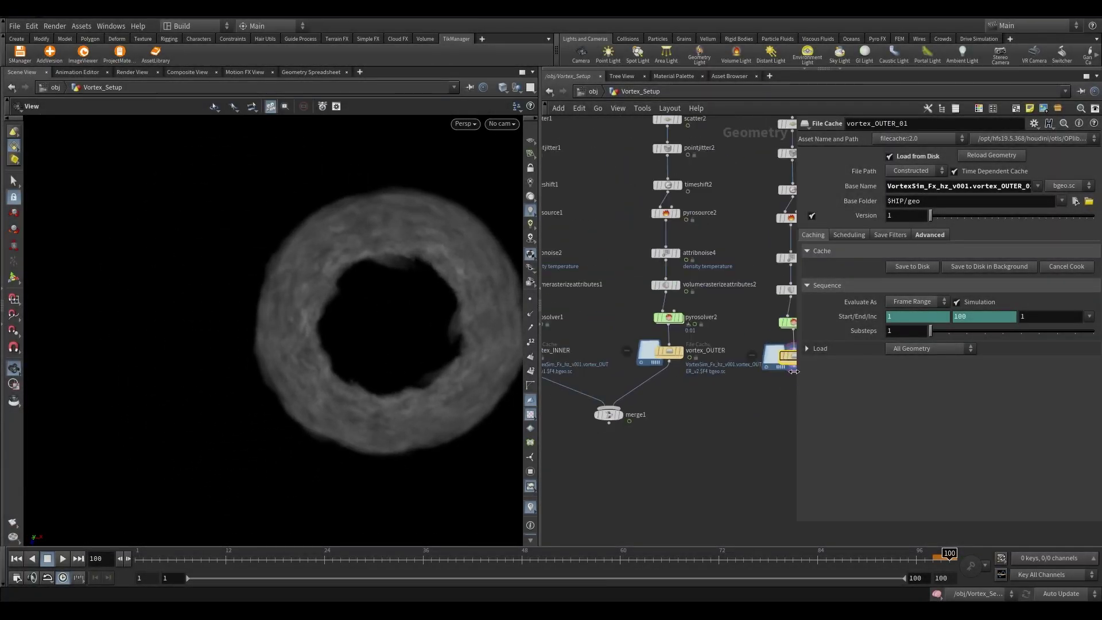
- Wire vortex_OUTER_01 into merge1 as its third input
{"action": "left_click", "coordinate": [791, 371]}
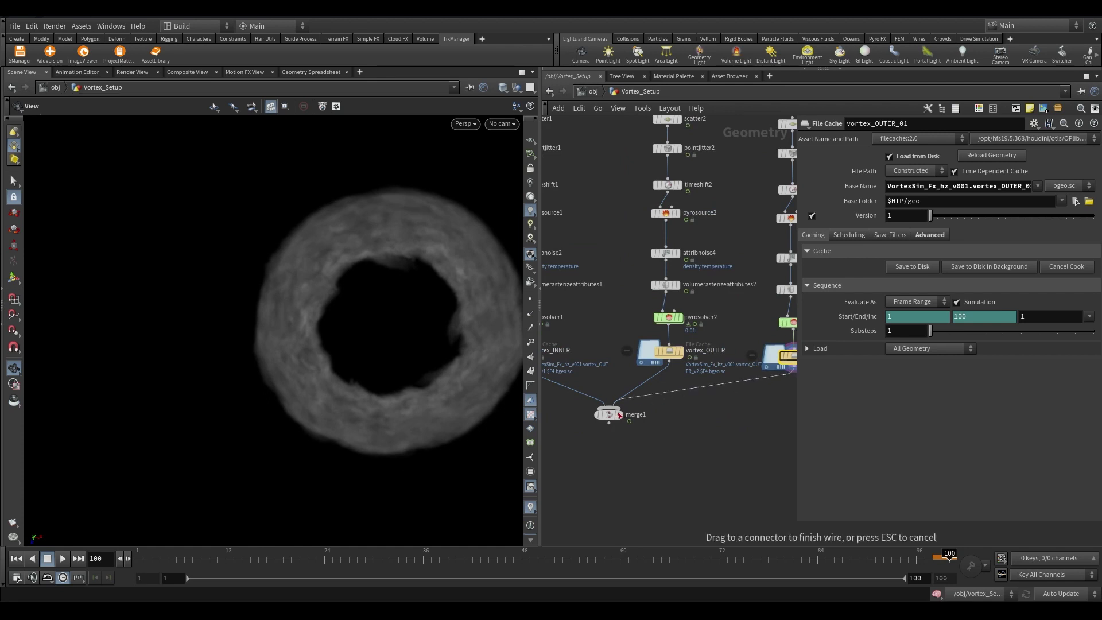
{"action": "scroll", "coordinate": [618, 412], "scroll_direction": "up", "scroll_amount": 3}
{"action": "left_click", "coordinate": [607, 415]}
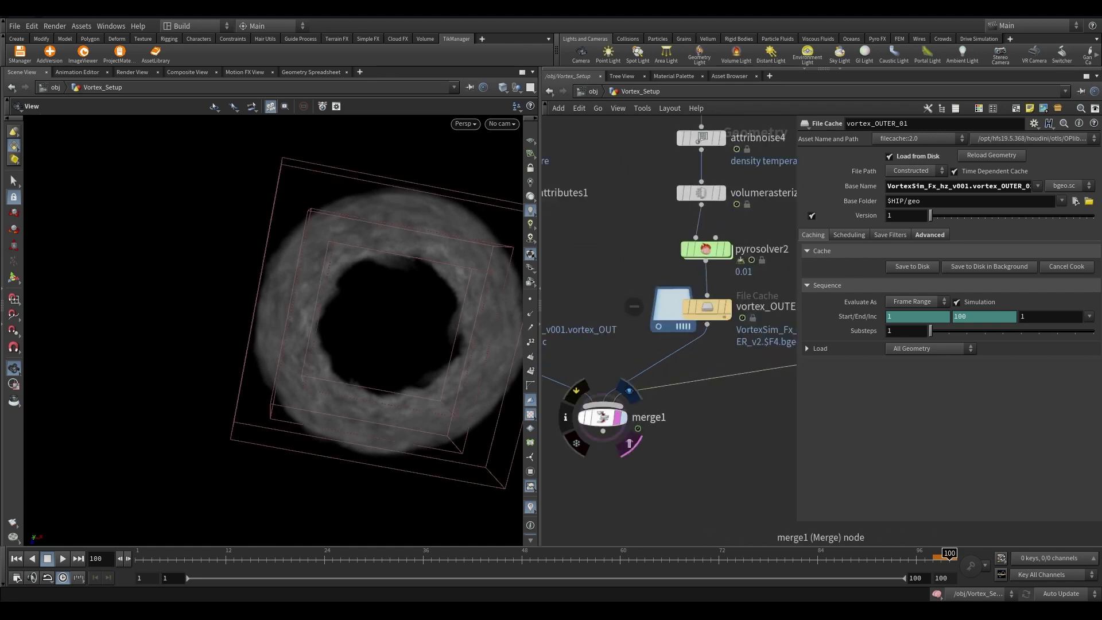
{"action": "left_click_drag", "start_coordinate": [315, 361], "coordinate": [471, 201]}
- Create a new camera from the current view and paste in the copied cameras
{"action": "left_click", "coordinate": [502, 124]}
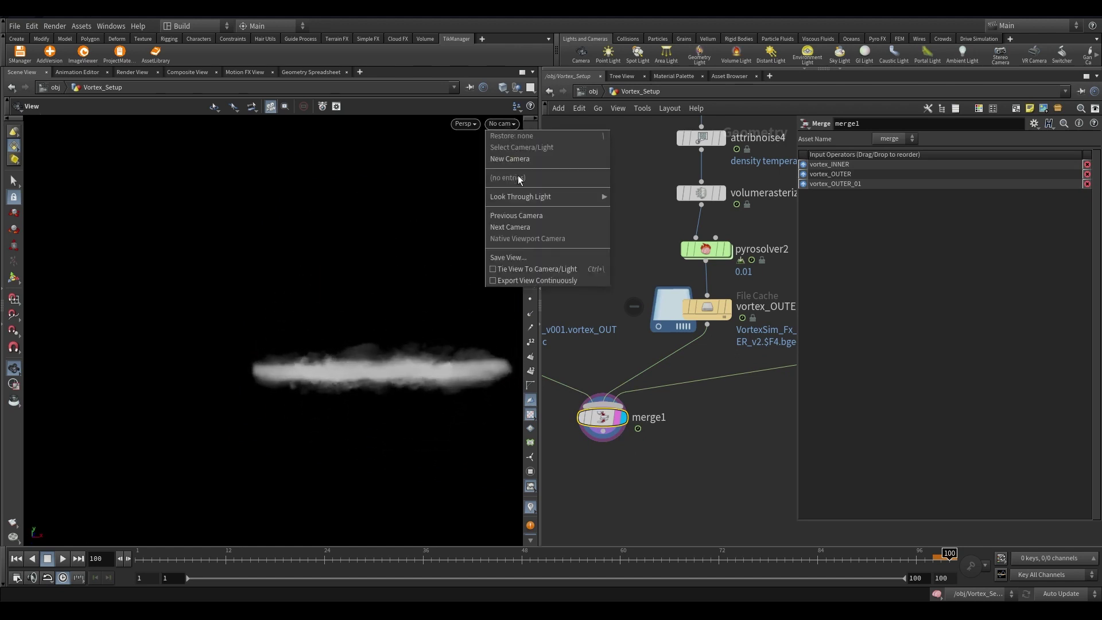
{"action": "left_click", "coordinate": [515, 158]}
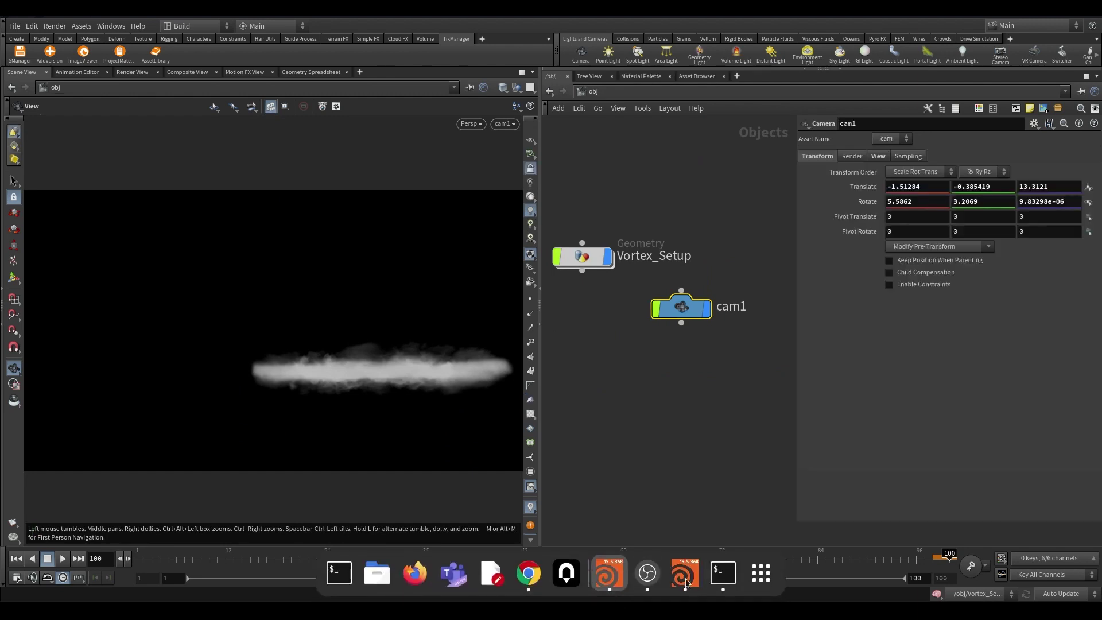
{"action": "key", "text": "ctrl+v"}
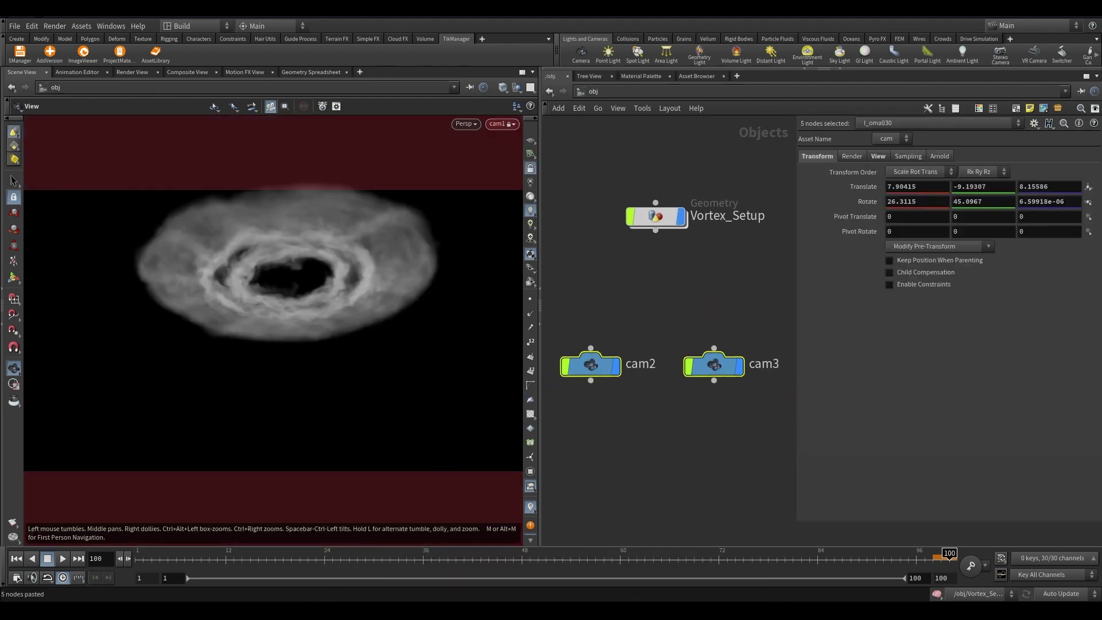
{"action": "key", "text": "h"}
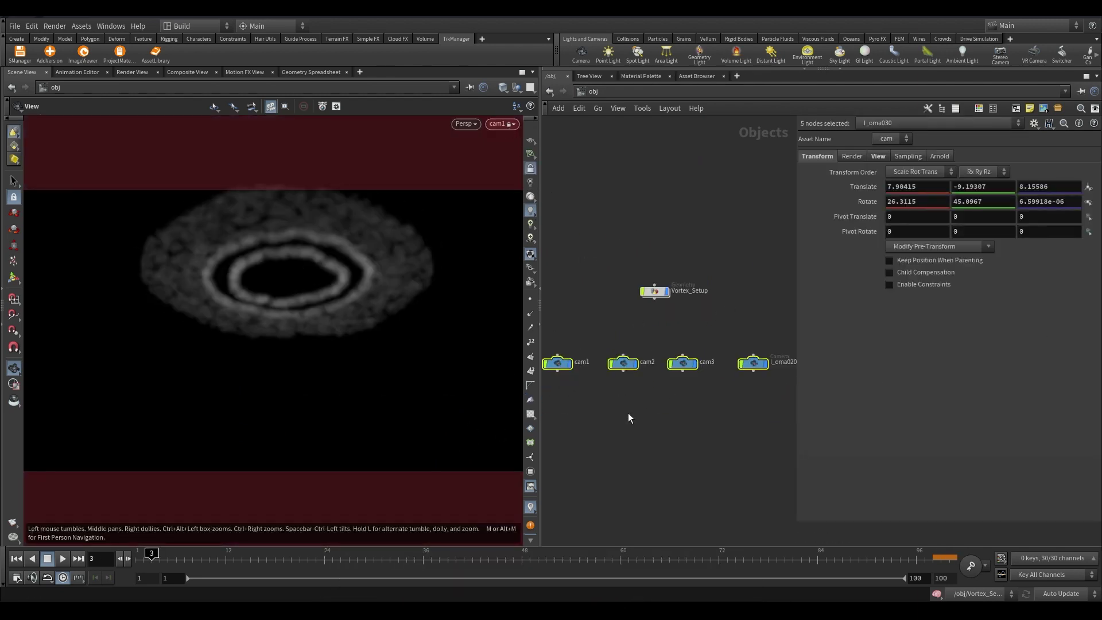
- Inside Vortex_Setup, add a Retime node and insert it on the wire below vortex_OUTER_01
{"action": "double_click", "coordinate": [658, 291]}
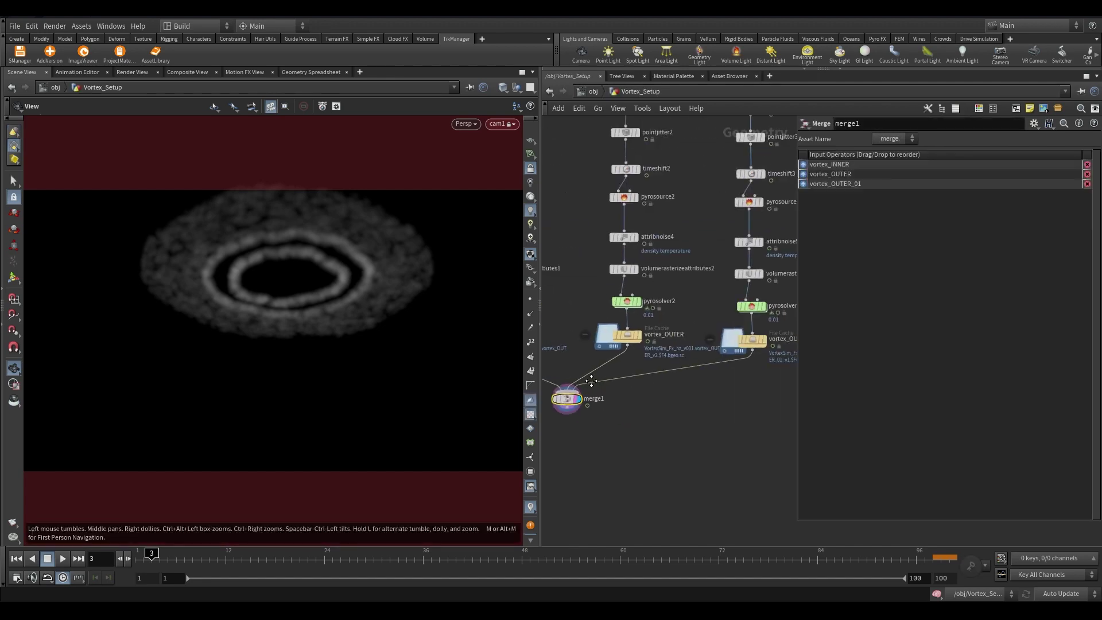
{"action": "key", "text": "Tab"}
{"action": "type", "text": "t"}
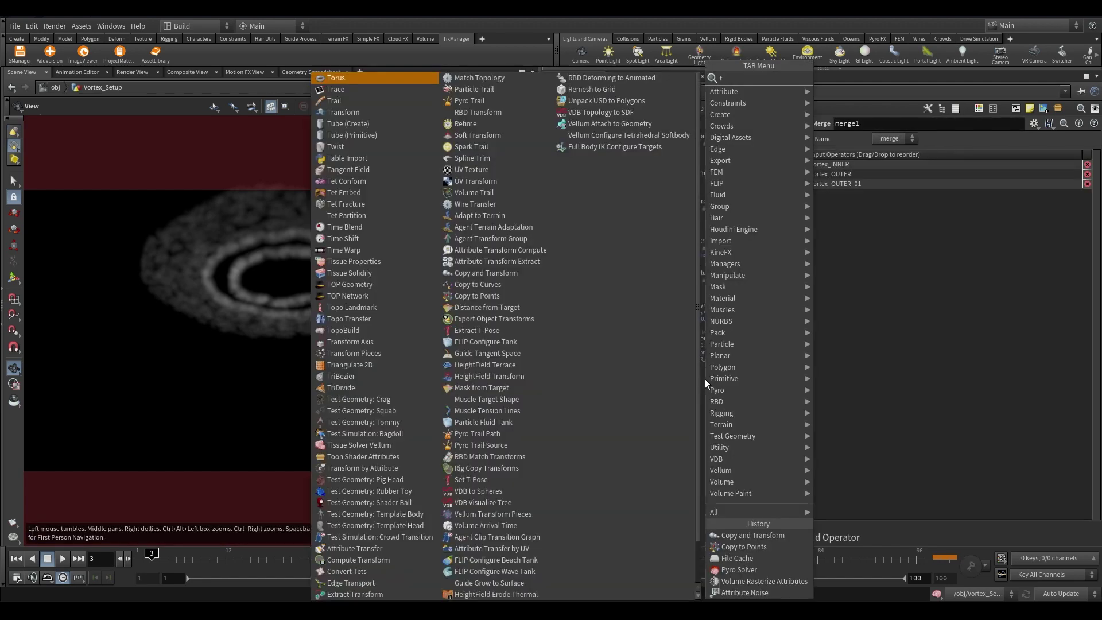
{"action": "type", "text": "ime"}
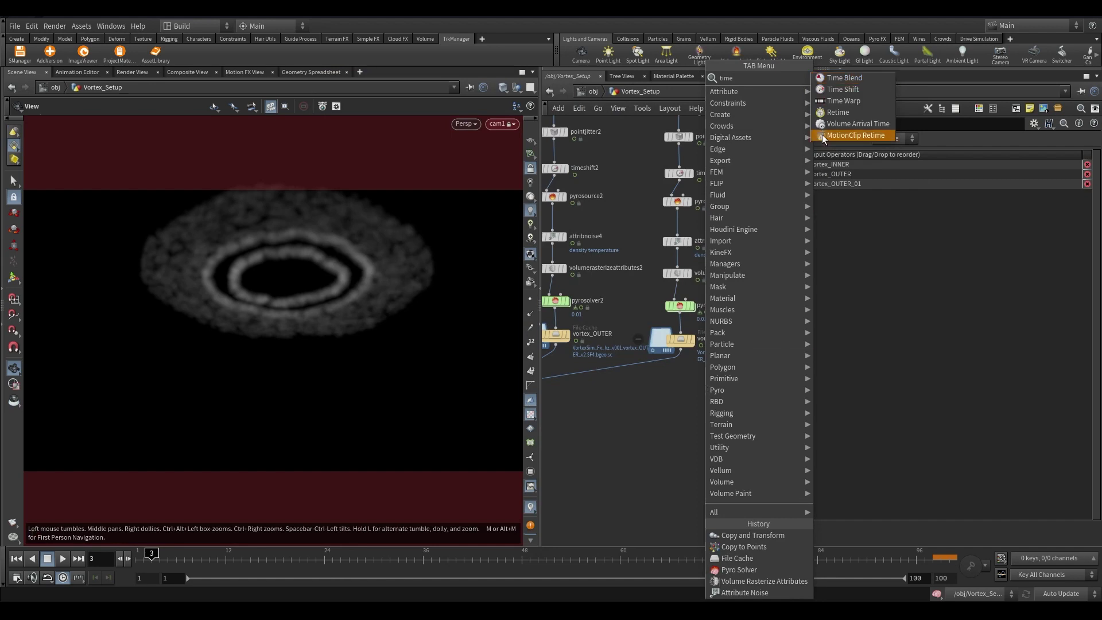
{"action": "left_click", "coordinate": [850, 113]}
{"action": "left_click", "coordinate": [653, 367]}
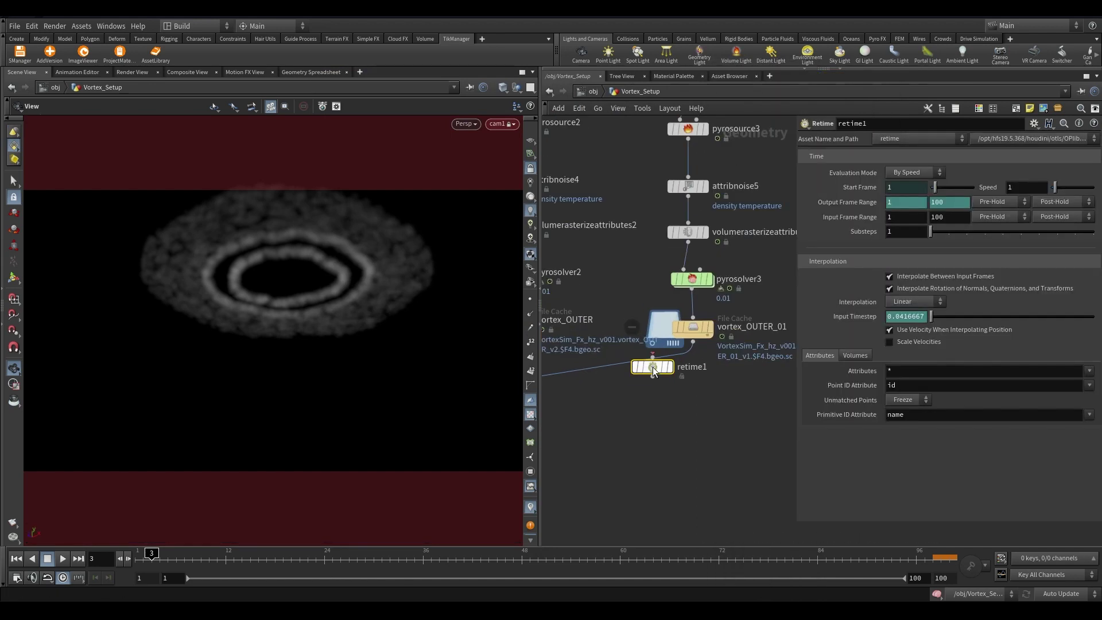
{"action": "left_click_drag", "start_coordinate": [652, 367], "coordinate": [700, 377]}
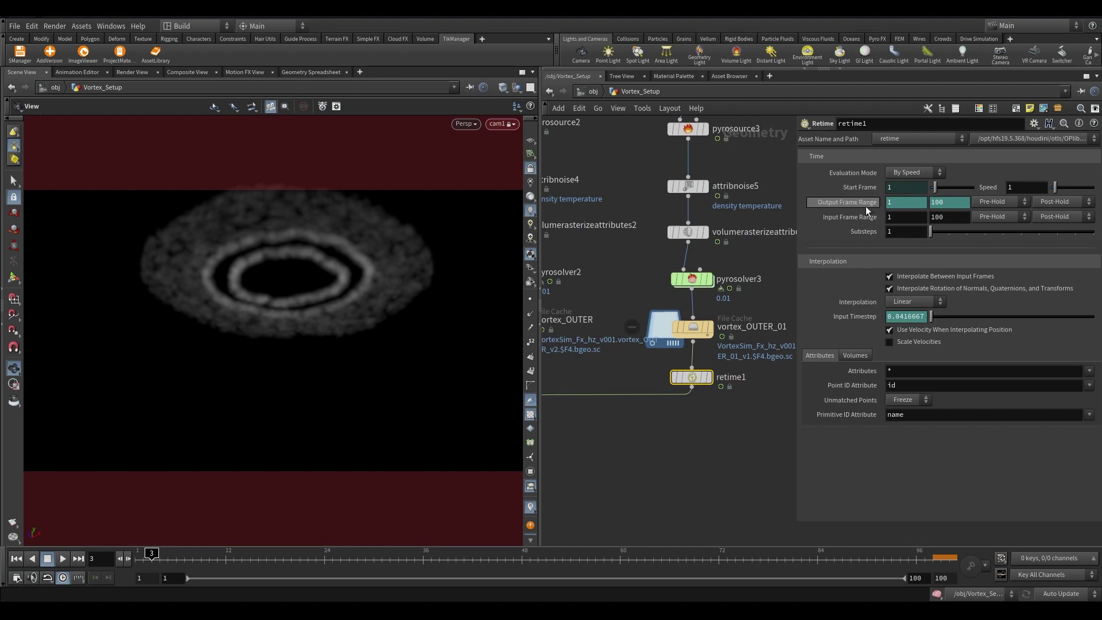
- Set retime1's input and output frame range starts to 50
{"action": "left_click", "coordinate": [892, 222]}
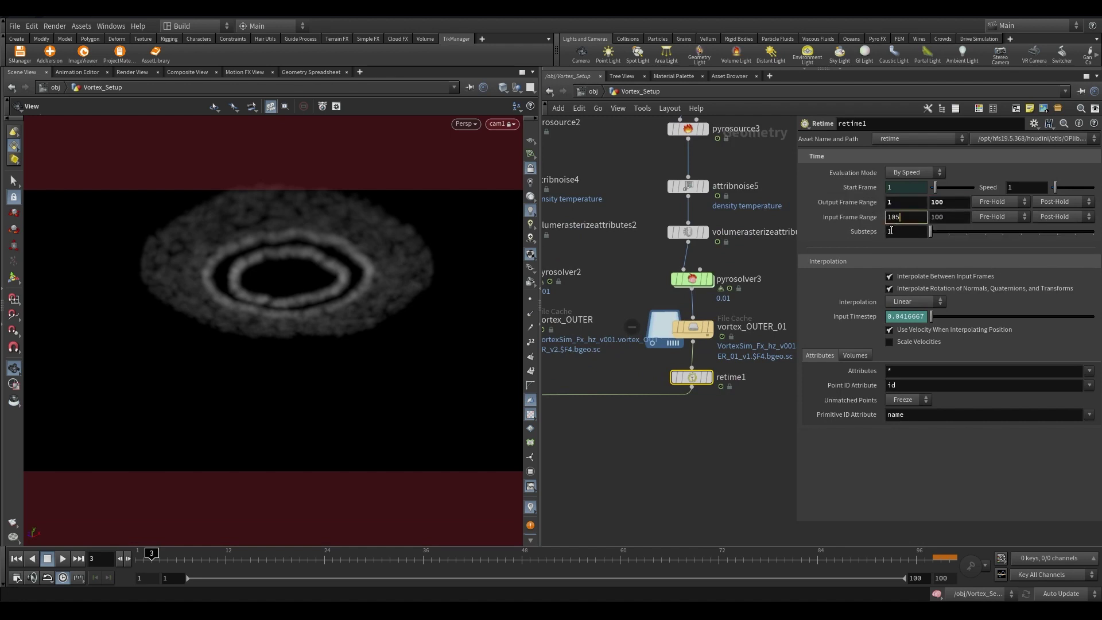
{"action": "left_click", "coordinate": [901, 202]}
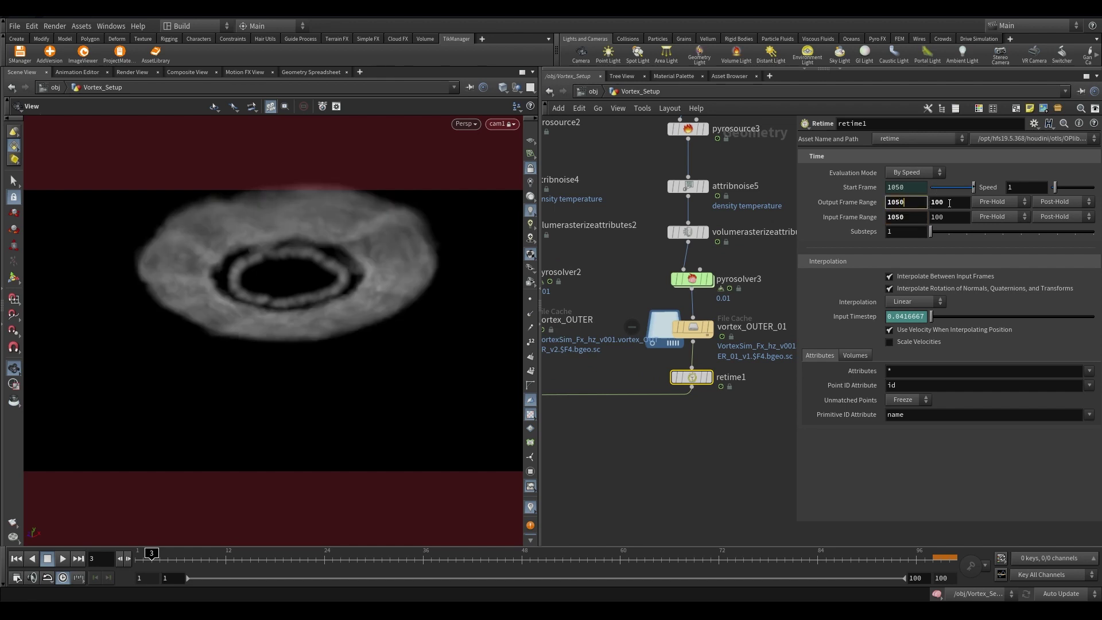
{"action": "key", "text": "BackSpace"}
{"action": "key", "text": "BackSpace"}
{"action": "key", "text": "BackSpace"}
{"action": "key", "text": "BackSpace"}
{"action": "type", "text": "50"}
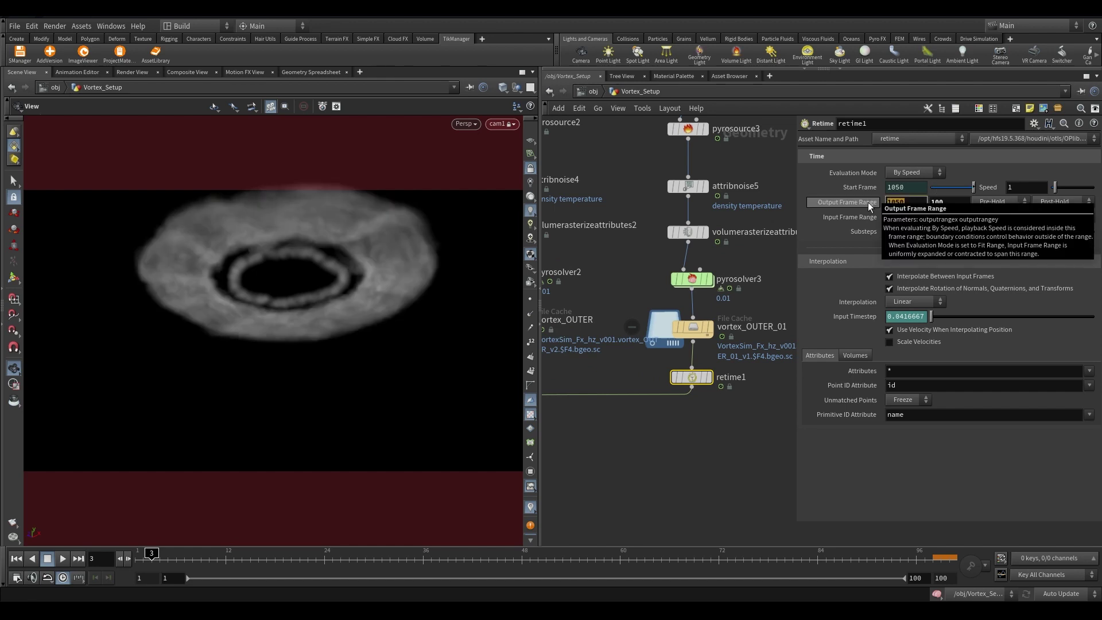
{"action": "key", "text": "Return"}
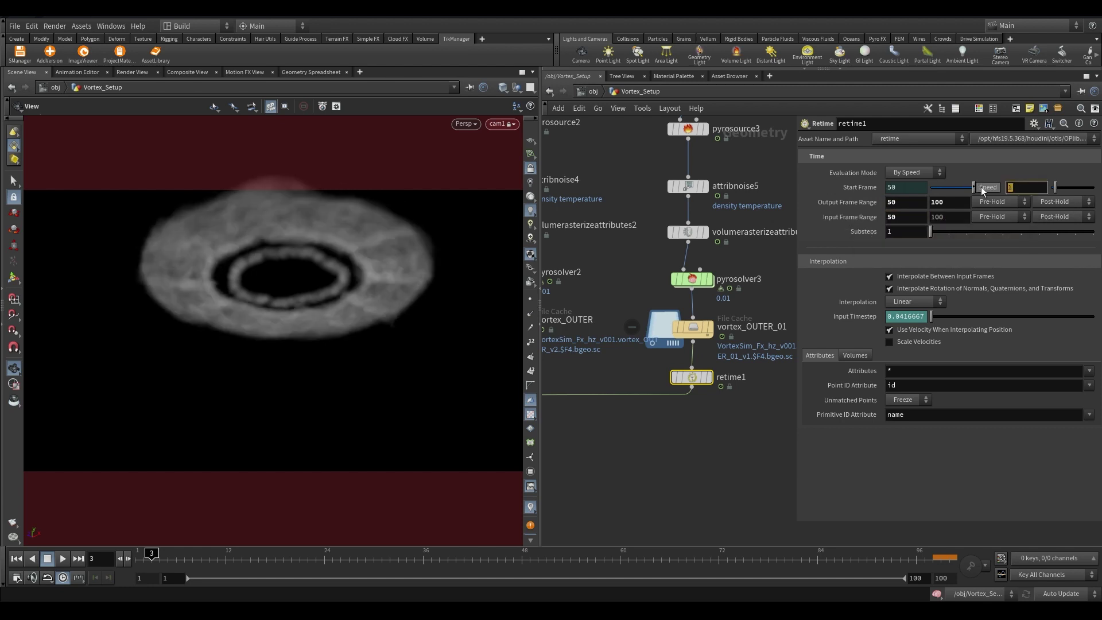
- Set retime1 Speed to 0.4 and its volume Blend Mode to Advected
{"action": "type", "text": ".4"}
{"action": "key", "text": "Return"}
{"action": "left_click", "coordinate": [853, 355]}
{"action": "left_click", "coordinate": [898, 372]}
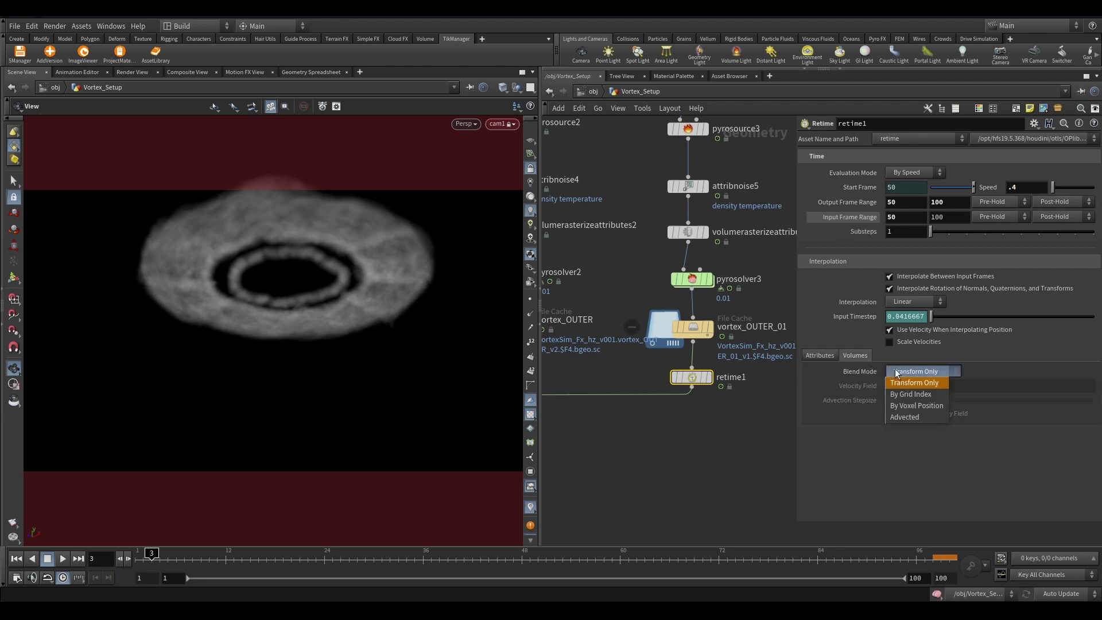
{"action": "left_click", "coordinate": [918, 418]}
- Display retime1, reset its output range start to 1, and scrub frames to review the slowed ring
{"action": "left_click", "coordinate": [707, 377]}
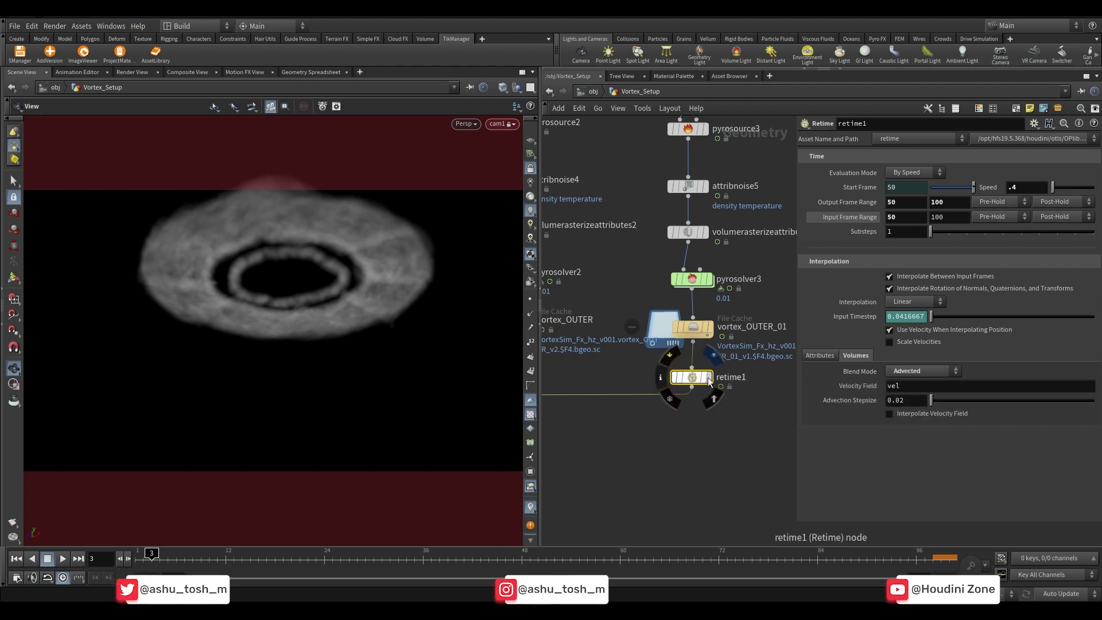
{"action": "mouse_move", "coordinate": [228, 567]}
{"action": "left_mouse_down"}
{"action": "mouse_move", "coordinate": [247, 555]}
{"action": "mouse_move", "coordinate": [555, 555]}
{"action": "left_mouse_up"}
{"action": "left_click", "coordinate": [817, 554]}
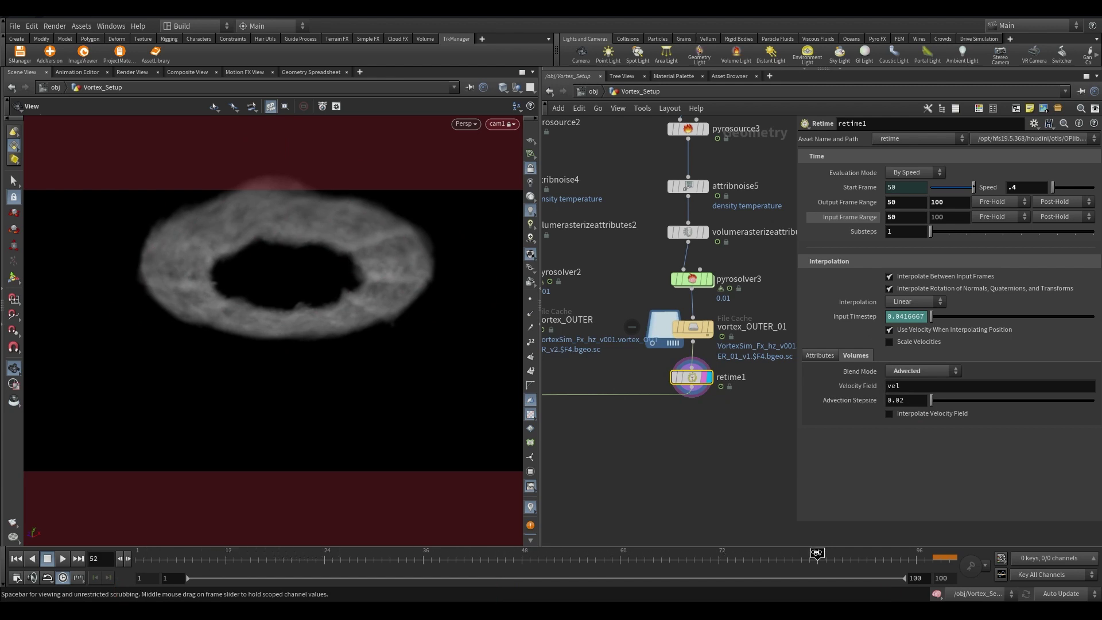
{"action": "left_click", "coordinate": [776, 552]}
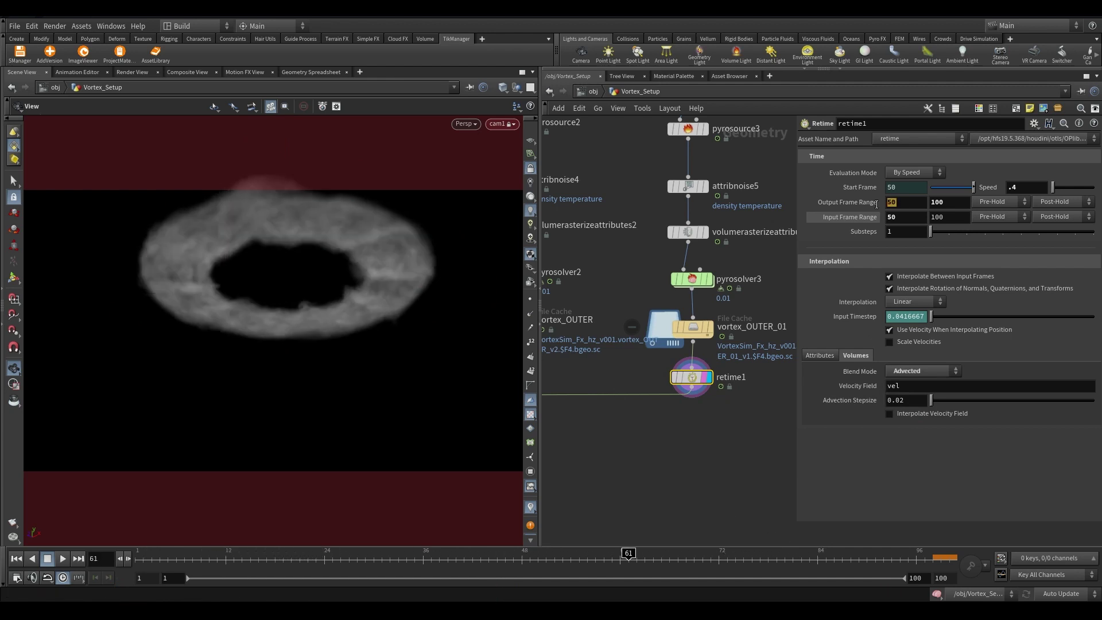
{"action": "middle_click", "coordinate": [867, 205], "text": "ctrl"}
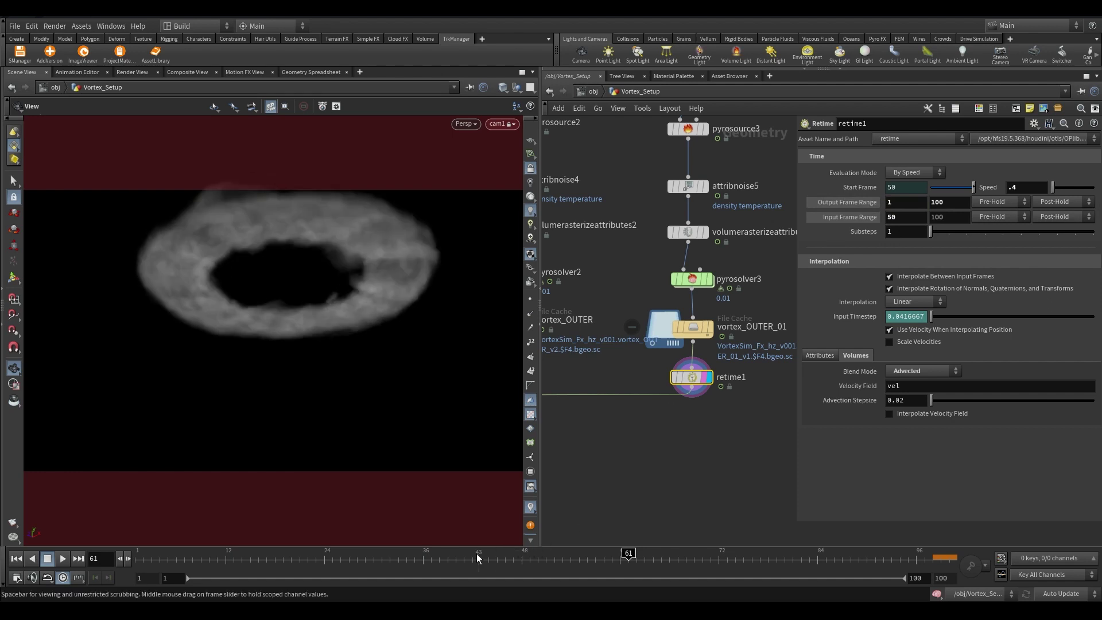
{"action": "left_click_drag", "start_coordinate": [350, 555], "coordinate": [629, 556]}
{"action": "left_click_drag", "start_coordinate": [830, 556], "coordinate": [907, 555]}
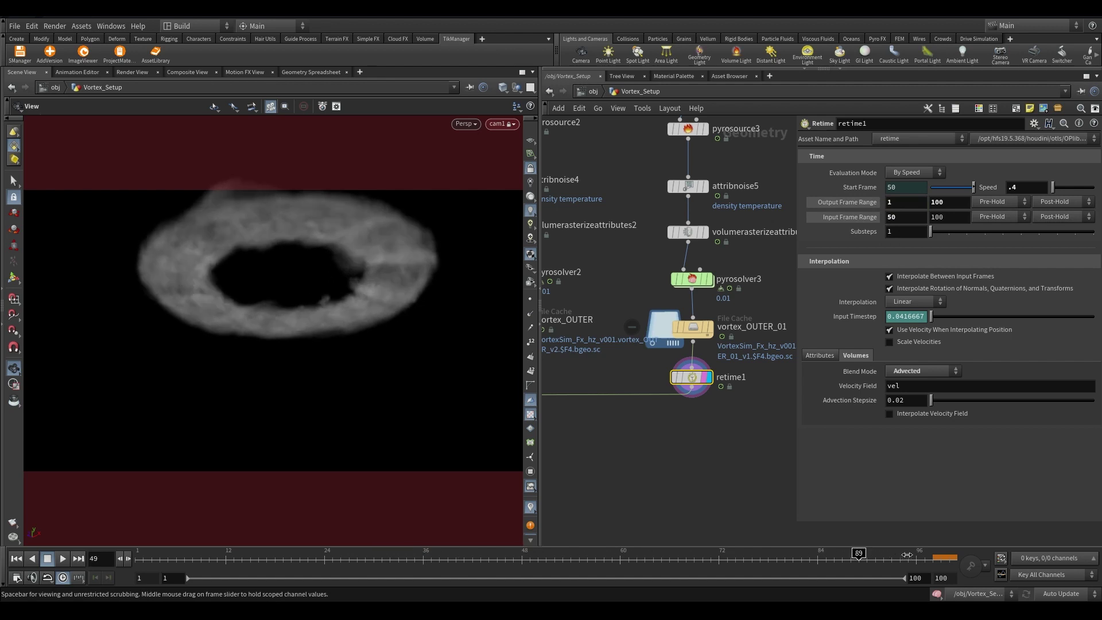